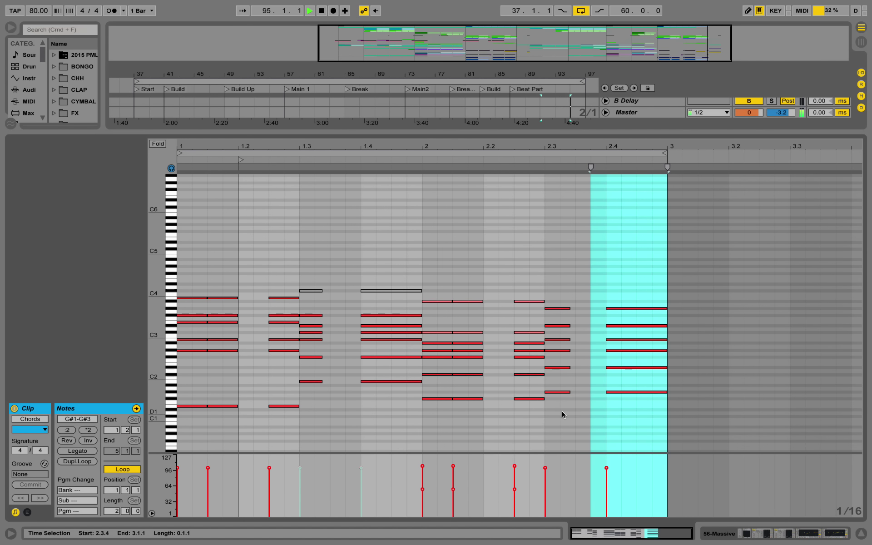
# - Stop playback, close the Chords clip's note editor and reduce the height of track 56 Massive in the arrangement
pyautogui.press('space')
pyautogui.click(862, 533)
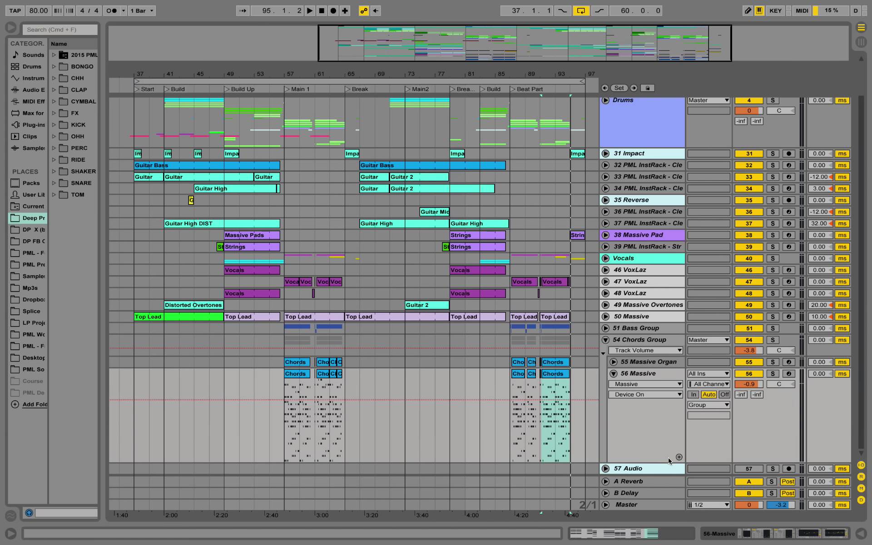
pyautogui.moveTo(670, 461); pyautogui.dragTo(670, 419)
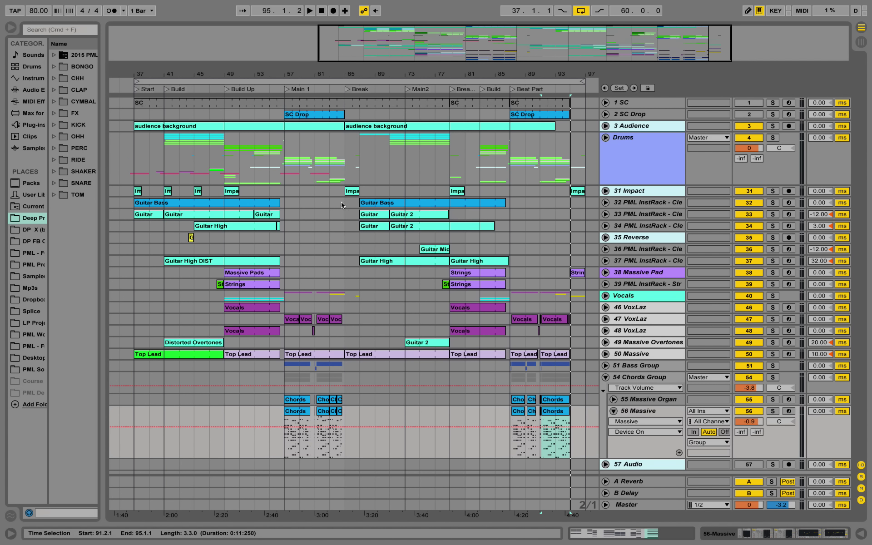
pyautogui.click(604, 377)
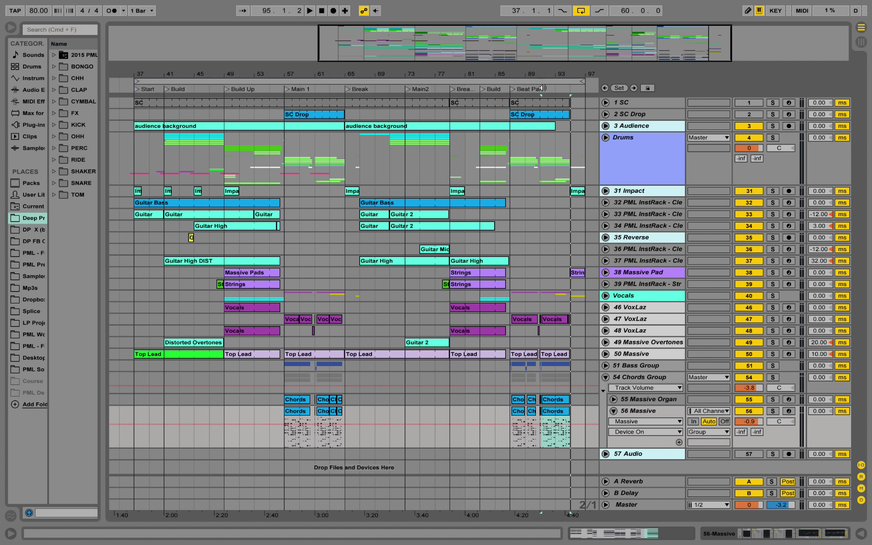
pyautogui.moveTo(556, 74); pyautogui.dragTo(556, 80)
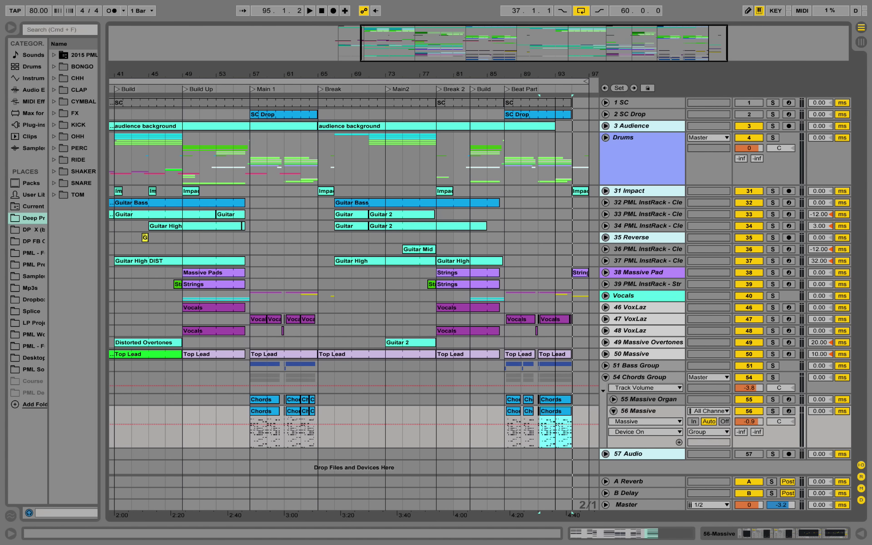
pyautogui.click(642, 378)
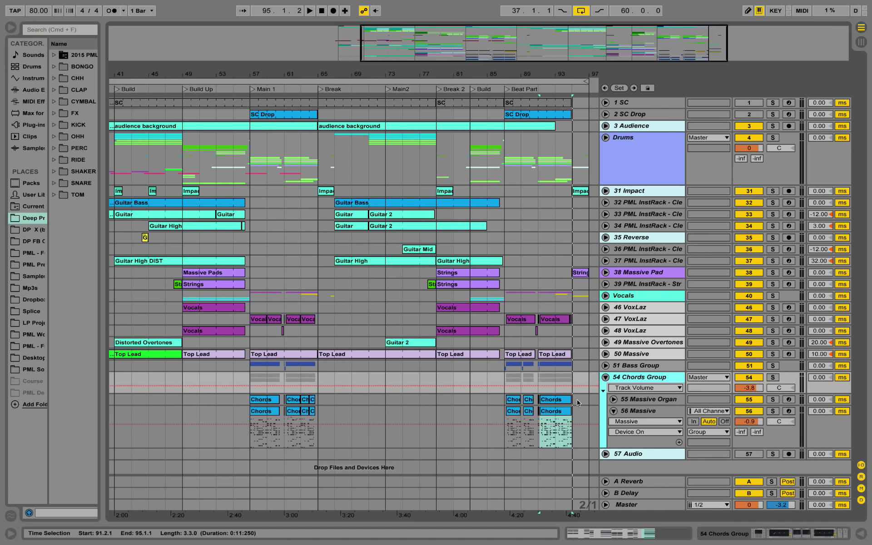
# - Unfold the 51 Bass Group and the 50 Massive lead track, reducing the heights of 52 Massive Dirt and 50 Massive
pyautogui.click(606, 366)
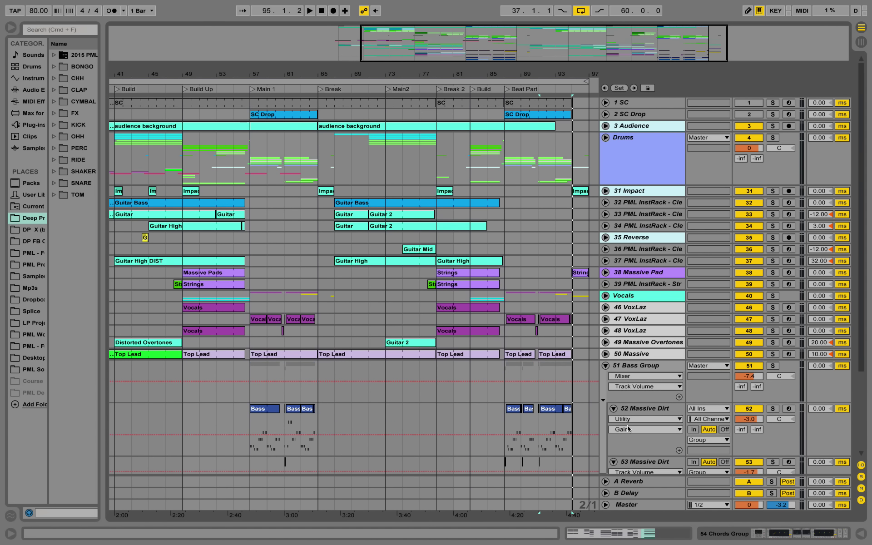
pyautogui.moveTo(636, 452); pyautogui.dragTo(645, 428)
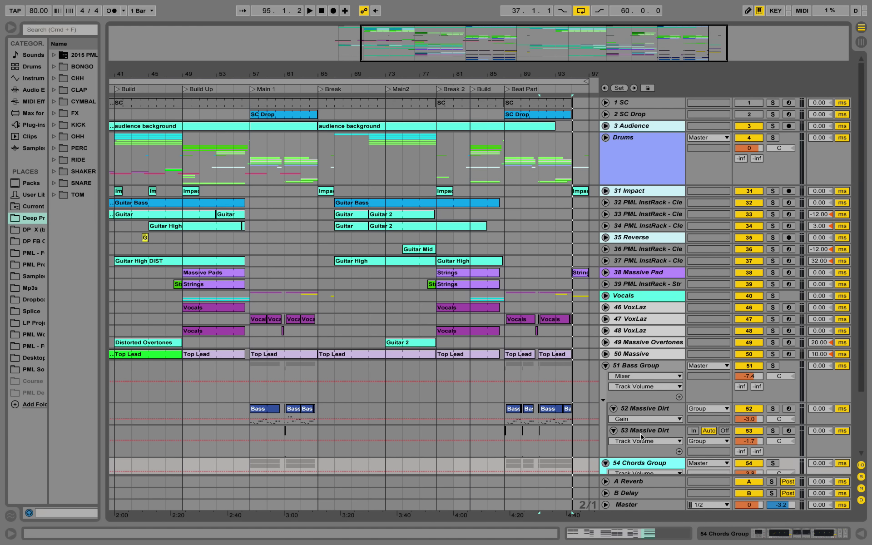
pyautogui.click(606, 354)
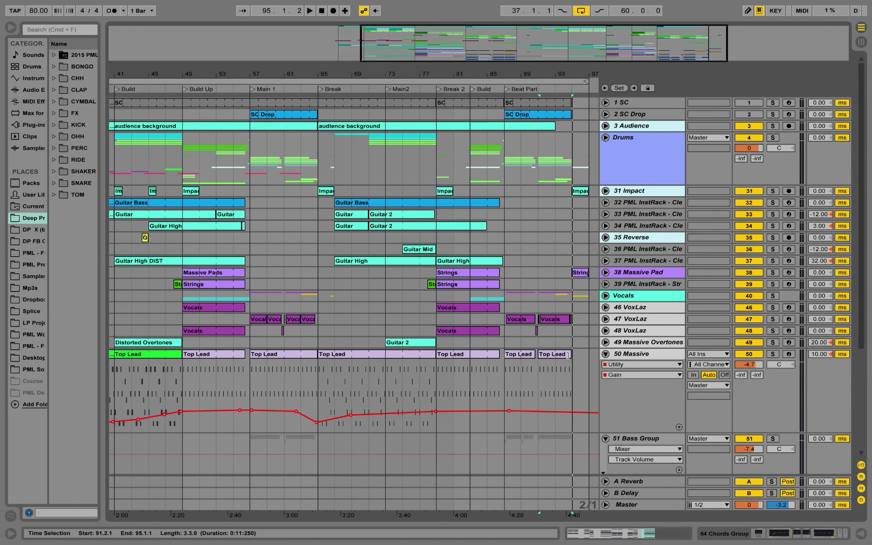
pyautogui.moveTo(640, 434); pyautogui.dragTo(641, 414)
# - Solo track 50 Massive and listen to its Top Lead clip from the start of the Beat Part
pyautogui.click(520, 355)
pyautogui.press('space')
pyautogui.click(773, 354)
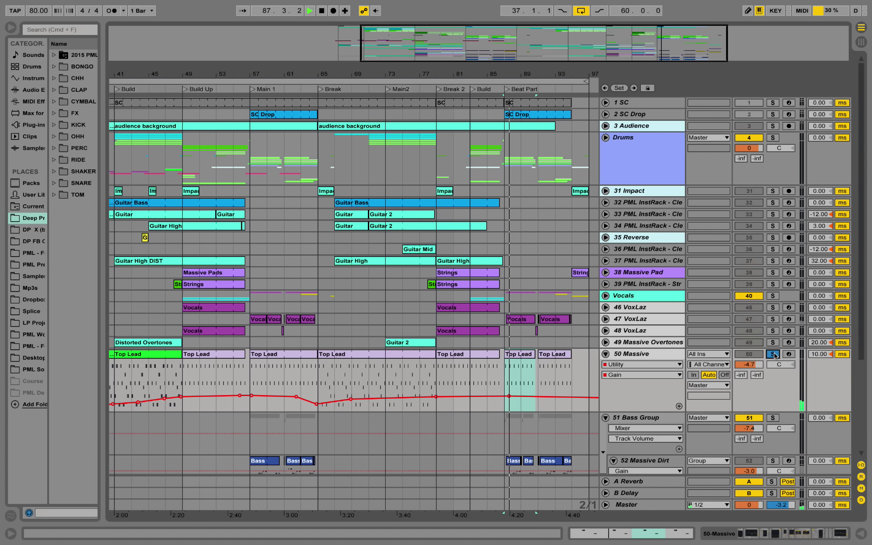
pyautogui.scroll(-4, 758, 374)
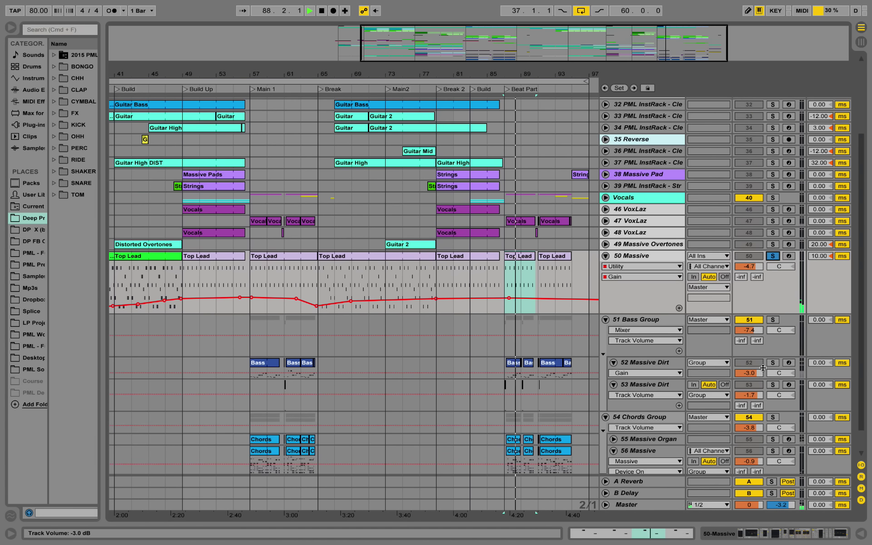
pyautogui.press('space')
# - Solo bass tracks 52 Massive Dirt and 53 Massive Dirt in turn and listen to each from the Beat Part
pyautogui.click(774, 363)
pyautogui.press('space')
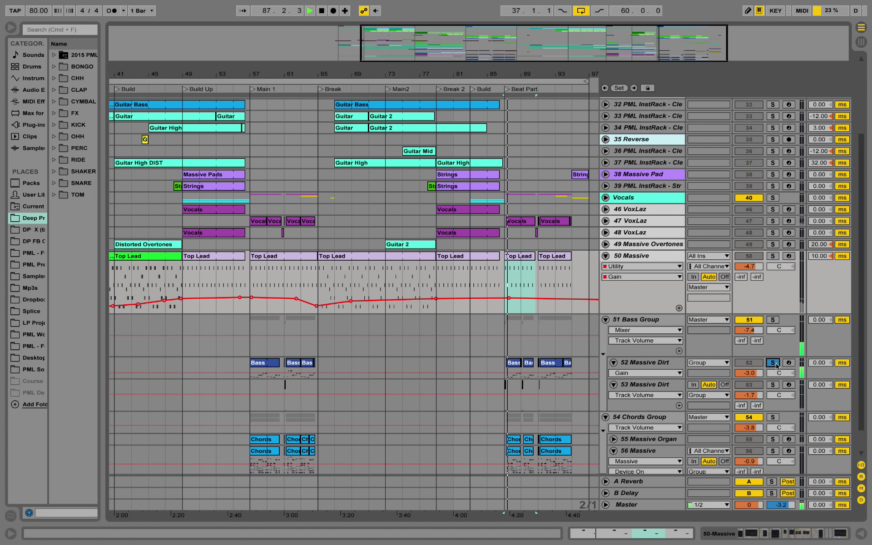
pyautogui.press('space')
pyautogui.click(773, 384)
pyautogui.press('space')
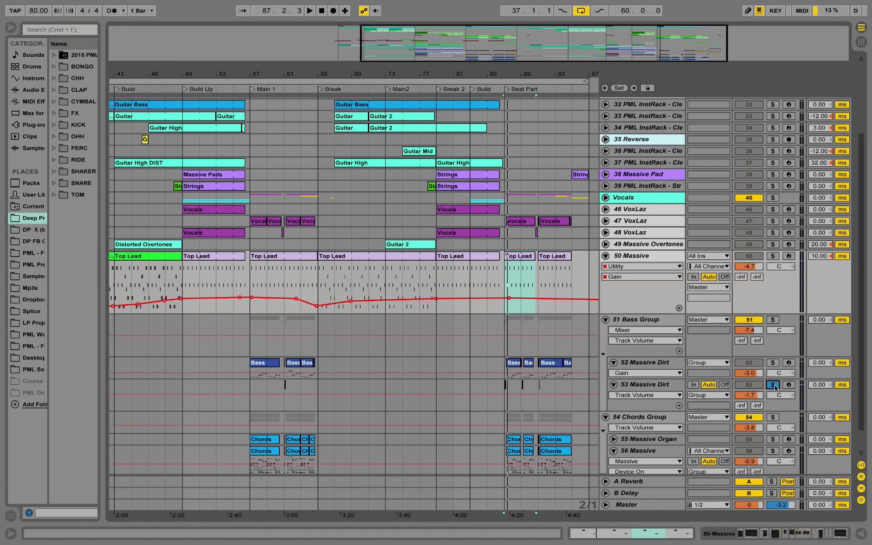
# - Solo chord tracks 55 Massive Organ and 56 Massive in turn, listen to each from the Beat Part, and clear the solo
pyautogui.scroll(-1, 747, 406)
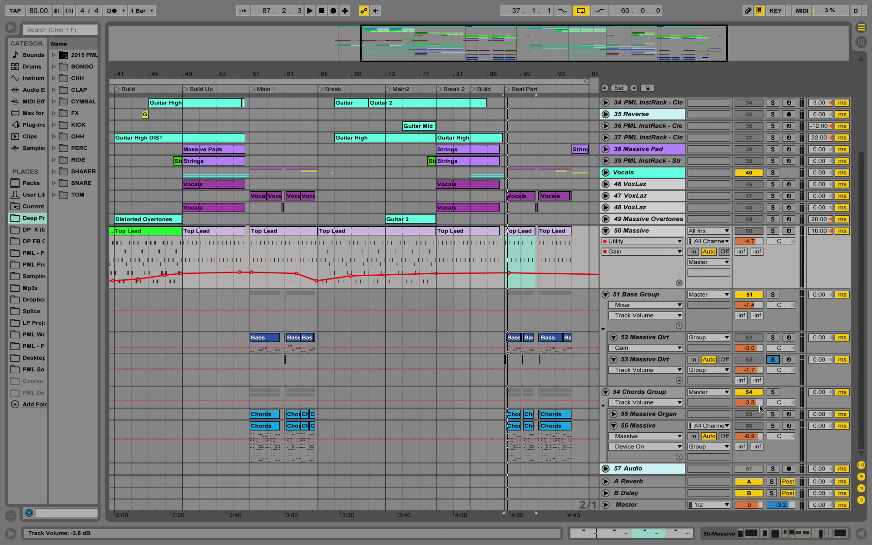
pyautogui.click(772, 414)
pyautogui.press('space')
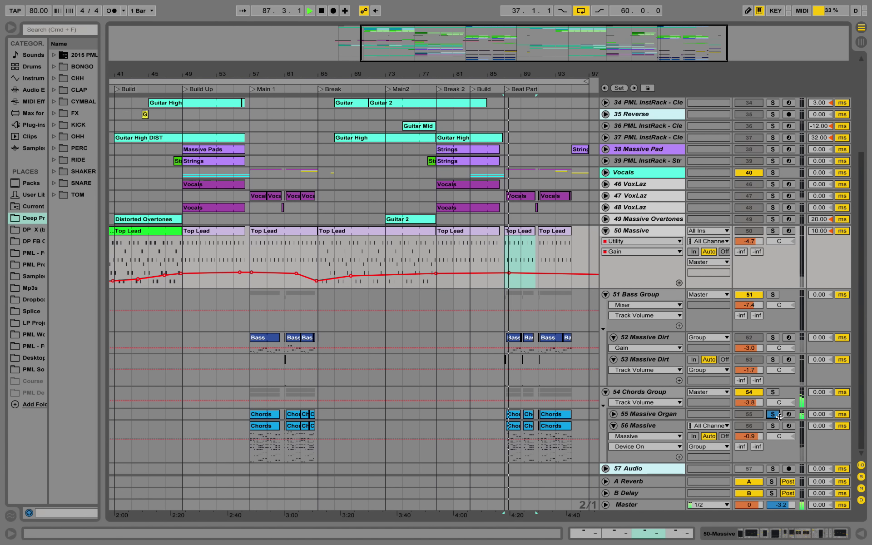
pyautogui.press('space')
pyautogui.click(773, 426)
pyautogui.press('space')
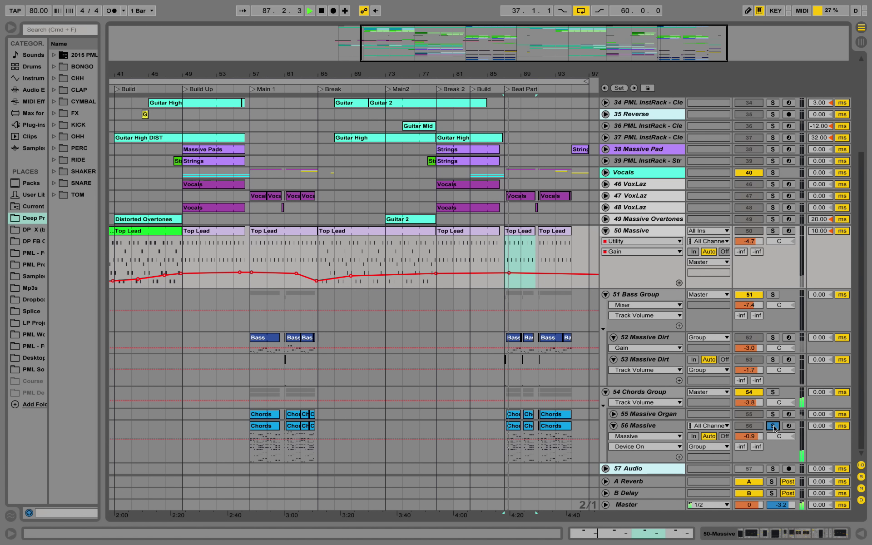
pyautogui.press('space')
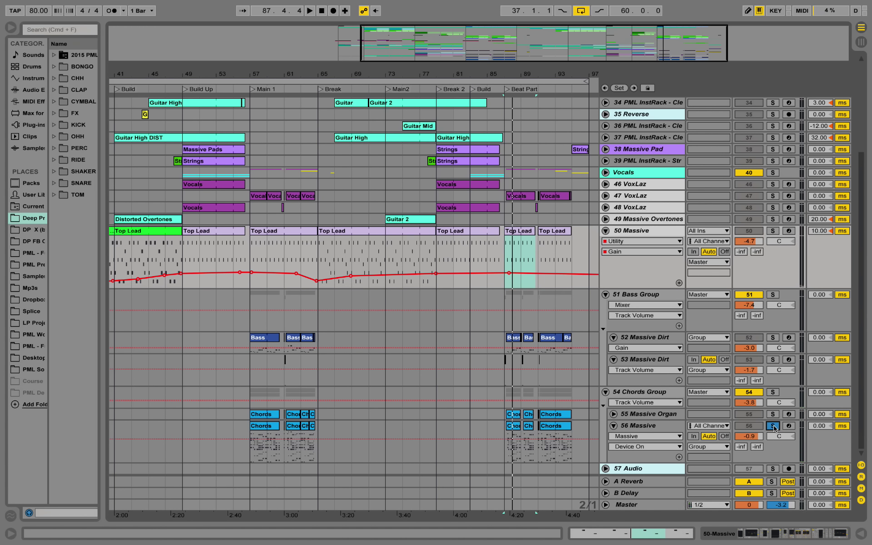
pyautogui.click(773, 426)
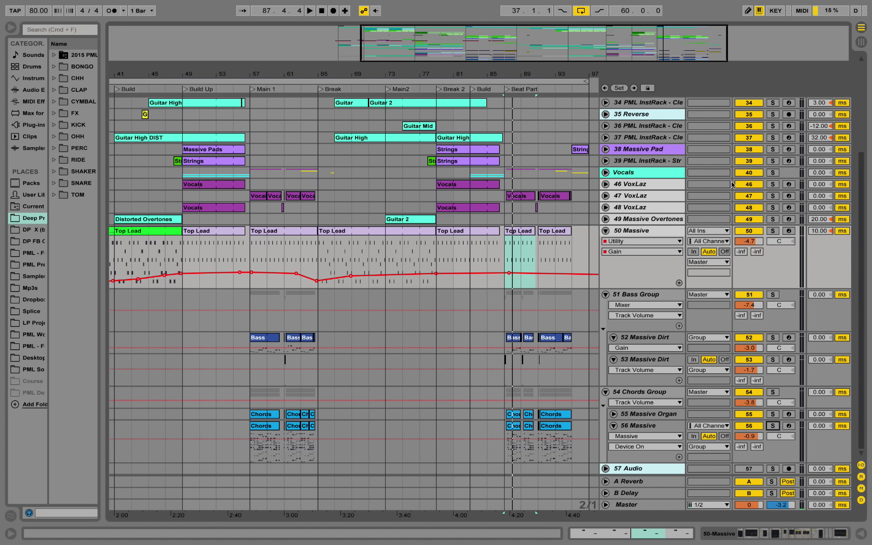
# - Unfold and solo 47 VoxLaz, show its device chain, and listen to its Vocals clip in the Beat Part
pyautogui.click(606, 196)
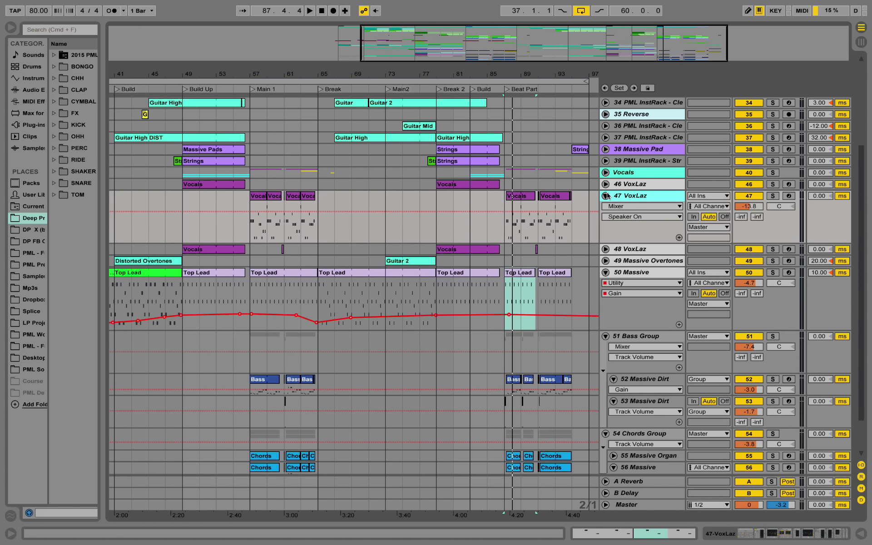
pyautogui.click(774, 196)
pyautogui.moveTo(520, 66); pyautogui.dragTo(518, 82)
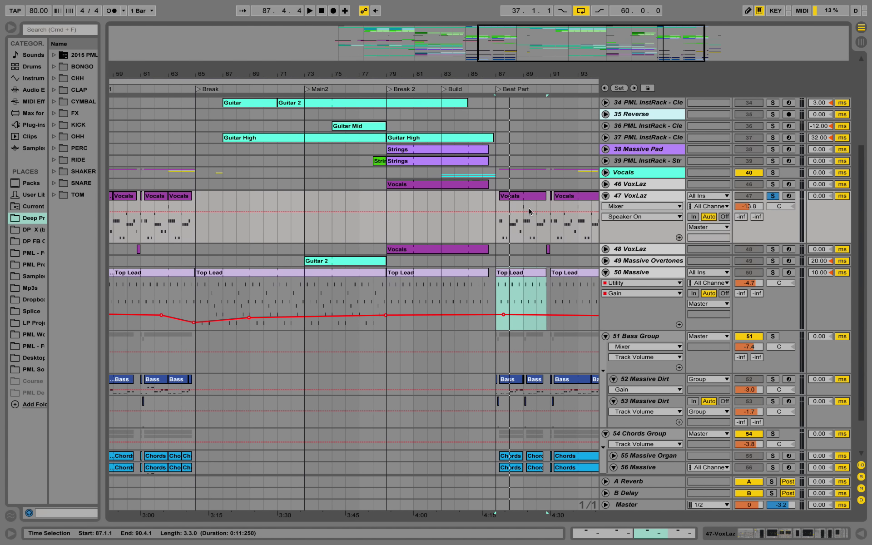
pyautogui.click(501, 196)
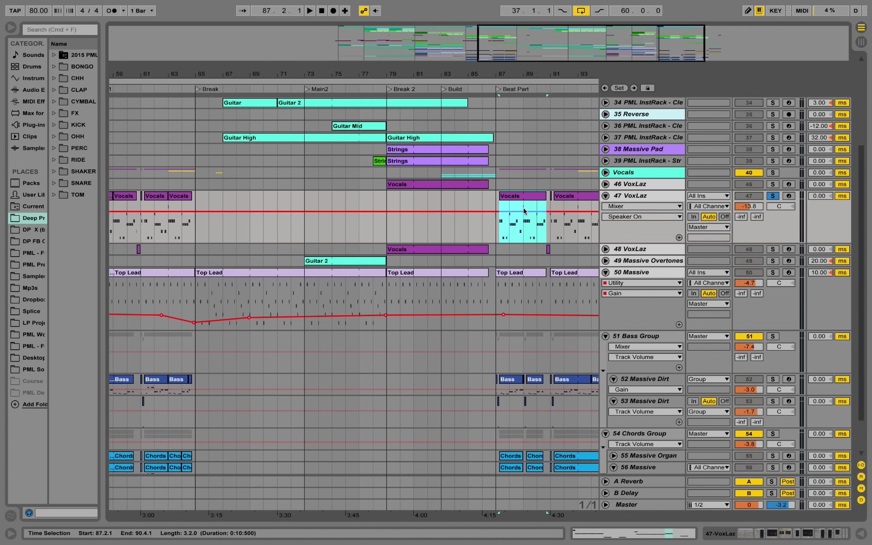
pyautogui.doubleClick(619, 196)
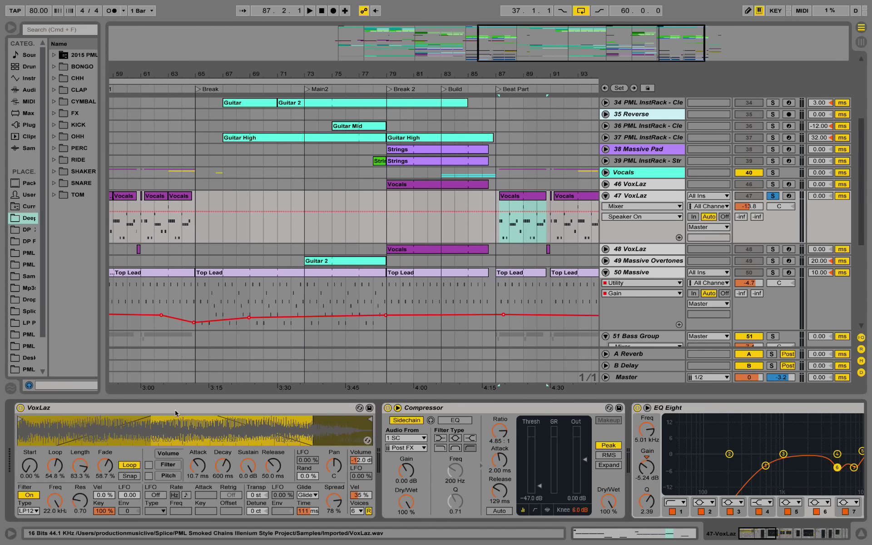
pyautogui.press('space')
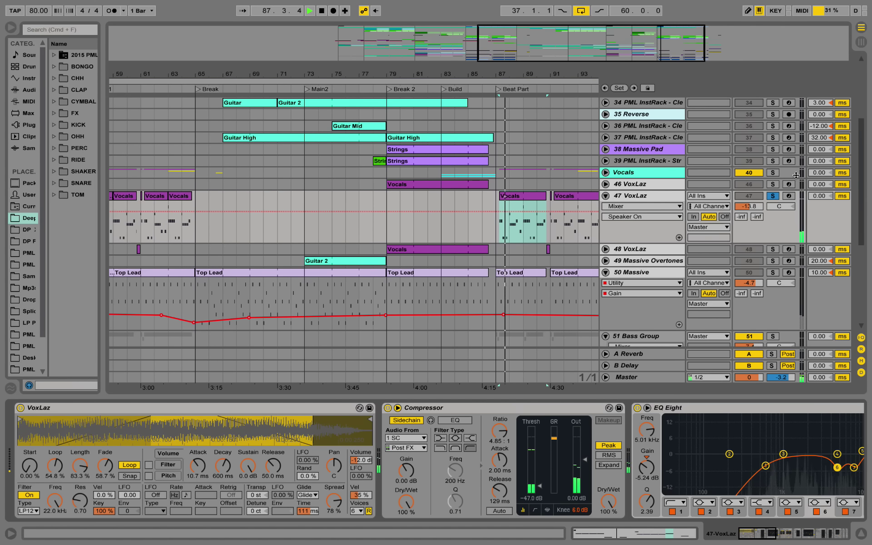
# - Unfold the Vocals group and its 41 Vocal Long Ah track, and solo that track to hear its Beat Part clip
pyautogui.click(606, 172)
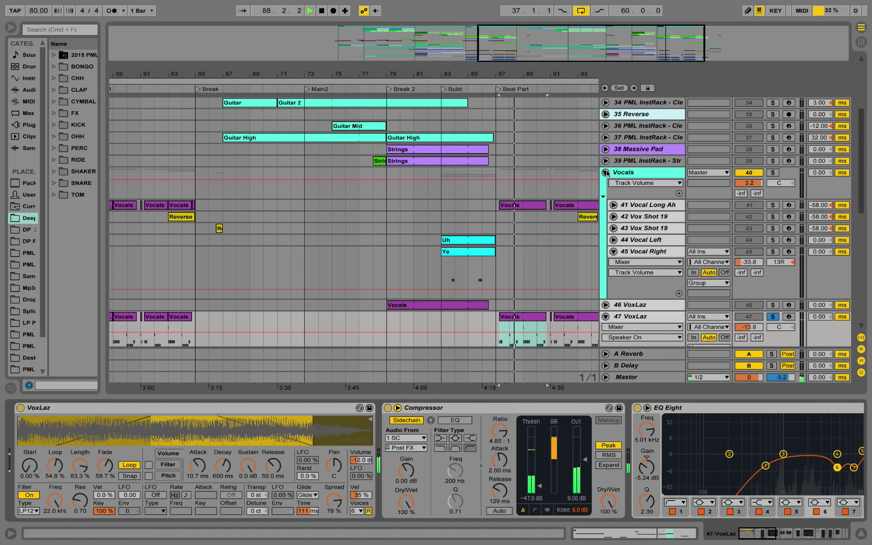
pyautogui.press('space')
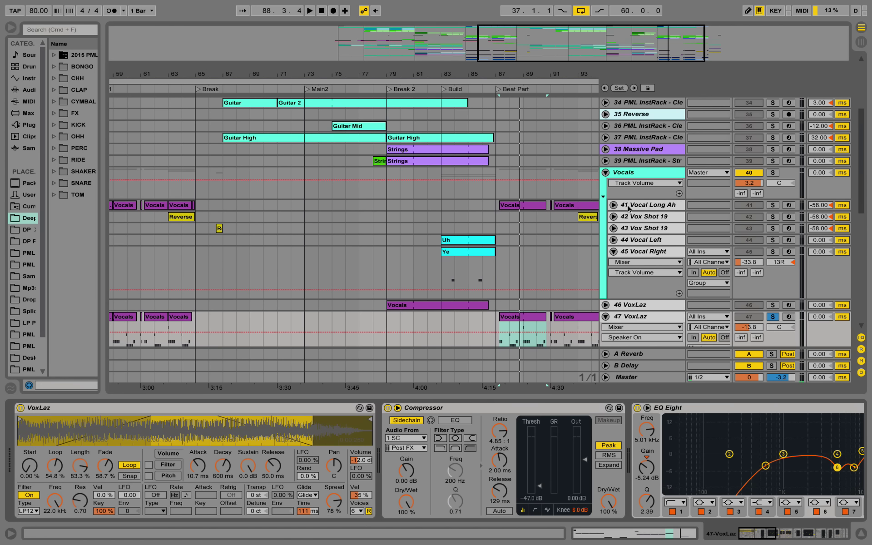
pyautogui.click(613, 206)
pyautogui.click(776, 205)
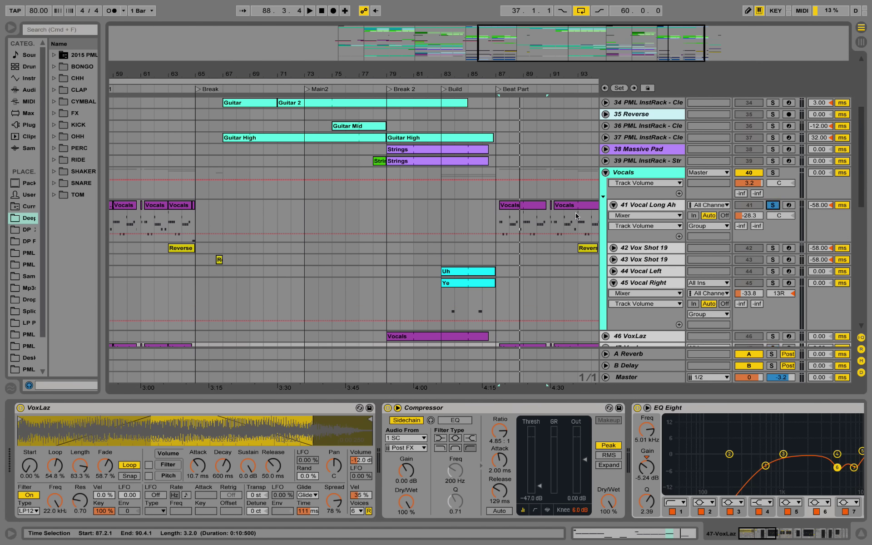
pyautogui.click(503, 218)
pyautogui.press('space')
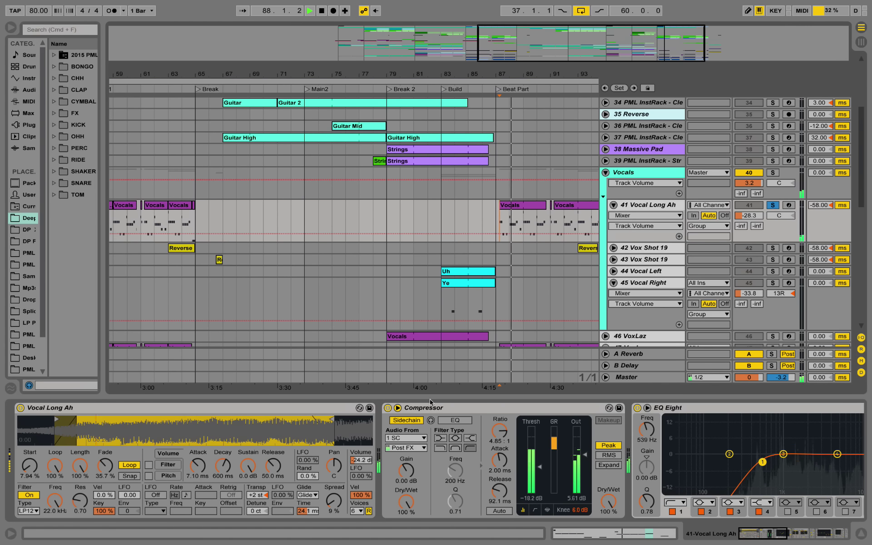
# - Examine the notes of the Beat Part's Vocals clip on 41 Vocal Long Ah, close the note editor and stop playback
pyautogui.doubleClick(525, 205)
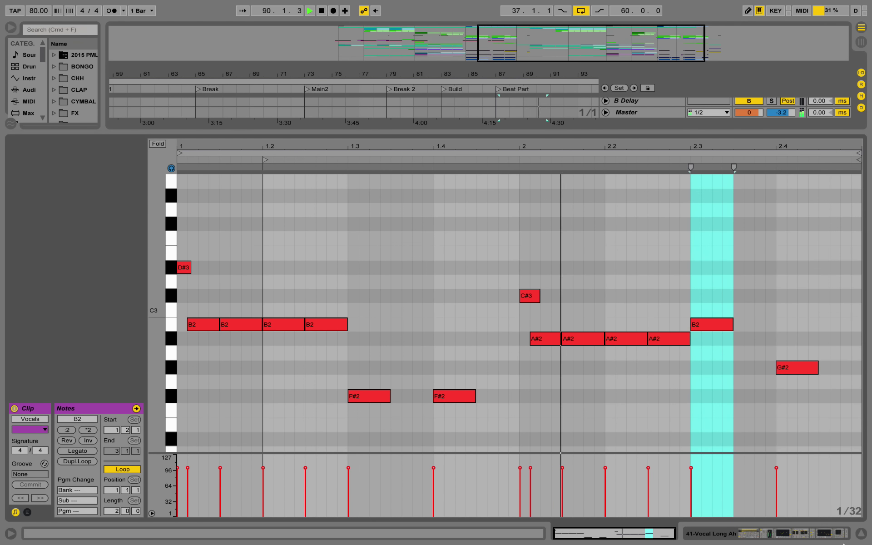
pyautogui.click(859, 533)
pyautogui.scroll(5, 714, 152)
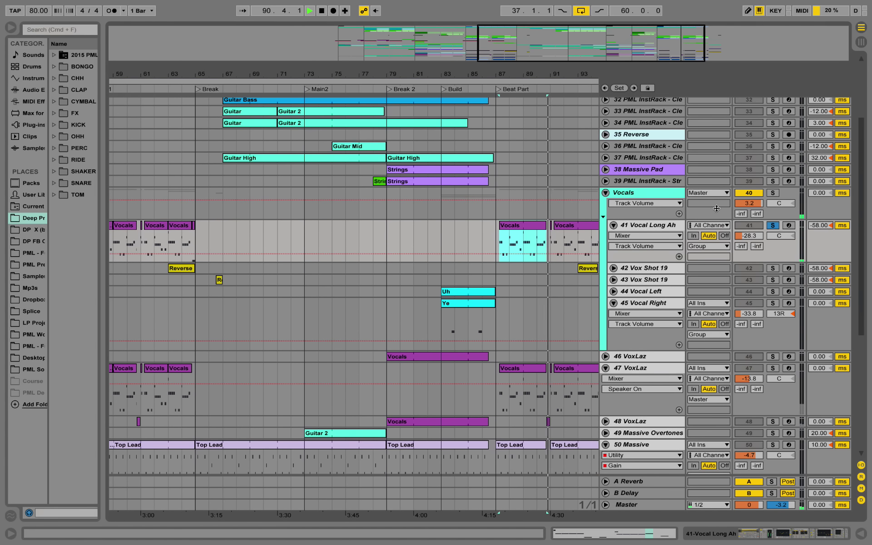
pyautogui.press('space')
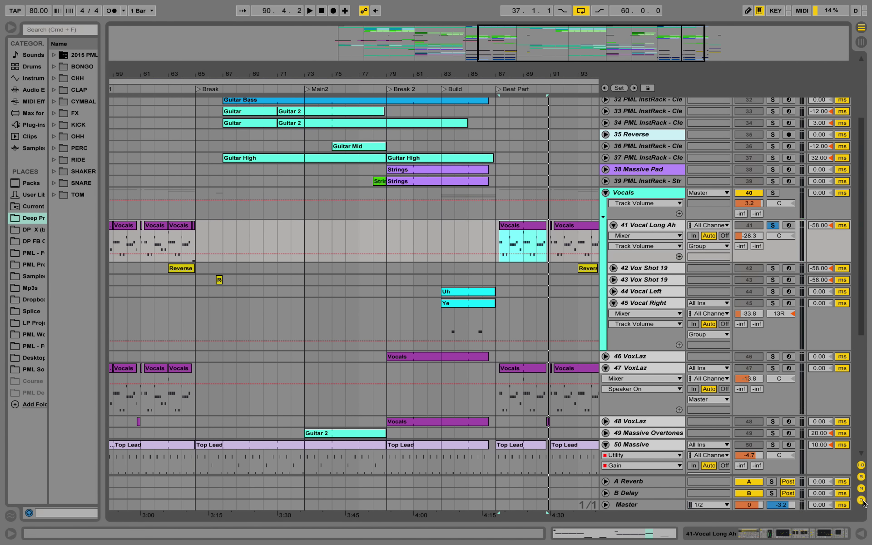
# - Toggle the track delay display, leaving it shown, and examine the delay settings across the vocal, Massive and guitar tracks
pyautogui.click(862, 500)
pyautogui.click(862, 501)
pyautogui.click(863, 501)
pyautogui.click(862, 502)
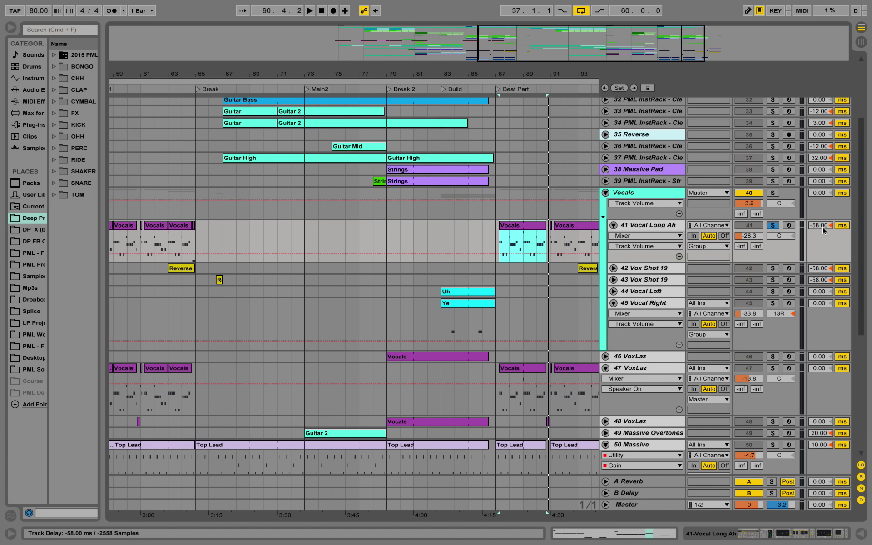
pyautogui.scroll(-8, 817, 234)
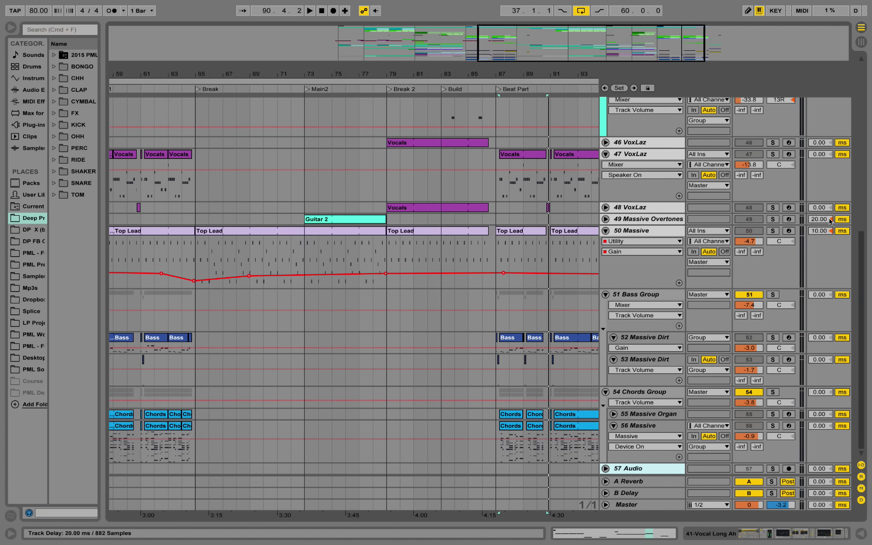
pyautogui.scroll(10, 820, 295)
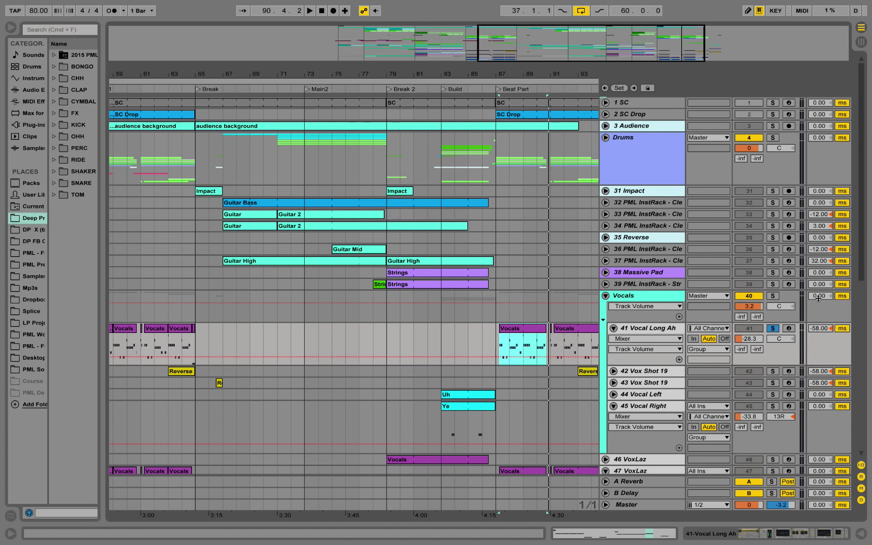
# - Unfold the Drums group and zoom the timeline in on the Break 2, Build and Beat Part sections
pyautogui.click(606, 139)
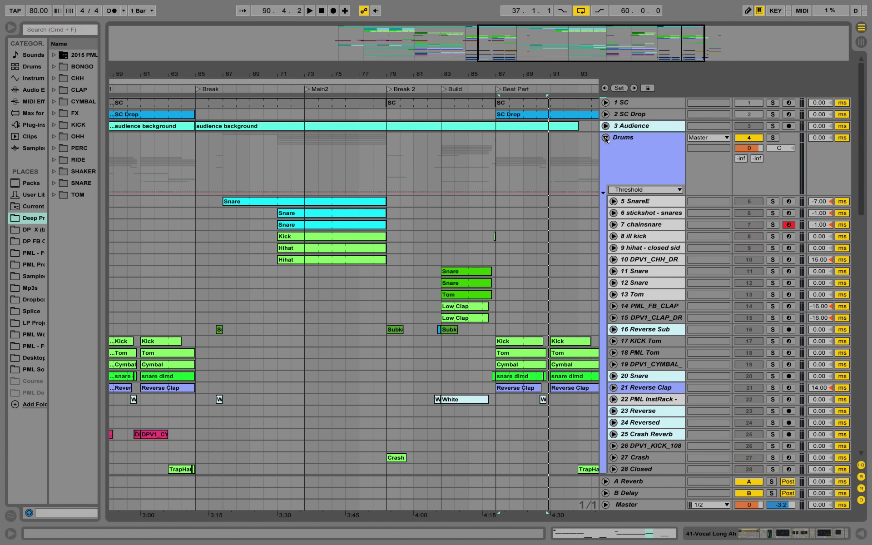
pyautogui.moveTo(551, 82); pyautogui.dragTo(478, 85)
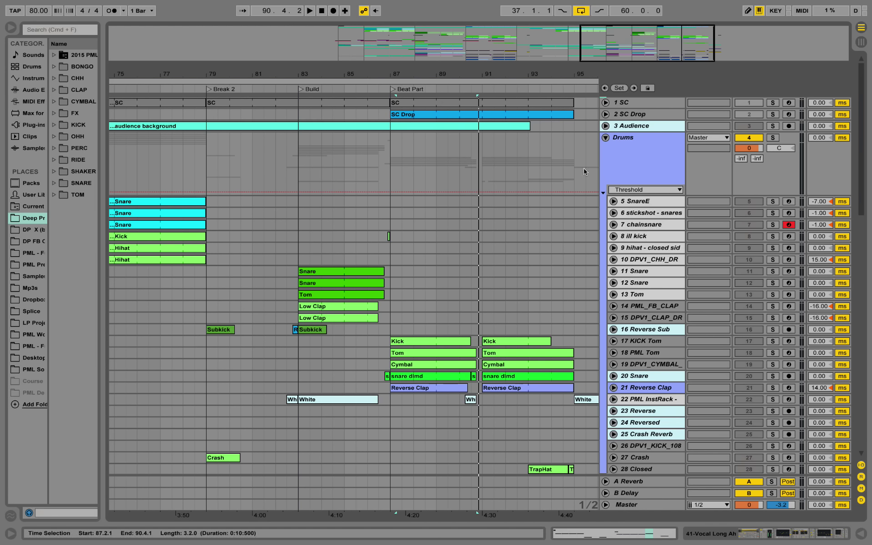
pyautogui.moveTo(490, 73); pyautogui.dragTo(478, 136)
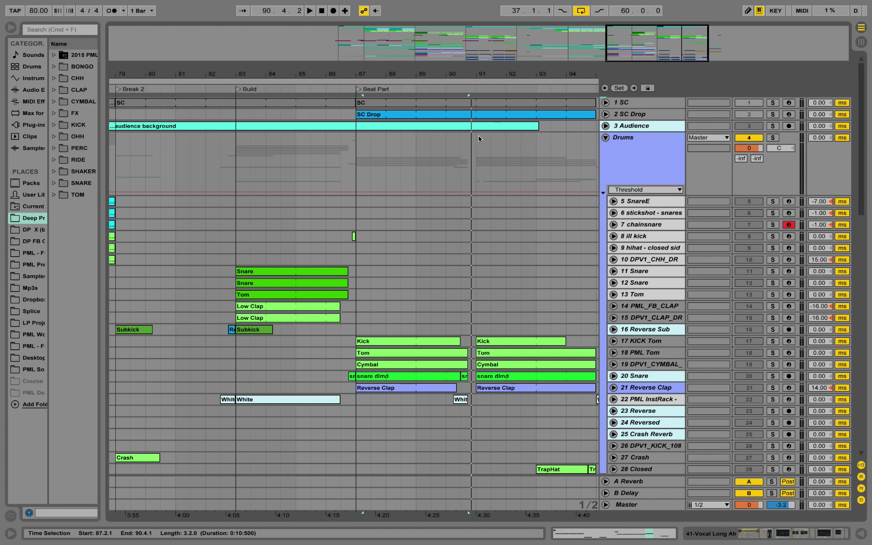
# - Solo the Drums group and play the arrangement from the start of the Beat Part
pyautogui.scroll(-2, 479, 136)
pyautogui.scroll(-2, 479, 136)
pyautogui.scroll(4, 387, 119)
pyautogui.click(774, 137)
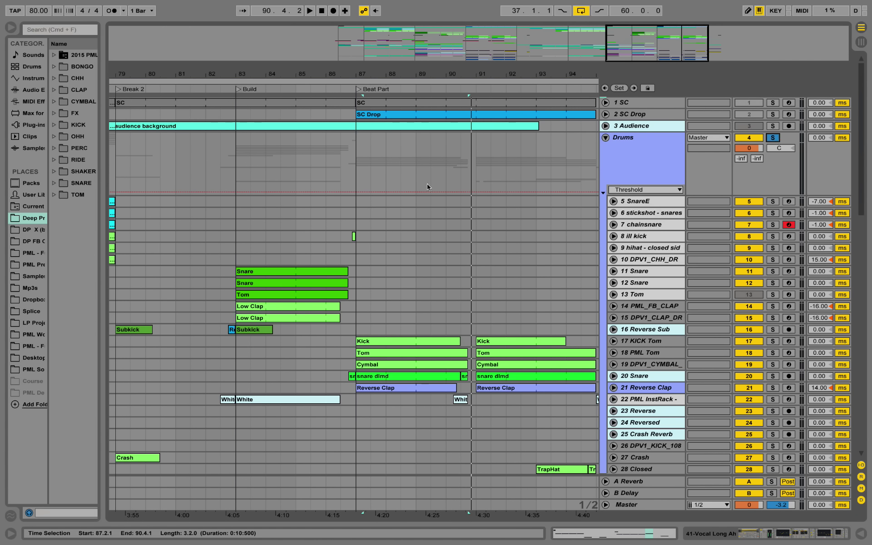
pyautogui.click(367, 188)
pyautogui.press('space')
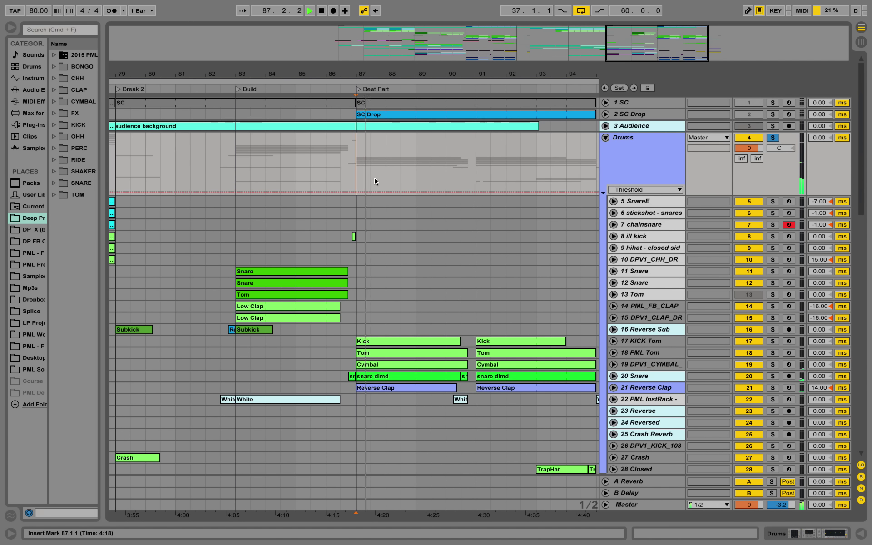
pyautogui.scroll(-5, 386, 200)
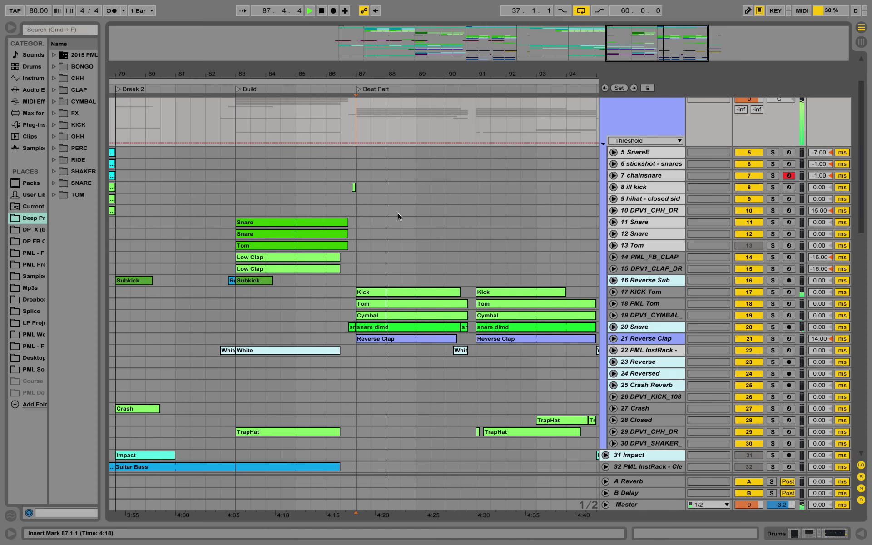
# - Unfold 17 KICK Tom and examine the notes of its first Beat Part Kick clip and its device chain
pyautogui.click(614, 244)
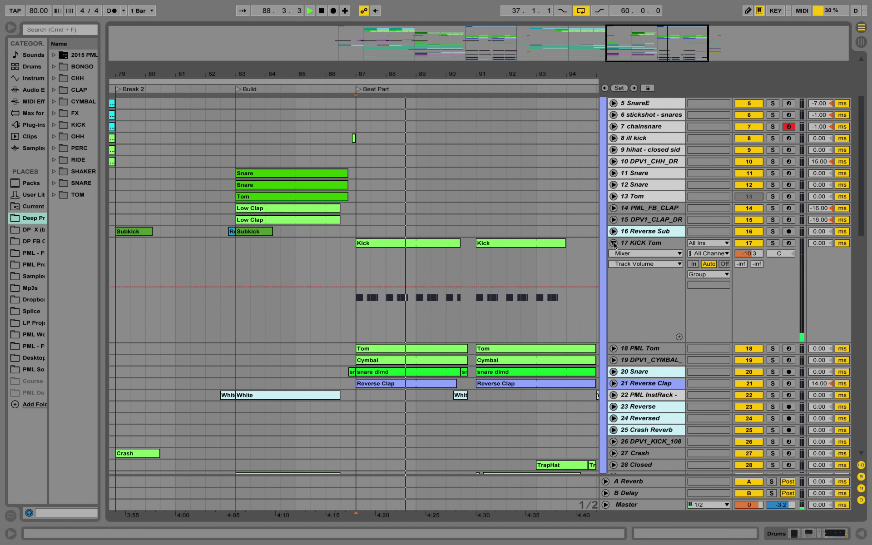
pyautogui.doubleClick(448, 243)
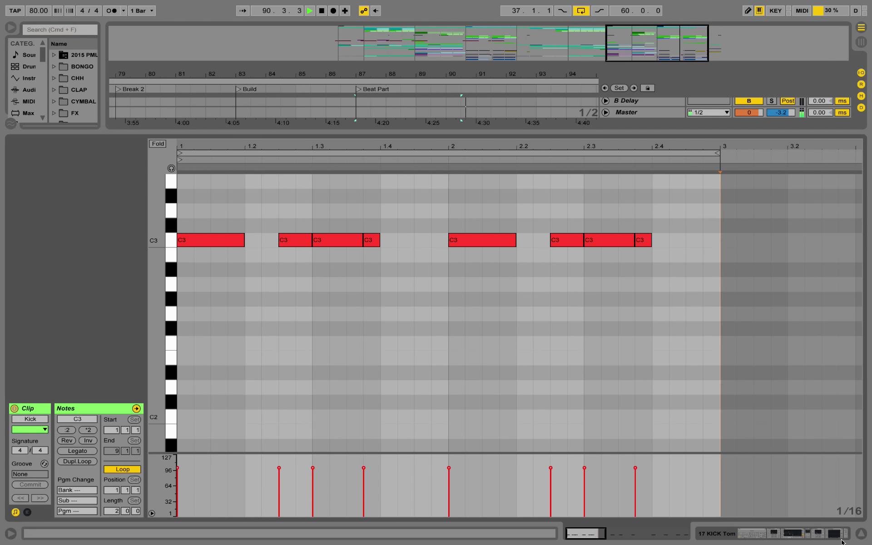
pyautogui.click(825, 533)
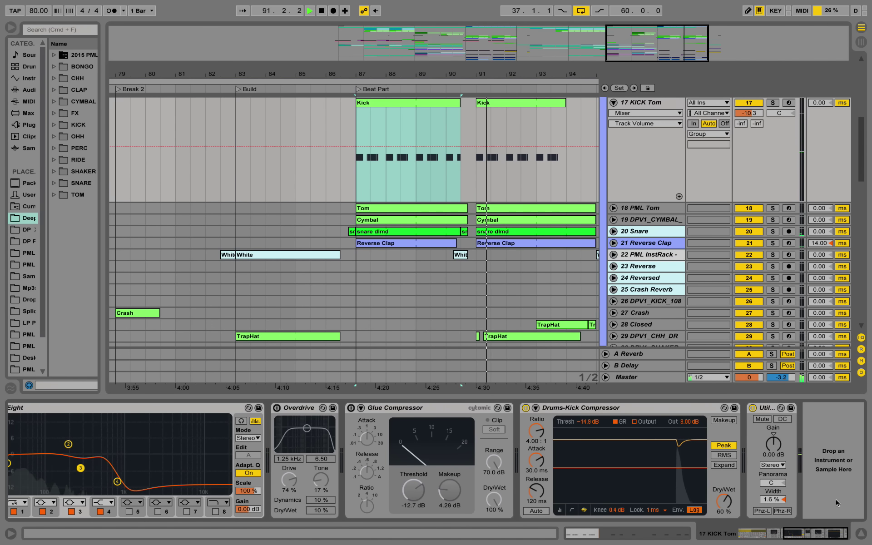
pyautogui.moveTo(821, 530); pyautogui.dragTo(770, 531)
pyautogui.press('space')
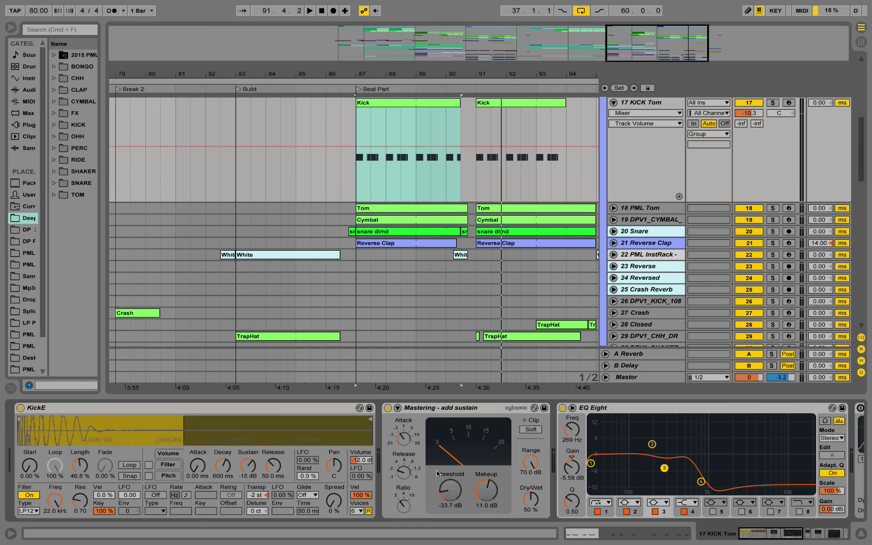
pyautogui.press('space')
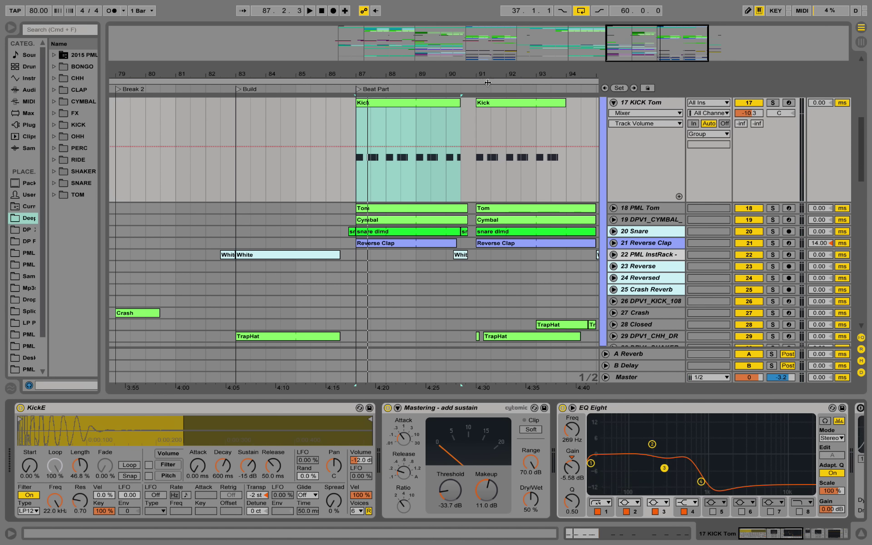
# - Fold 17 KICK Tom and play the arrangement from the Main2 locator
pyautogui.moveTo(439, 77); pyautogui.dragTo(369, 77)
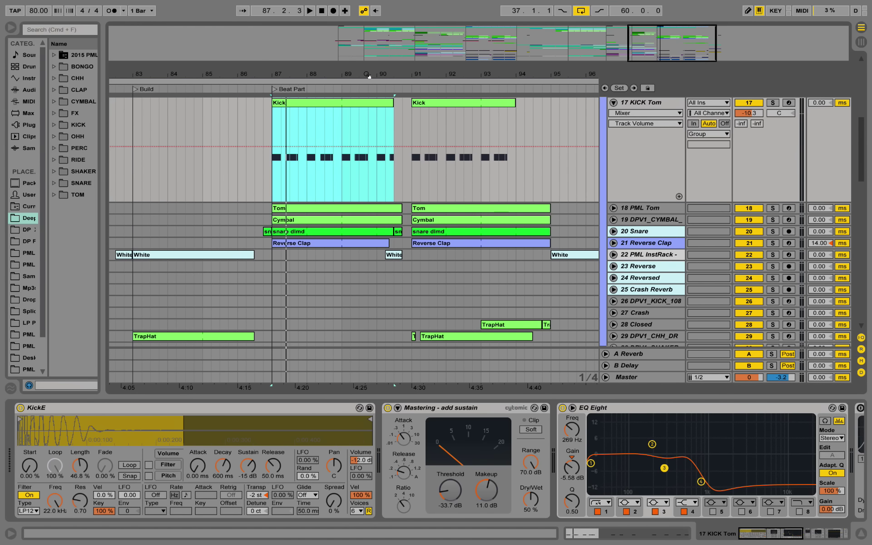
pyautogui.moveTo(379, 74); pyautogui.dragTo(449, 48)
pyautogui.scroll(2, 412, 154)
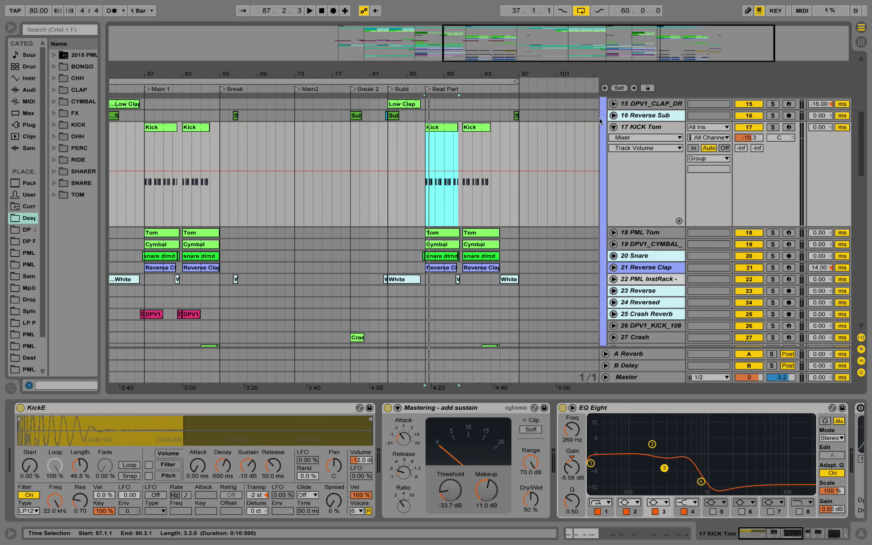
pyautogui.click(614, 127)
pyautogui.scroll(10, 313, 136)
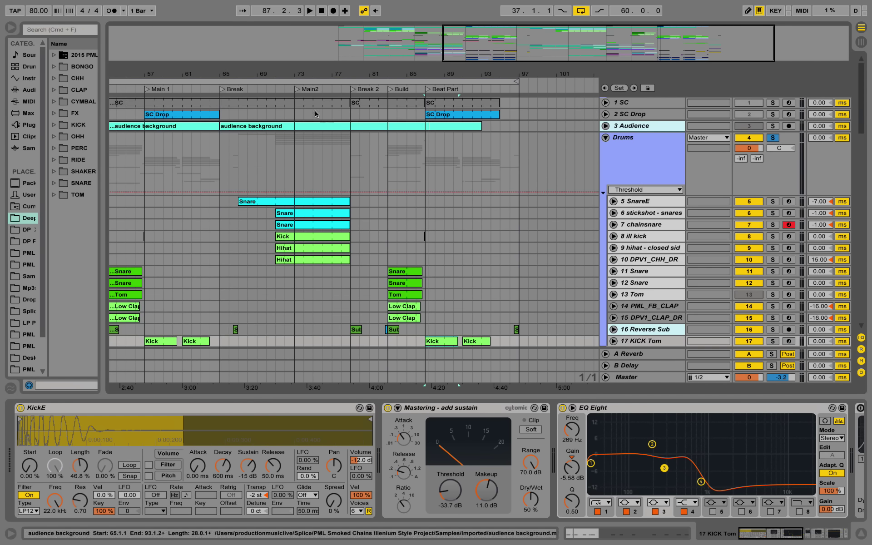
pyautogui.moveTo(298, 74); pyautogui.dragTo(298, 83)
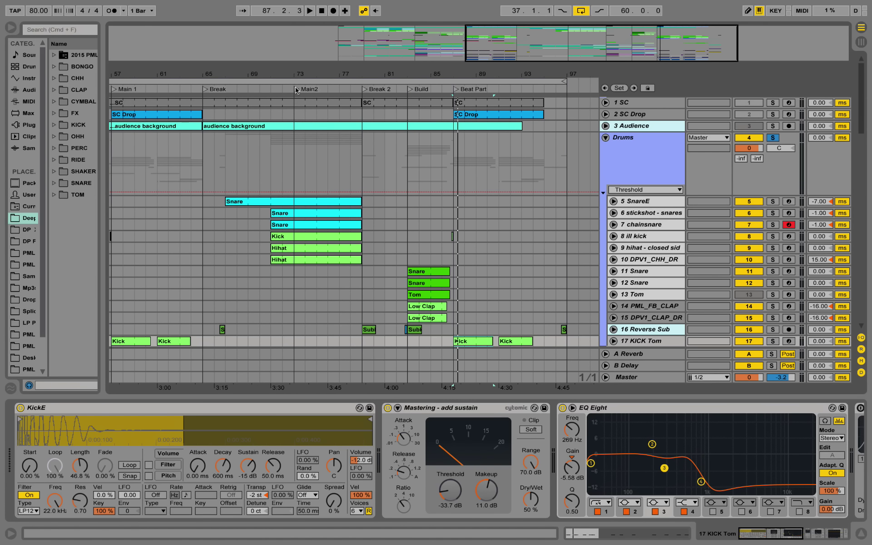
pyautogui.click(296, 90)
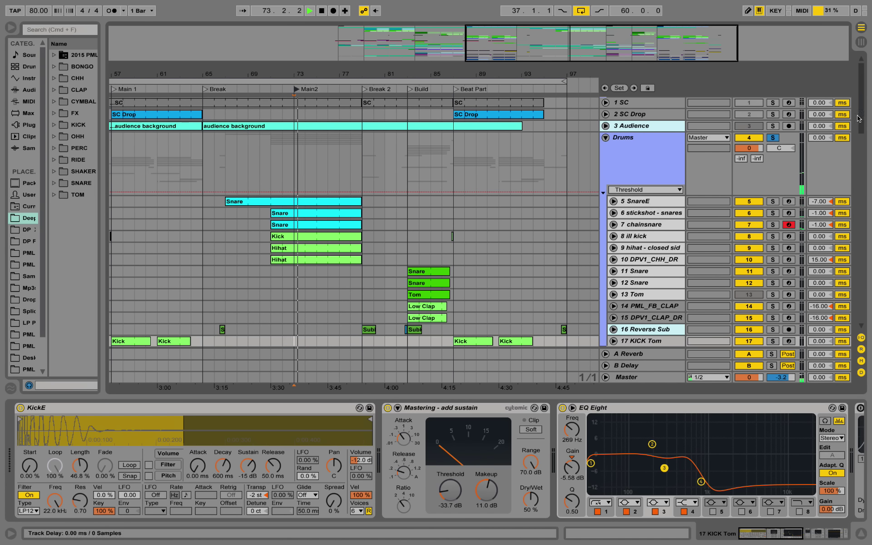
# - Unsolo the Drums group during Main2 playback, fold its tracks and stop playback
pyautogui.click(772, 137)
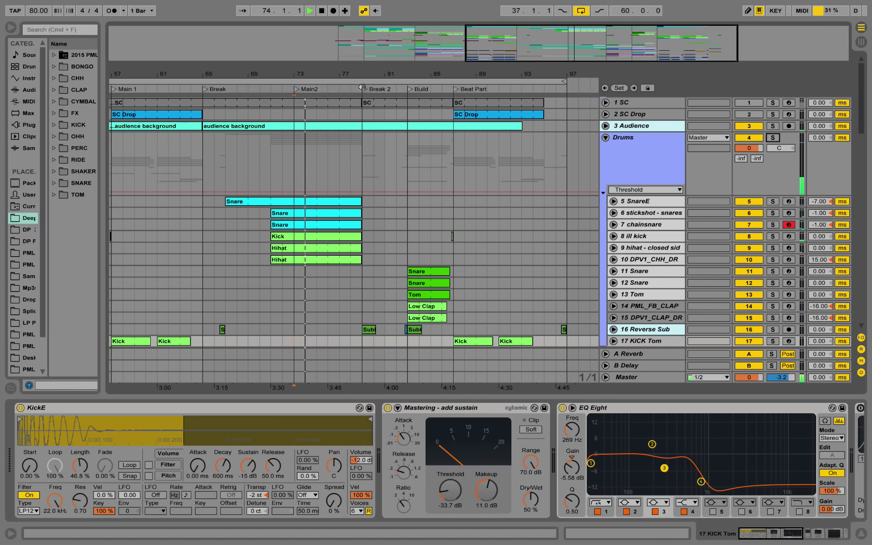
pyautogui.moveTo(311, 74); pyautogui.dragTo(311, 81)
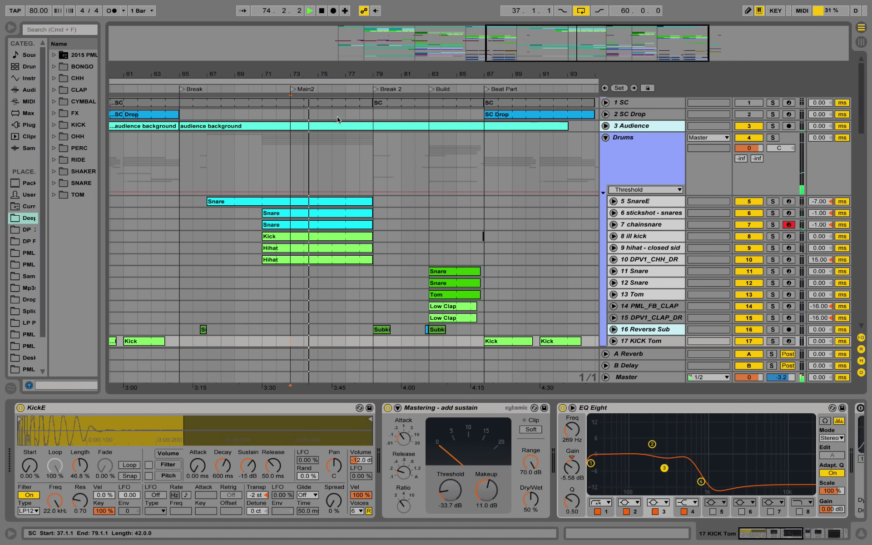
pyautogui.click(606, 138)
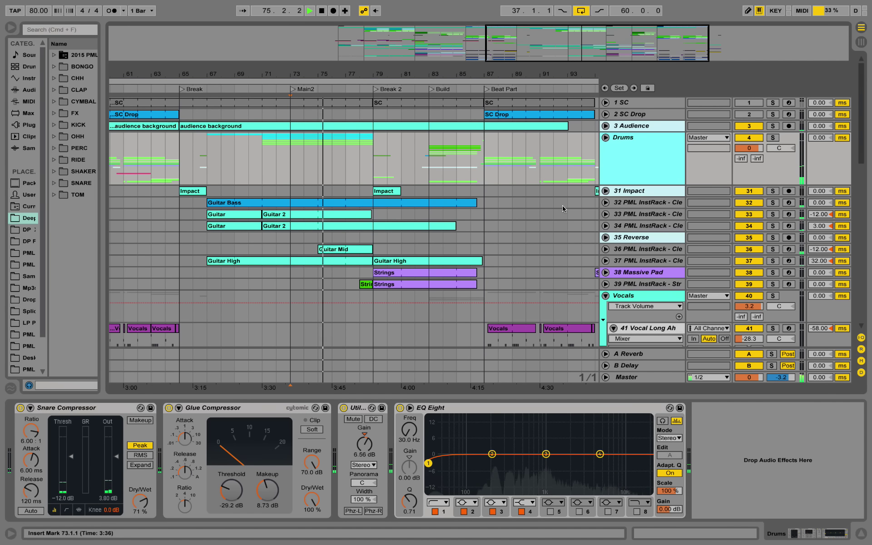
pyautogui.scroll(-2, 562, 205)
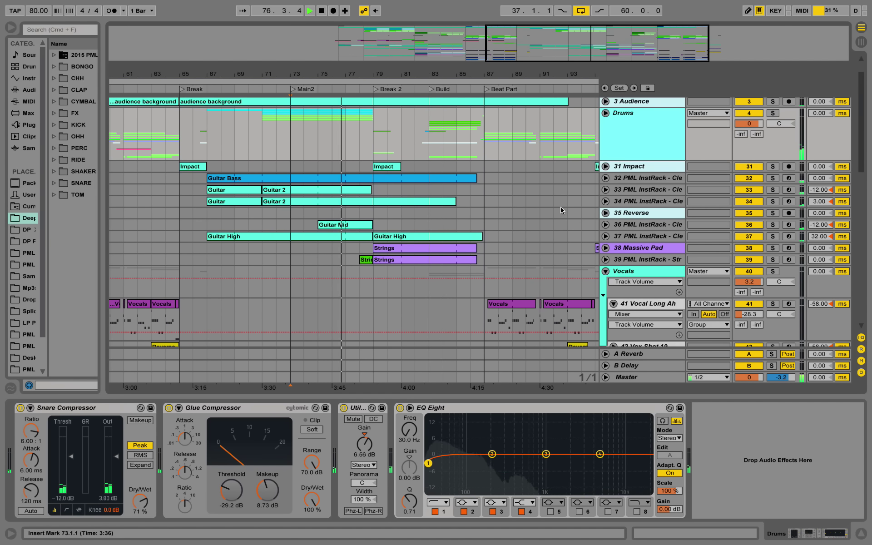
pyautogui.press('space')
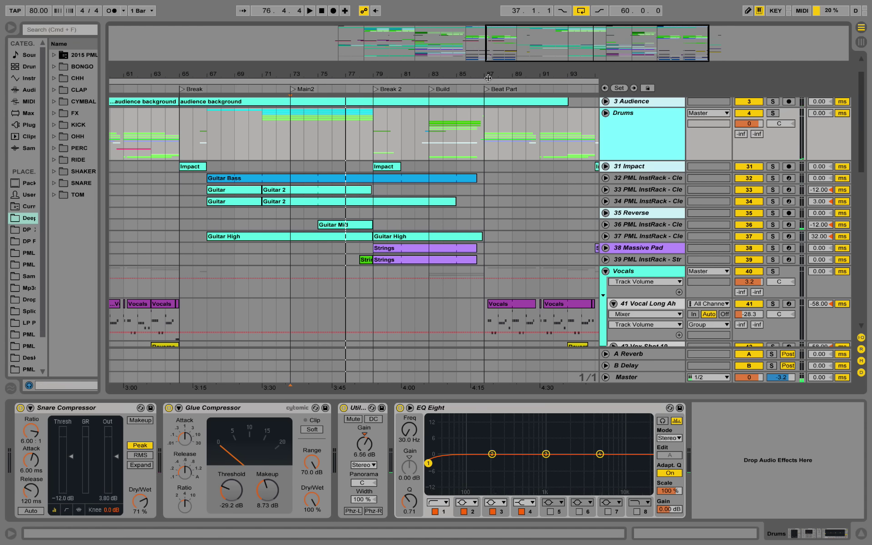
# - Unfold the Drums group, solo 17 KICK Tom and play its first Beat Part Kick clip
pyautogui.moveTo(518, 68); pyautogui.dragTo(443, 123)
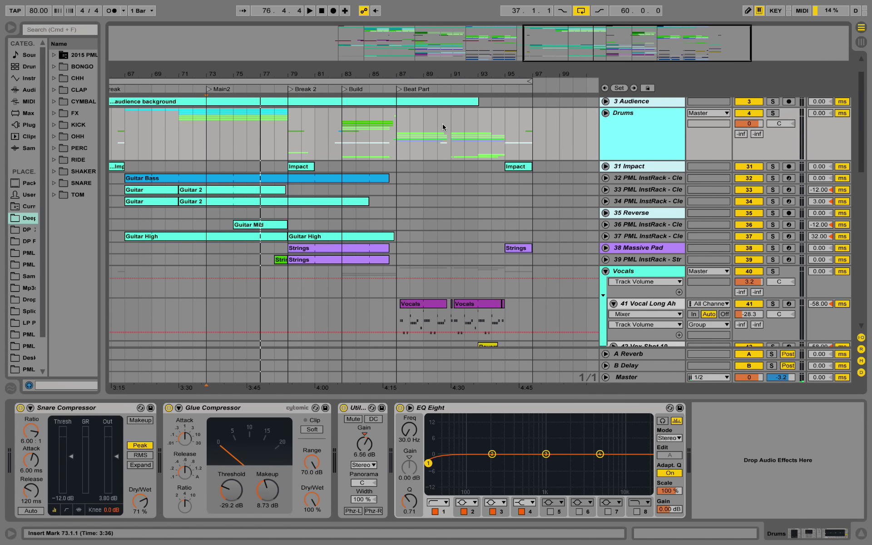
pyautogui.scroll(2, 520, 162)
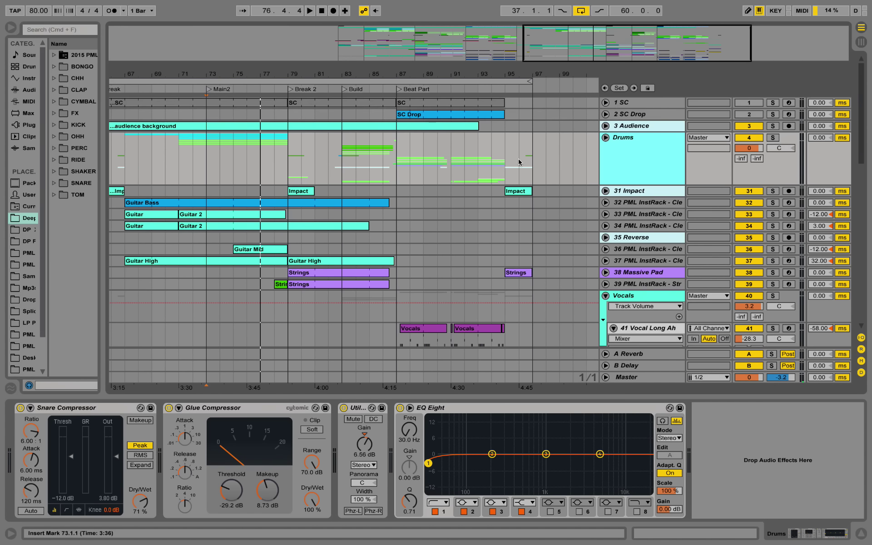
pyautogui.click(605, 139)
pyautogui.scroll(-8, 510, 116)
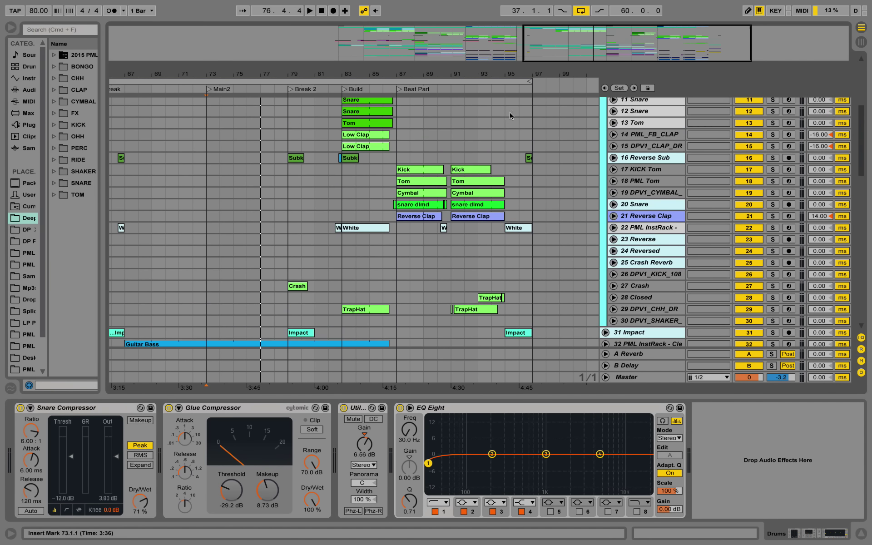
pyautogui.moveTo(481, 69); pyautogui.dragTo(555, 142)
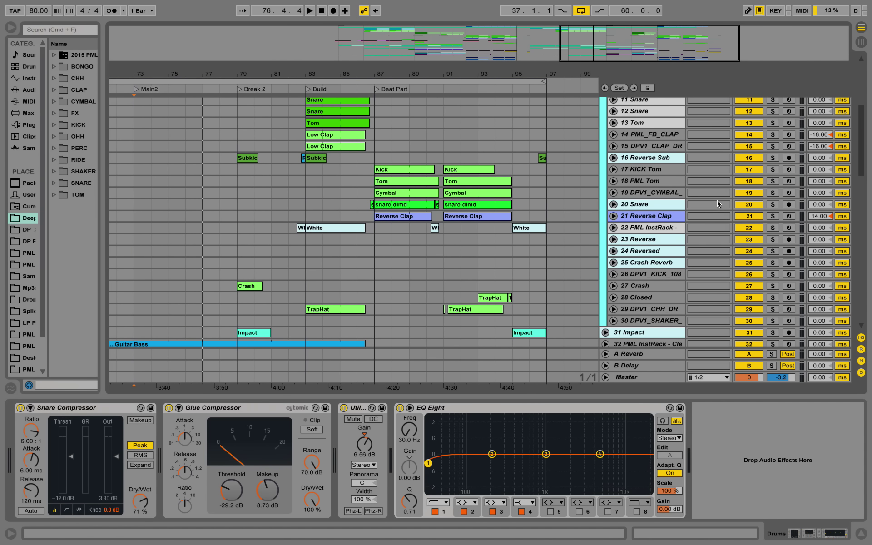
pyautogui.click(771, 170)
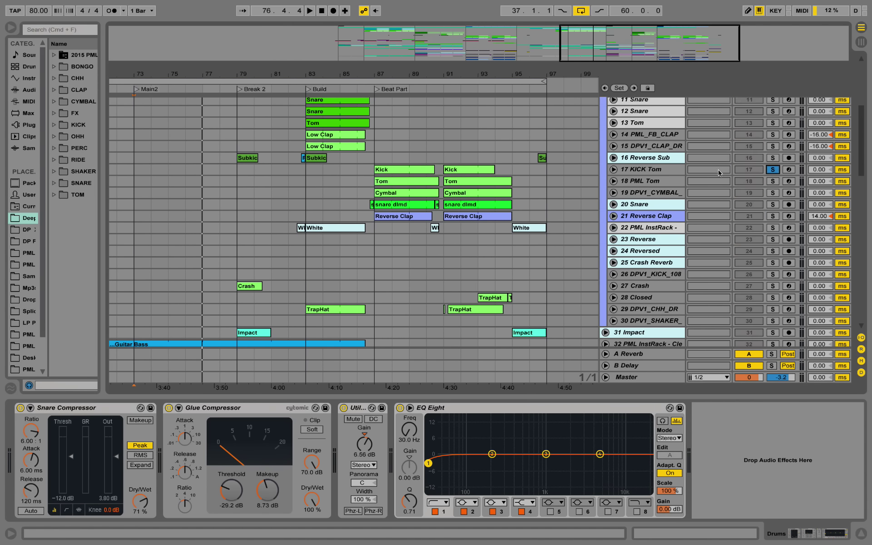
pyautogui.press('space')
pyautogui.click(676, 173)
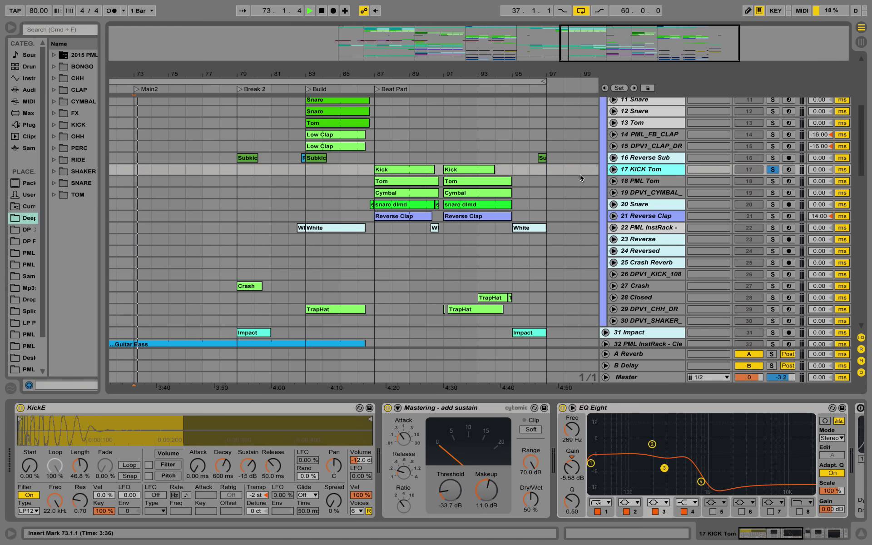
pyautogui.click(401, 175)
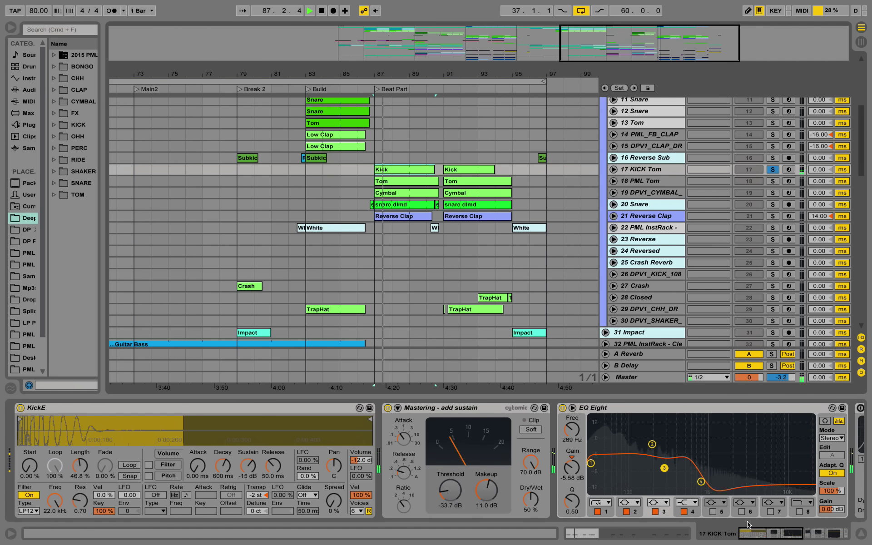
# - Examine the kick track's device chain from KickE through to the Utility device, and stop playback
pyautogui.moveTo(751, 532); pyautogui.dragTo(775, 533)
pyautogui.press('space')
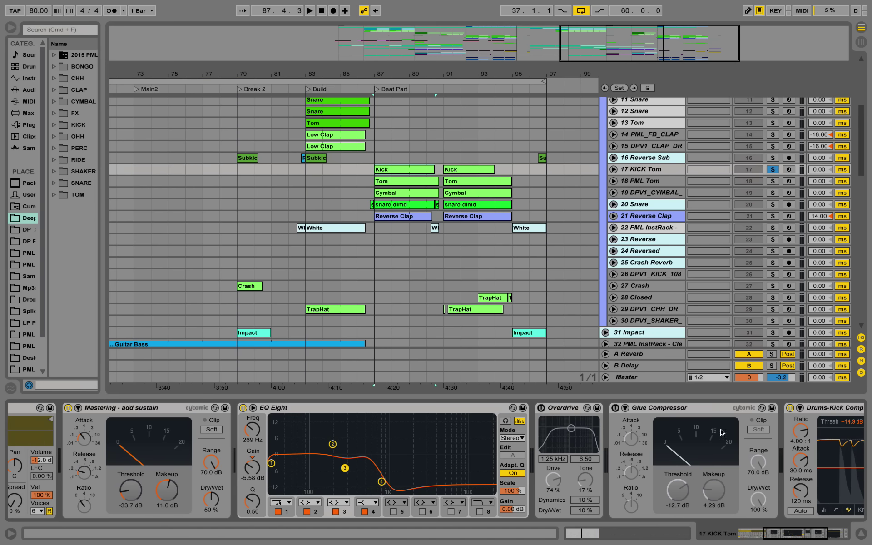
pyautogui.moveTo(781, 536); pyautogui.dragTo(805, 538)
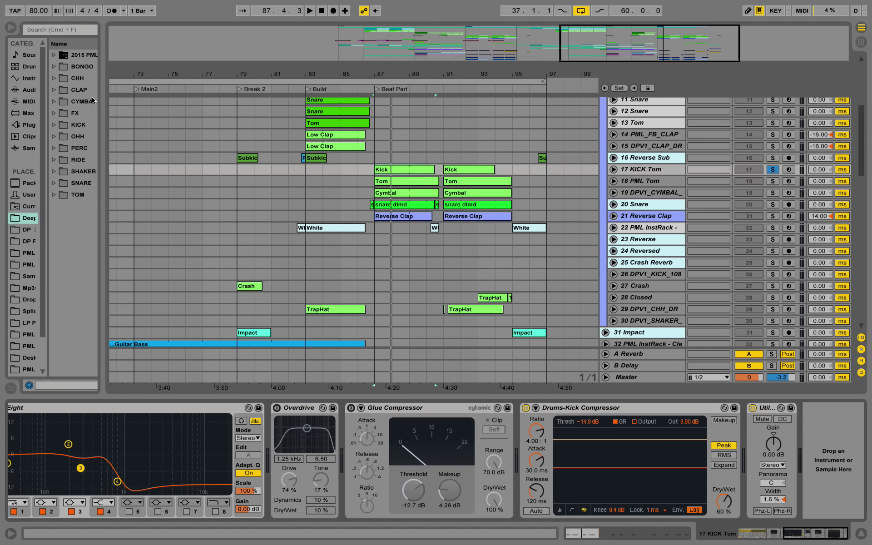
# - Widen the browser and its columns, list the Audio Effects and unfold the Compressor presets
pyautogui.moveTo(102, 95); pyautogui.dragTo(121, 96)
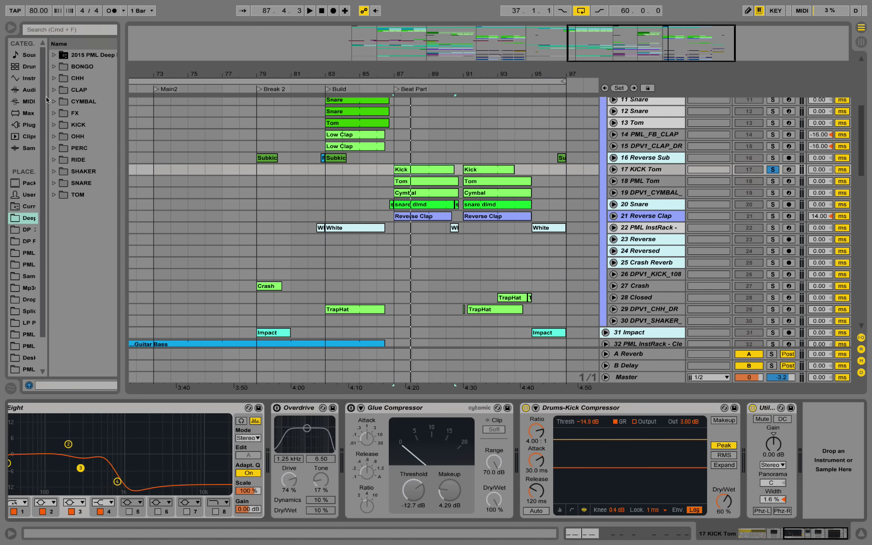
pyautogui.moveTo(48, 96); pyautogui.dragTo(154, 86)
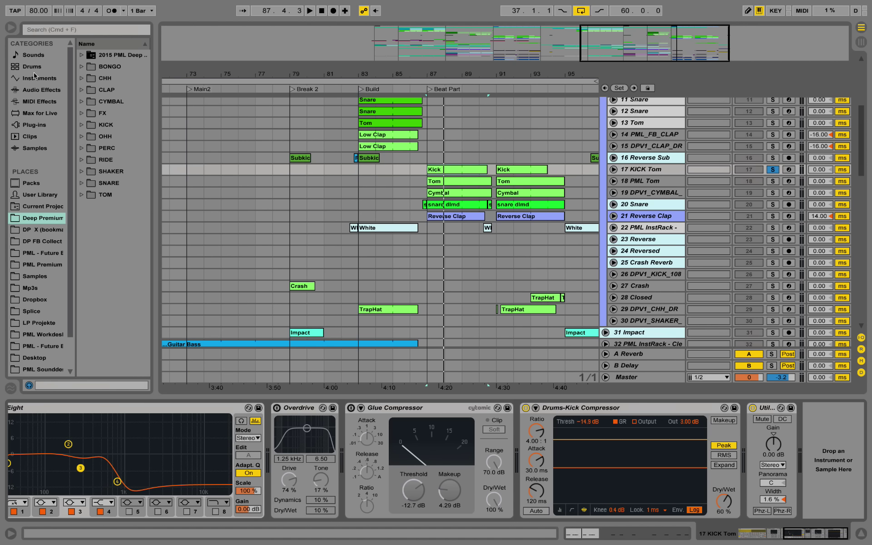
pyautogui.click(33, 90)
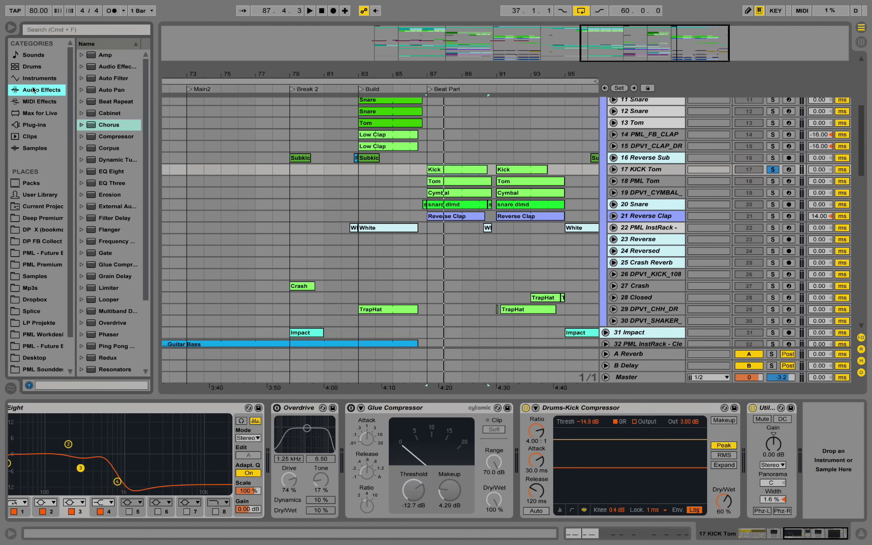
pyautogui.moveTo(158, 93); pyautogui.dragTo(189, 93)
pyautogui.click(85, 136)
pyautogui.scroll(-1, 125, 168)
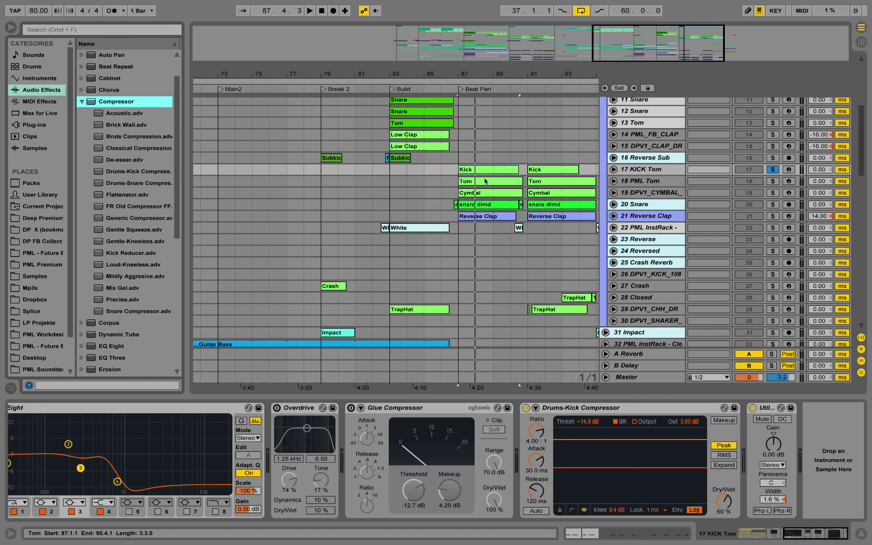
# - Play the soloed kick to check its Drums-Kick Compressor and Utility, and browse the audio effects down to Utility
pyautogui.press('space')
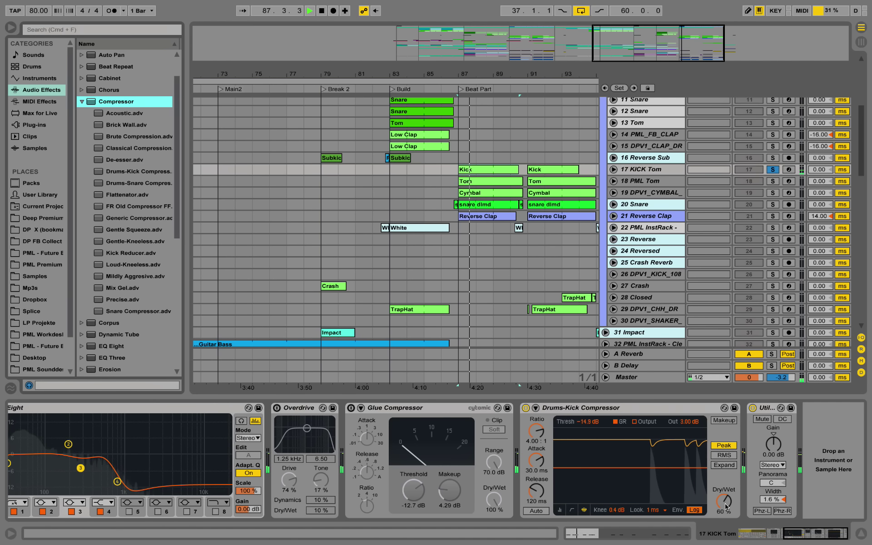
pyautogui.press('space')
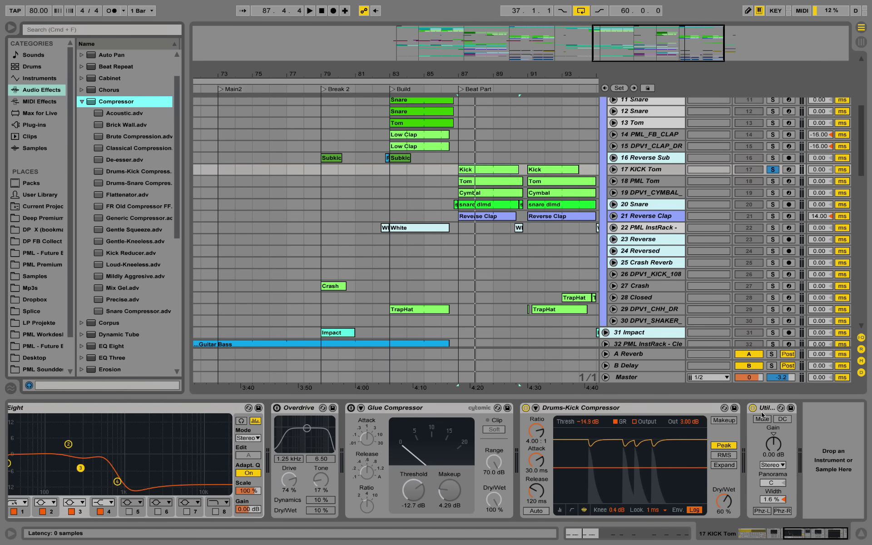
pyautogui.scroll(-8, 170, 293)
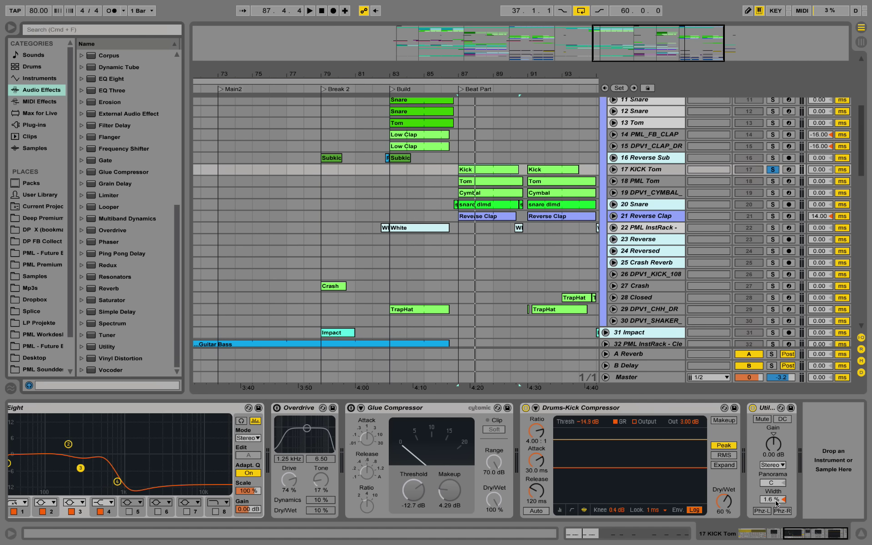
pyautogui.press('space')
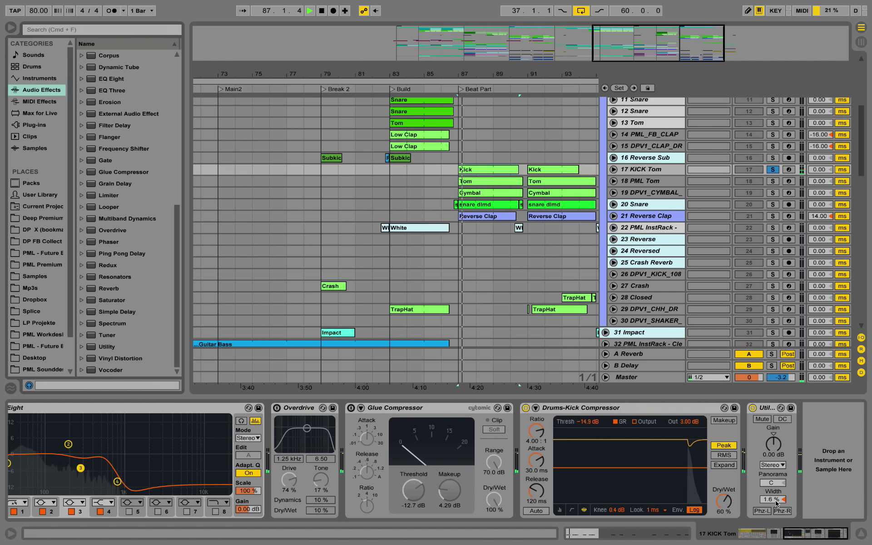
# - Compare the soloed kick with its Utility device bypassed and re-enabled, stopping playback in between
pyautogui.press('space')
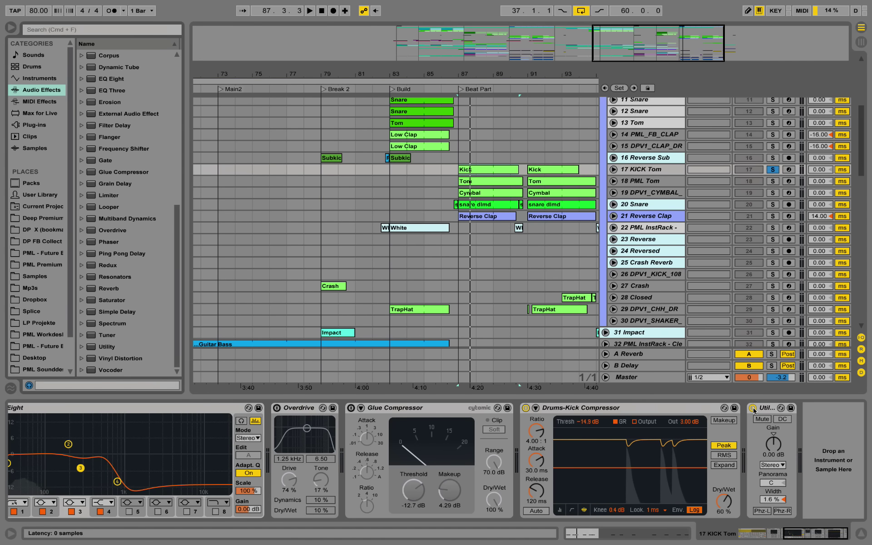
pyautogui.click(753, 408)
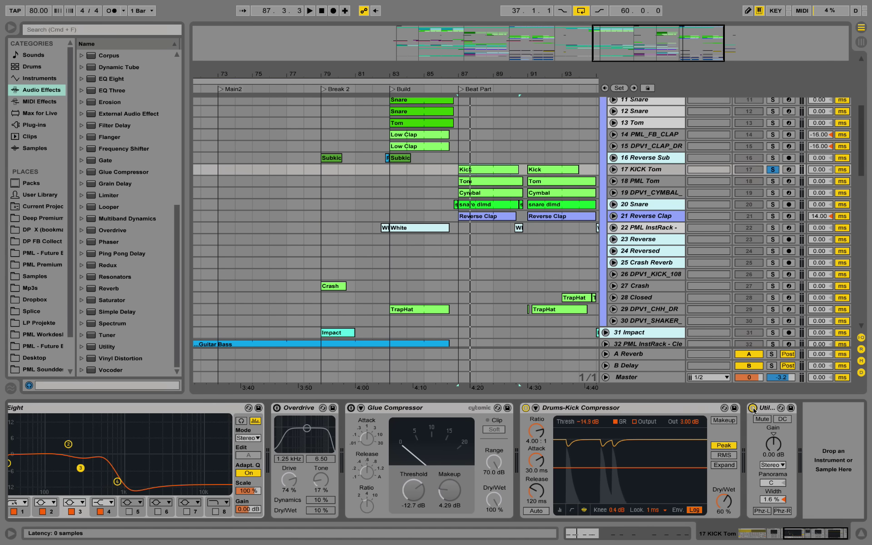
pyautogui.press('space')
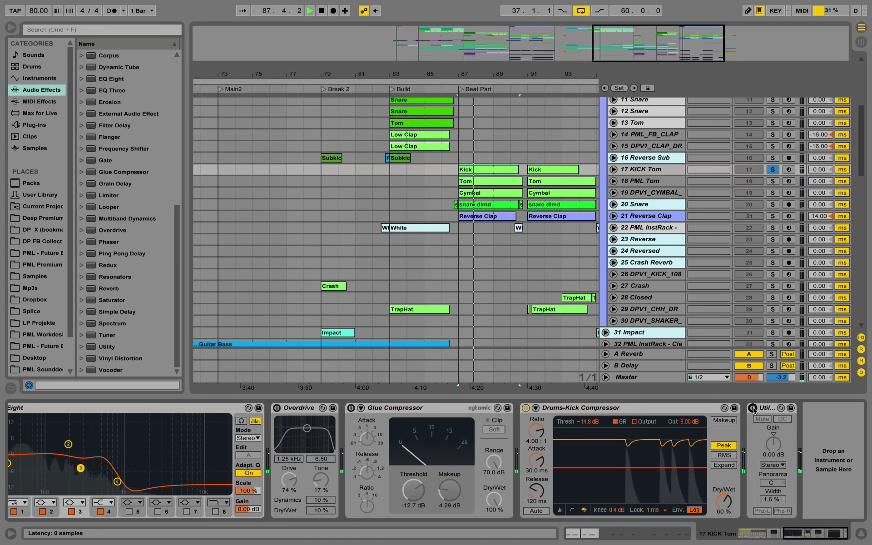
pyautogui.press('space')
pyautogui.click(753, 408)
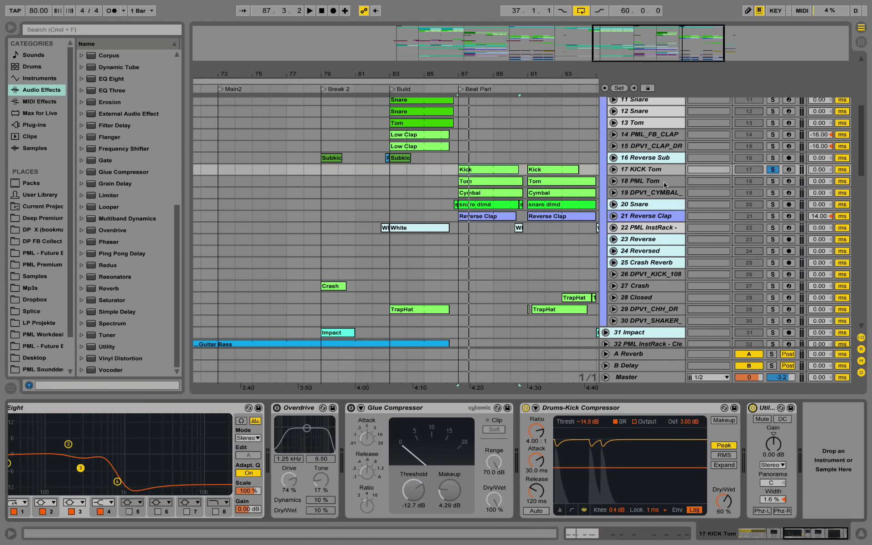
# - Unfold 18 PML Tom, solo it together with the kick and play its Beat Part clip from shortly before bar 89
pyautogui.click(614, 180)
pyautogui.click(632, 182)
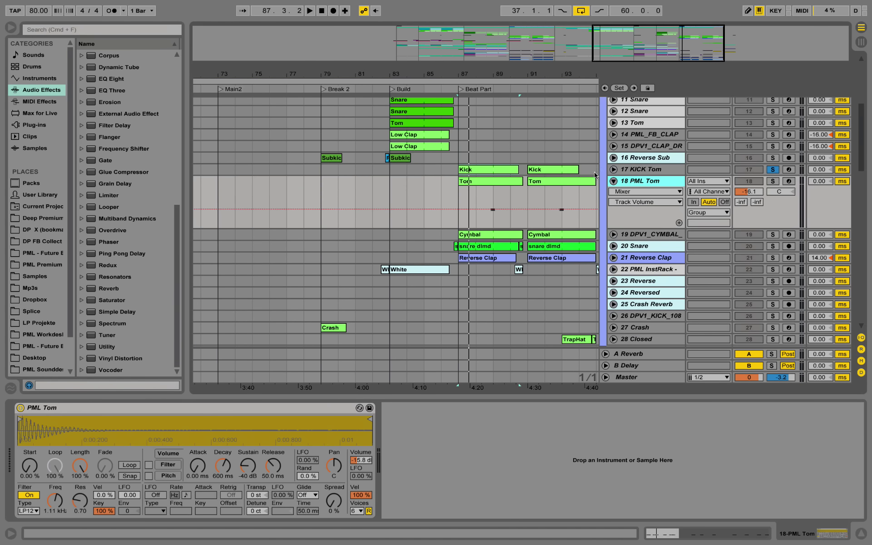
pyautogui.moveTo(494, 74); pyautogui.dragTo(491, 78)
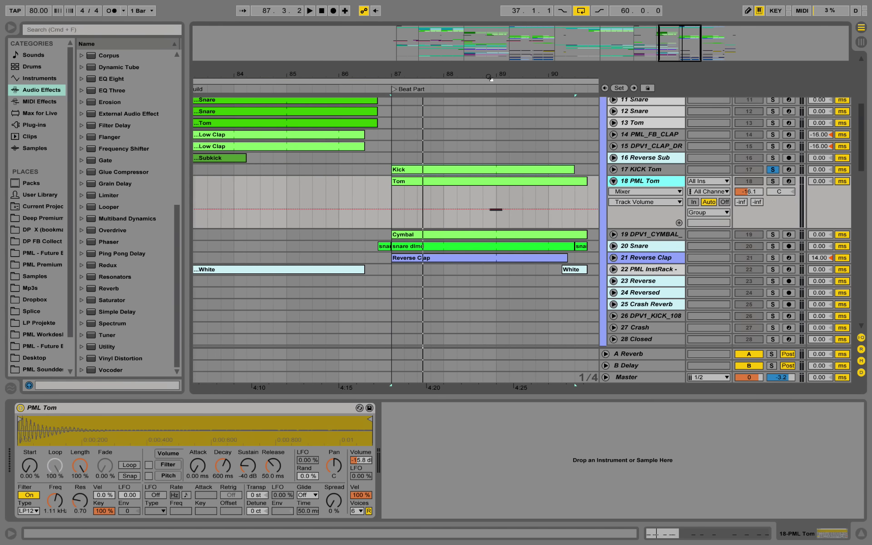
pyautogui.click(483, 200)
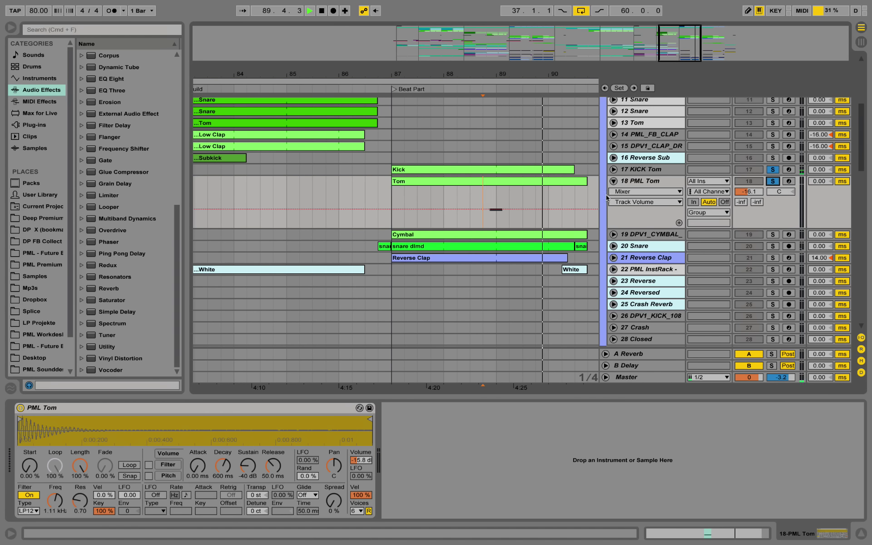
pyautogui.press('space')
pyautogui.press('space')
pyautogui.press('space')
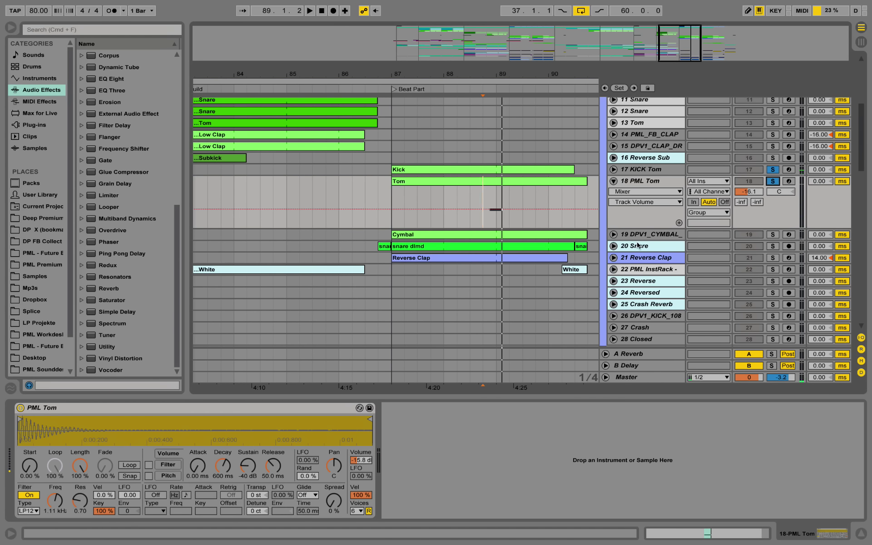
# - Unfold 19 DPV1_CYMBAL, add it to the soloed tracks and play its Beat Part Cymbal clip
pyautogui.scroll(-3, 695, 209)
pyautogui.click(614, 198)
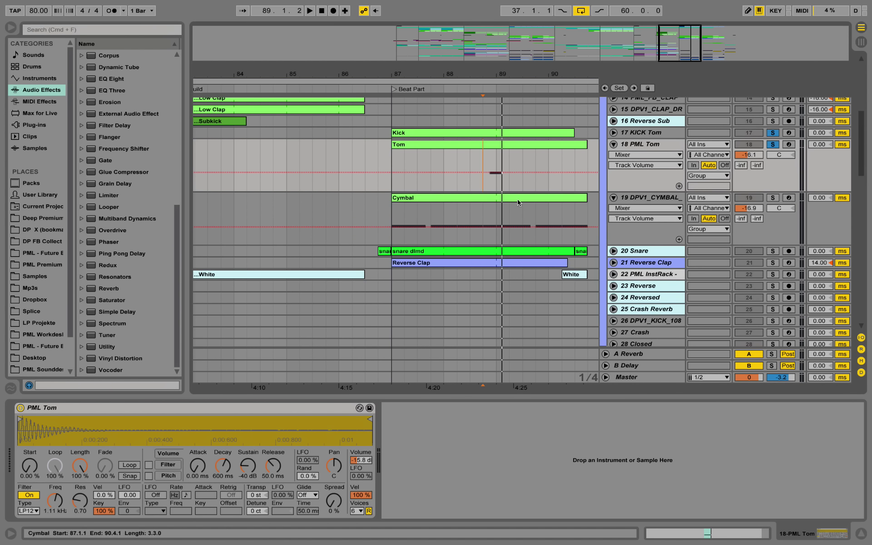
pyautogui.click(504, 199)
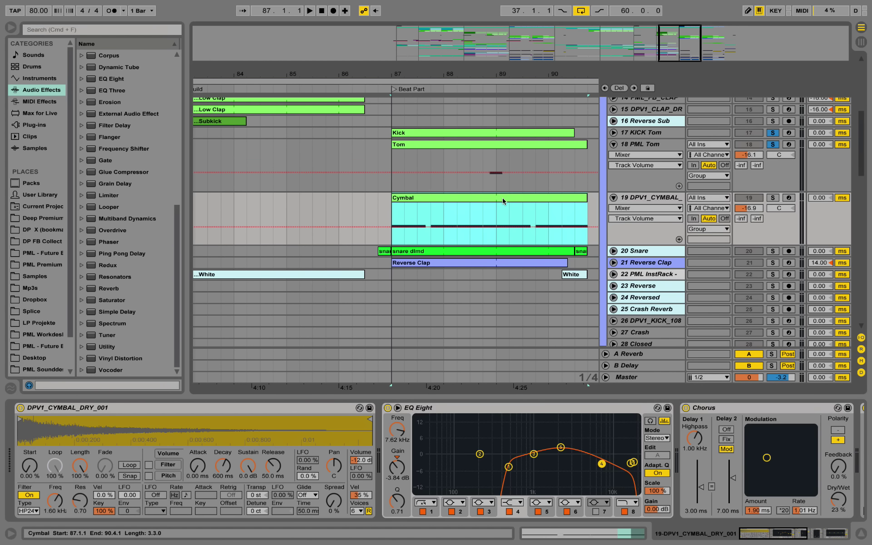
pyautogui.click(773, 199)
pyautogui.press('space')
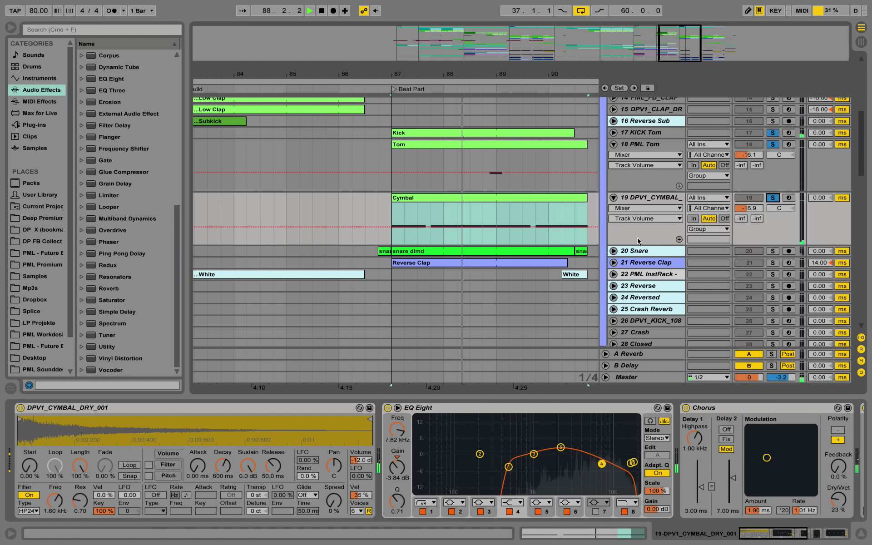
# - Examine the Cymbal clip's MIDI notes during playback and close the note editor
pyautogui.doubleClick(526, 198)
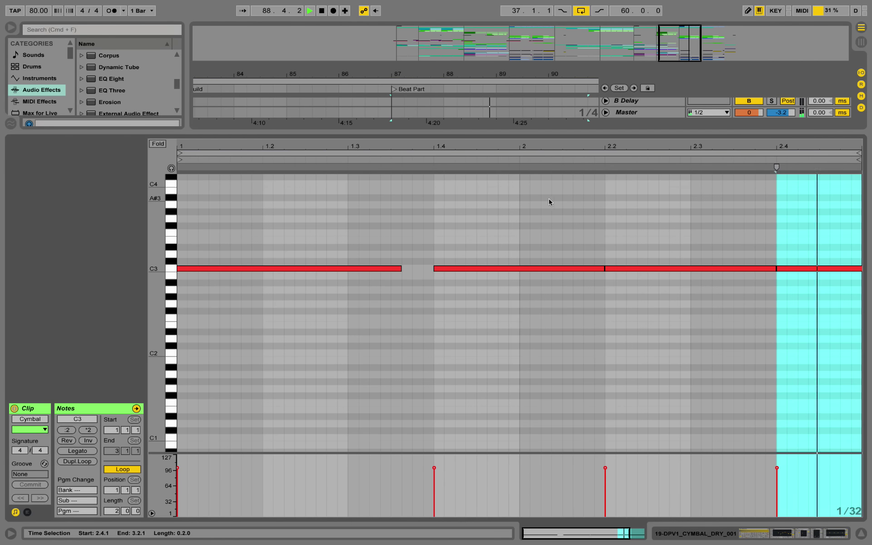
pyautogui.click(572, 324)
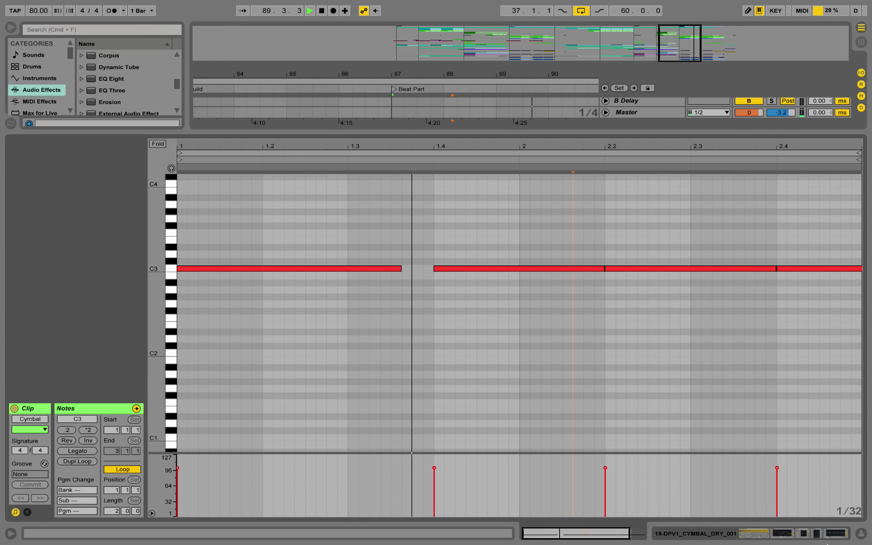
pyautogui.click(861, 534)
pyautogui.scroll(5, 621, 263)
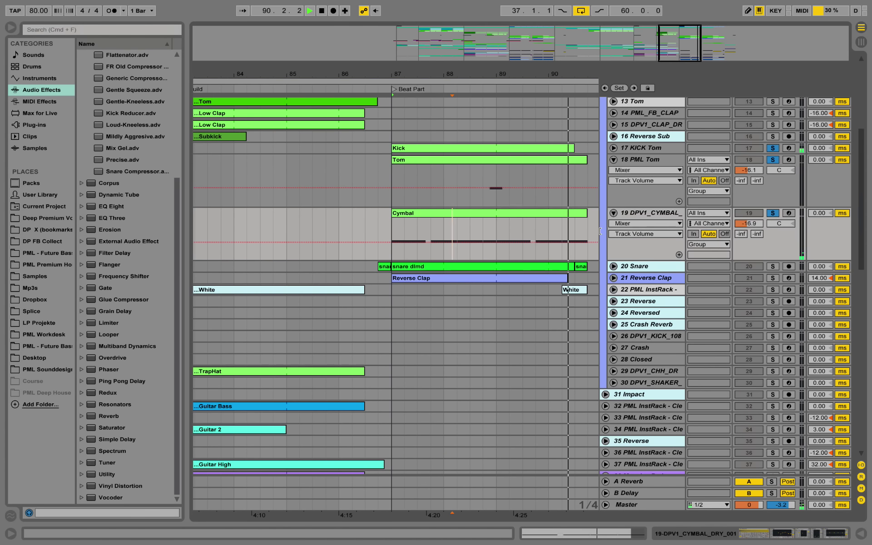
# - Unfold 20 Snare, solo only that track and show its device chain, with the arrangement focused on bar 87
pyautogui.click(614, 267)
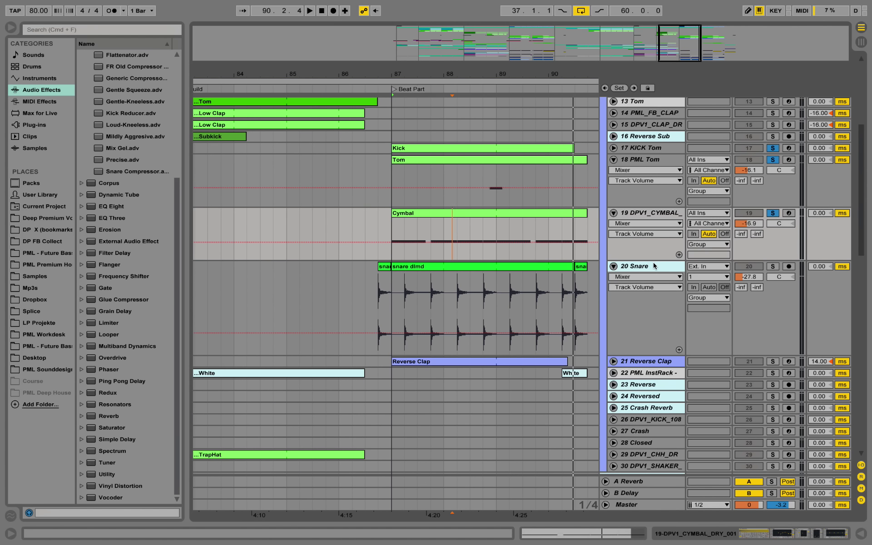
pyautogui.moveTo(468, 72); pyautogui.dragTo(444, 76)
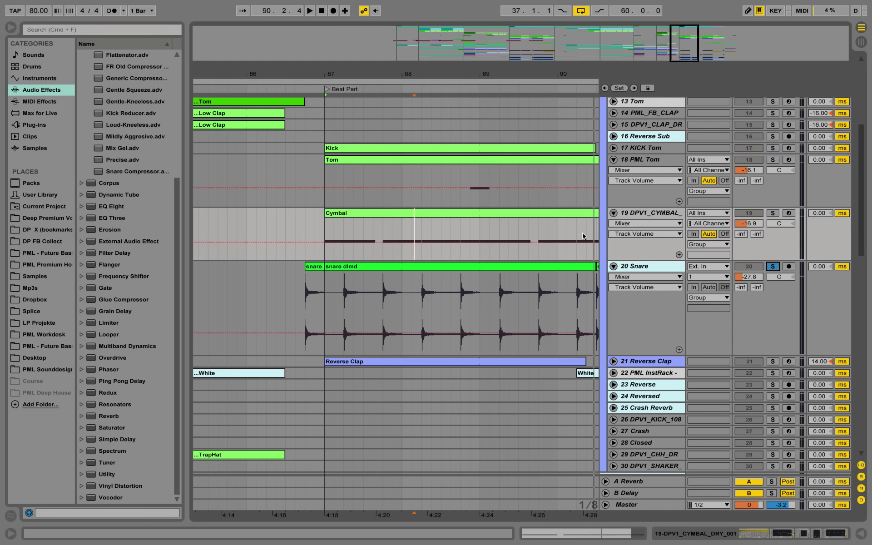
pyautogui.moveTo(335, 77); pyautogui.dragTo(355, 80)
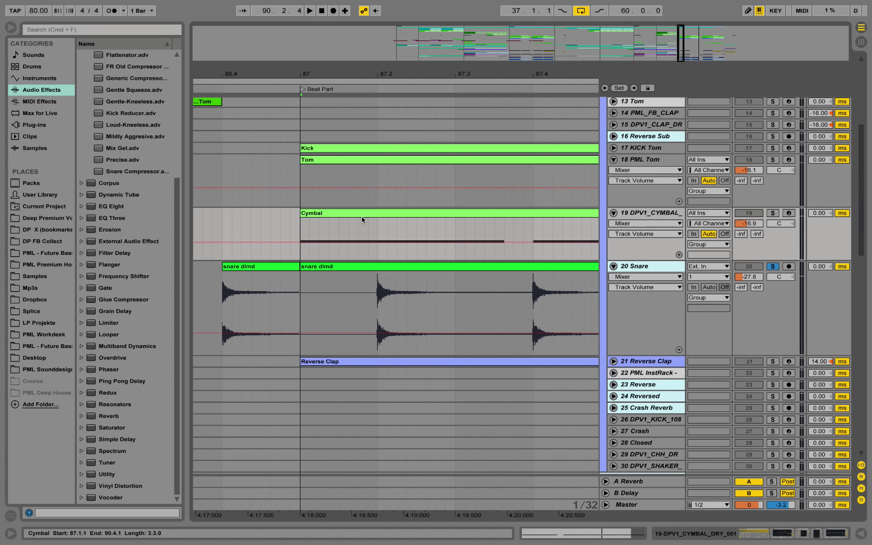
pyautogui.click(378, 310)
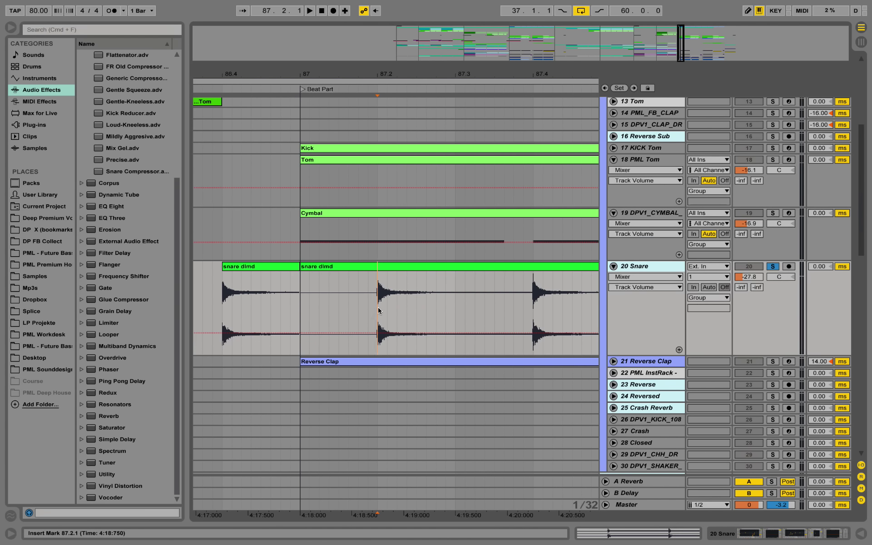
pyautogui.doubleClick(636, 266)
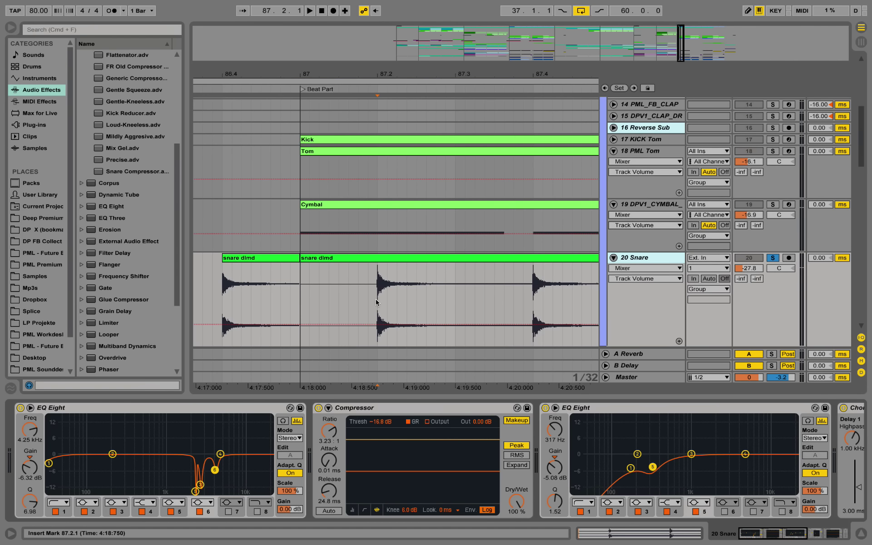
# - Trim the start of the Beat Part snare dlmd clip to 87.1.4 and play the soloed snare from there
pyautogui.moveTo(304, 257); pyautogui.dragTo(355, 253)
pyautogui.click(362, 279)
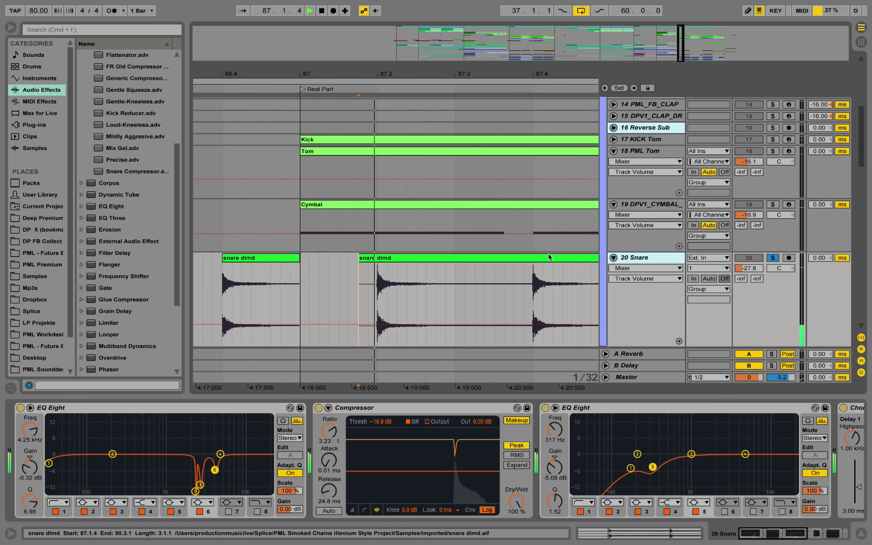
pyautogui.press('space')
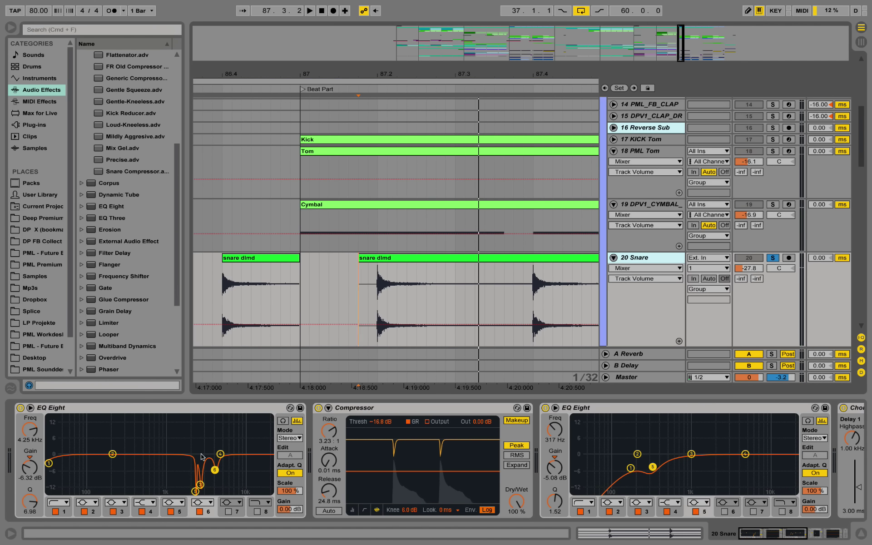
# - Compare the soloed snare with its first EQ Eight switched off and back on
pyautogui.click(21, 408)
pyautogui.press('space')
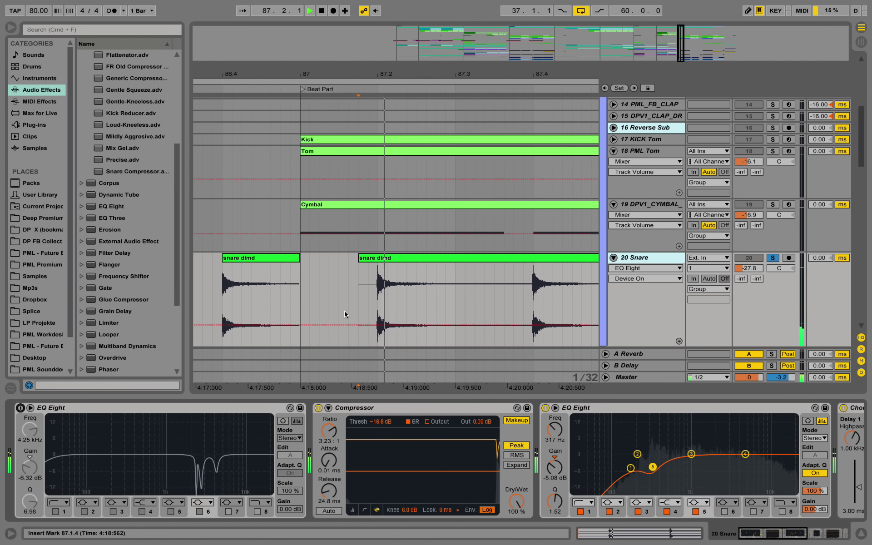
pyautogui.press('space')
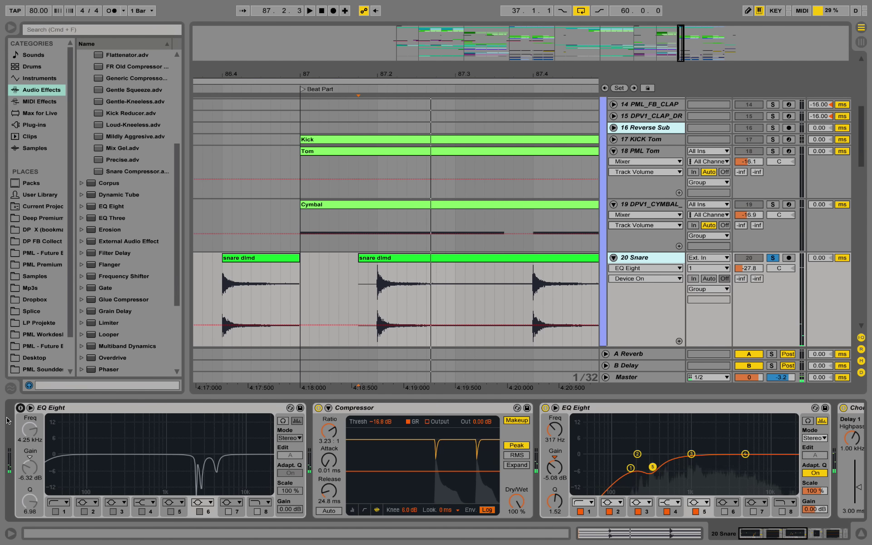
pyautogui.click(20, 408)
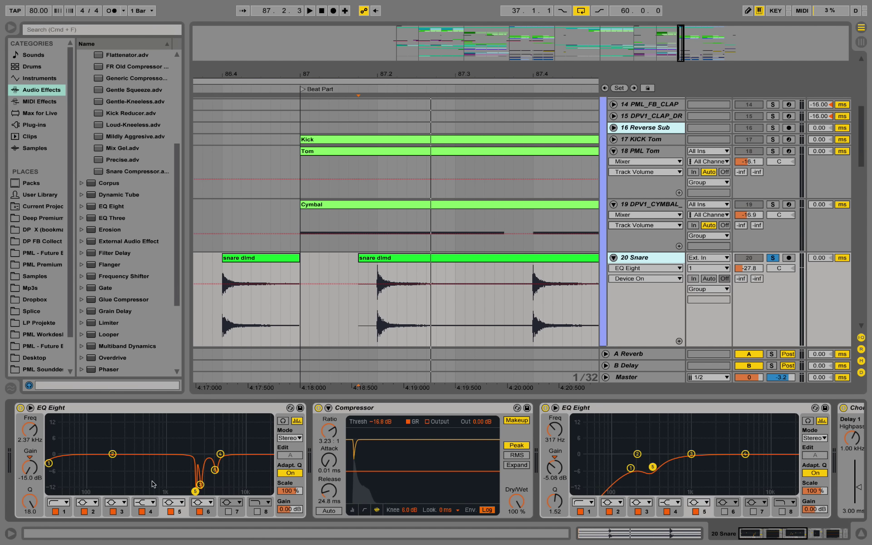
pyautogui.press('space')
pyautogui.press('space')
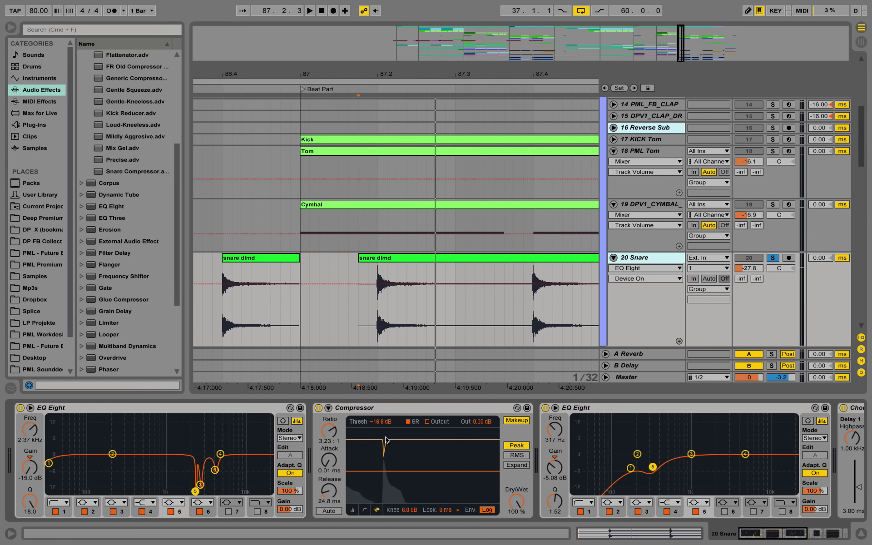
# - Compare the soloed snare with its Compressor switched off and back on during repeated playback
pyautogui.press('space')
pyautogui.click(317, 409)
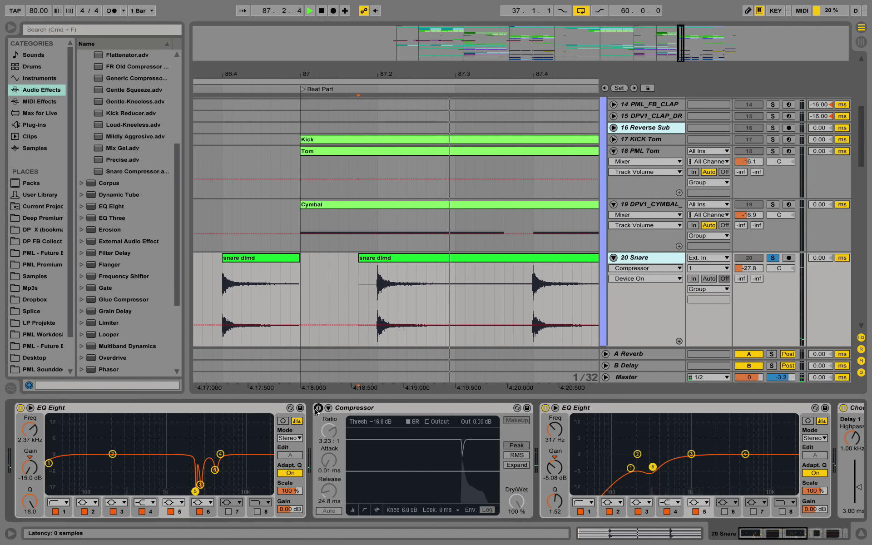
pyautogui.press('space')
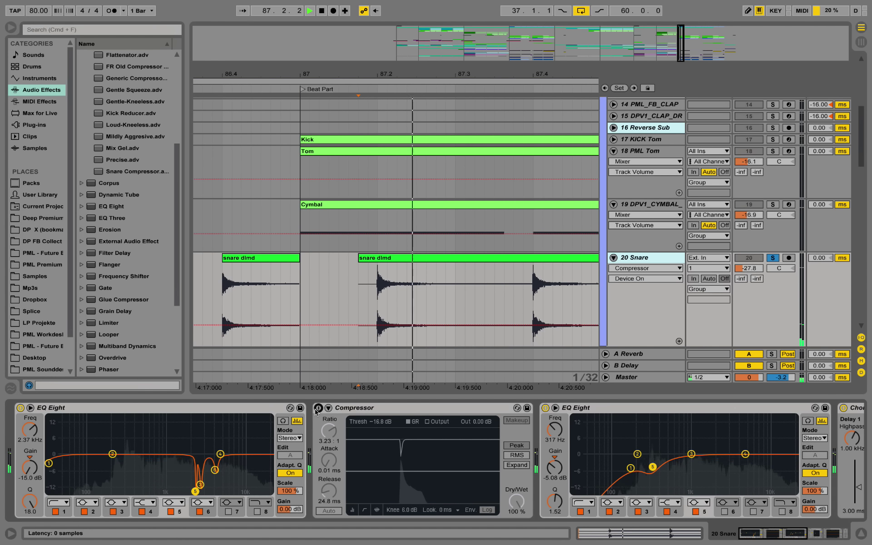
pyautogui.press('space')
pyautogui.click(318, 408)
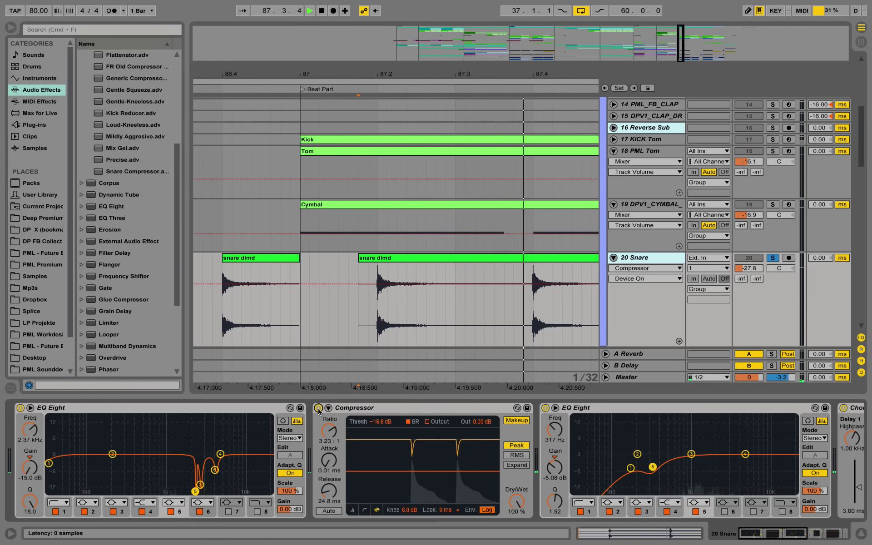
pyautogui.click(319, 408)
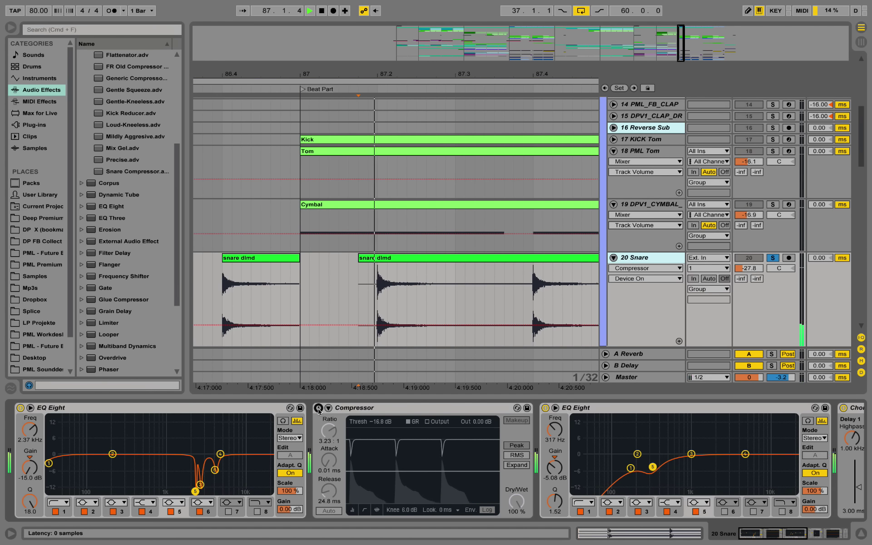
pyautogui.press('space')
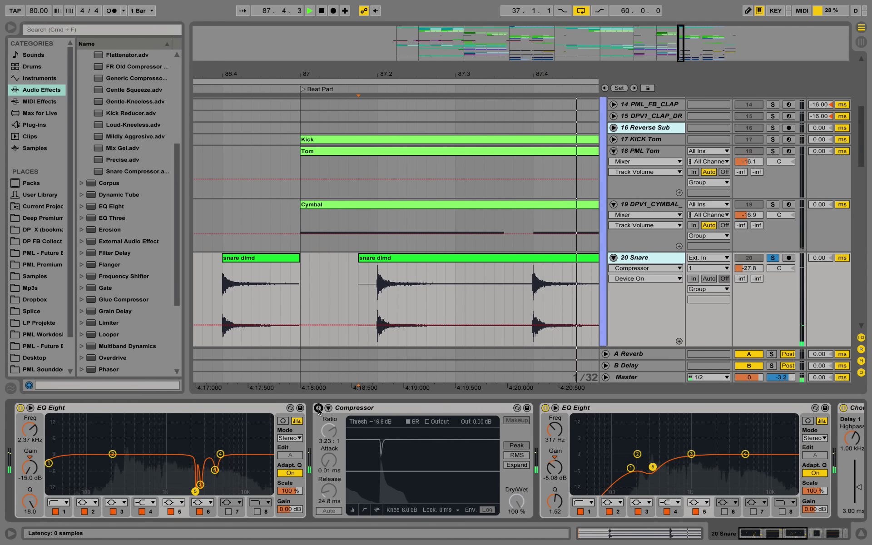
pyautogui.click(318, 409)
pyautogui.press('space')
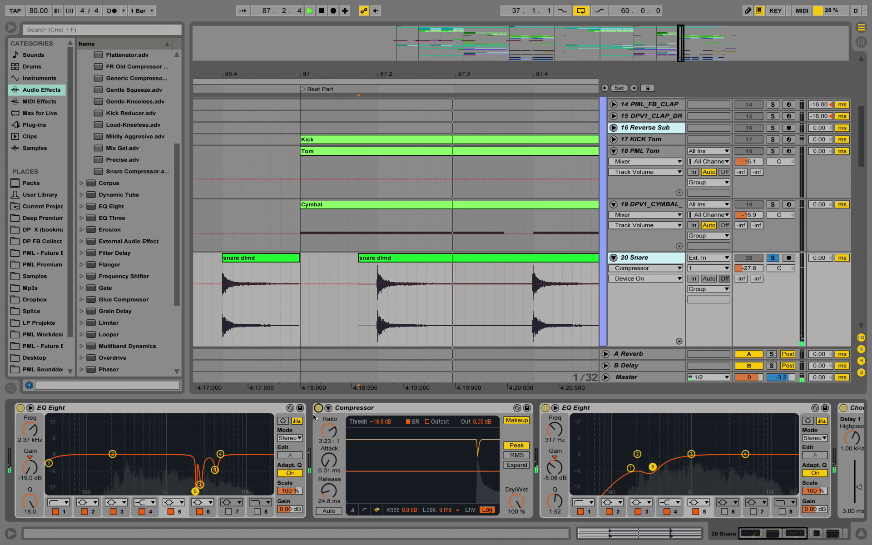
# - Show the rest of the snare's device chain and compare the sound with the Chorus switched off and on
pyautogui.moveTo(412, 74); pyautogui.dragTo(349, 63)
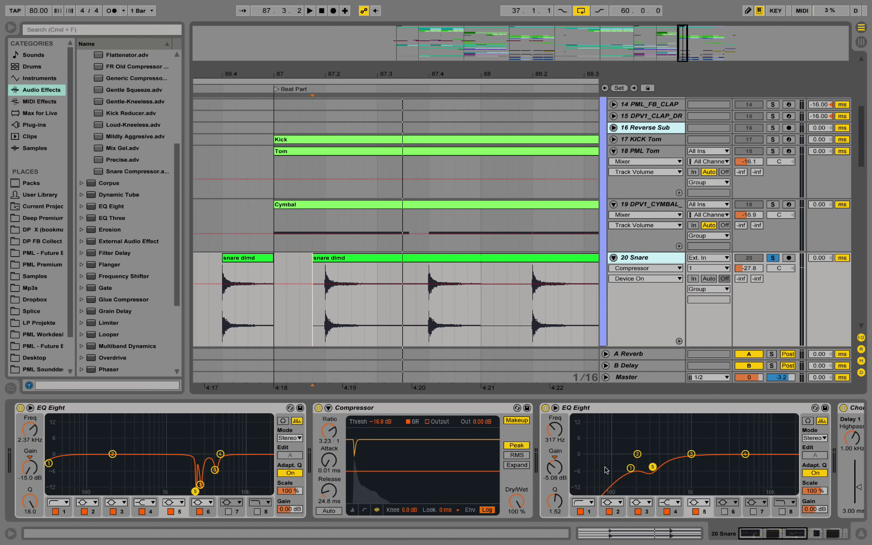
pyautogui.moveTo(756, 532); pyautogui.dragTo(795, 534)
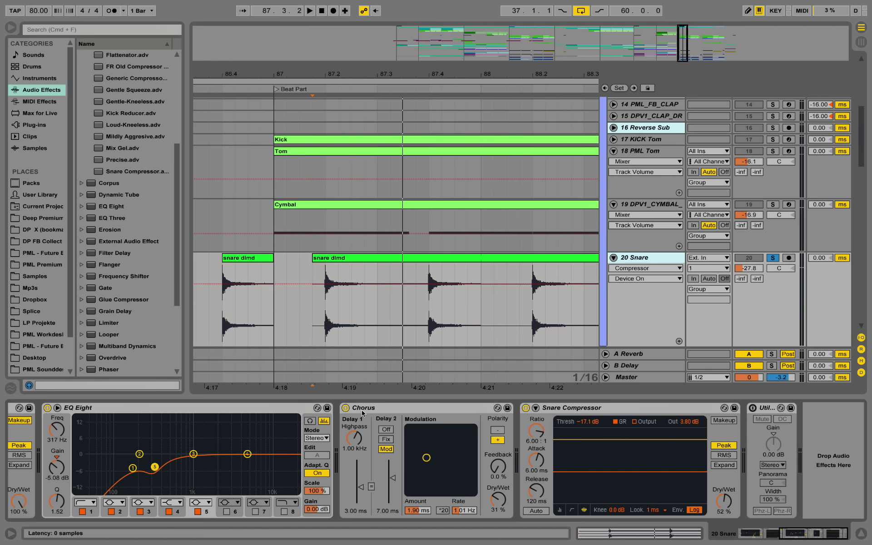
pyautogui.press('space')
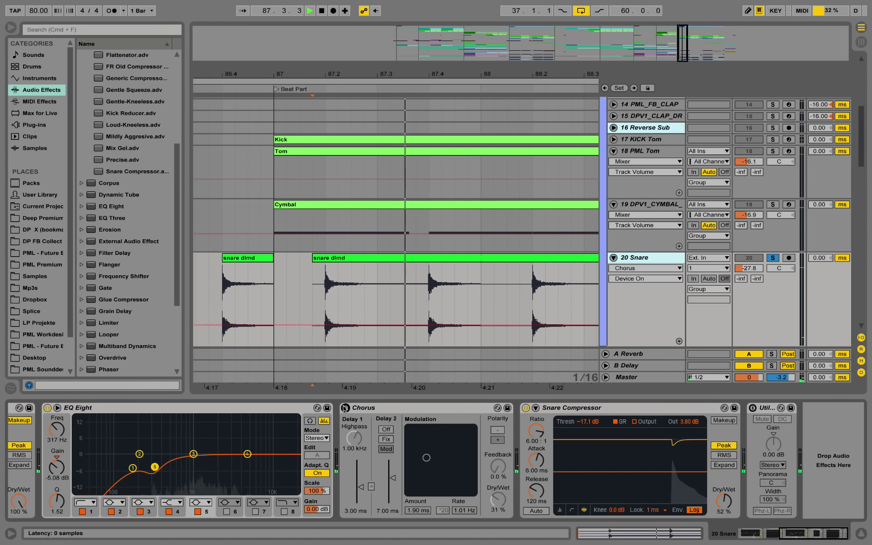
pyautogui.press('space')
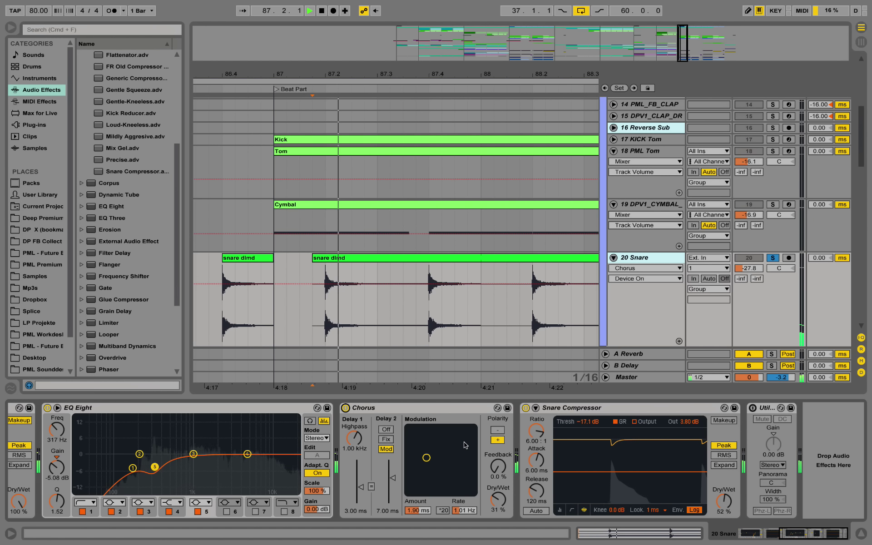
# - Compare the soloed snare with its Snare Compressor switched off and back on
pyautogui.press('space')
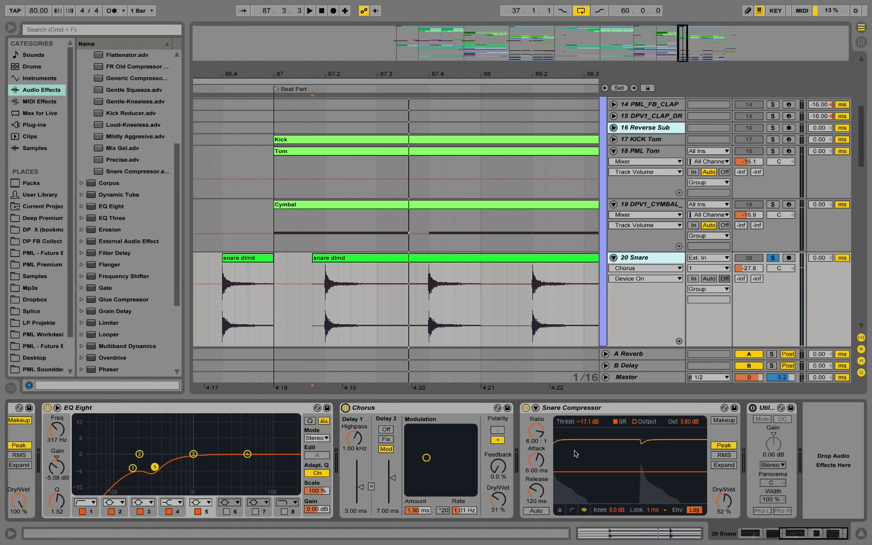
pyautogui.click(526, 408)
pyautogui.press('space')
pyautogui.click(526, 408)
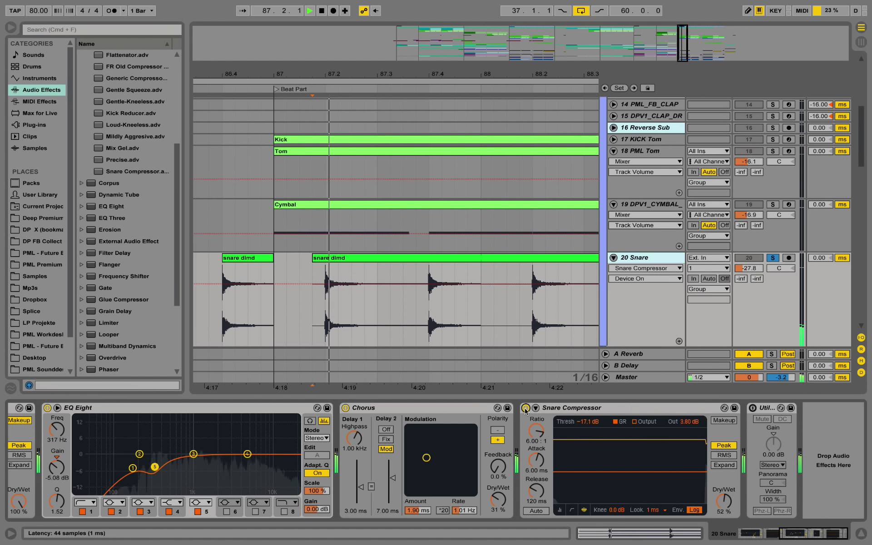
pyautogui.press('space')
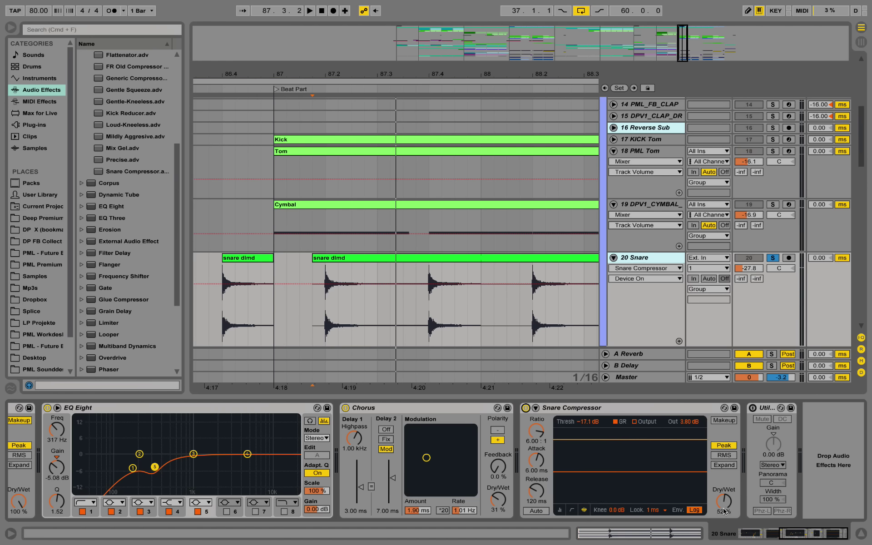
# - Unfold and solo the Reverse Clap track, and play it from 87.1.4
pyautogui.scroll(-3, 656, 314)
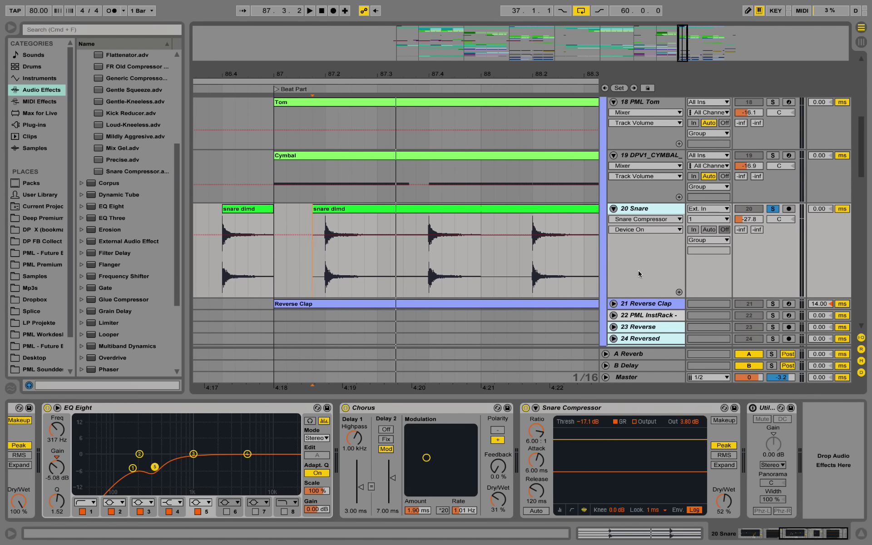
pyautogui.scroll(2, 639, 271)
pyautogui.scroll(-4, 639, 273)
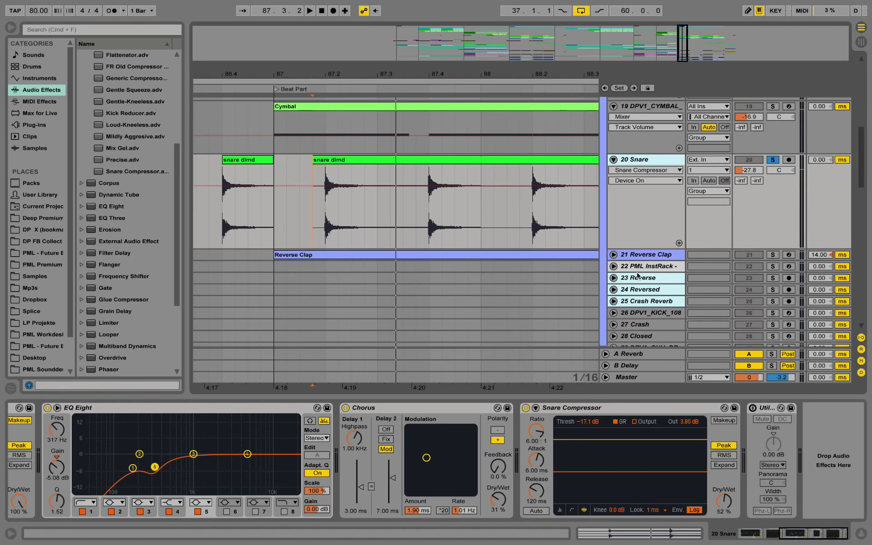
pyautogui.click(614, 255)
pyautogui.click(773, 255)
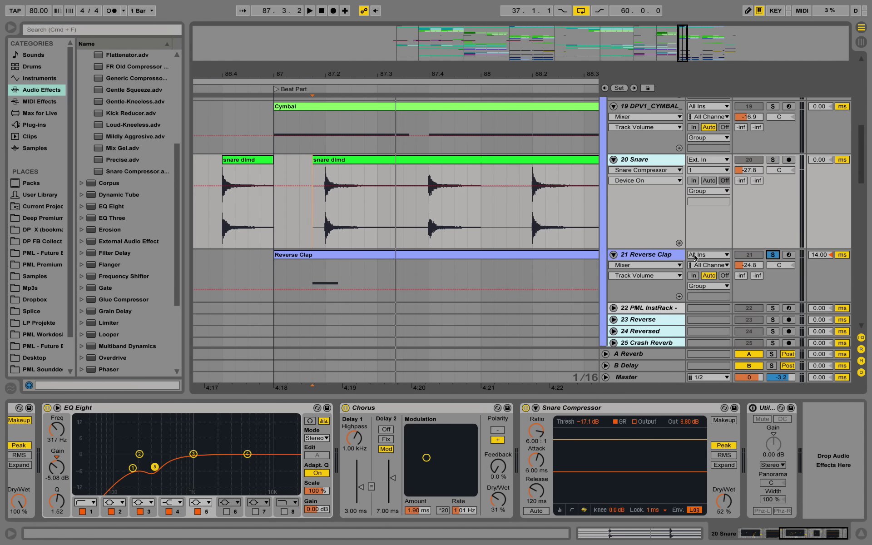
pyautogui.click(309, 269)
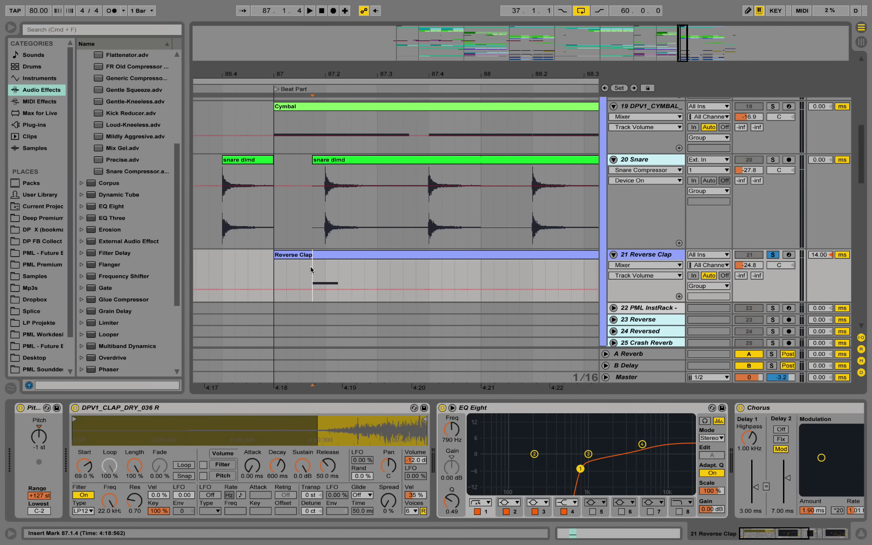
pyautogui.press('space')
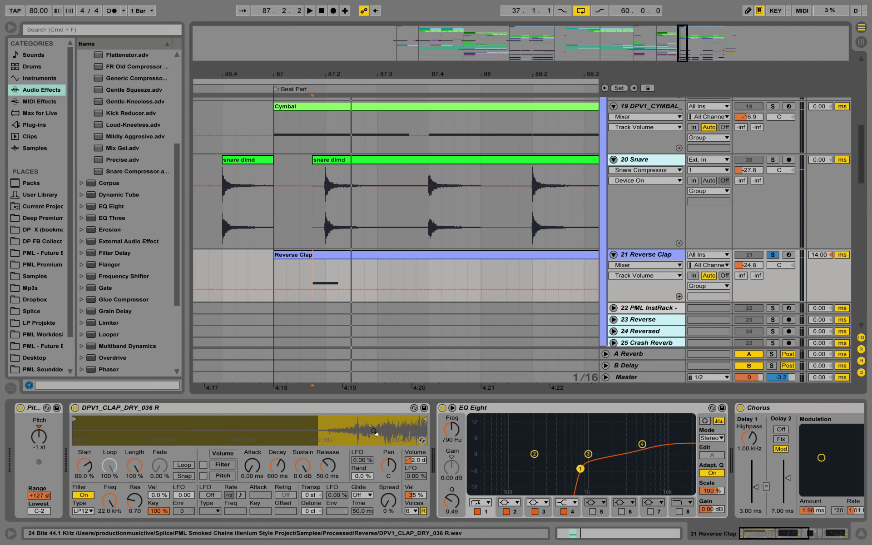
# - Show the rest of the Reverse Clap device chain and compare the sound with the last EQ Eight switched off and on
pyautogui.moveTo(759, 533); pyautogui.dragTo(800, 529)
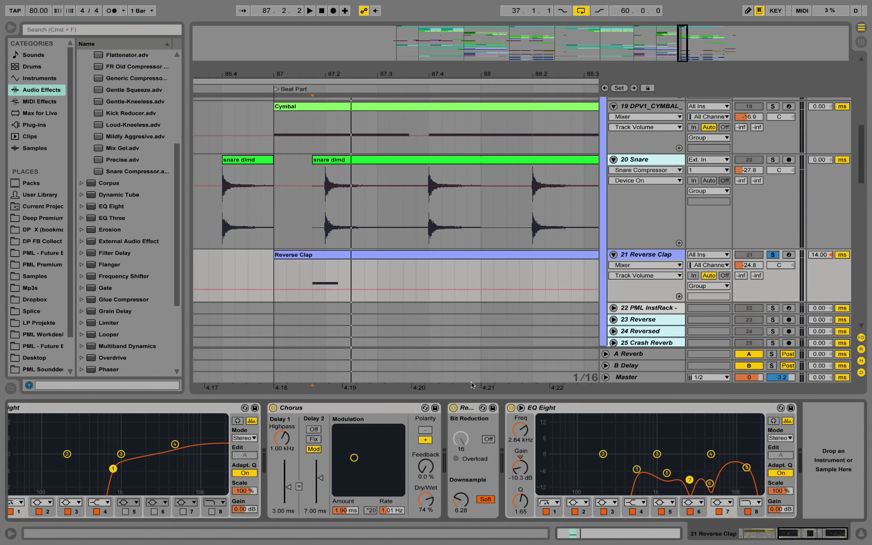
pyautogui.click(512, 408)
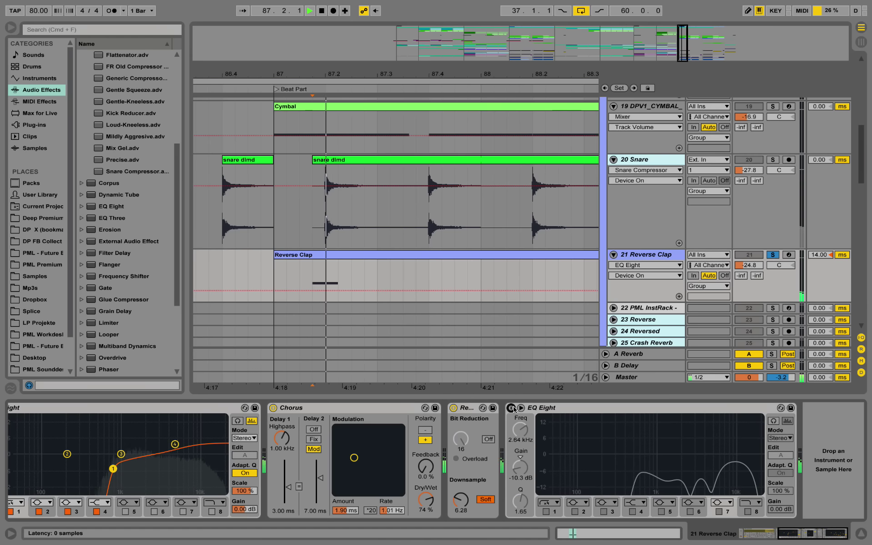
pyautogui.click(511, 408)
pyautogui.press('space')
pyautogui.click(511, 408)
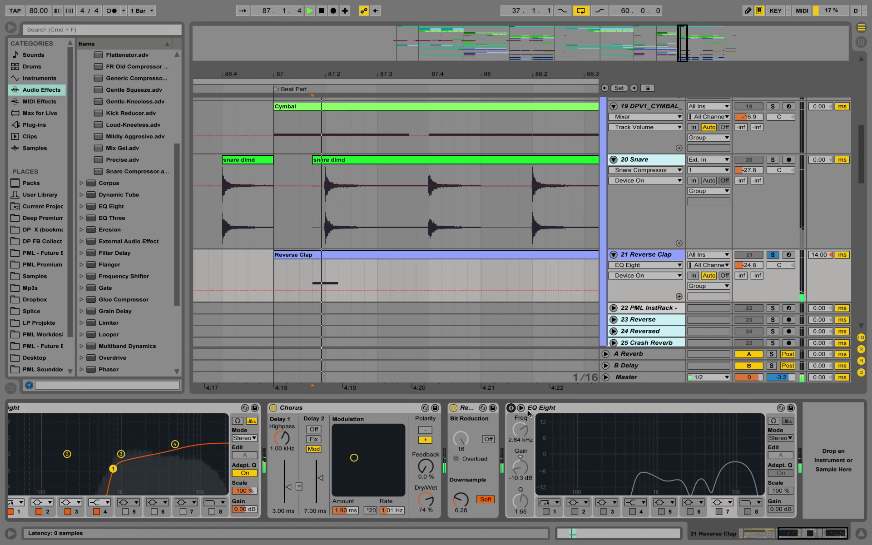
pyautogui.click(512, 408)
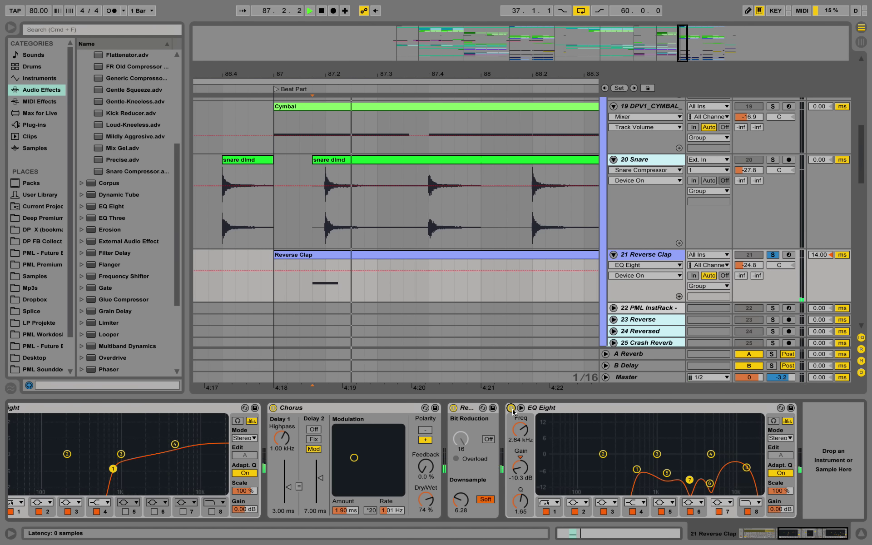
pyautogui.press('space')
# - Solo the Snare, DPV1_CYMBAL, PML Tom and KICK Tom tracks along with the Reverse Clap and play them together
pyautogui.scroll(2, 758, 266)
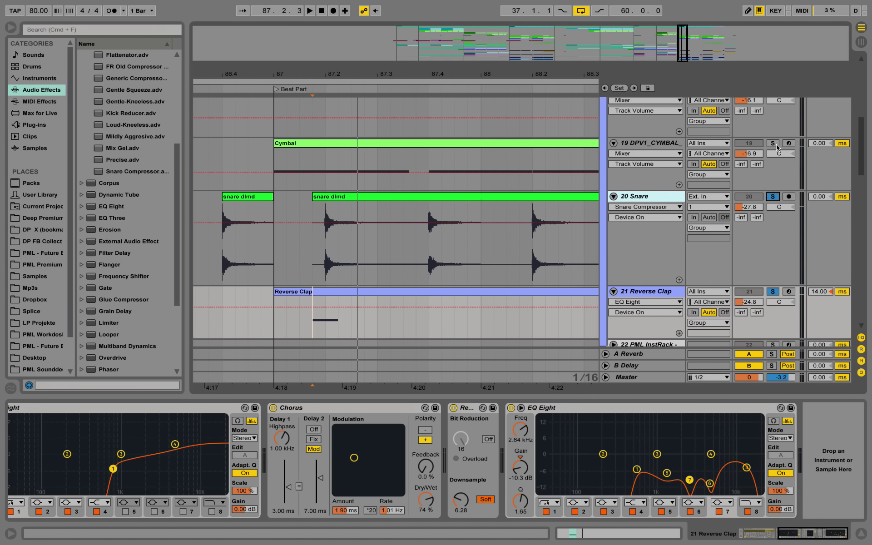
pyautogui.scroll(3, 757, 198)
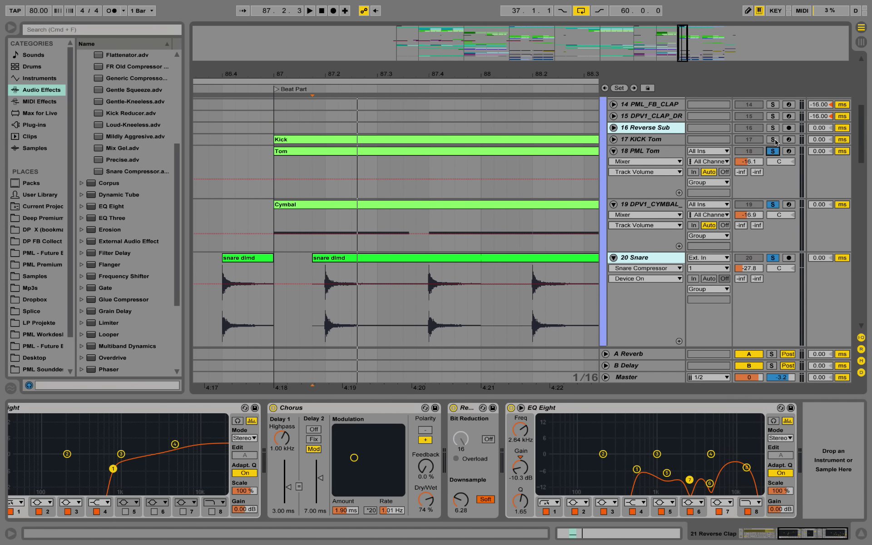
pyautogui.press('space')
pyautogui.scroll(-4, 712, 223)
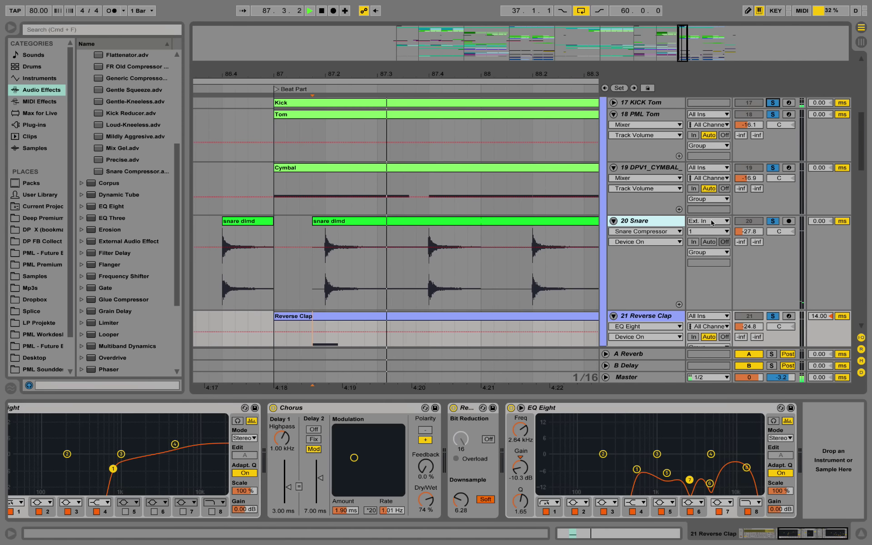
pyautogui.scroll(-3, 712, 222)
pyautogui.scroll(3, 712, 223)
pyautogui.moveTo(387, 73); pyautogui.dragTo(386, 59)
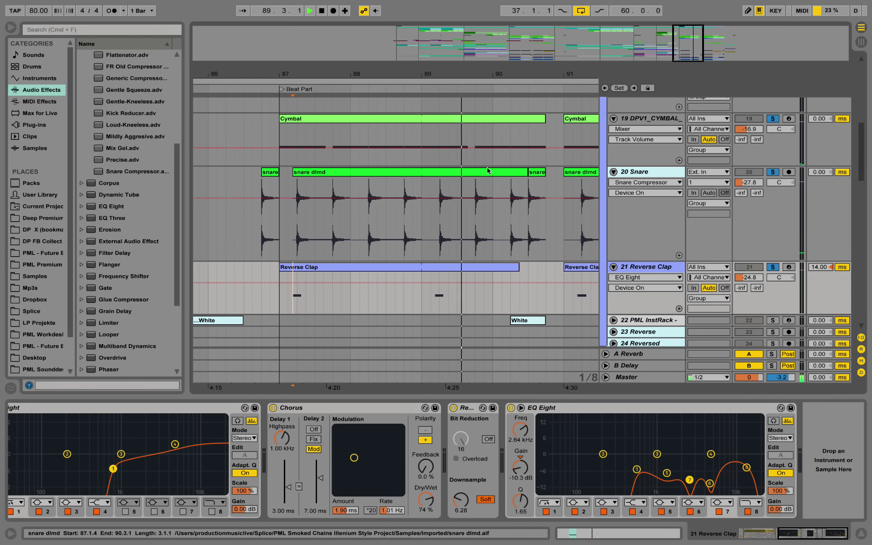
pyautogui.scroll(3, 498, 173)
pyautogui.scroll(10, 499, 171)
pyautogui.press('space')
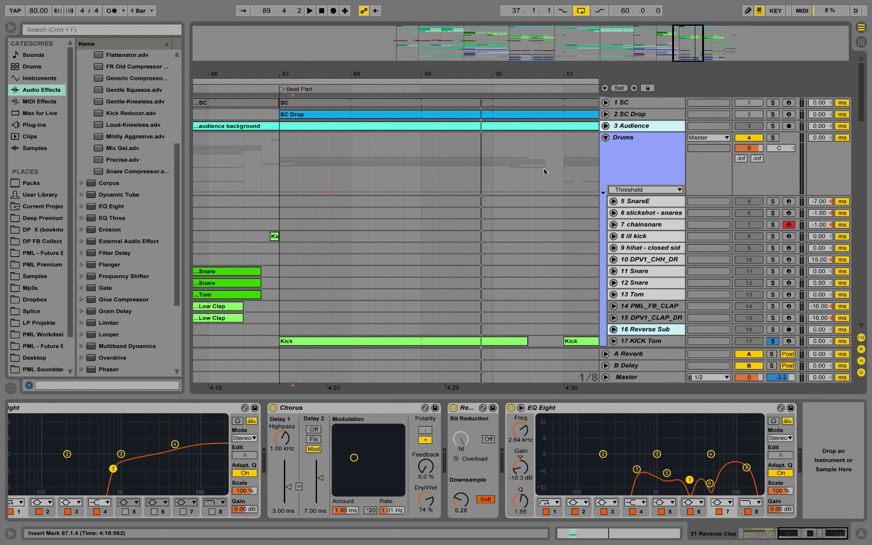
# - Show the Drums group's effects chain and examine its compressors while playing the soloed drums
pyautogui.click(629, 139)
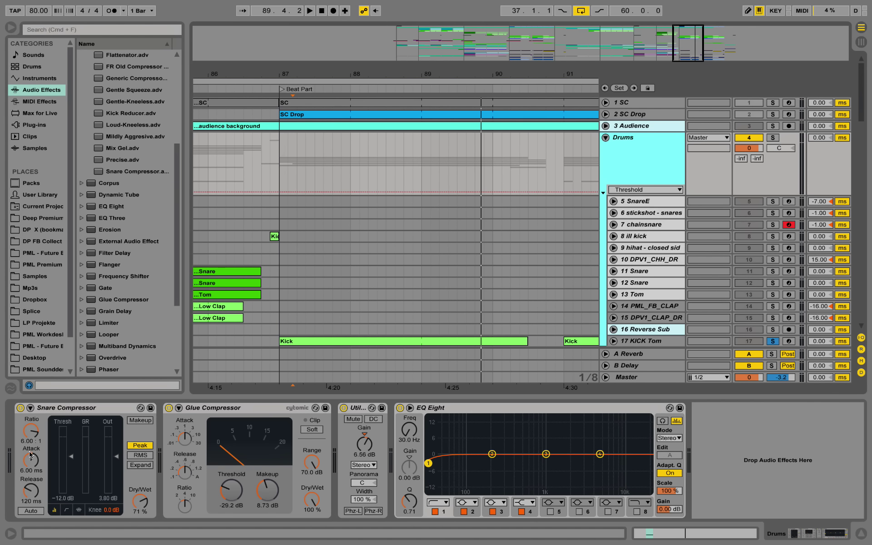
pyautogui.moveTo(105, 544)
pyautogui.press('space')
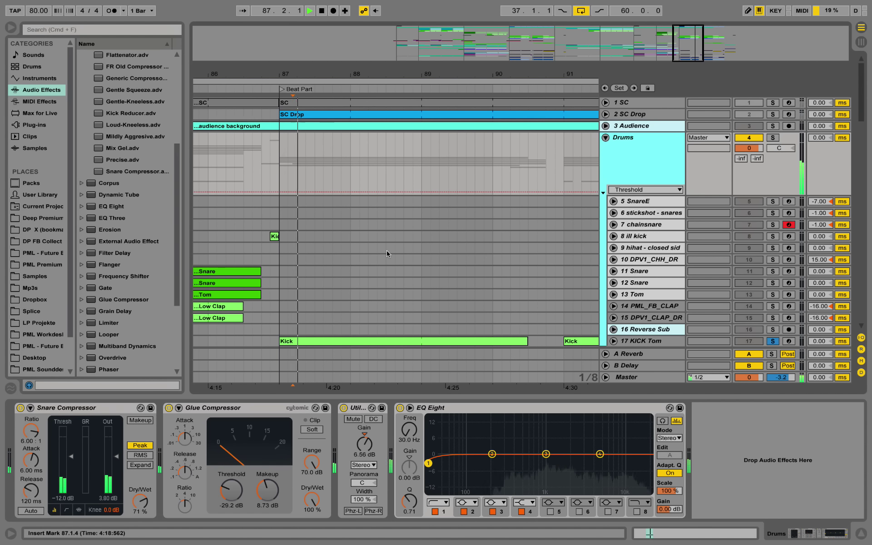
pyautogui.press('space')
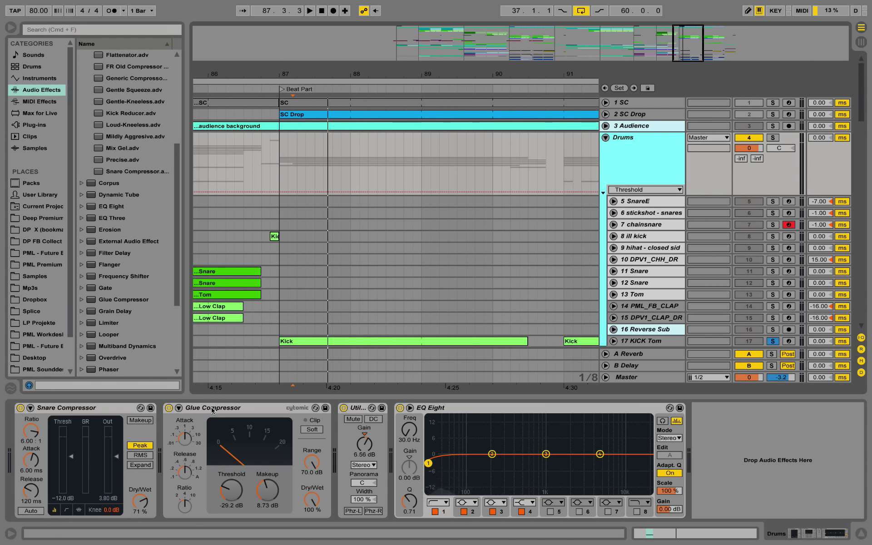
pyautogui.press('space')
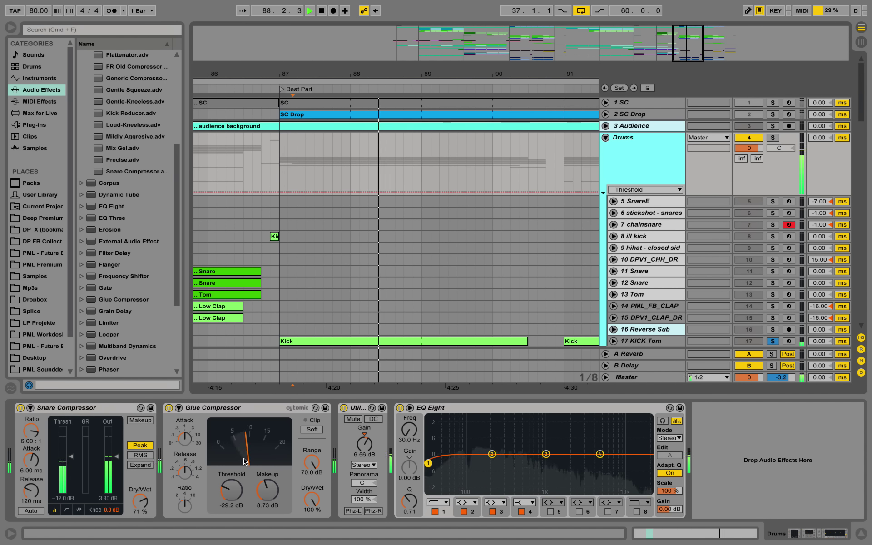
pyautogui.press('space')
# - Compare the soloed drums with the Drums group's Glue Compressor switched off and back on
pyautogui.click(169, 408)
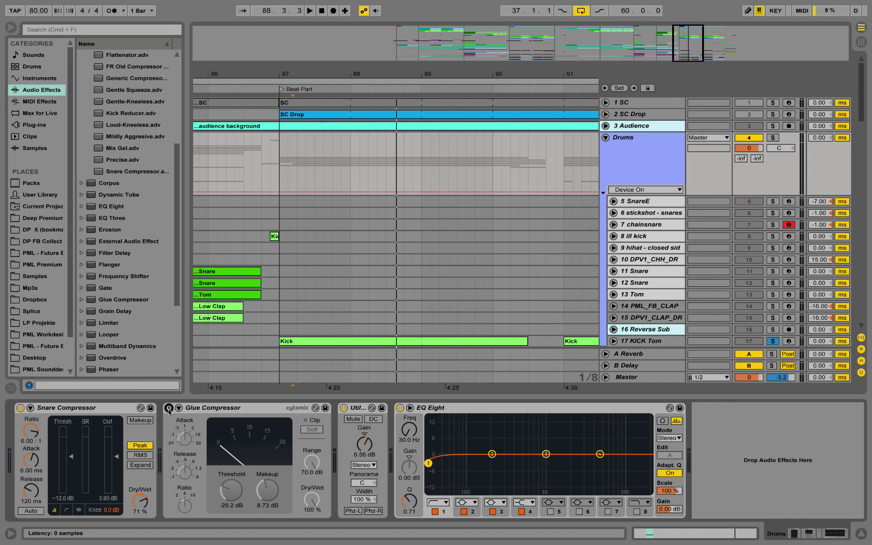
pyautogui.press('space')
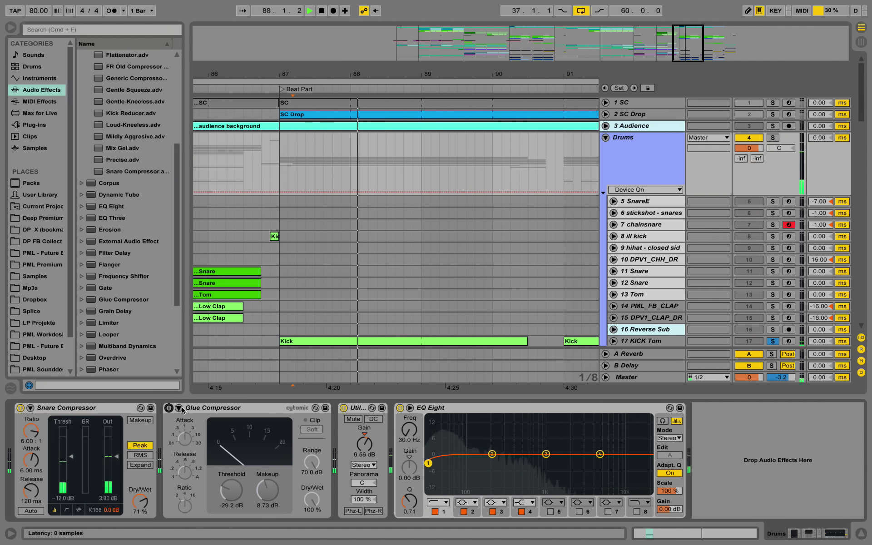
pyautogui.press('space')
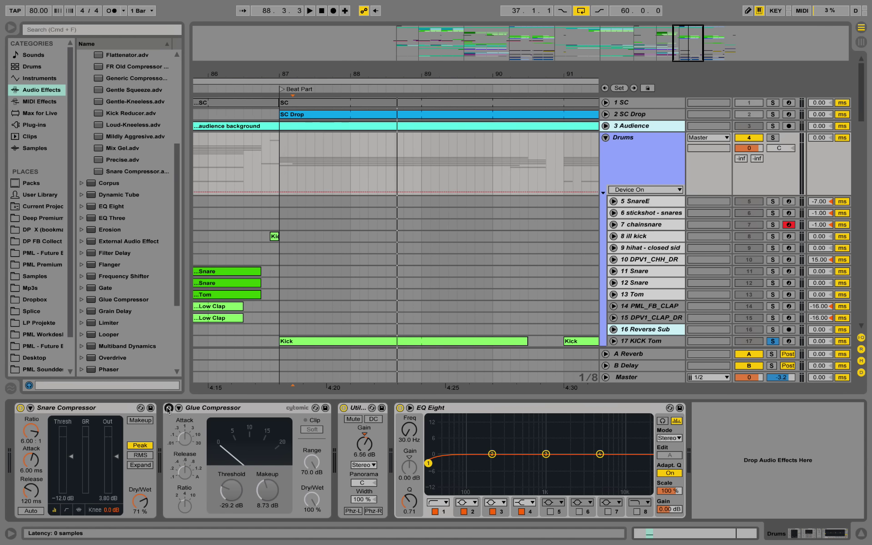
pyautogui.click(168, 409)
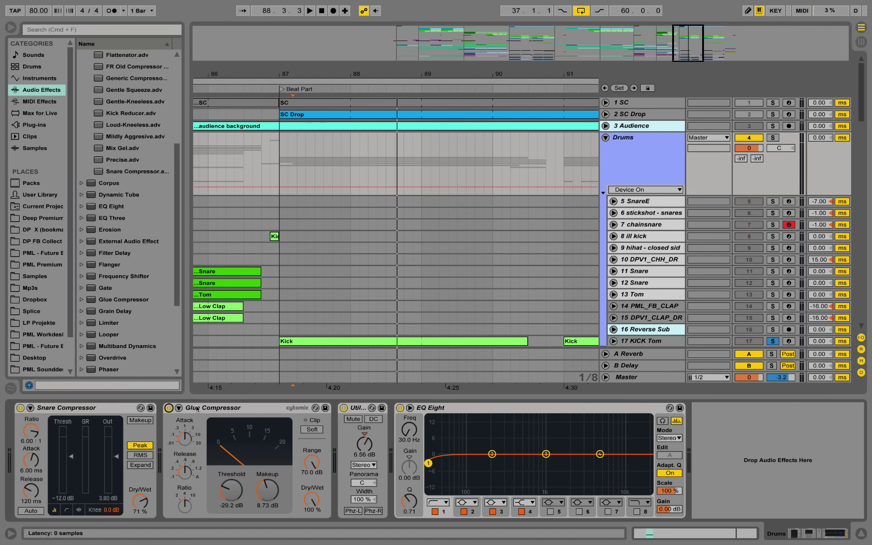
pyautogui.moveTo(325, 75); pyautogui.dragTo(324, 67)
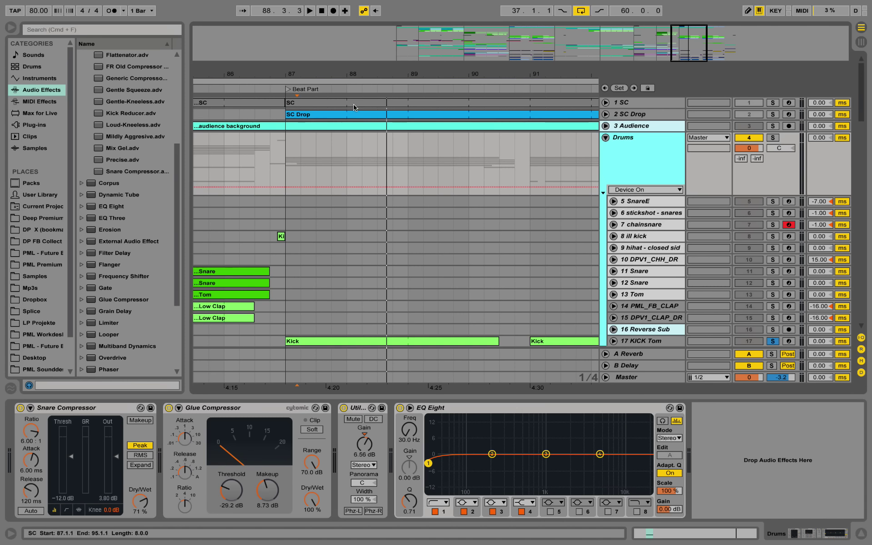
pyautogui.press('space')
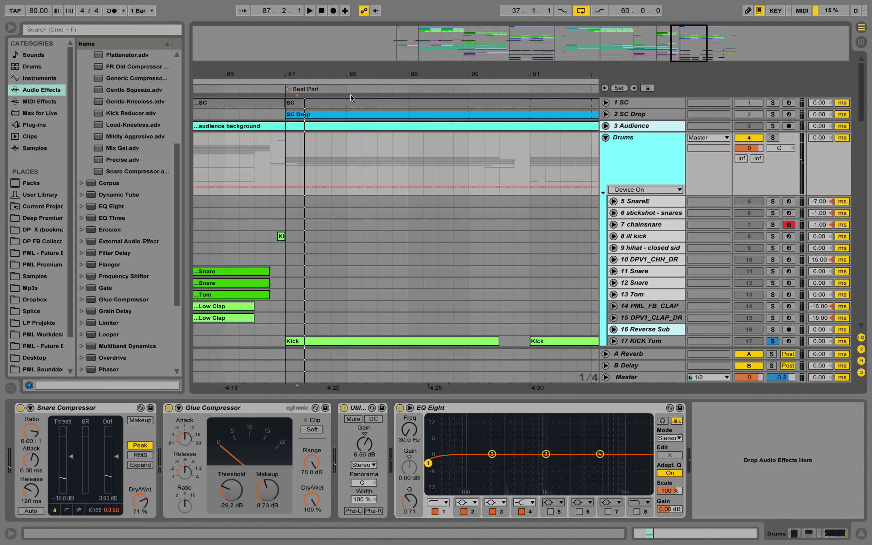
pyautogui.press('space')
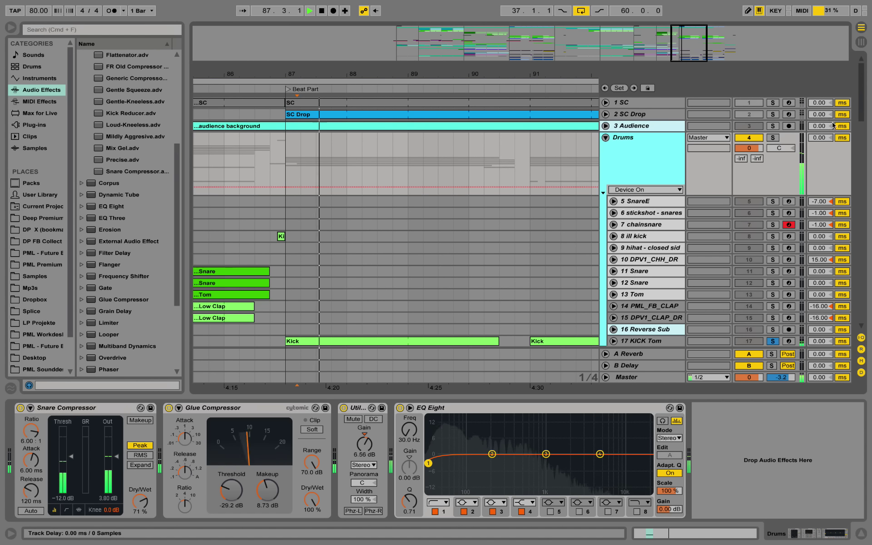
# - Stop playback and fold the Drums and Vocals groups to reach the bass tracks
pyautogui.scroll(-1, 560, 183)
pyautogui.scroll(-1, 559, 183)
pyautogui.click(605, 113)
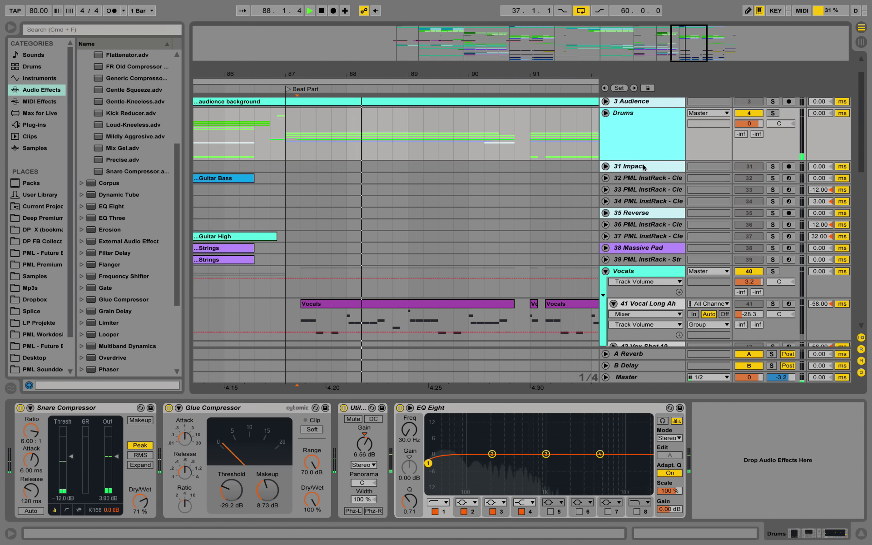
pyautogui.press('space')
pyautogui.scroll(1, 641, 178)
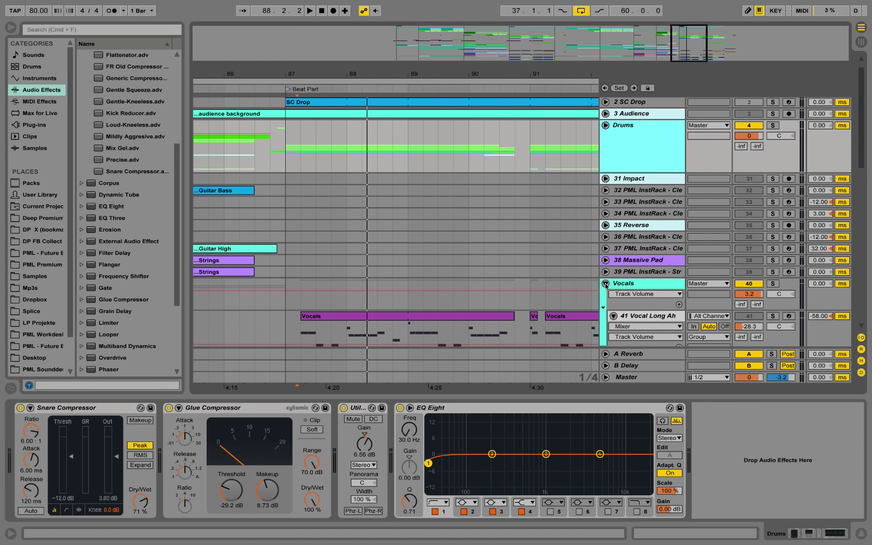
pyautogui.click(605, 285)
pyautogui.scroll(-10, 588, 173)
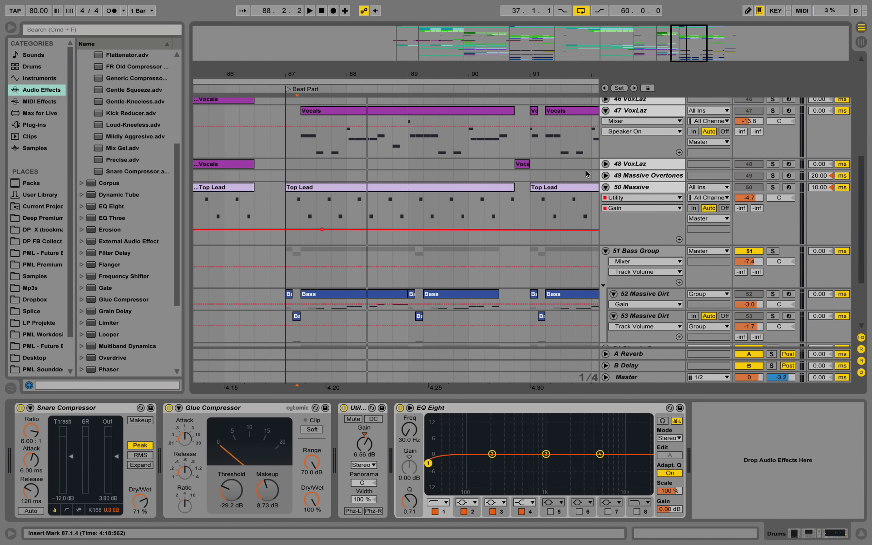
# - Show the devices of the 52 Massive Dirt track in the Bass Group, solo the track and play it
pyautogui.click(647, 262)
pyautogui.click(644, 251)
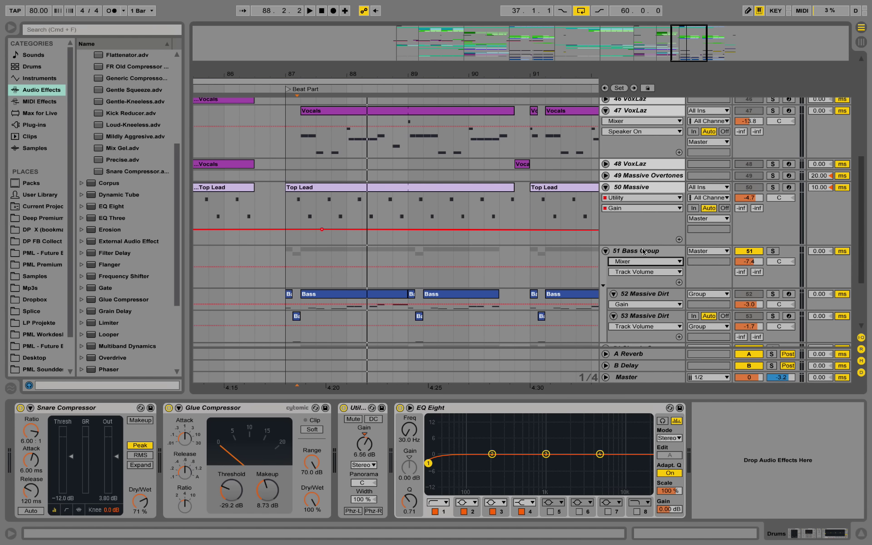
pyautogui.click(654, 295)
pyautogui.scroll(-2, 685, 296)
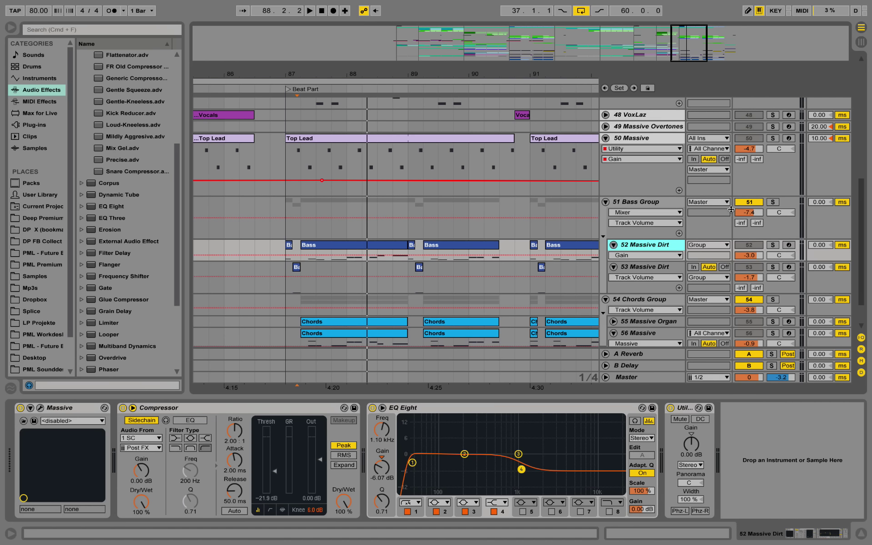
pyautogui.click(772, 245)
pyautogui.press('space')
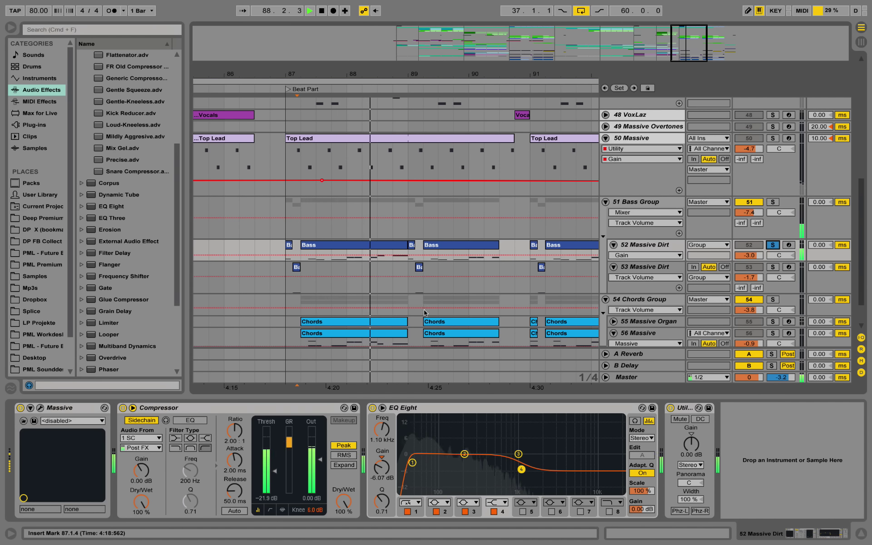
pyautogui.press('space')
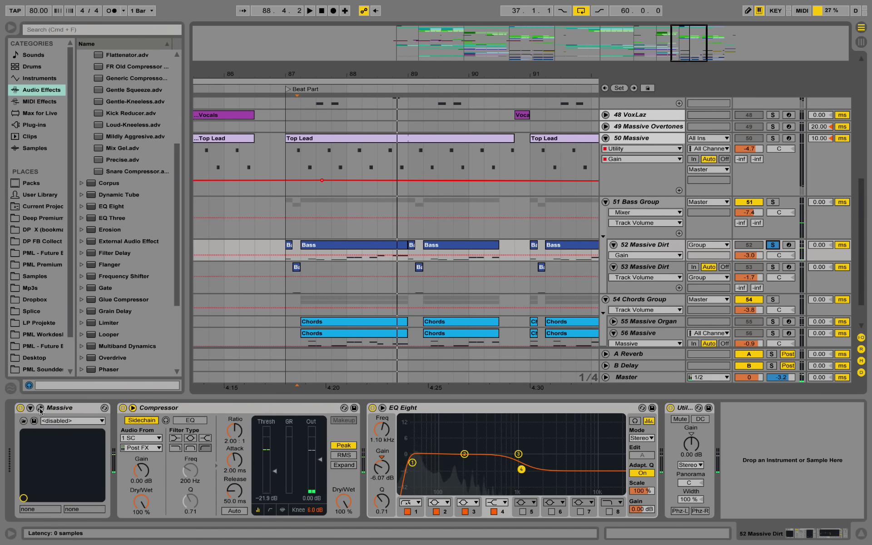
# - Open the Massive synth of 52 Massive Dirt, show its oscillator and envelope 1 settings, and play the bass while examining them
pyautogui.click(40, 408)
pyautogui.moveTo(295, 57); pyautogui.dragTo(348, 73)
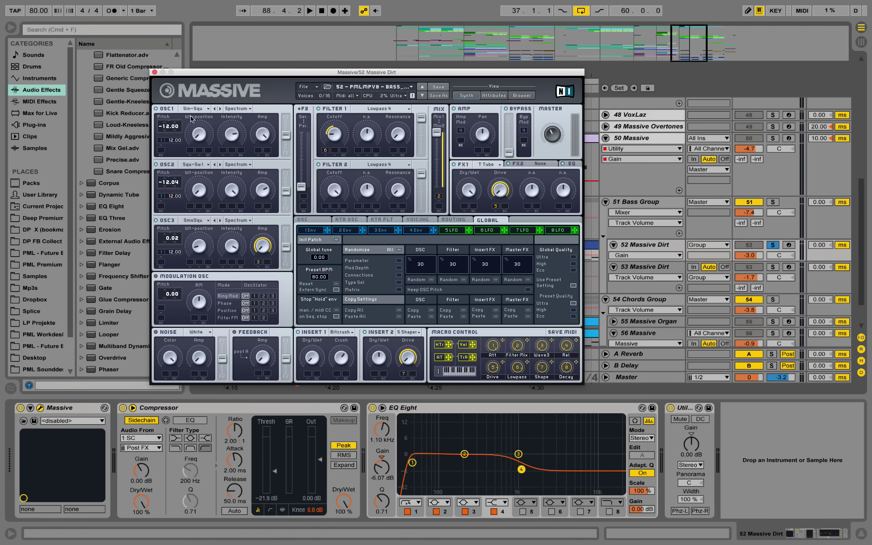
pyautogui.click(310, 222)
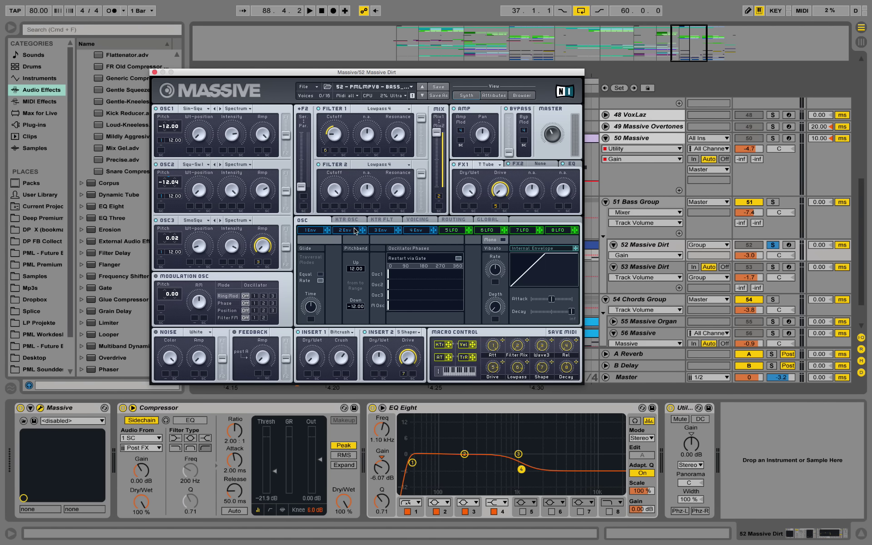
pyautogui.click(326, 231)
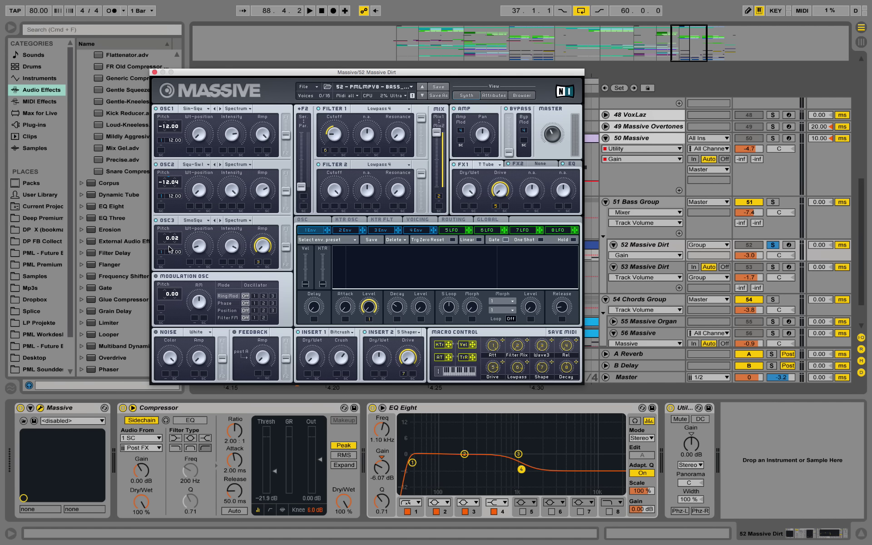
pyautogui.press('space')
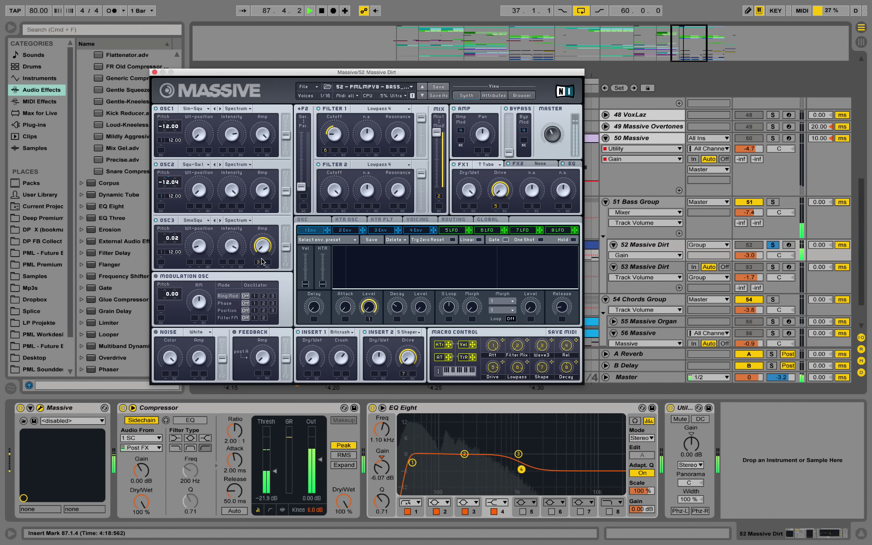
pyautogui.press('space')
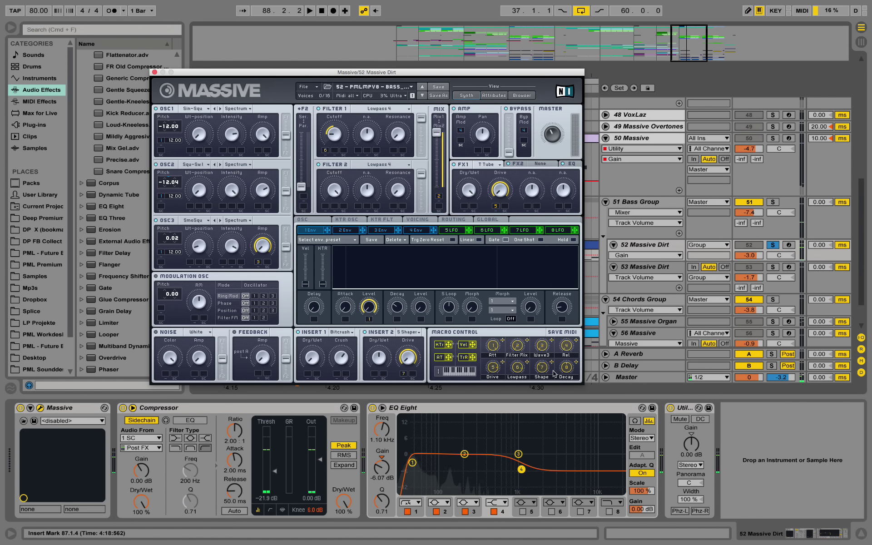
# - Raise envelope 1's attack level in Massive to hear the change on the bass, and restore the level and replay
pyautogui.moveTo(370, 309); pyautogui.dragTo(369, 310)
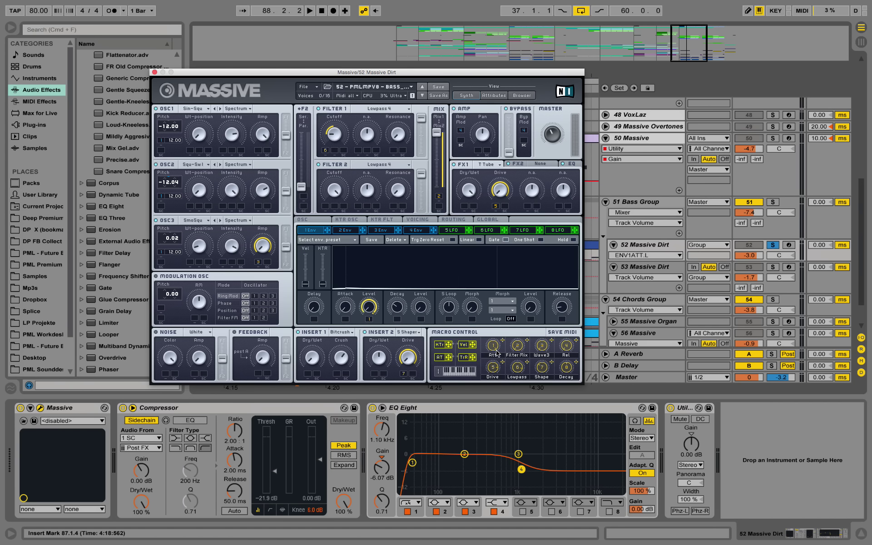
pyautogui.moveTo(368, 312); pyautogui.dragTo(344, 203)
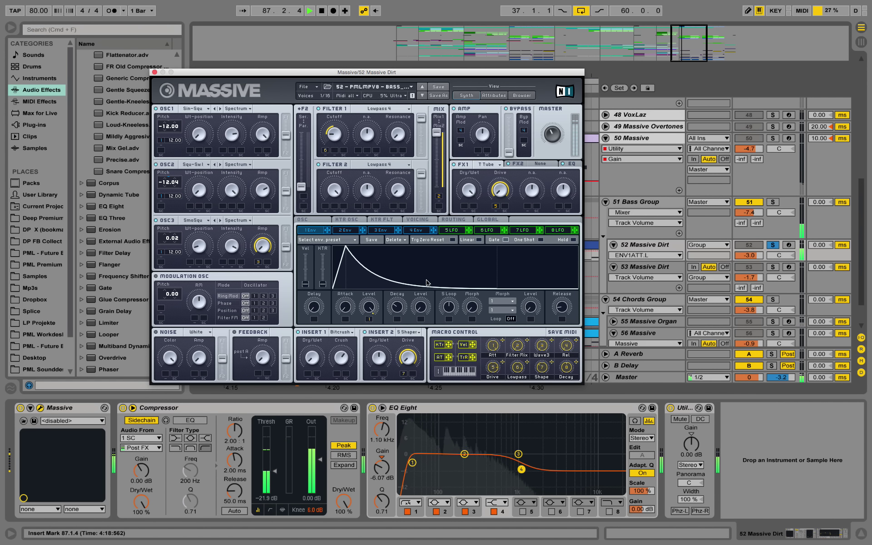
pyautogui.press('space')
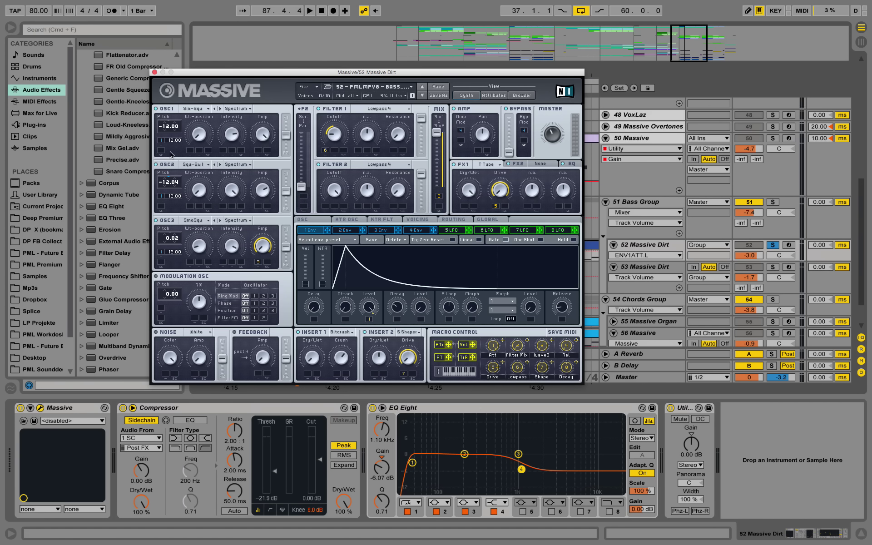
pyautogui.moveTo(373, 308); pyautogui.dragTo(373, 353)
pyautogui.press('space')
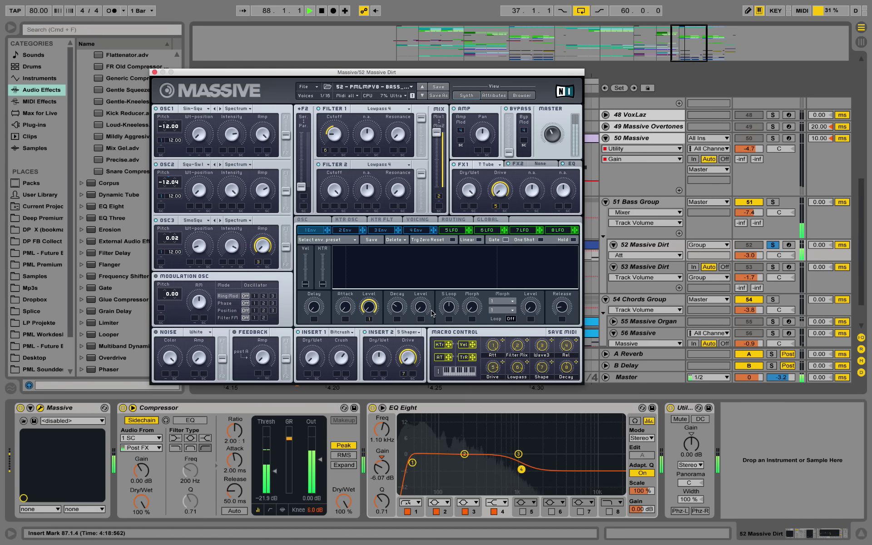
pyautogui.press('space')
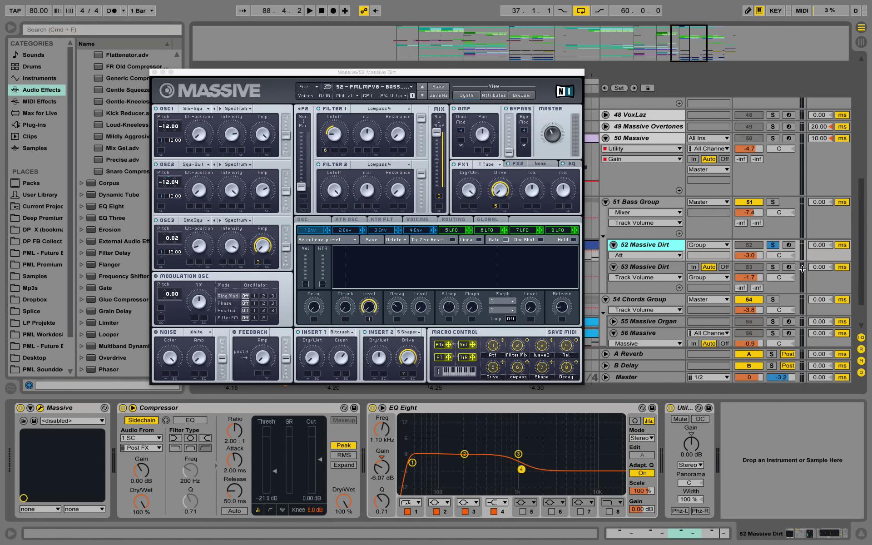
# - Toggle the solo of 52 Massive Dirt off and on, and replay the bass while examining envelope 1's decay
pyautogui.click(774, 246)
pyautogui.click(774, 246)
pyautogui.press('space')
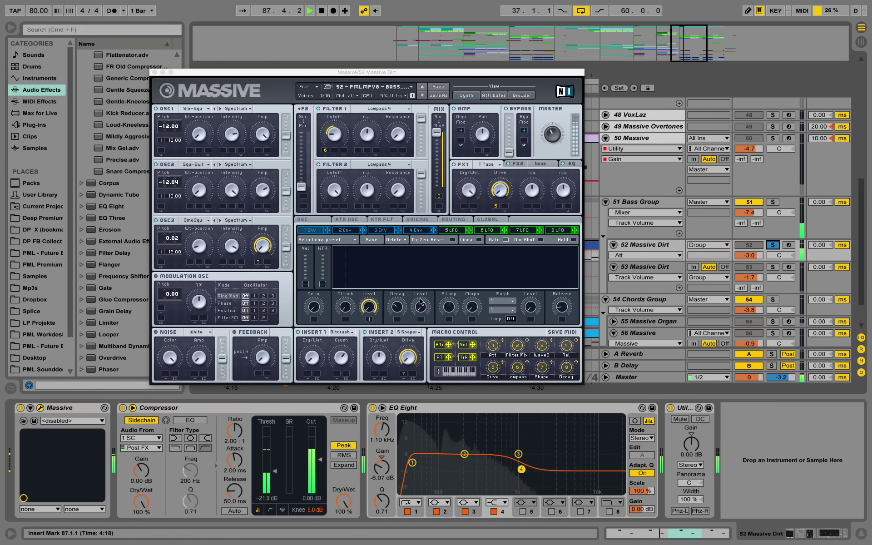
pyautogui.press('space')
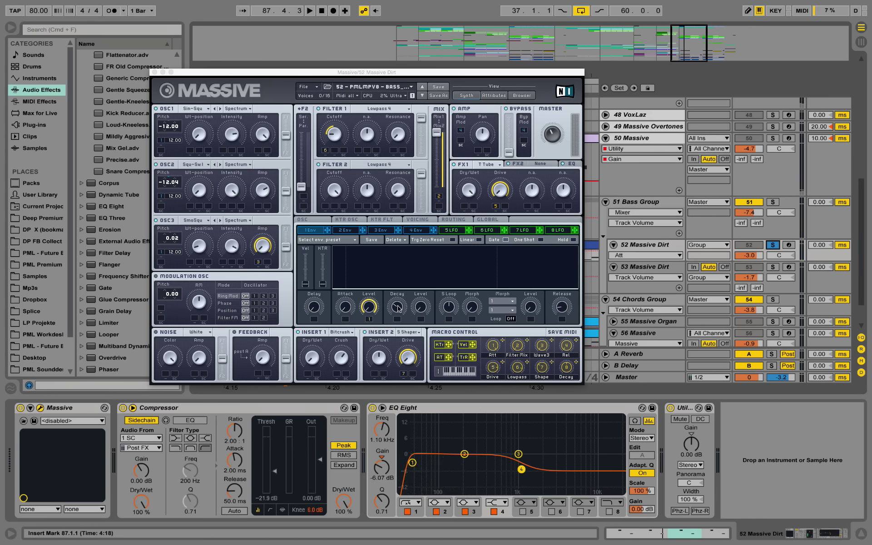
pyautogui.press('space')
pyautogui.click(398, 307)
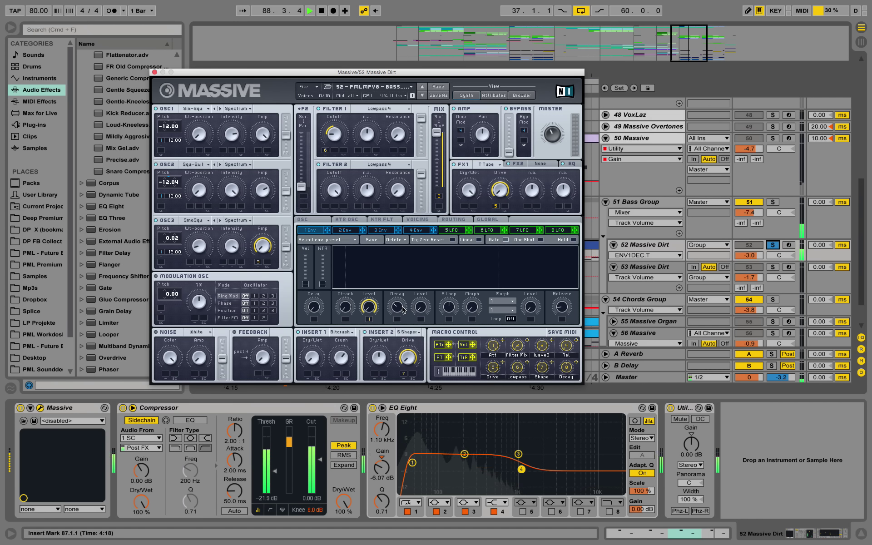
pyautogui.press('space')
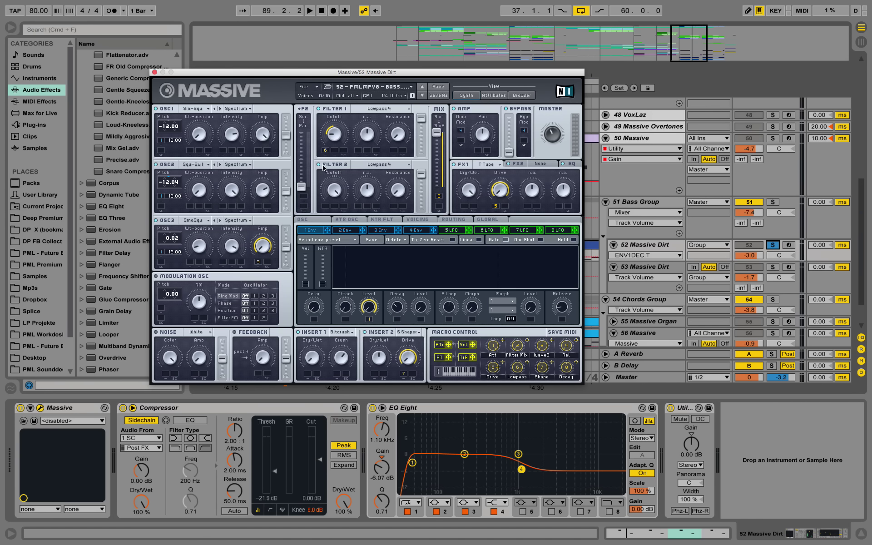
# - Select Massive's Filter Mix macro and play the soloed bass while examining the filter and effect settings
pyautogui.click(518, 347)
pyautogui.press('space')
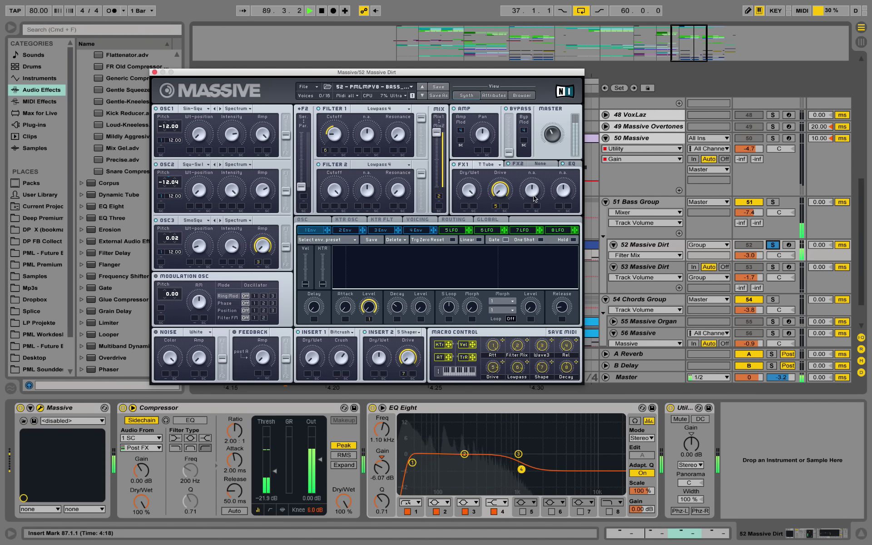
pyautogui.press('space')
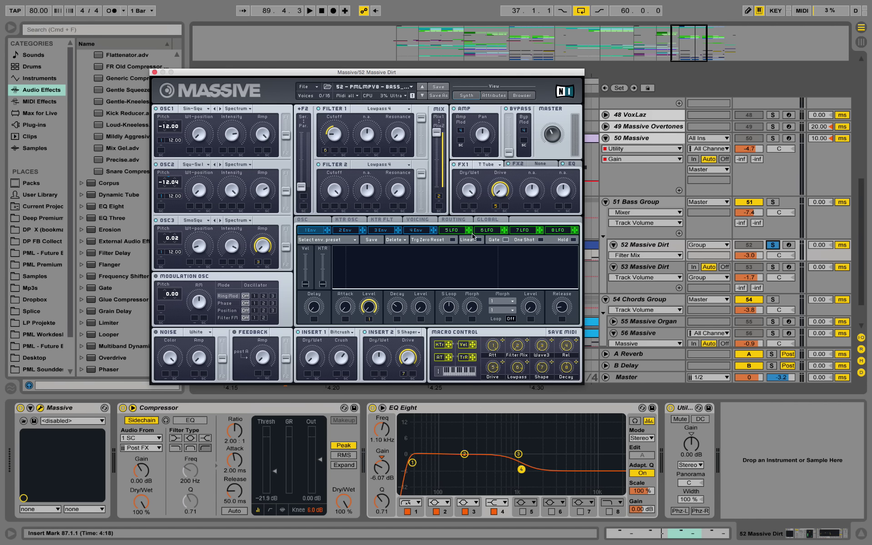
# - Show Massive's routing page and play the bass while examining how the filters, FX1 and the inserts are connected
pyautogui.click(452, 220)
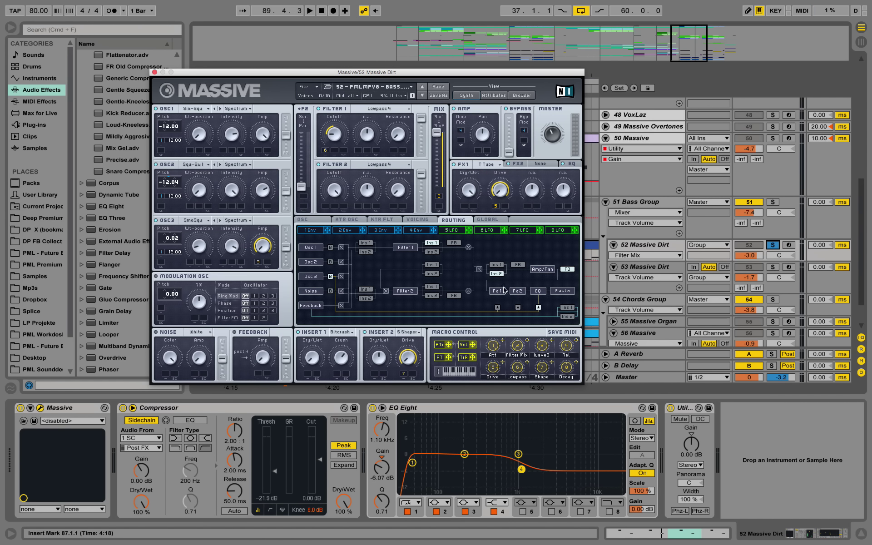
pyautogui.press('space')
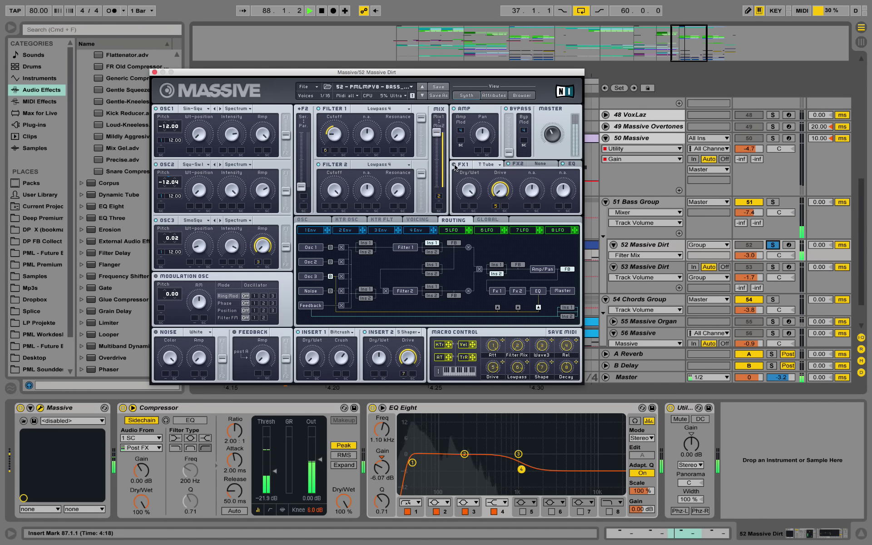
pyautogui.press('space')
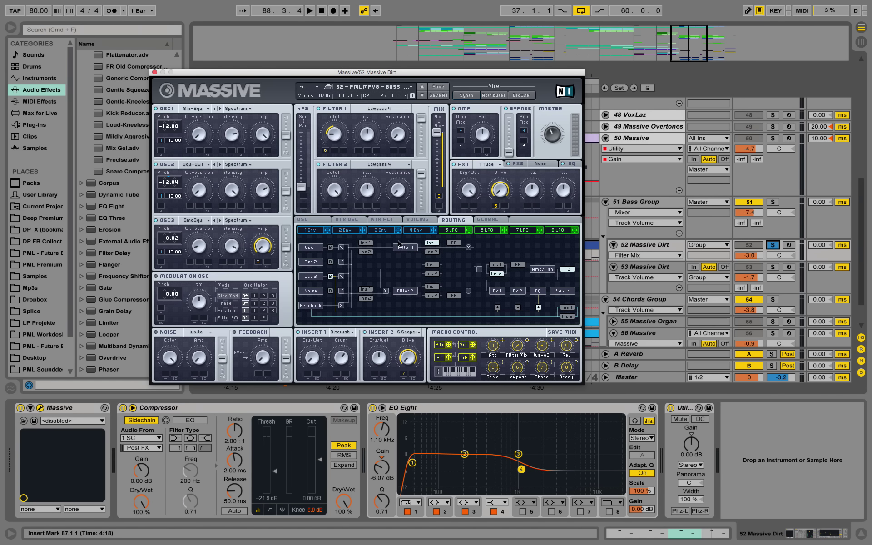
pyautogui.press('space')
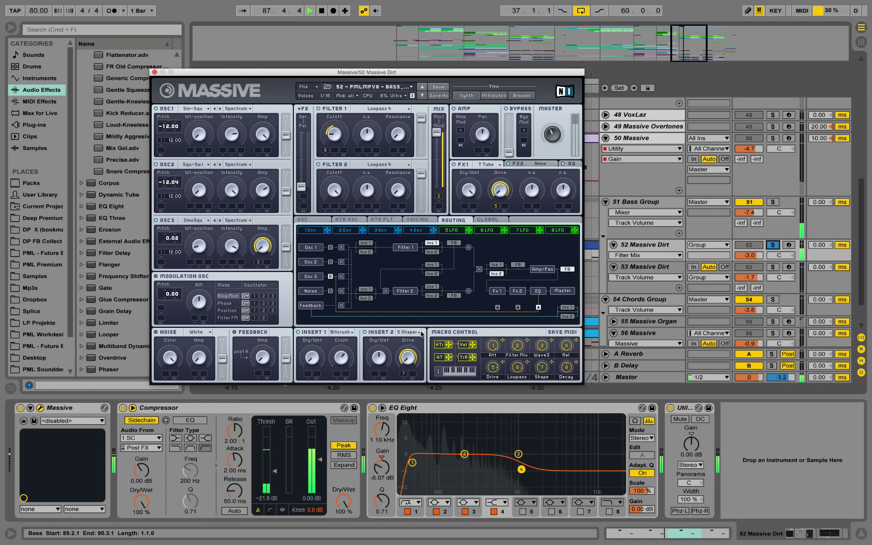
pyautogui.press('space')
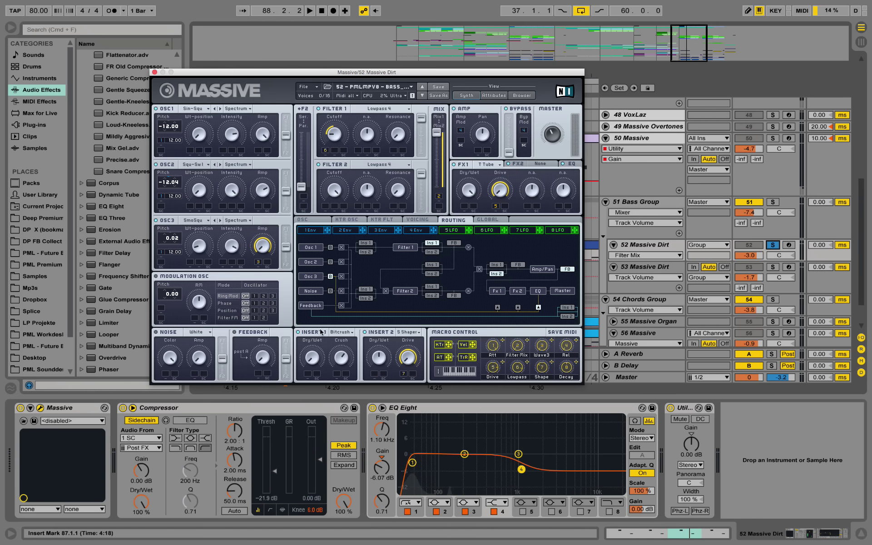
# - Play the bass while examining the dry/wet amount of Massive's Insert 1 bitcrusher, and close the synth window
pyautogui.click(317, 364)
pyautogui.press('space')
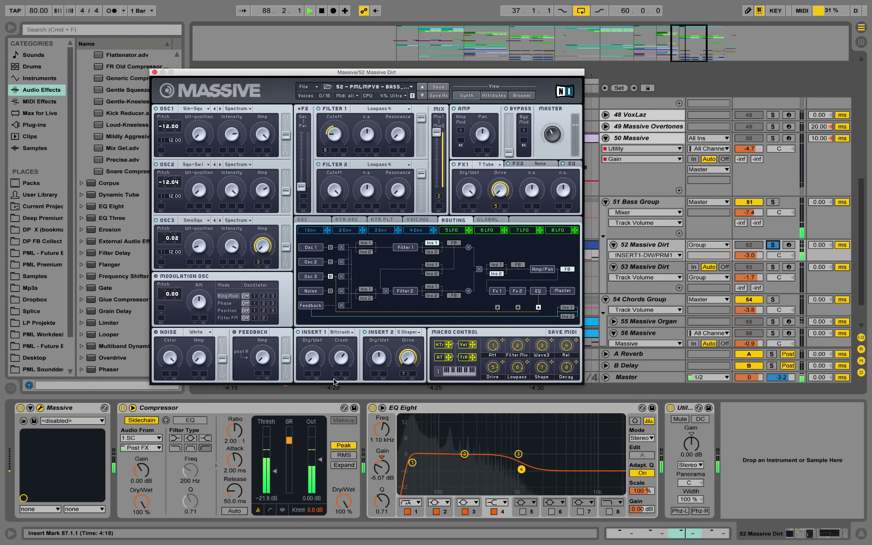
pyautogui.press('space')
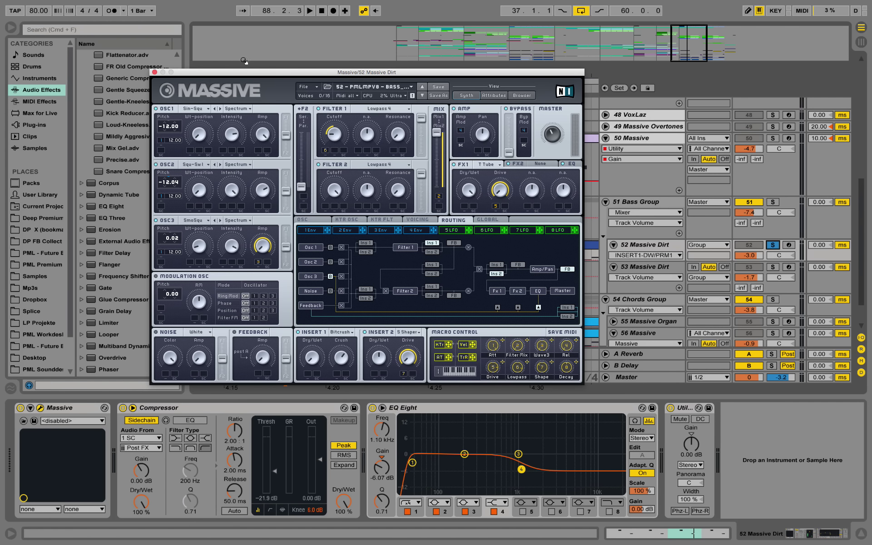
pyautogui.click(154, 71)
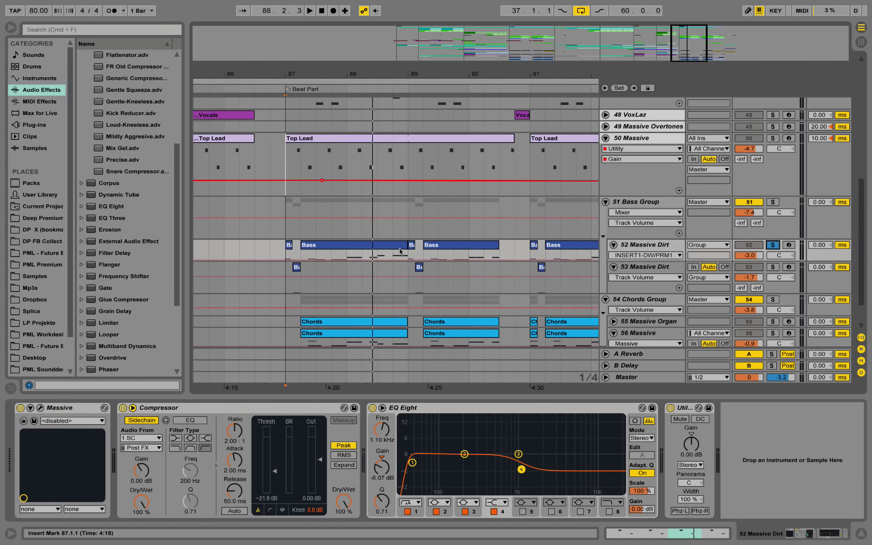
# - Play the Bass clip of 52 Massive Dirt with its MIDI notes open, and return to the track's device chain
pyautogui.doubleClick(331, 246)
pyautogui.press('space')
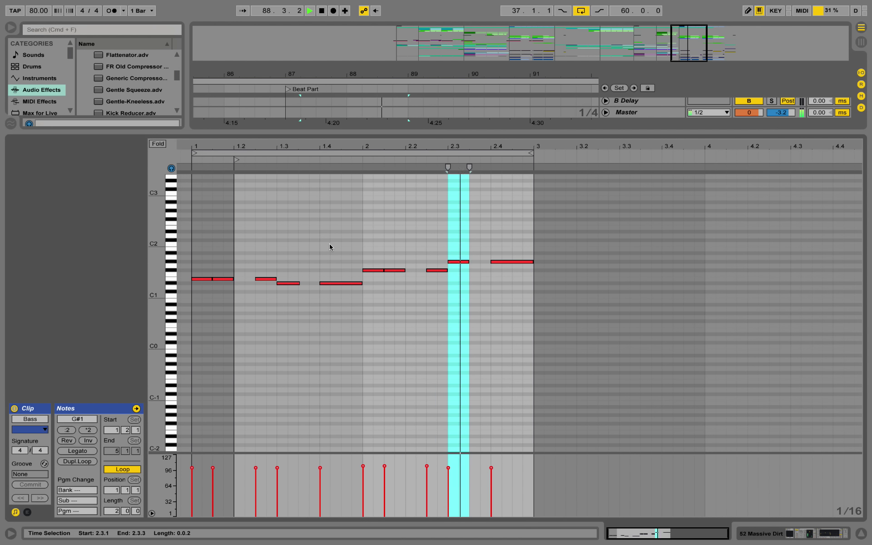
pyautogui.press('space')
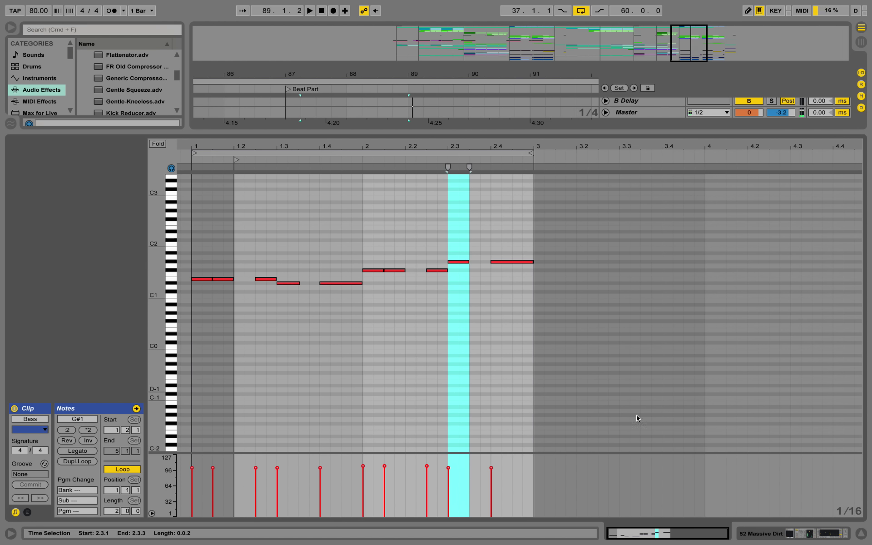
pyautogui.click(861, 534)
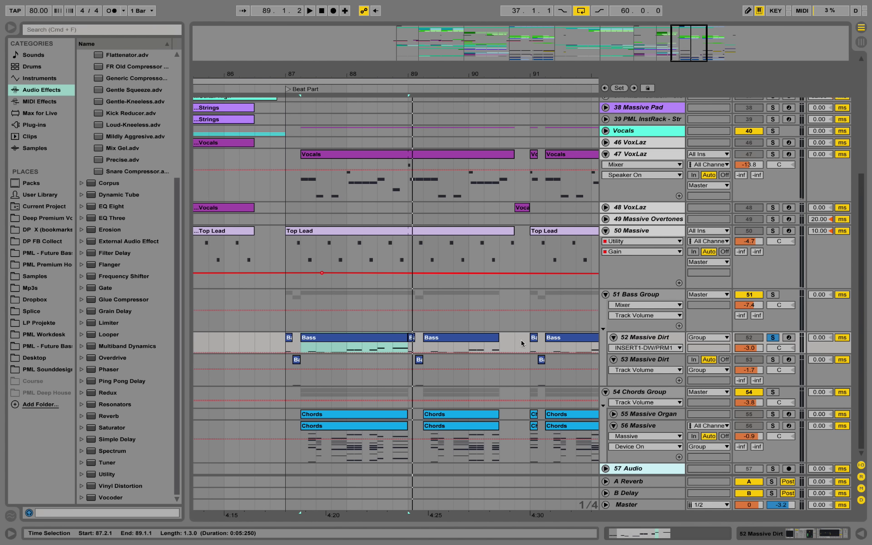
pyautogui.doubleClick(666, 342)
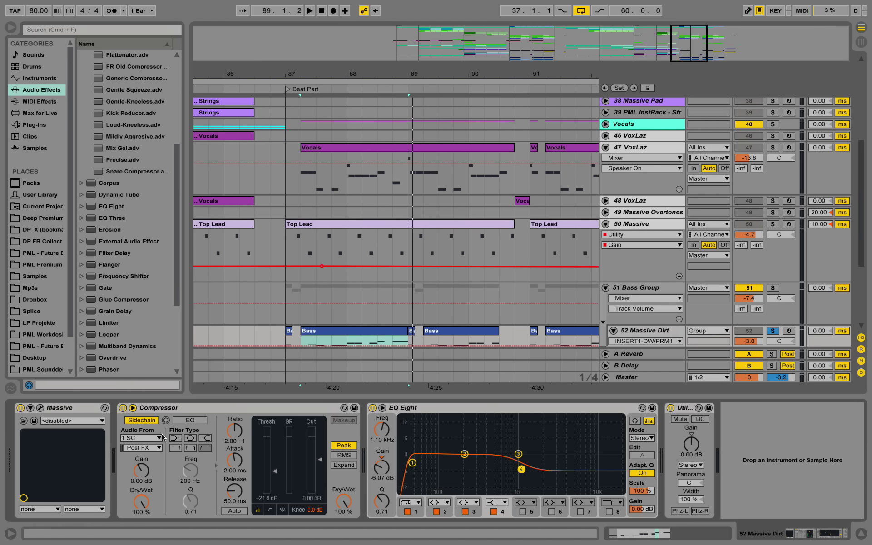
# - Open the MIDI notes of the SC clip at the Beat Part on the 1 SC track and play it
pyautogui.scroll(8, 421, 238)
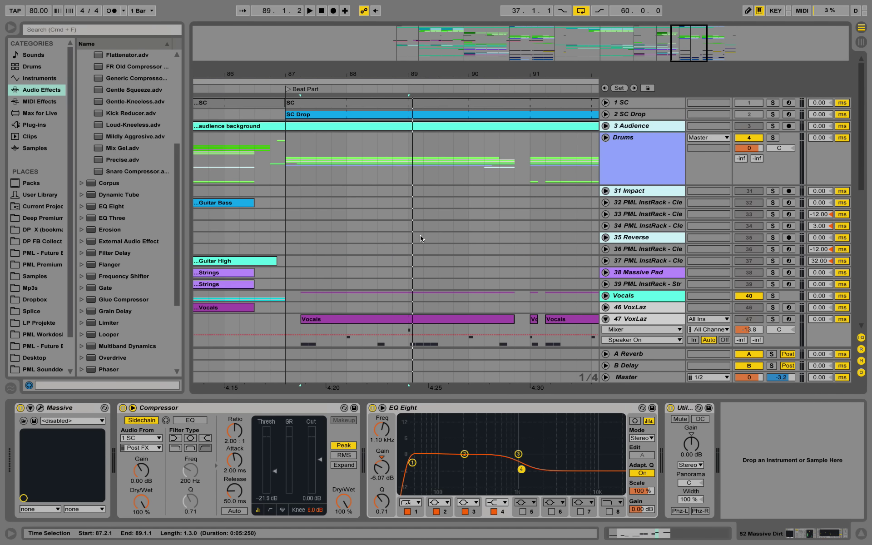
pyautogui.click(341, 114)
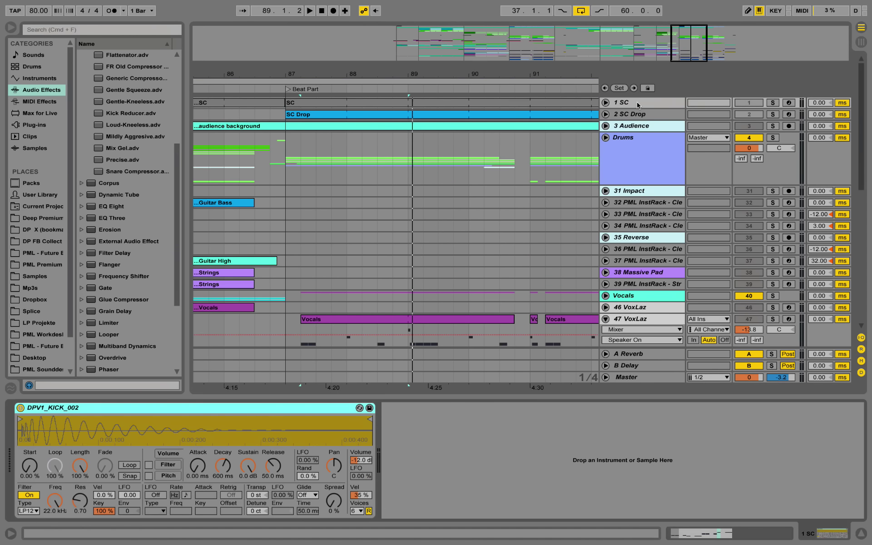
pyautogui.doubleClick(339, 104)
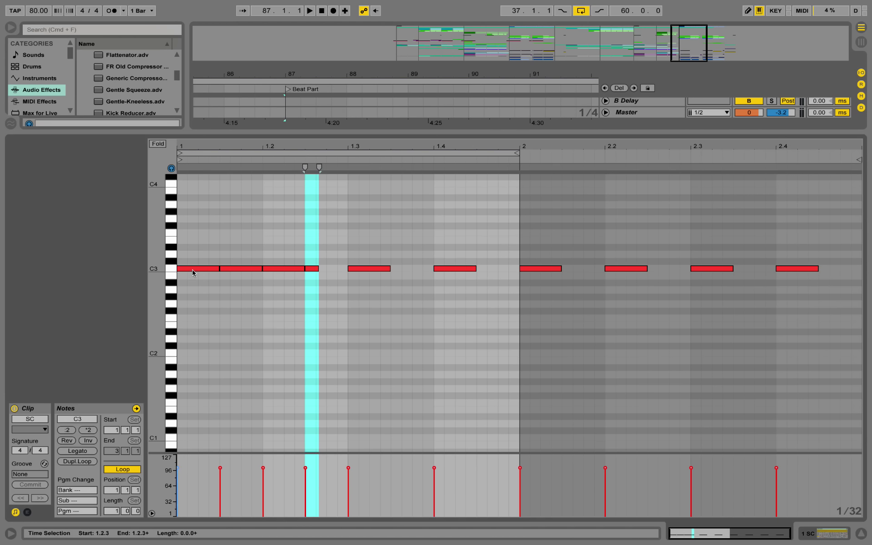
pyautogui.press('space')
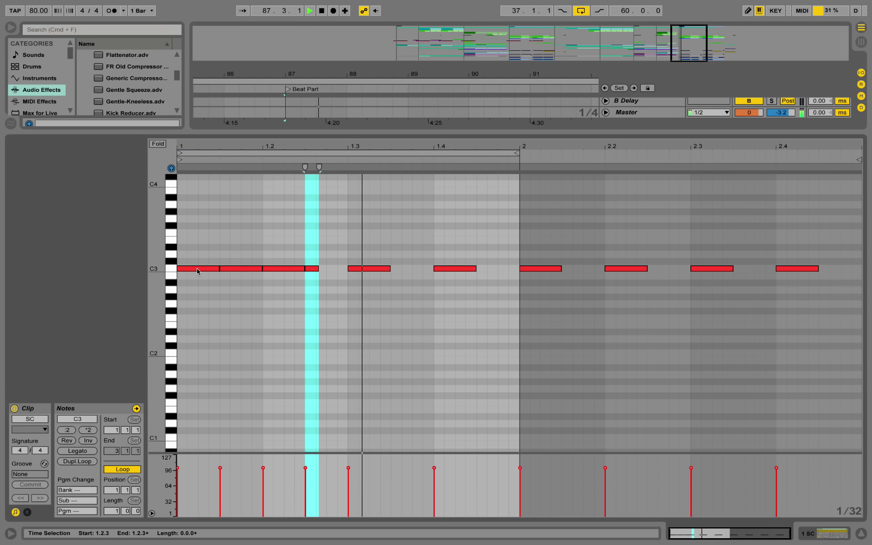
pyautogui.press('space')
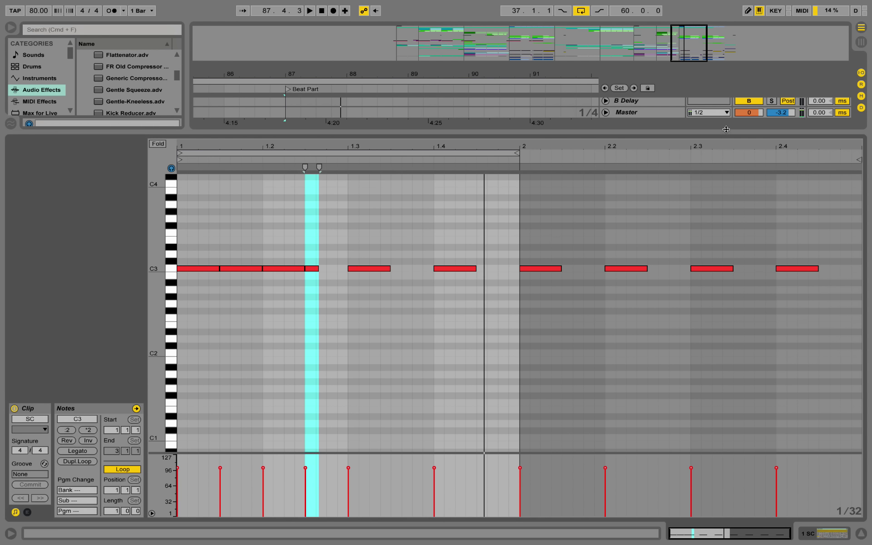
# - Enlarge the arrangement above the clip's notes, solo the 1 SC track and play it
pyautogui.moveTo(727, 130); pyautogui.dragTo(747, 209)
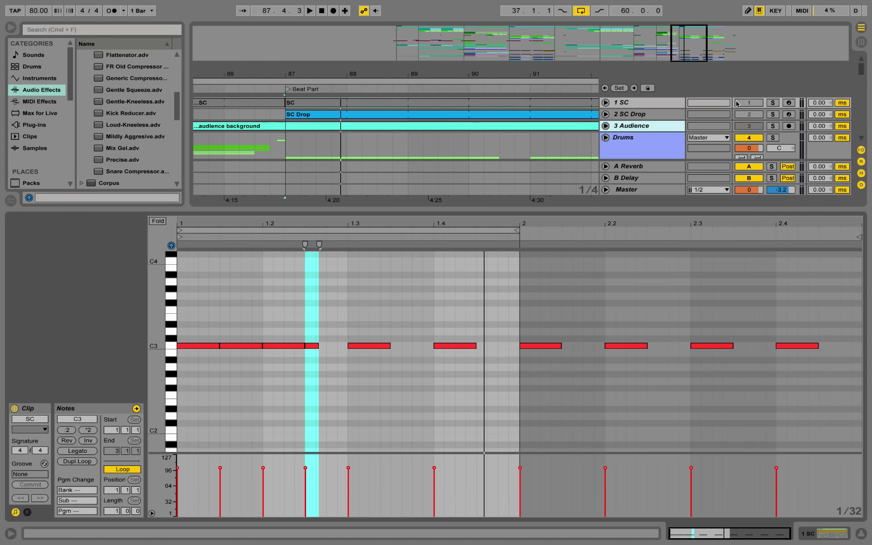
pyautogui.click(772, 103)
pyautogui.press('space')
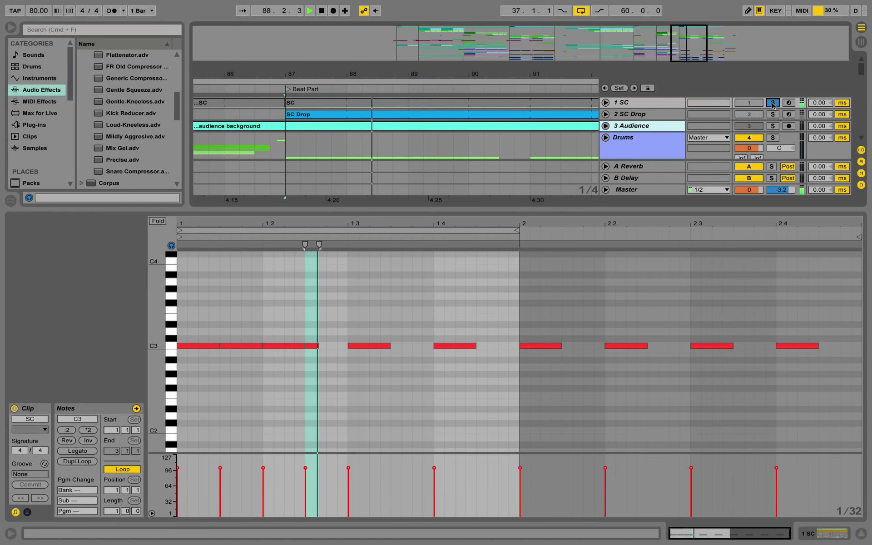
# - Stop playback, take the 1 SC track out of solo and hide the clip's note editor
pyautogui.press('space')
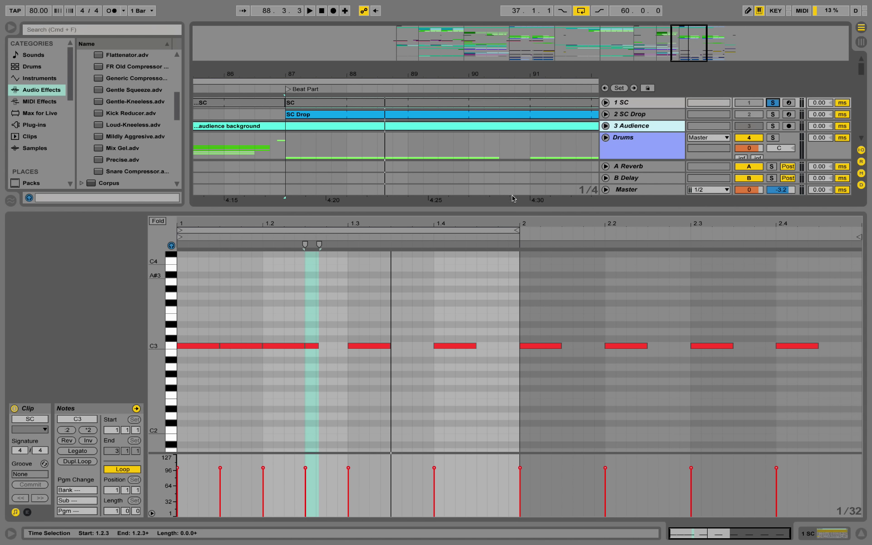
pyautogui.click(773, 104)
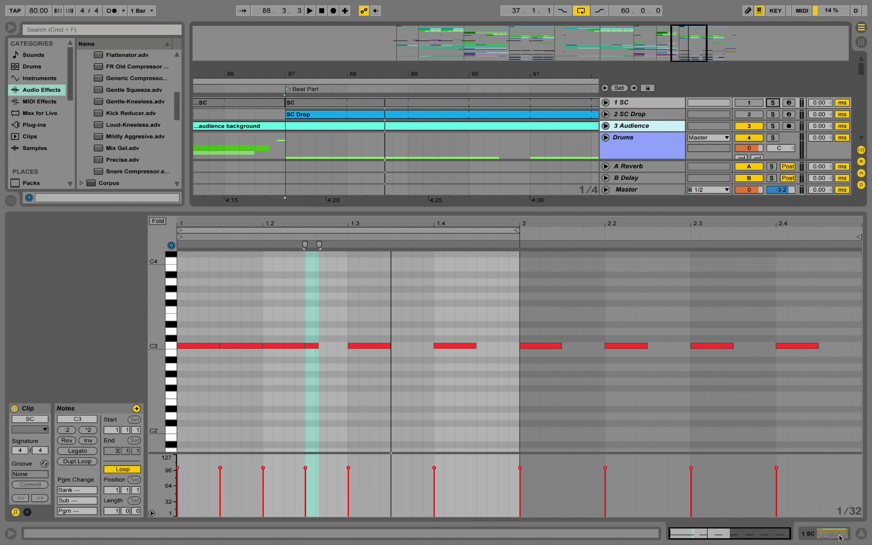
pyautogui.click(861, 534)
# - Solo the 53 Massive Dirt track in the Bass Group, play it briefly and show its device chain
pyautogui.scroll(-5, 614, 359)
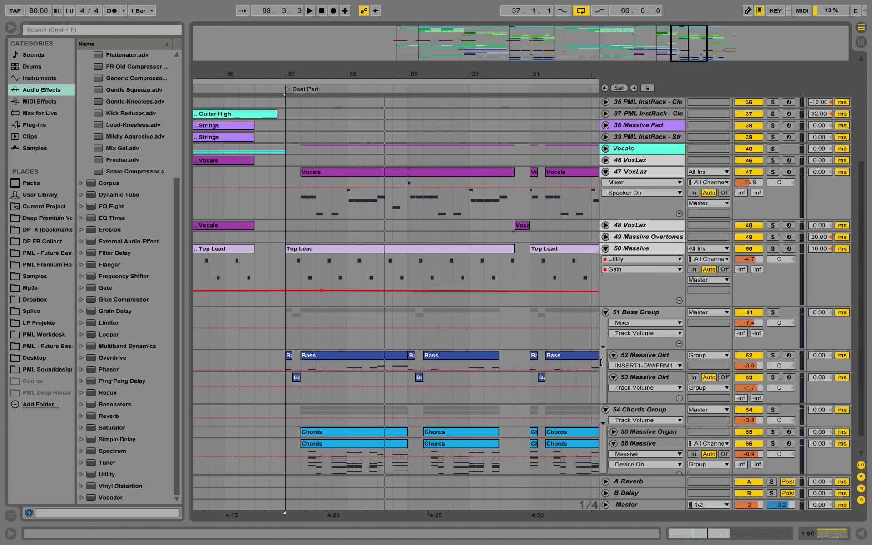
pyautogui.scroll(-1, 592, 377)
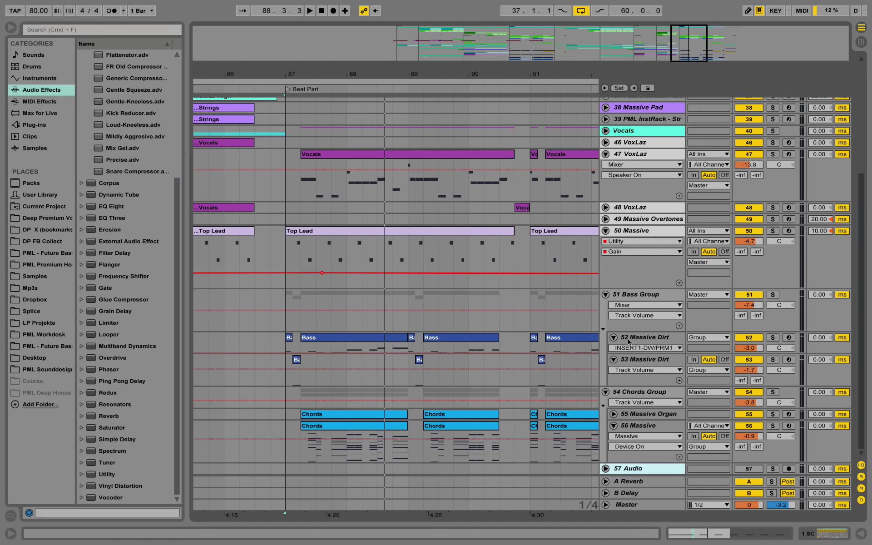
pyautogui.click(662, 363)
pyautogui.click(773, 360)
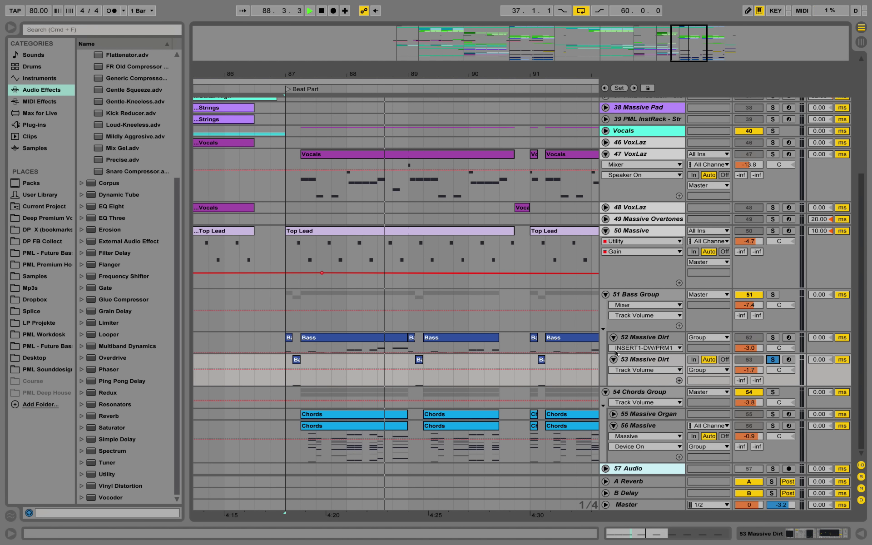
pyautogui.press('space')
pyautogui.press('space')
pyautogui.doubleClick(647, 359)
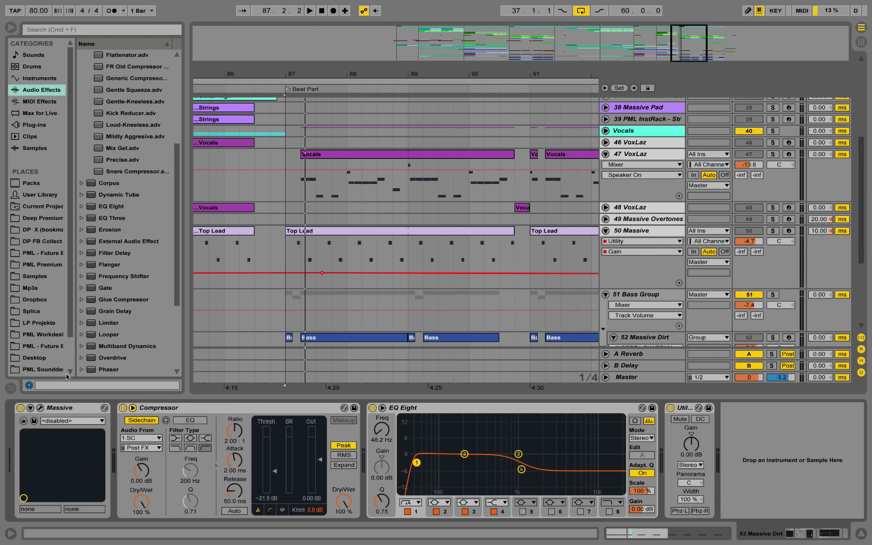
# - Open the Massive synth of 53 Massive Dirt, play it while examining its first envelope, and close the synth window
pyautogui.click(40, 408)
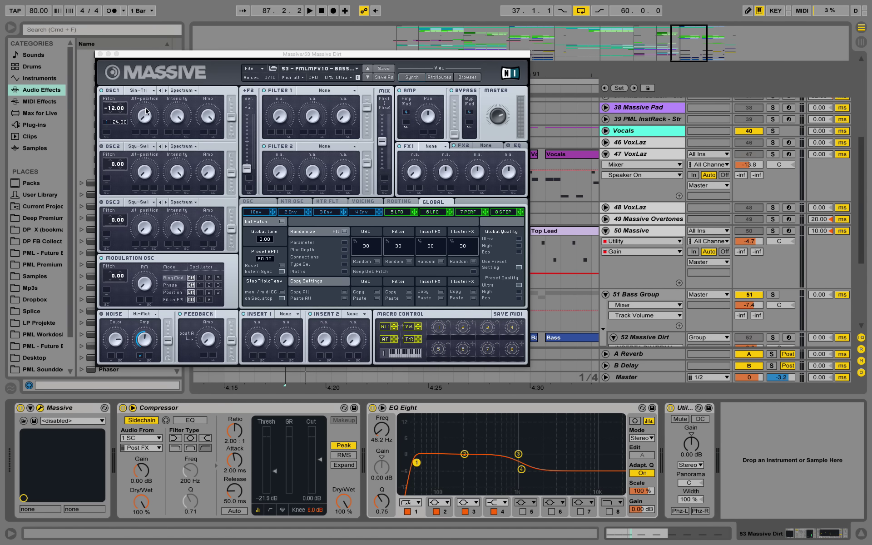
pyautogui.press('space')
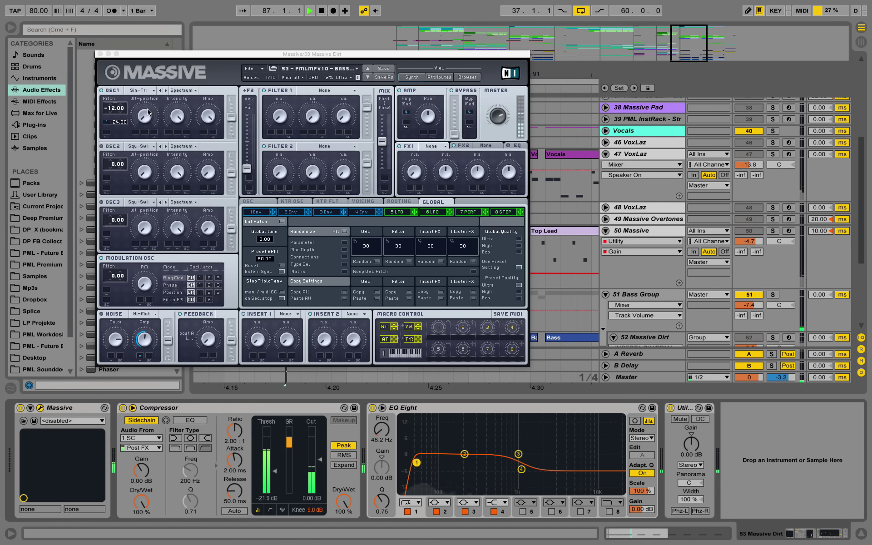
pyautogui.click(257, 212)
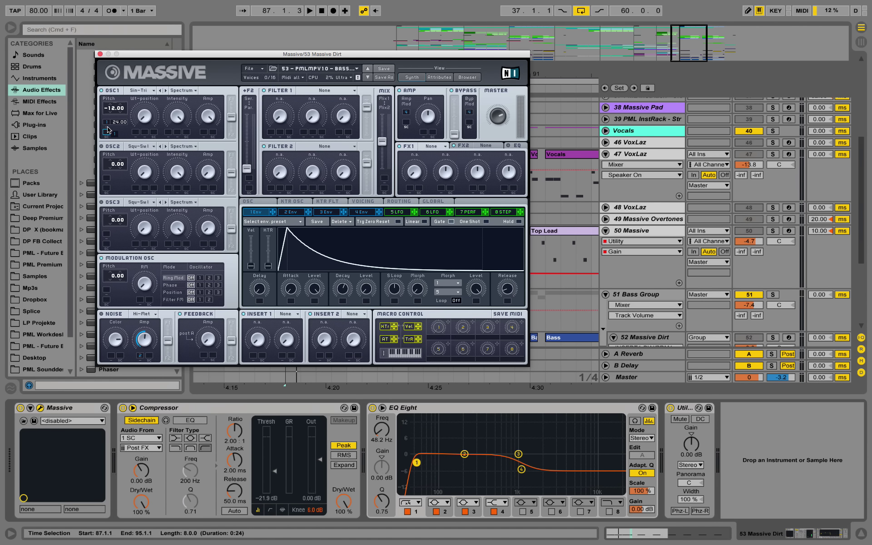
pyautogui.press('space')
pyautogui.click(100, 54)
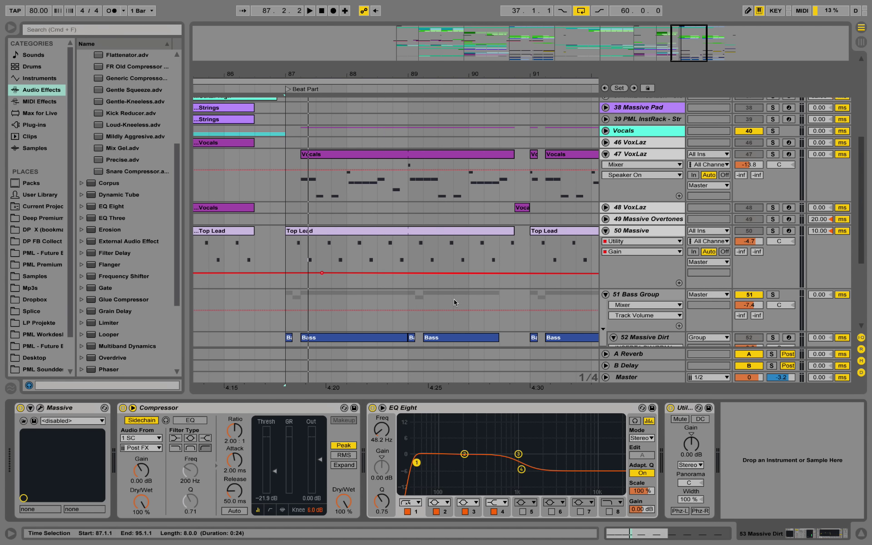
# - Solo 52 Massive Dirt together with 53 Massive Dirt, play both, and enlarge the 52 Massive Dirt track to show its notes
pyautogui.scroll(-5, 784, 263)
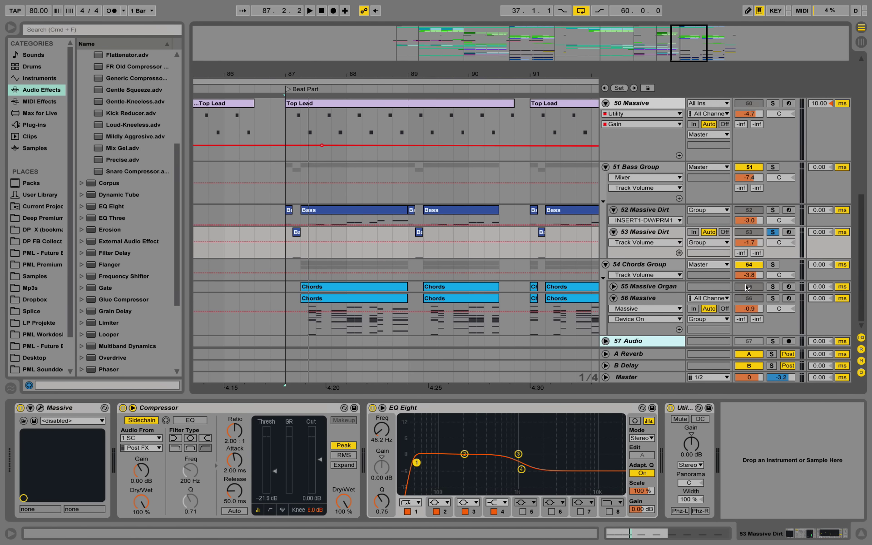
pyautogui.click(773, 210)
pyautogui.press('space')
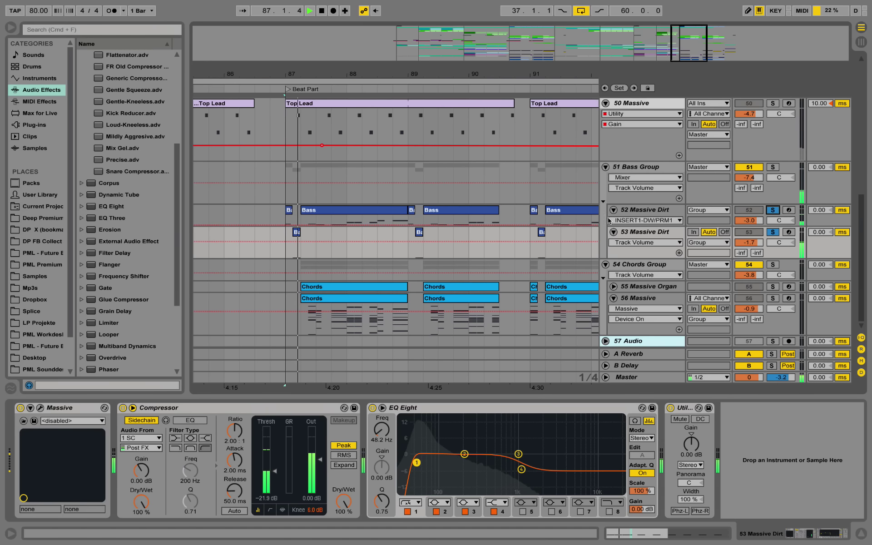
pyautogui.moveTo(620, 226); pyautogui.dragTo(621, 266)
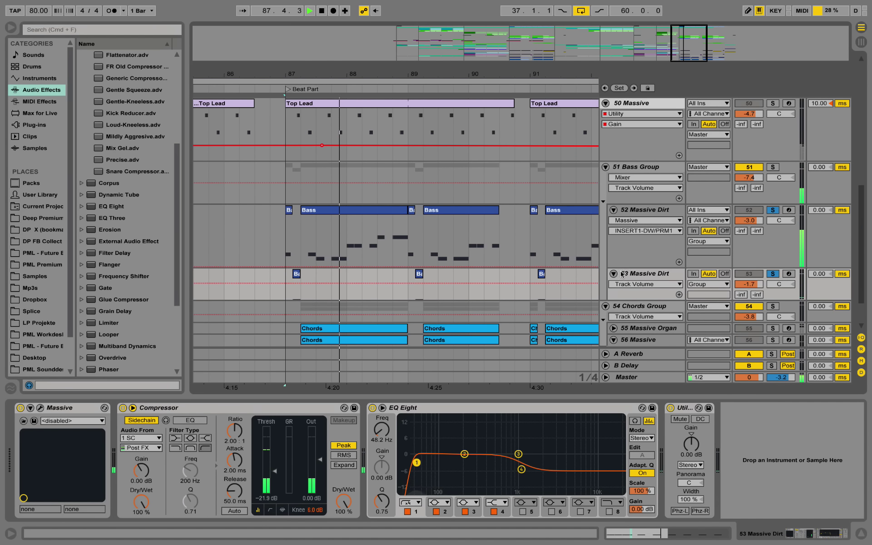
pyautogui.scroll(-2, 623, 271)
pyautogui.scroll(1, 623, 271)
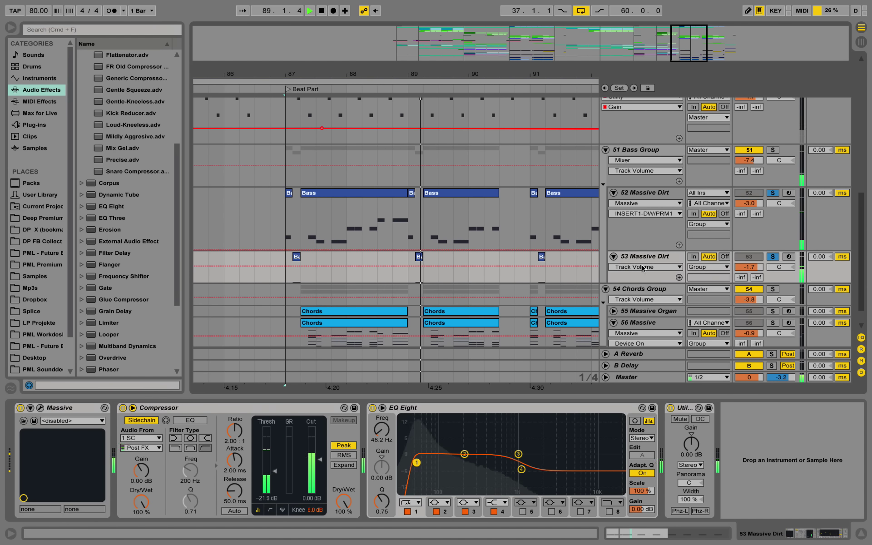
# - Solo the Drums group alongside the two bass tracks and play the Beat Part from bar 87
pyautogui.scroll(5, 639, 234)
pyautogui.scroll(9, 639, 234)
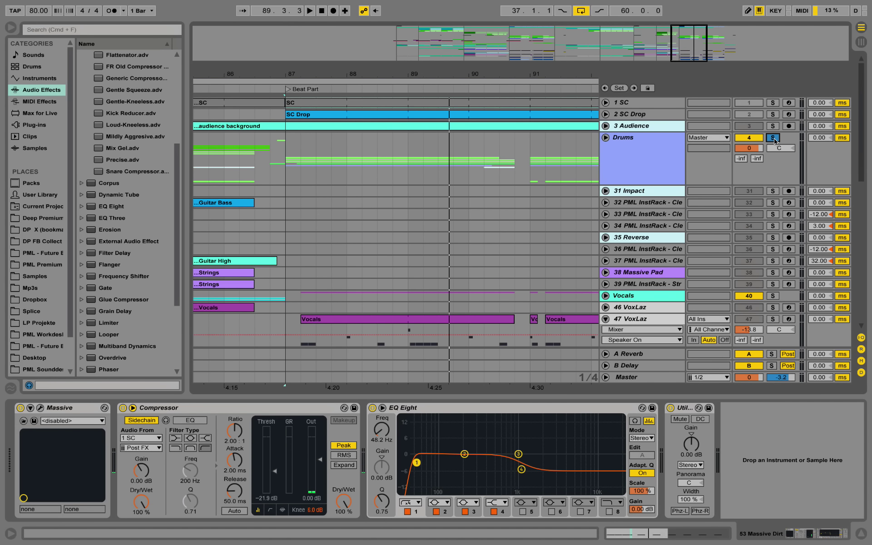
pyautogui.press('space')
pyautogui.scroll(-6, 618, 233)
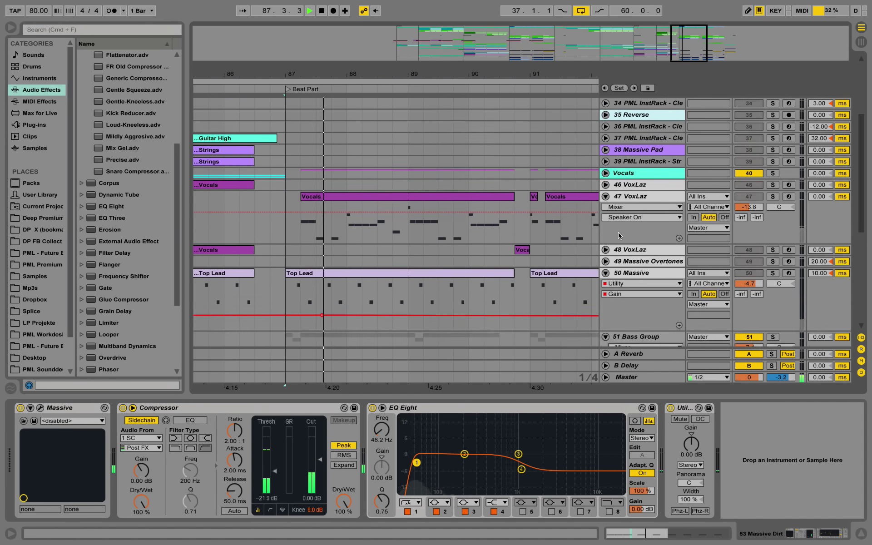
pyautogui.scroll(-9, 618, 232)
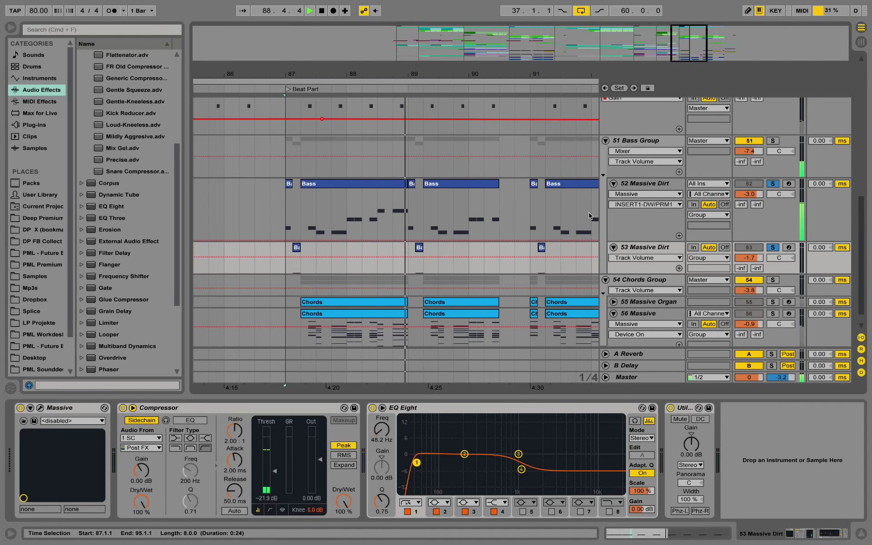
pyautogui.scroll(2, 590, 209)
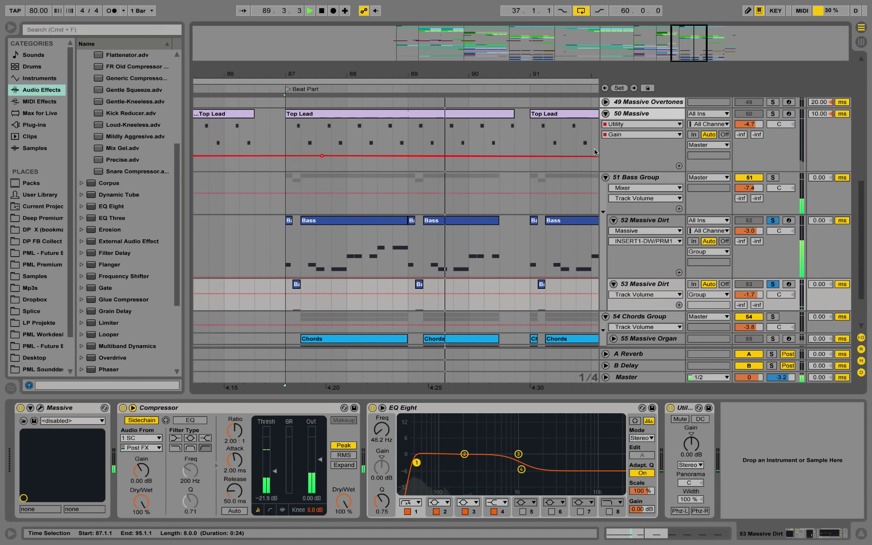
pyautogui.scroll(3, 596, 152)
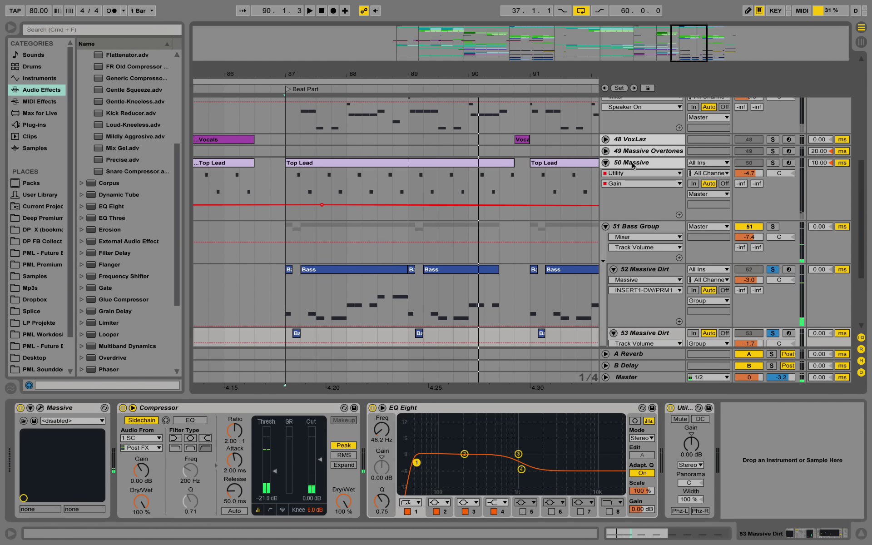
# - Show the 51 Bass Group's effect chain and locate the Brute Compression preset in the browser's Compressor folder
pyautogui.click(639, 227)
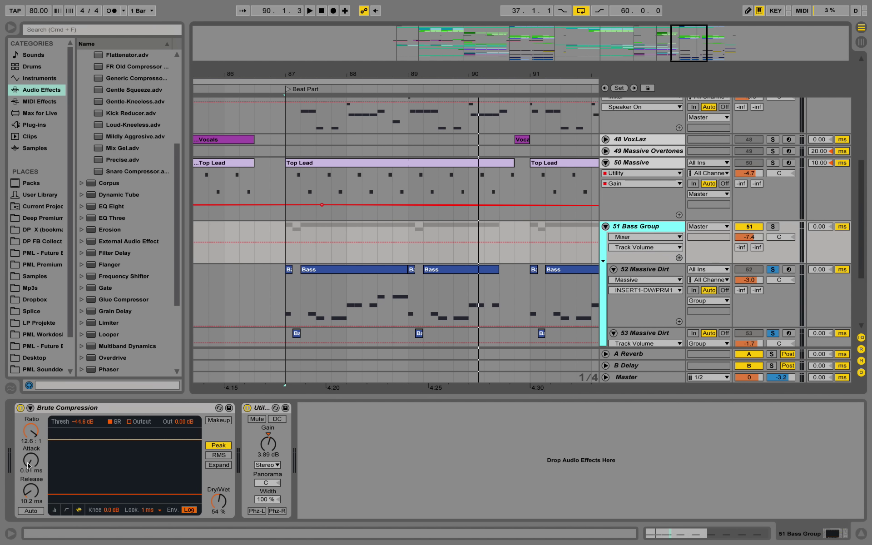
pyautogui.scroll(3, 125, 108)
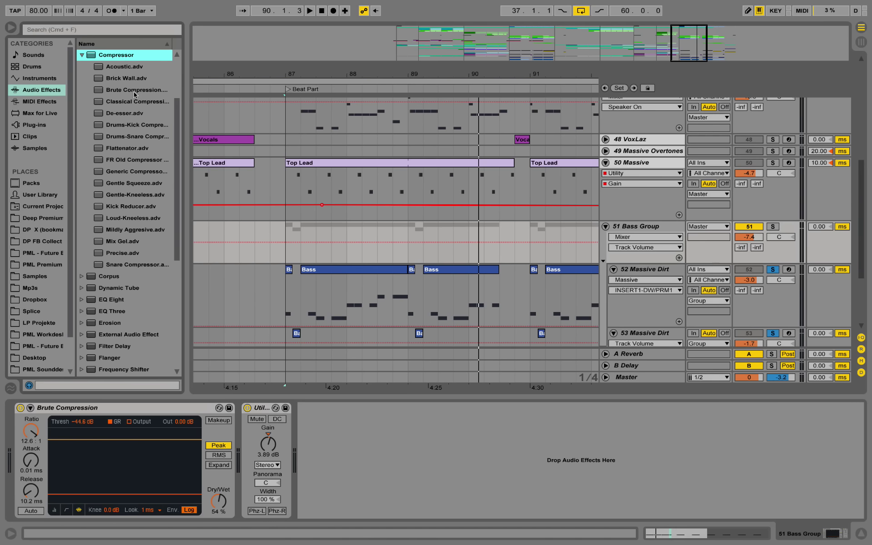
pyautogui.scroll(1, 141, 131)
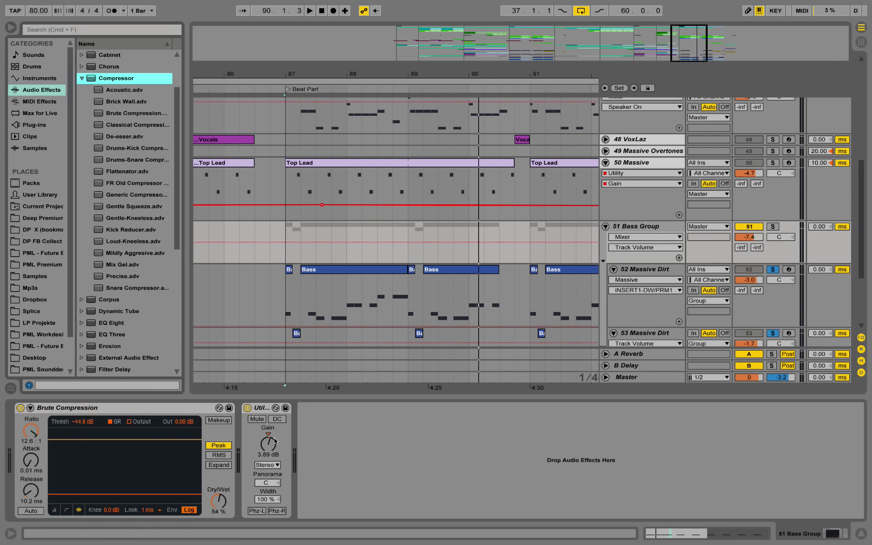
# - Play the soloed bass from the start of the Beat Part while examining the group's Brute Compression gain reduction
pyautogui.press('space')
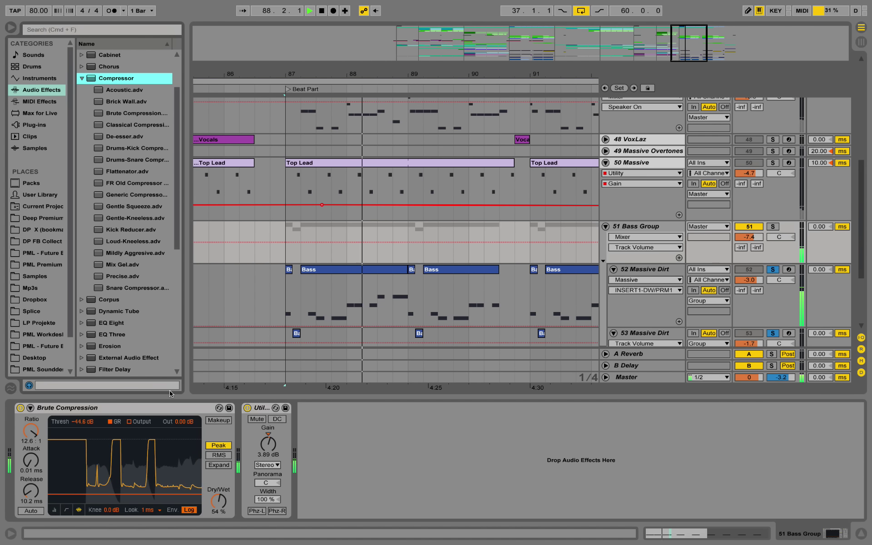
pyautogui.press('space')
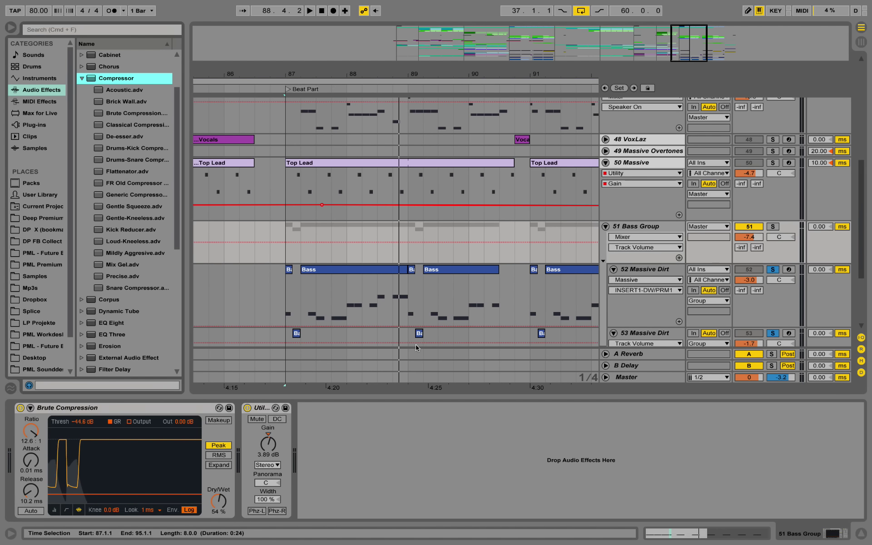
pyautogui.scroll(-2, 407, 316)
pyautogui.press('space')
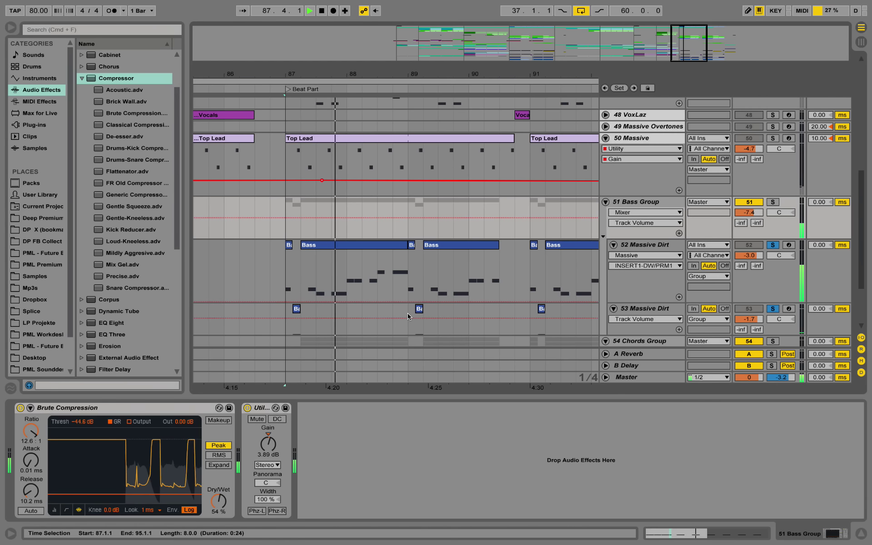
pyautogui.scroll(-5, 475, 294)
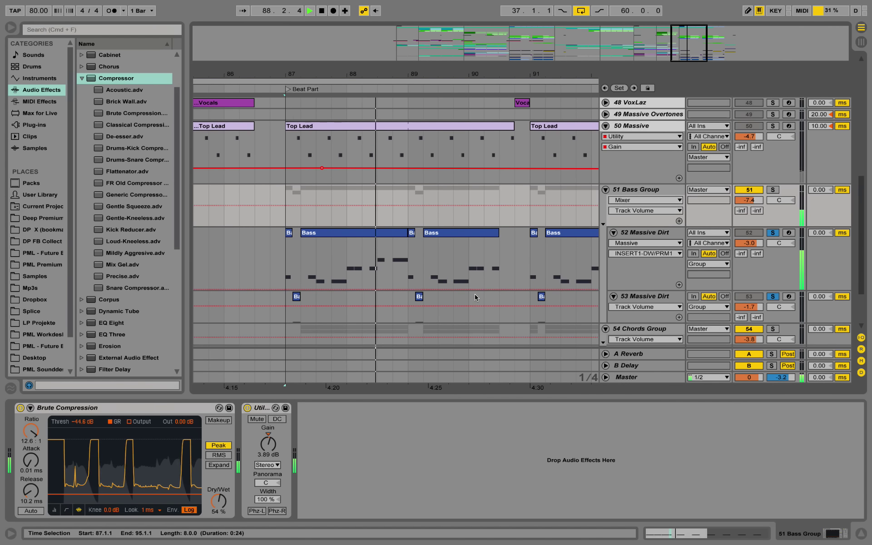
pyautogui.press('super+t')
pyautogui.press('space')
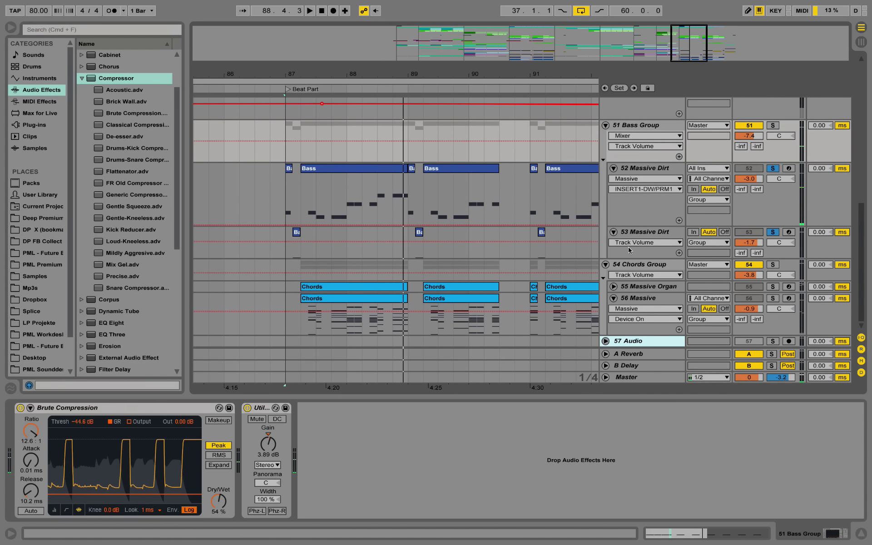
# - Show the 54 Chords Group's effect chain, fold both Erosion devices and examine the remaining effects through to the two Utility devices
pyautogui.click(622, 278)
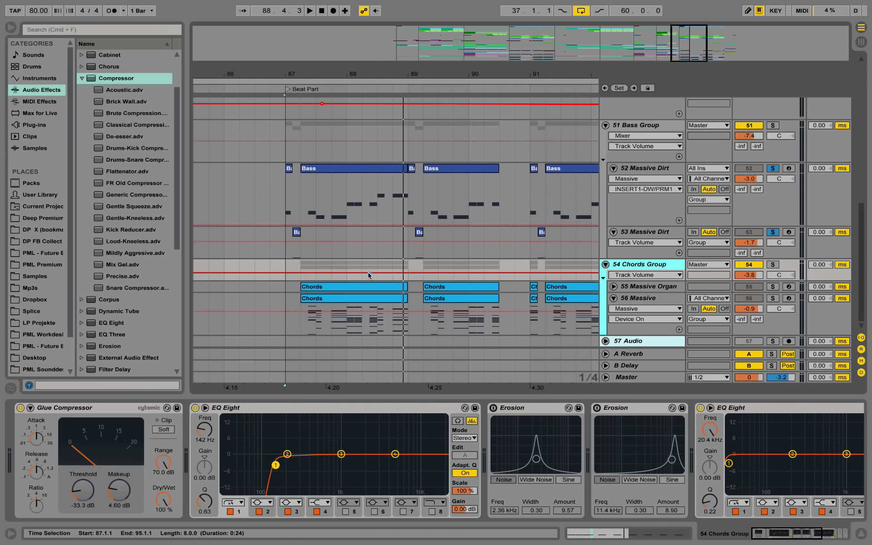
pyautogui.moveTo(318, 387); pyautogui.dragTo(271, 397)
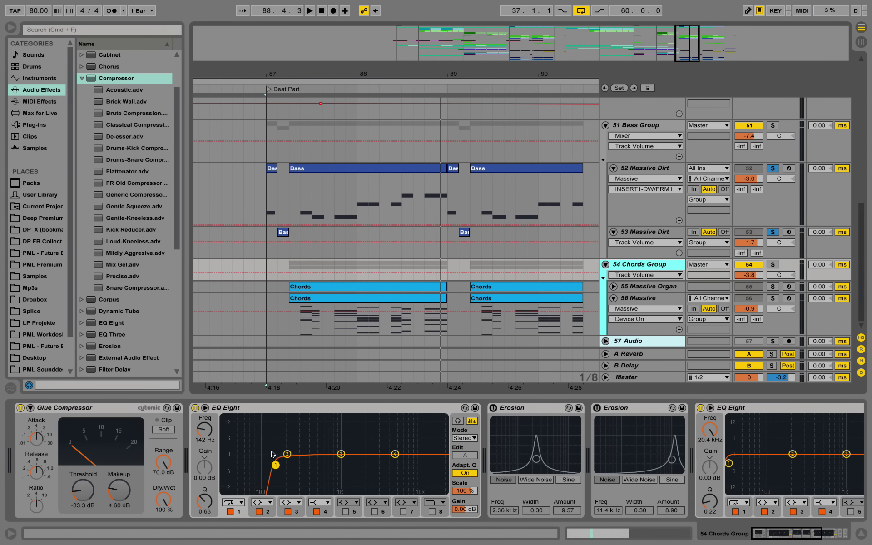
pyautogui.doubleClick(537, 408)
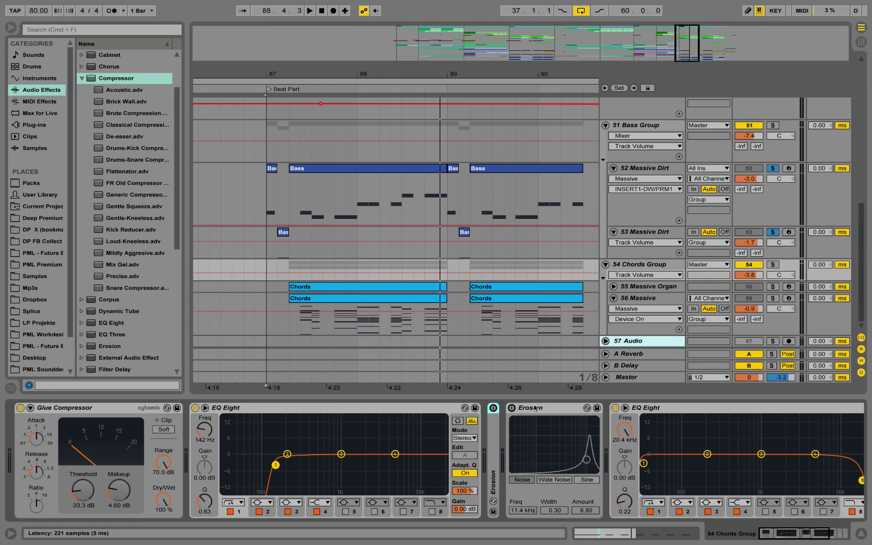
pyautogui.doubleClick(537, 407)
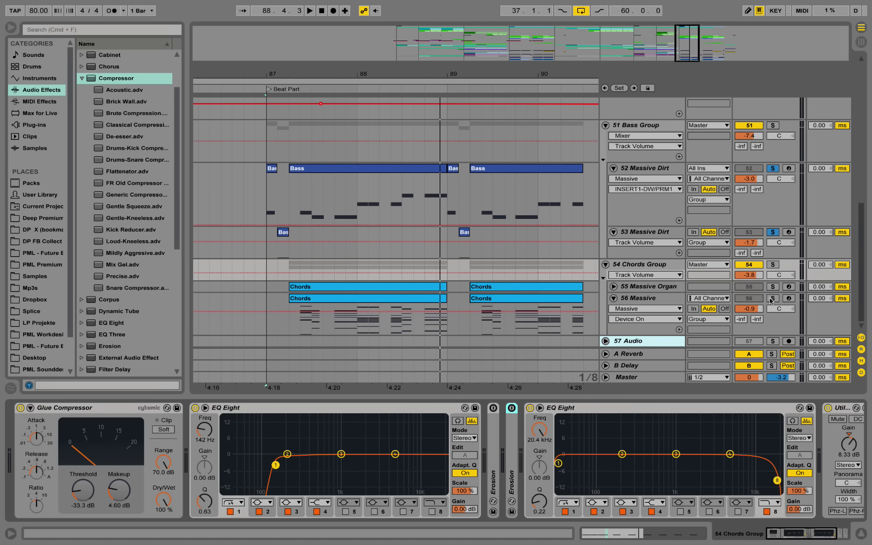
pyautogui.moveTo(795, 534); pyautogui.dragTo(807, 536)
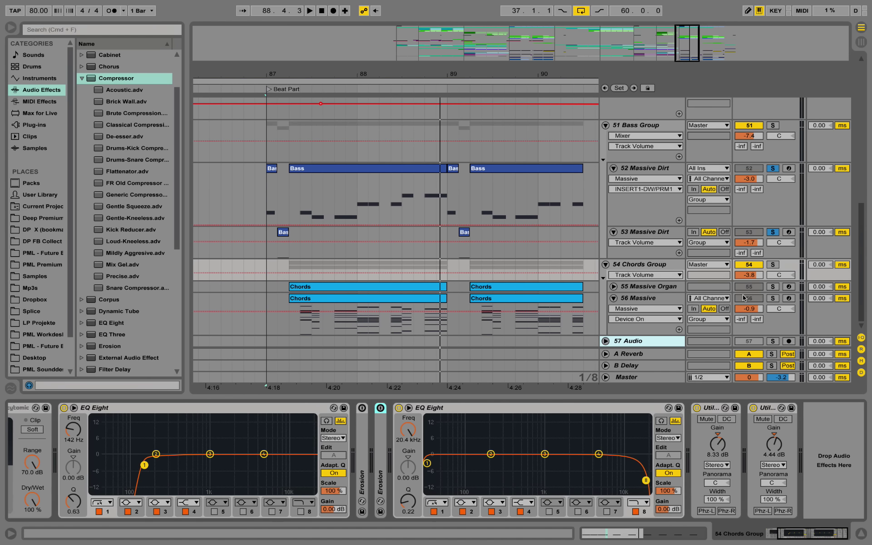
# - Solo the 54 Chords Group and play the chords from 87.2.3 with the 56 Massive track's devices shown
pyautogui.click(763, 292)
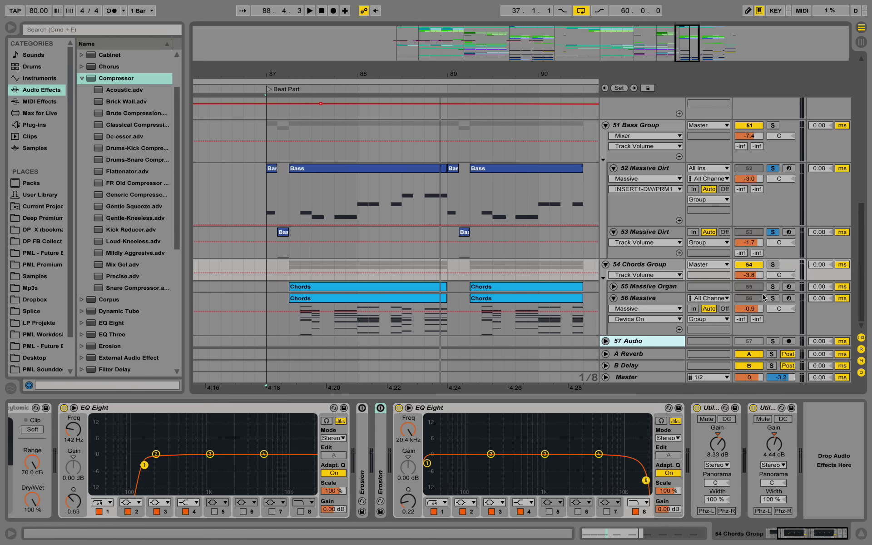
pyautogui.click(773, 265)
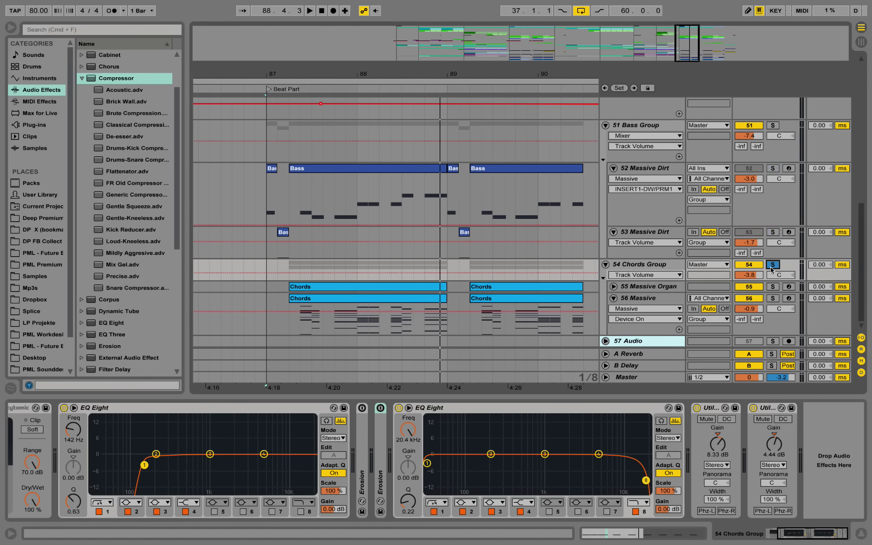
pyautogui.click(300, 329)
pyautogui.press('space')
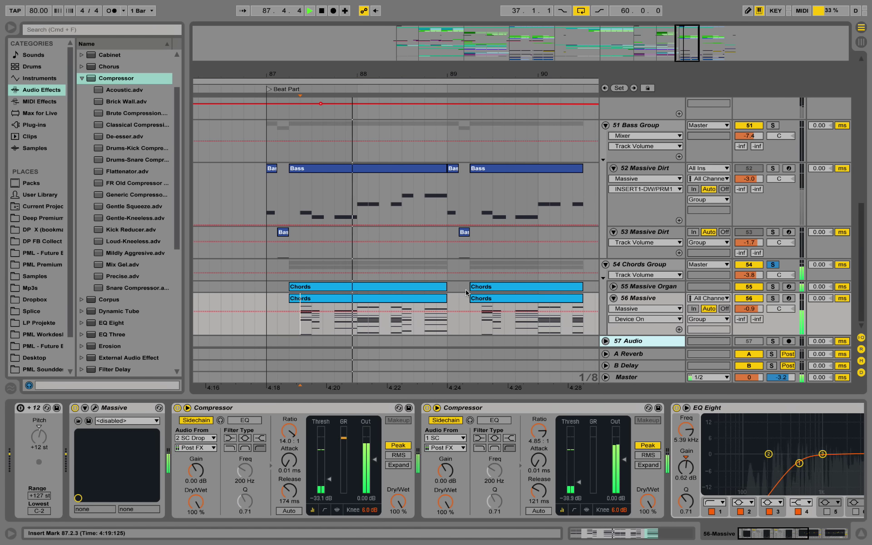
# - Solo the 55 Massive Organ track, unfold it and play its chords from 87.2.3 with its devices shown
pyautogui.click(640, 287)
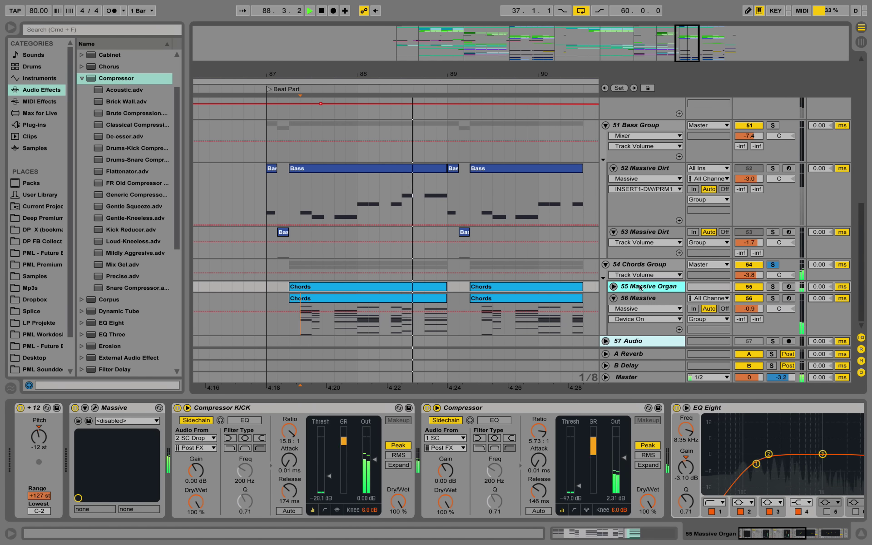
pyautogui.press('space')
pyautogui.click(773, 287)
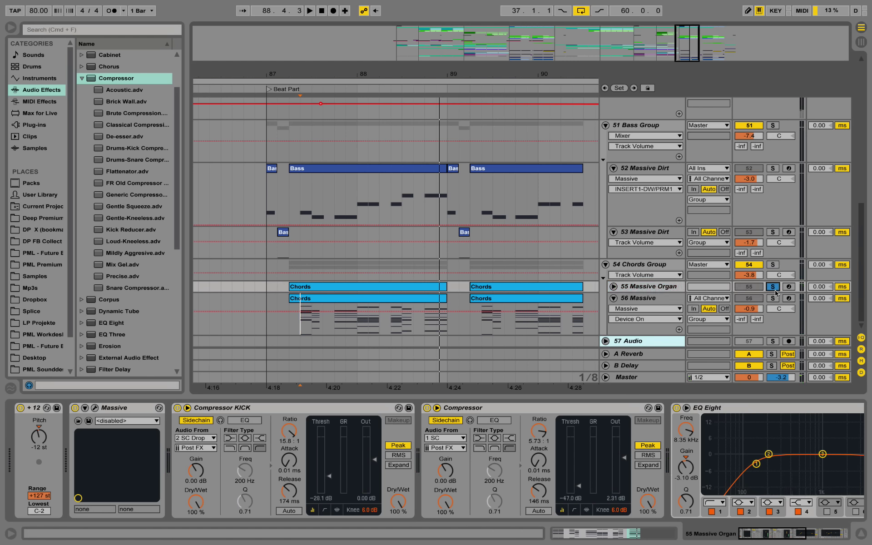
pyautogui.click(614, 286)
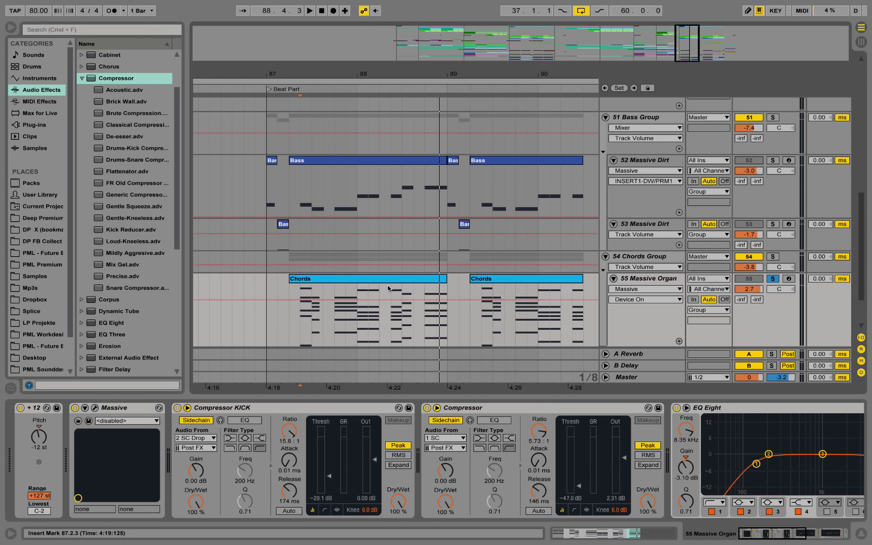
pyautogui.press('space')
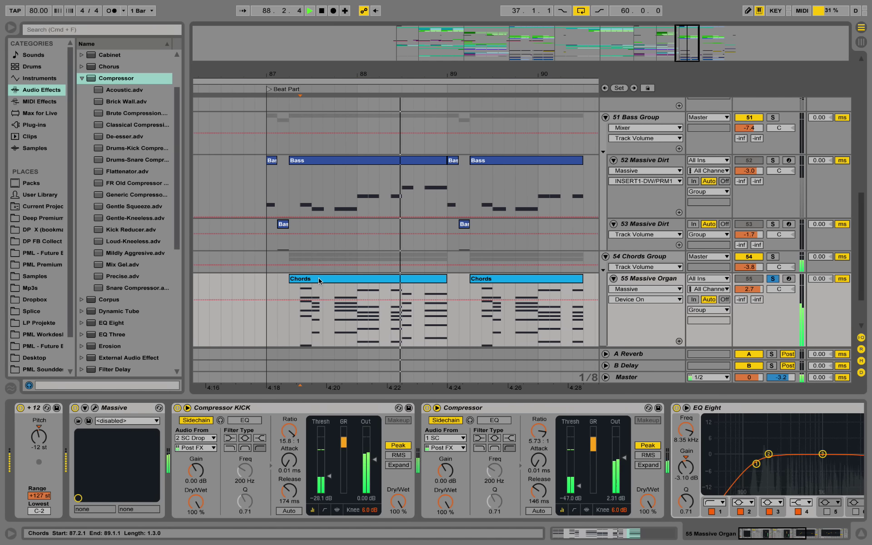
pyautogui.press('space')
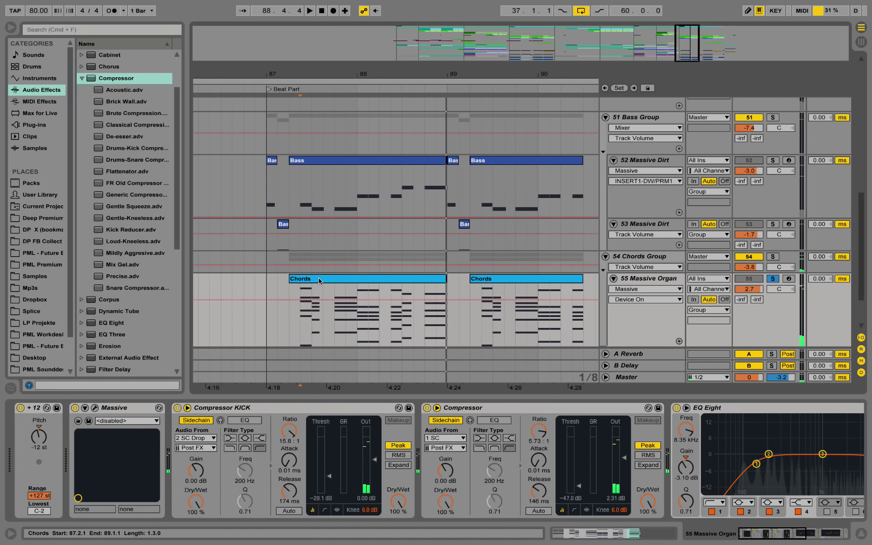
# - Open the organ's first Chords clip, examine its notes enlarged while playing from 87.2.1, and return to the track's devices
pyautogui.doubleClick(320, 281)
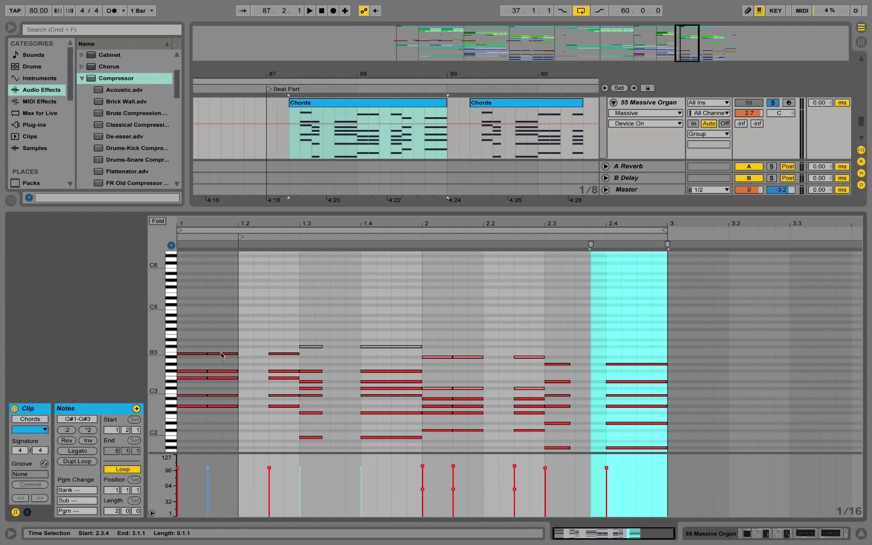
pyautogui.moveTo(171, 340); pyautogui.dragTo(185, 340)
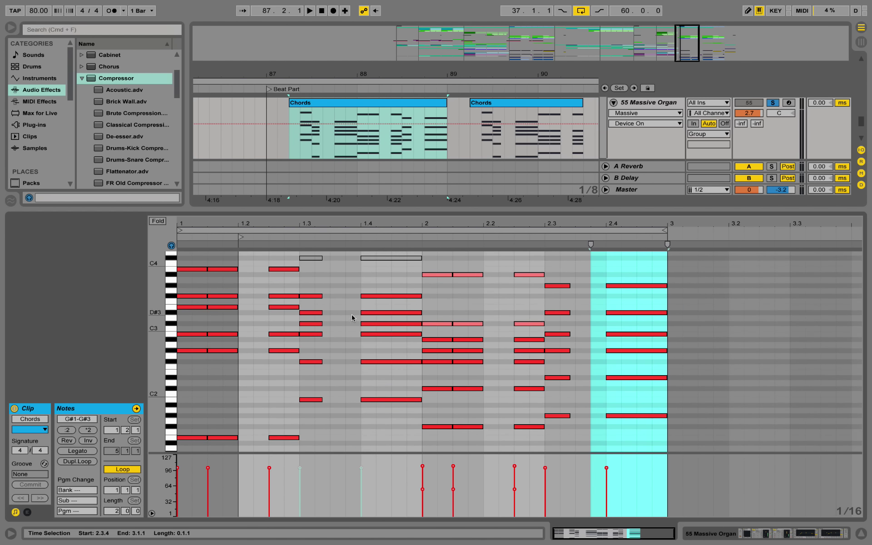
pyautogui.moveTo(425, 221); pyautogui.dragTo(511, 219)
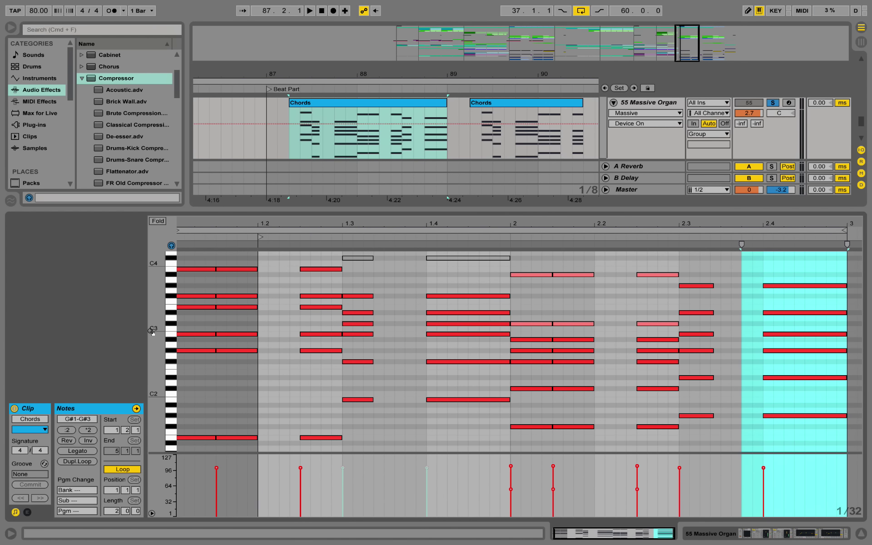
pyautogui.moveTo(156, 331); pyautogui.dragTo(151, 332)
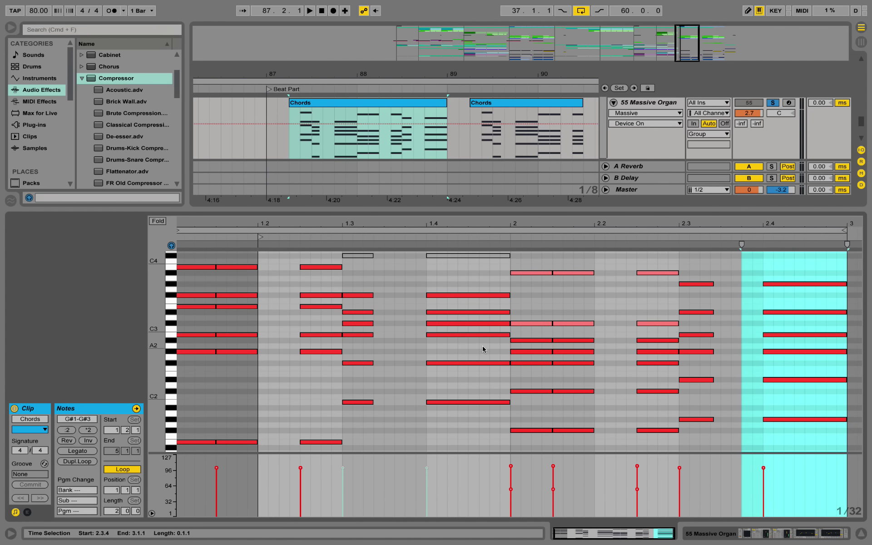
pyautogui.press('space')
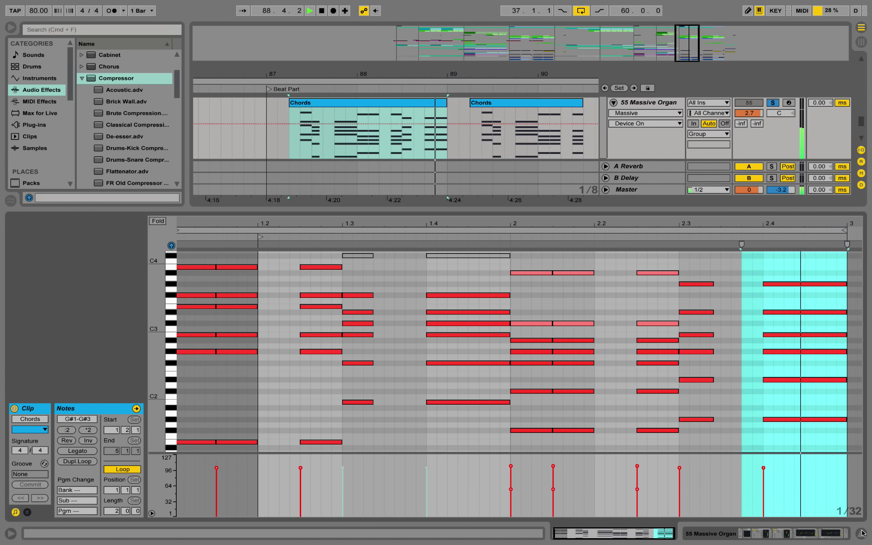
pyautogui.press('space')
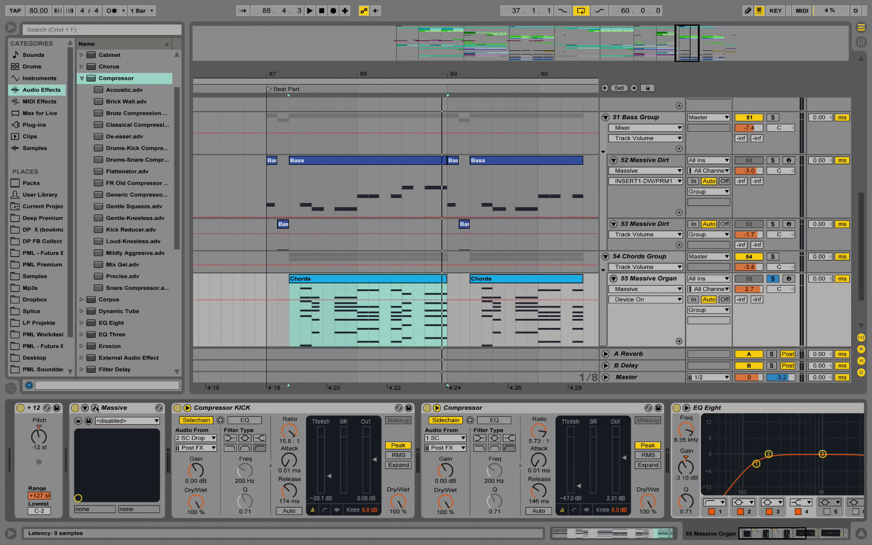
# - Open the organ track's Massive synth window and examine its oscillators and filters while playing the chords
pyautogui.click(95, 408)
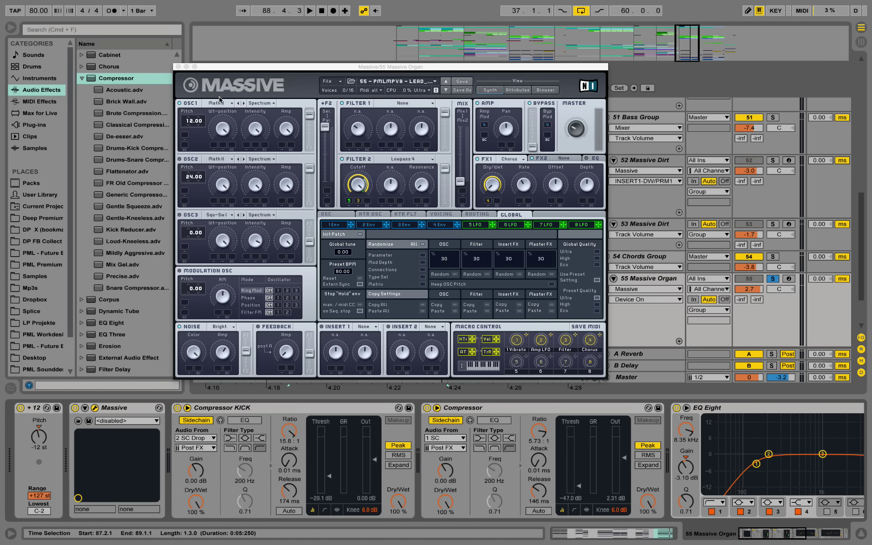
pyautogui.click(189, 105)
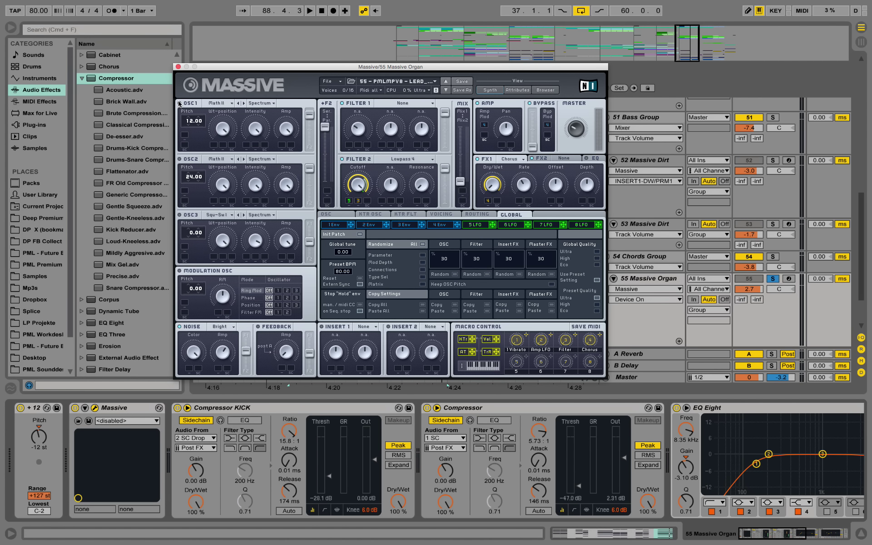
pyautogui.press('space')
pyautogui.press('space')
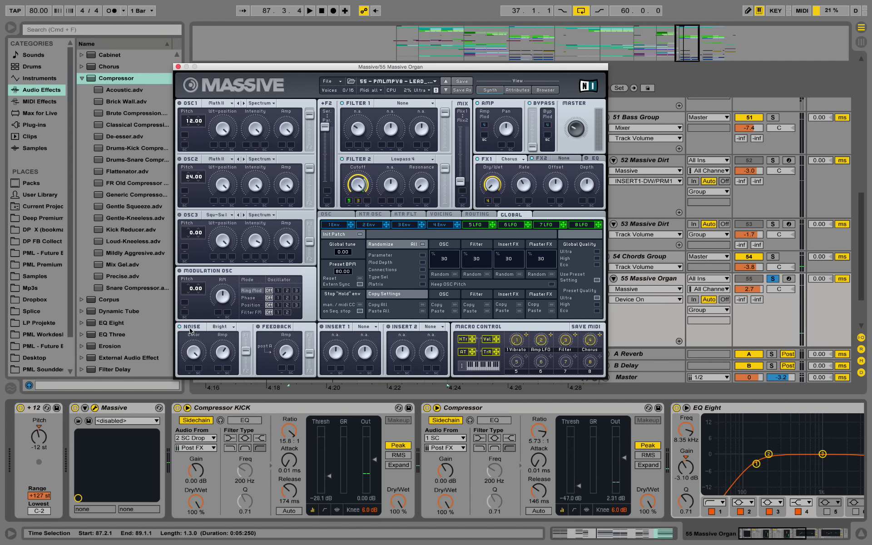
pyautogui.press('space')
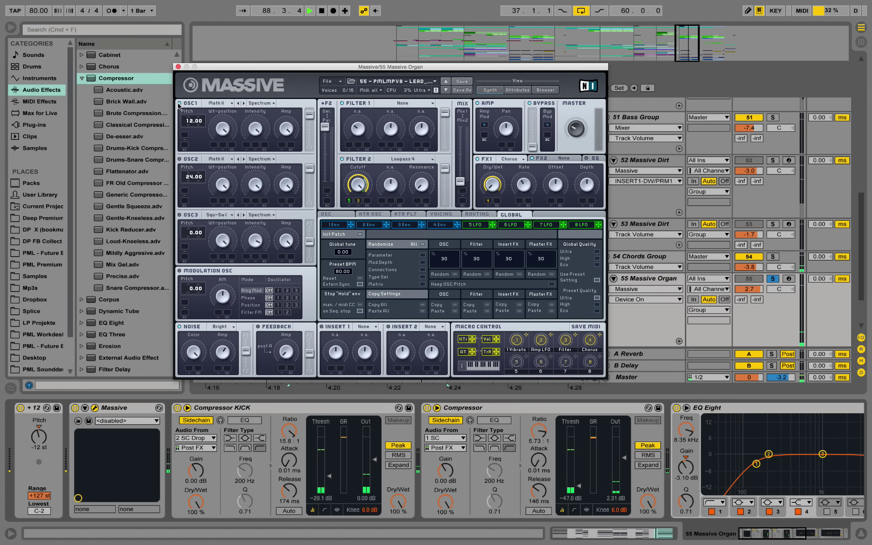
pyautogui.press('space')
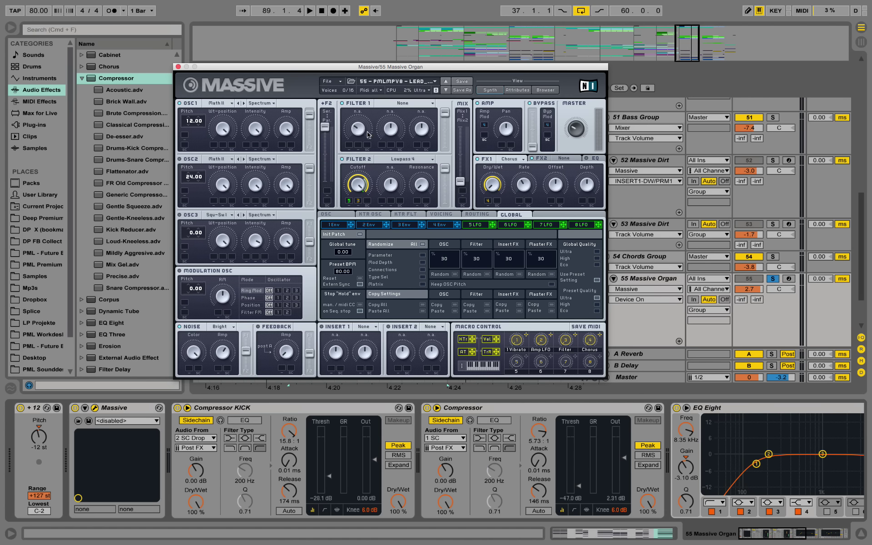
# - Show Massive's voicing settings and compare the chords with the unison Pitch Cutoff spread off and on, trying its slider
pyautogui.click(444, 215)
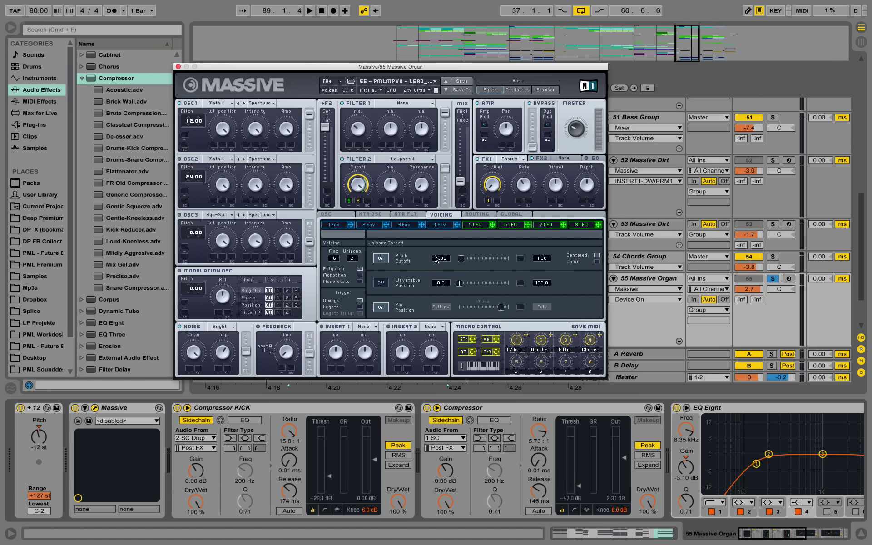
pyautogui.press('space')
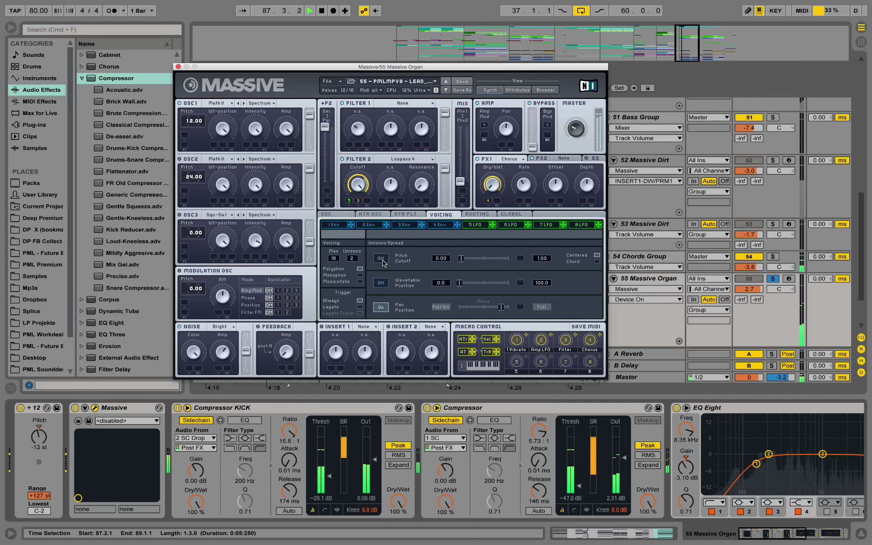
pyautogui.moveTo(462, 259)
pyautogui.mouseDown()
pyautogui.moveTo(494, 262)
pyautogui.moveTo(466, 260)
pyautogui.mouseUp()
pyautogui.press('space')
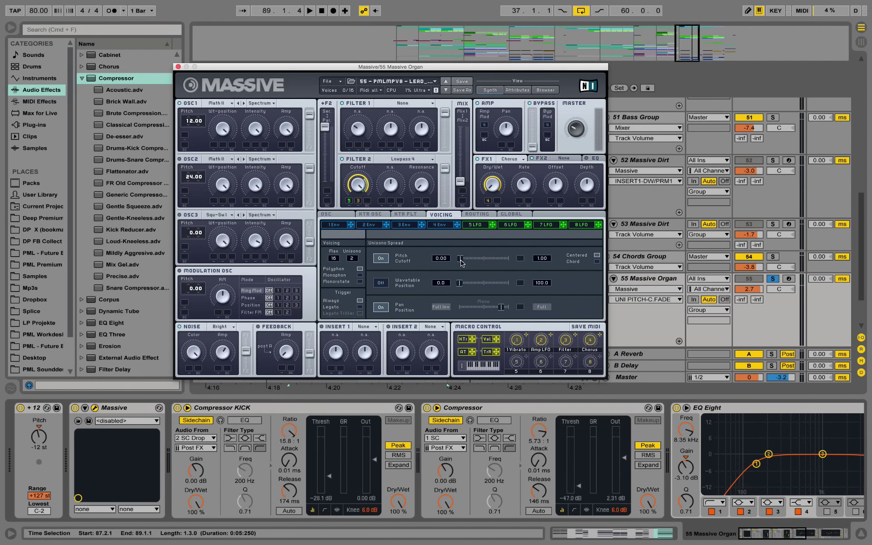
pyautogui.press('space')
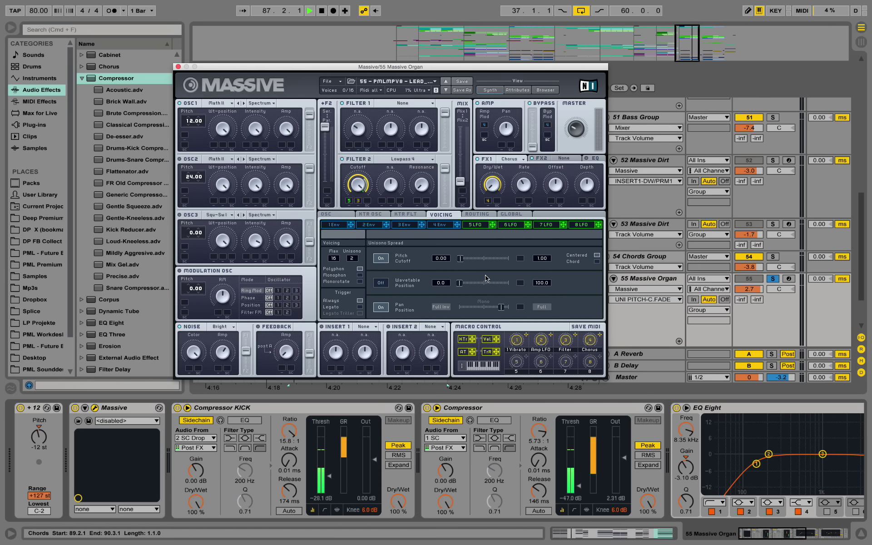
pyautogui.press('space')
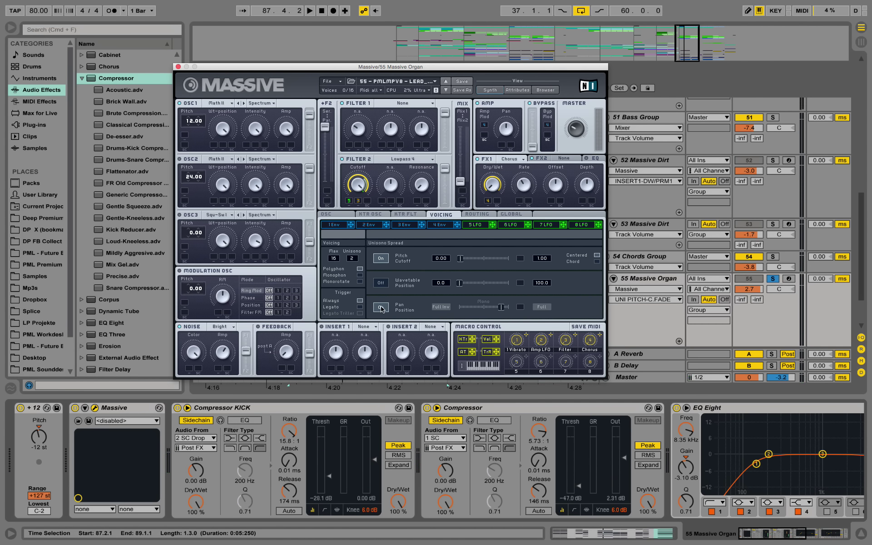
# - Compare the organ chords with Massive's unison Pan Position spread off and on, and close the synth window
pyautogui.press('space')
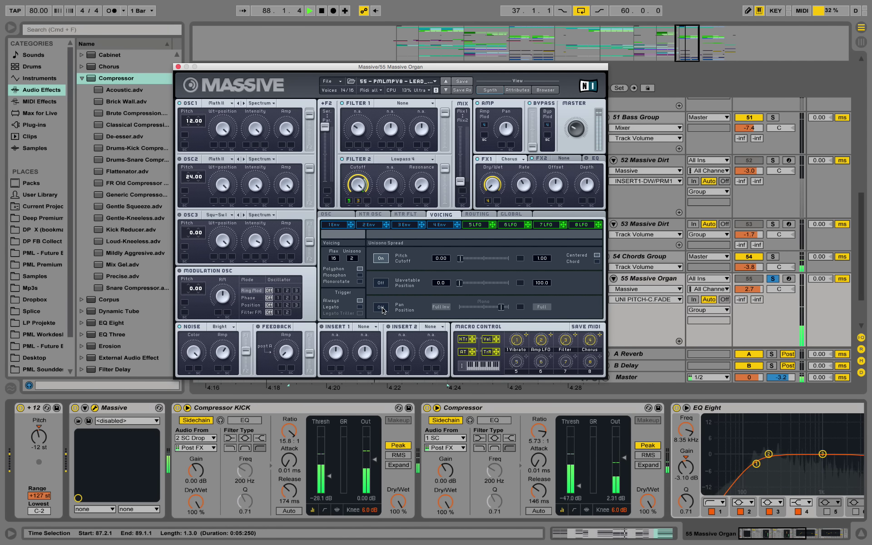
pyautogui.press('space')
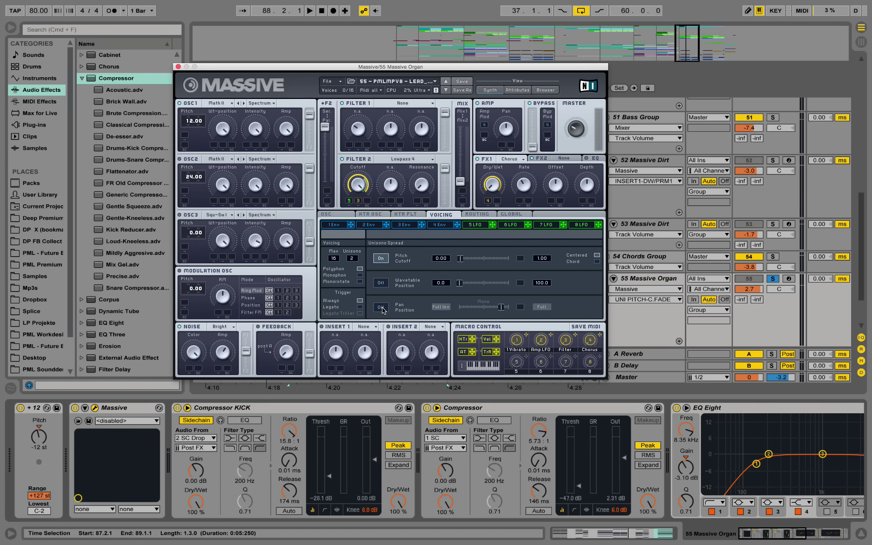
pyautogui.press('space')
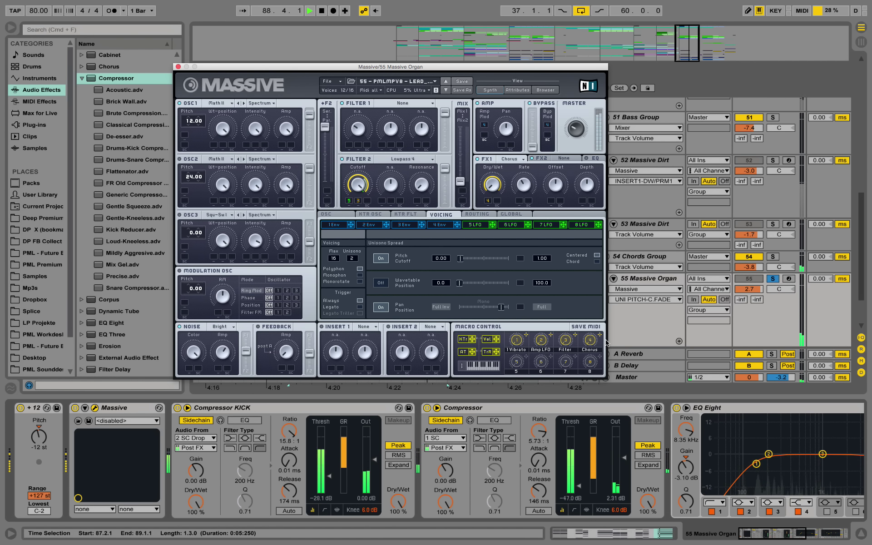
pyautogui.press('space')
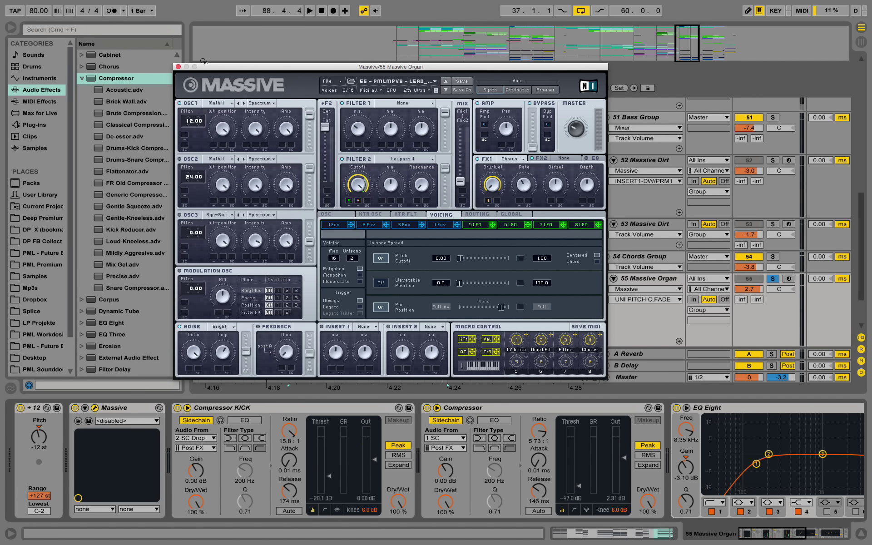
pyautogui.click(179, 67)
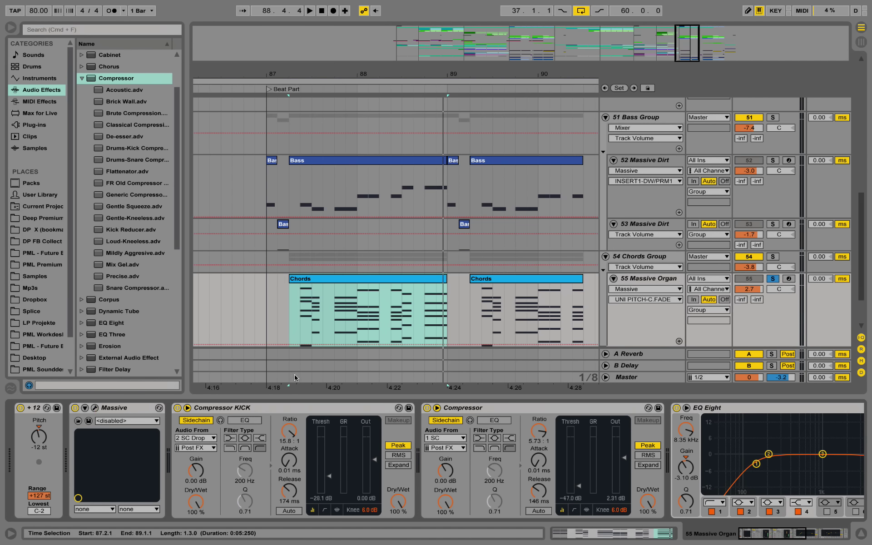
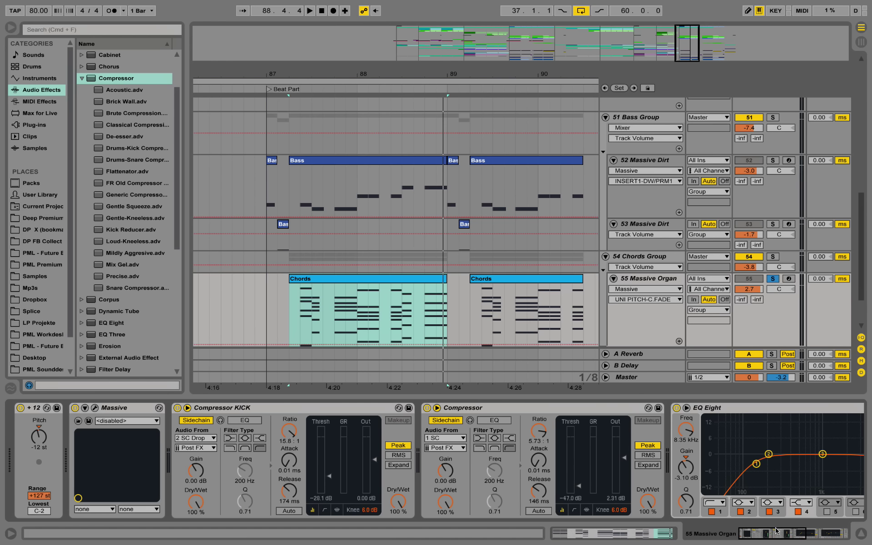
# - Set band 4 of the organ's first EQ Eight to about 8.05 kHz and -4.09 dB and play the result
pyautogui.hscroll(10, 732, 504)
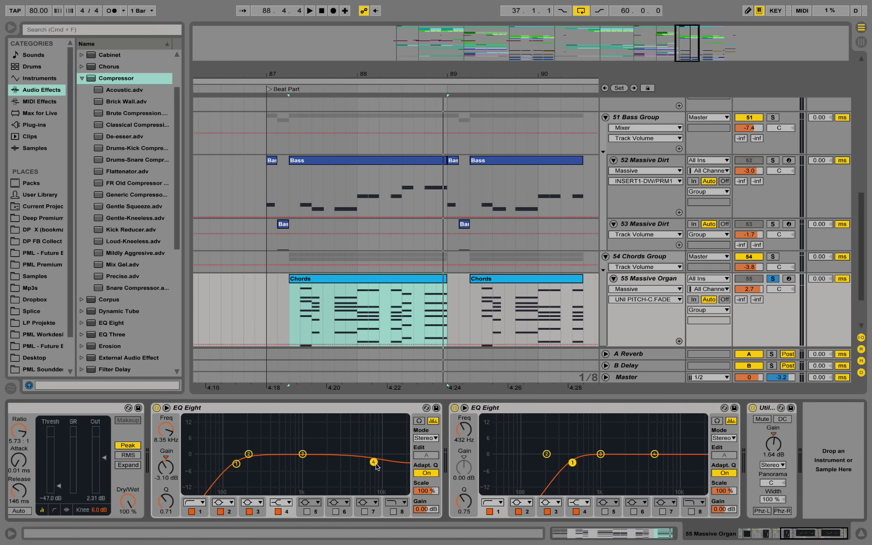
pyautogui.moveTo(376, 464); pyautogui.dragTo(373, 466)
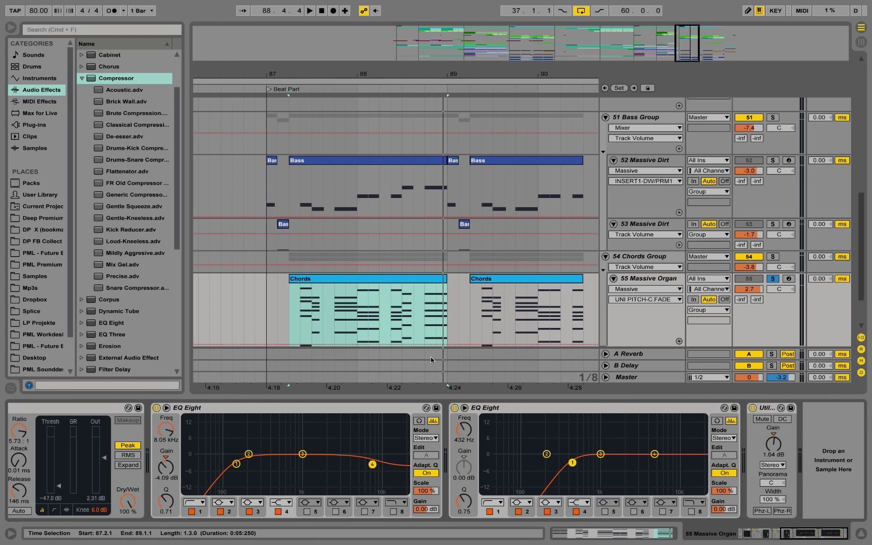
pyautogui.press('space')
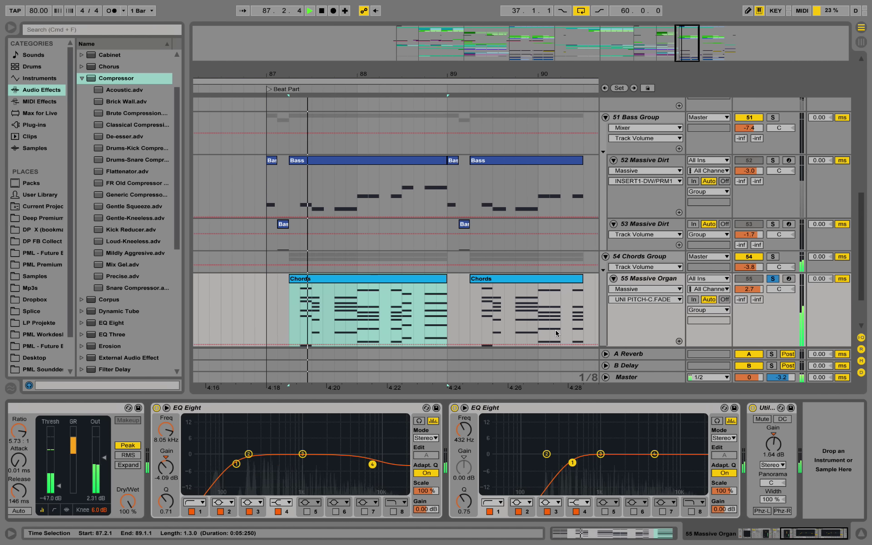
# - Unsolo the 55 Massive Organ, hide the device view and listen to the Beat Part with all tracks up to bar 92
pyautogui.click(773, 278)
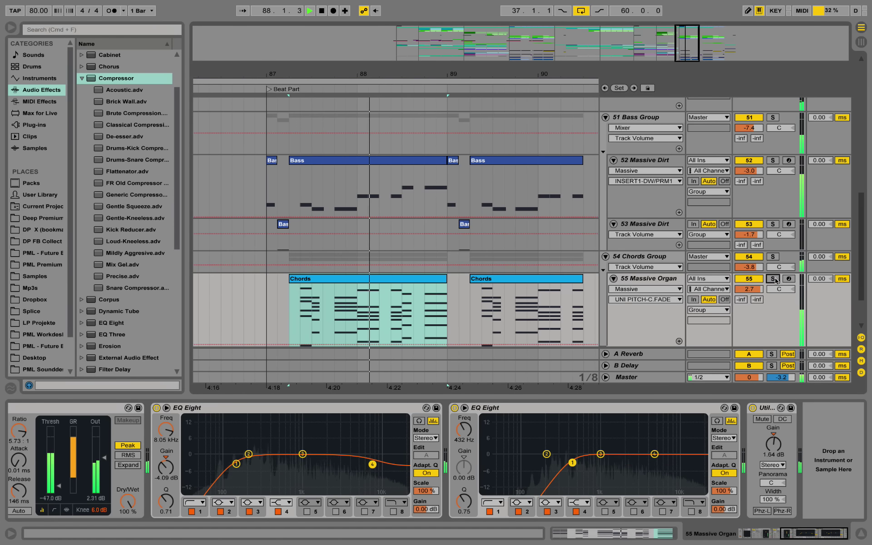
pyautogui.click(862, 536)
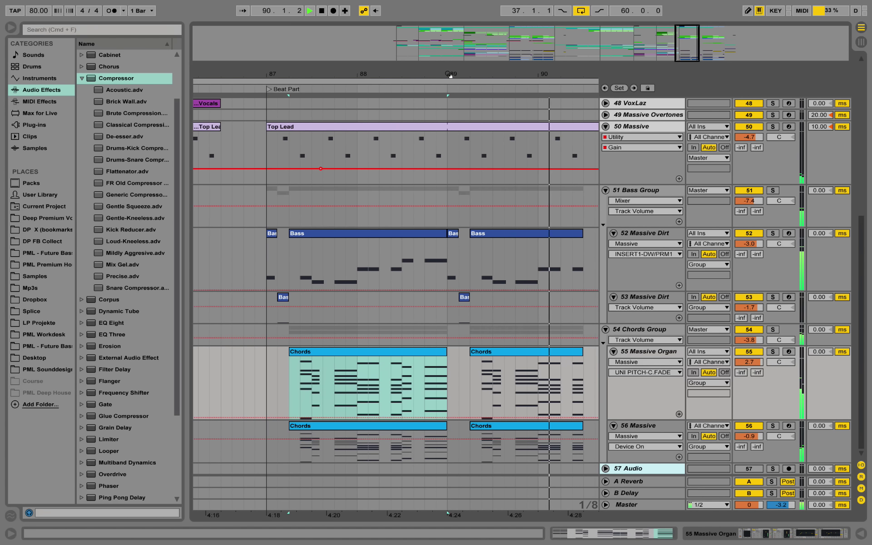
pyautogui.moveTo(449, 75); pyautogui.dragTo(373, 73)
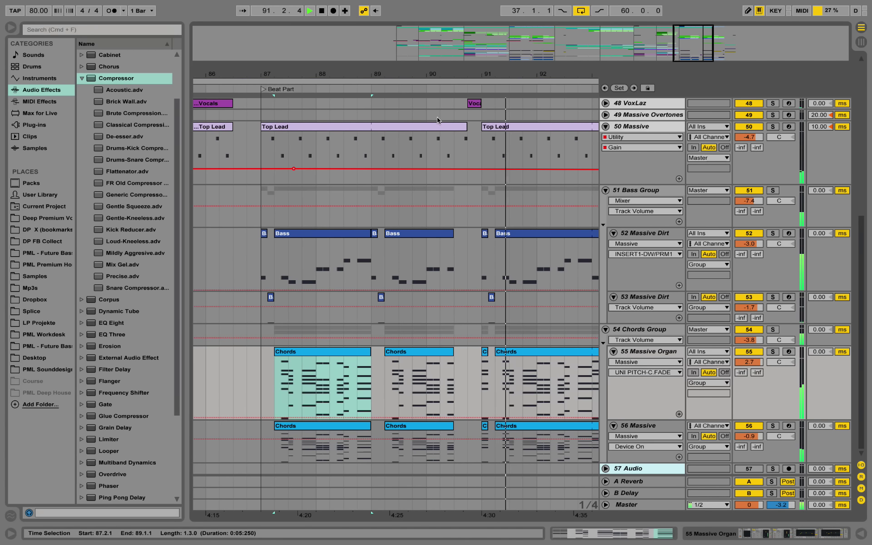
pyautogui.moveTo(447, 74); pyautogui.dragTo(415, 69)
pyautogui.press('space')
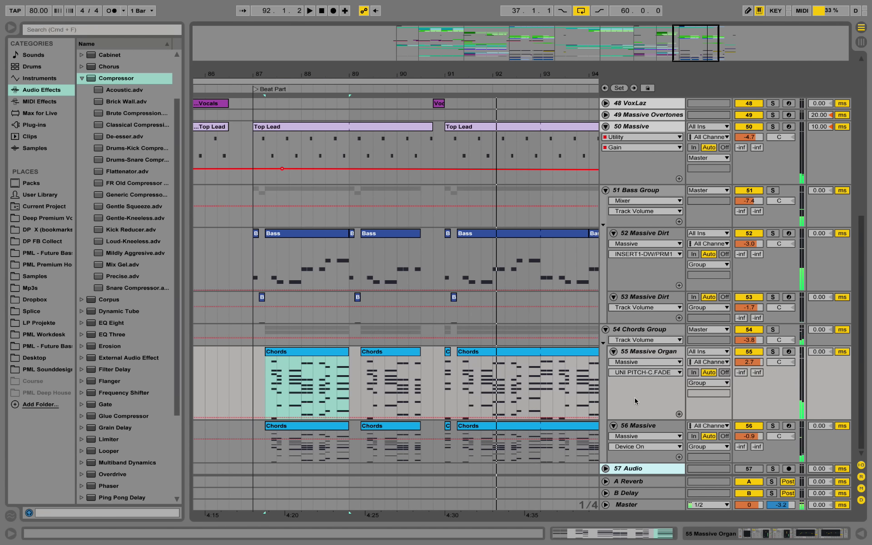
# - Solo the 56 Massive track, play its chords from 87.2.1 and show its devices
pyautogui.click(638, 427)
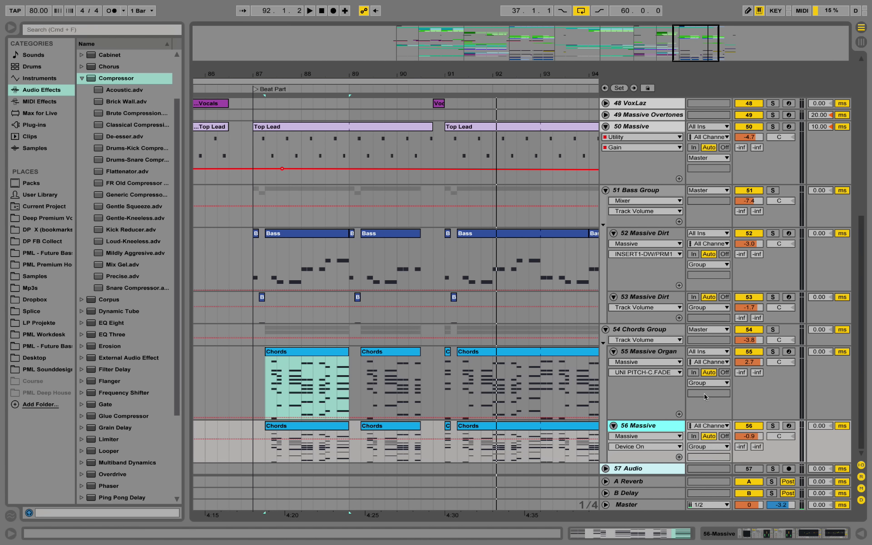
pyautogui.click(773, 426)
pyautogui.press('space')
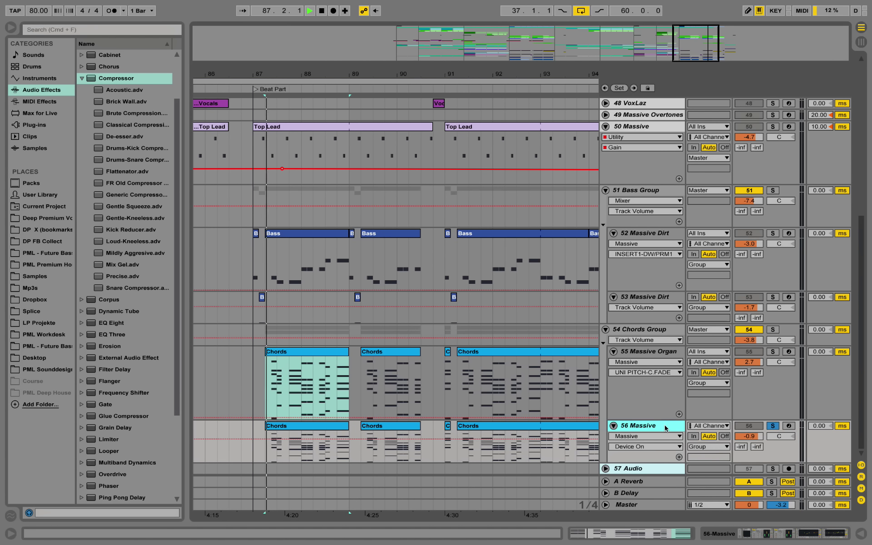
pyautogui.doubleClick(665, 425)
pyautogui.press('space')
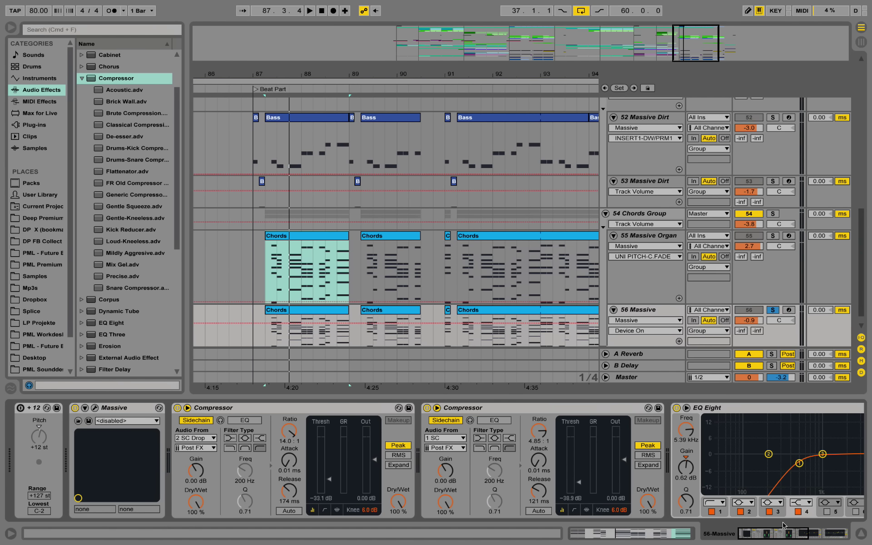
# - Inspect the mid and side curves of the last EQ Eight on the 56 Massive track
pyautogui.click(769, 540)
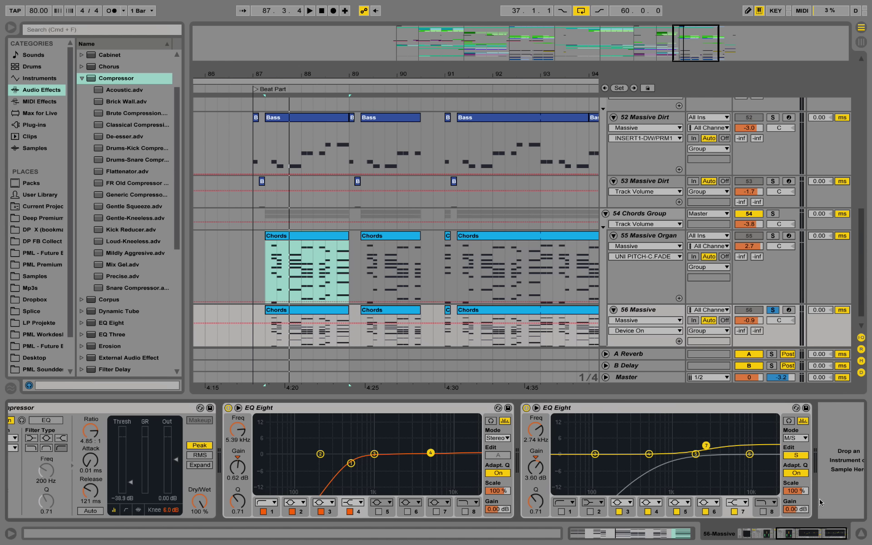
pyautogui.click(796, 456)
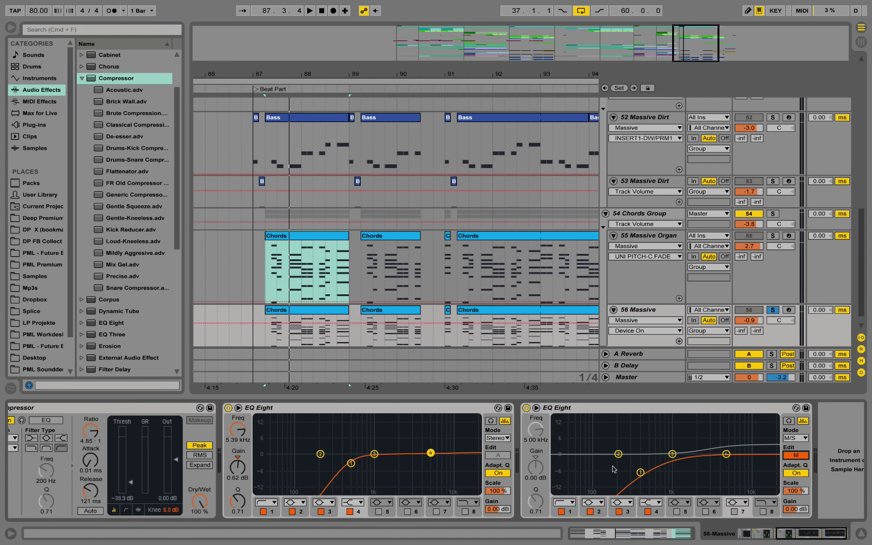
pyautogui.click(795, 456)
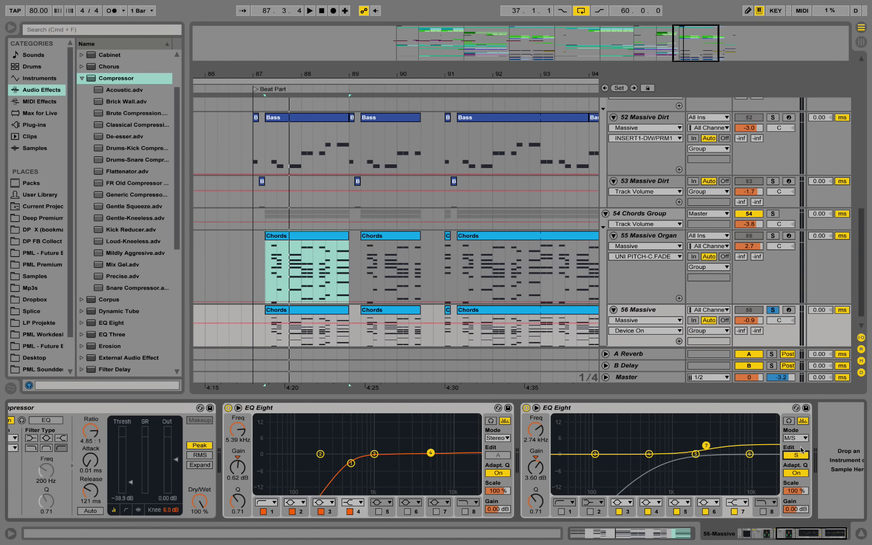
pyautogui.moveTo(838, 536); pyautogui.dragTo(786, 543)
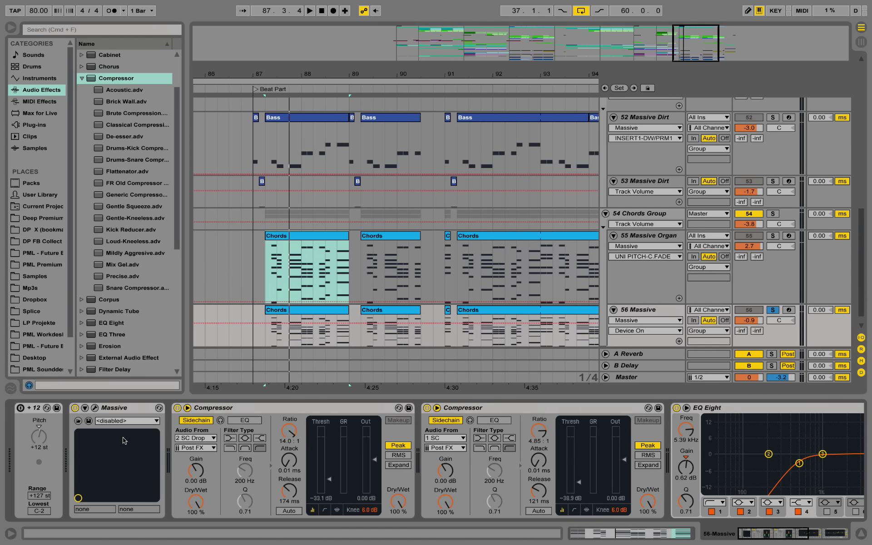
# - Open the Massive synth on track 56, play its sound, examine its unison voicing settings, and close the synth window
pyautogui.click(95, 407)
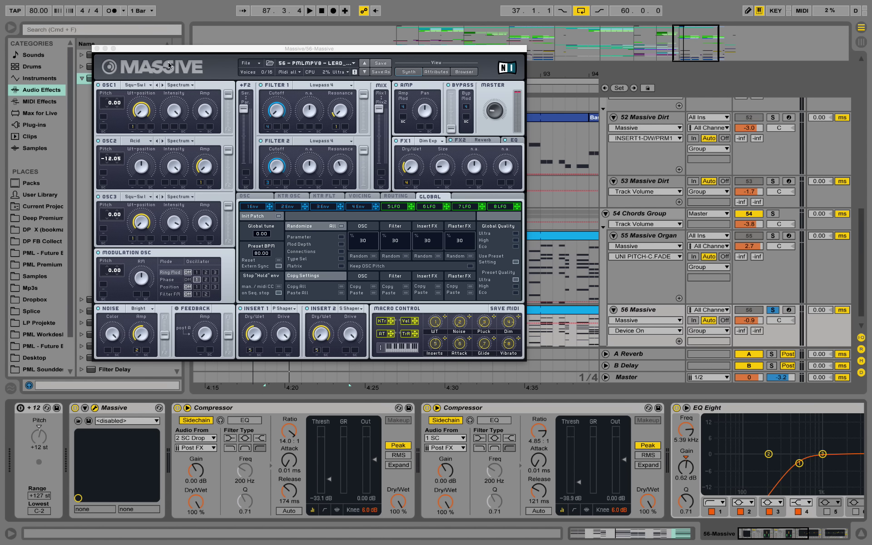
pyautogui.moveTo(270, 50); pyautogui.dragTo(393, 108)
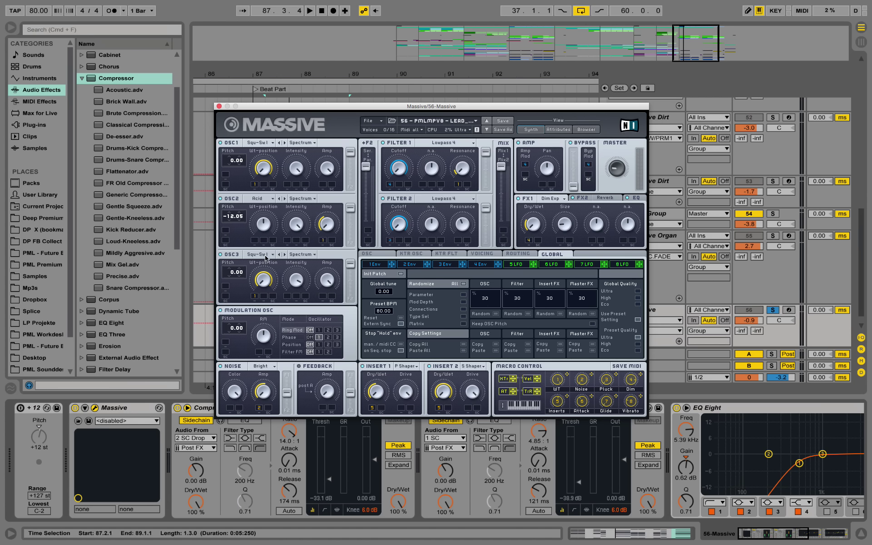
pyautogui.press('space')
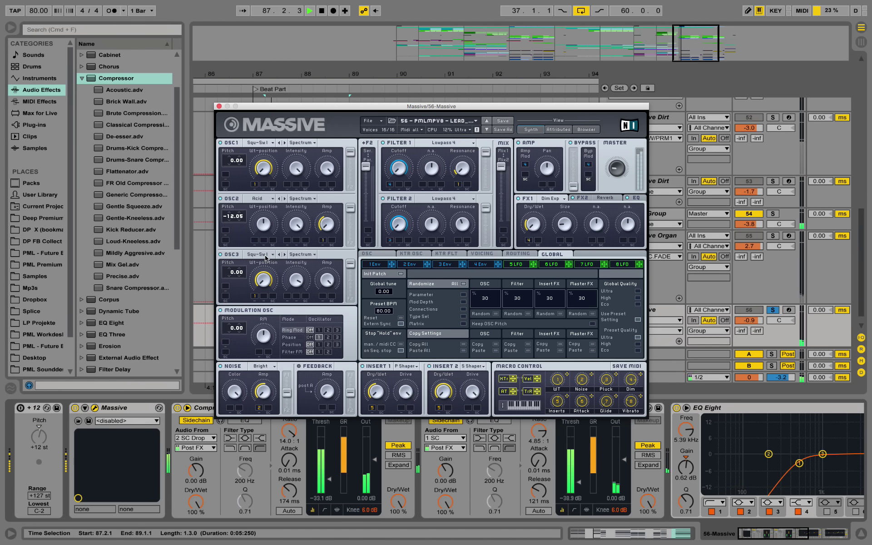
pyautogui.click(479, 254)
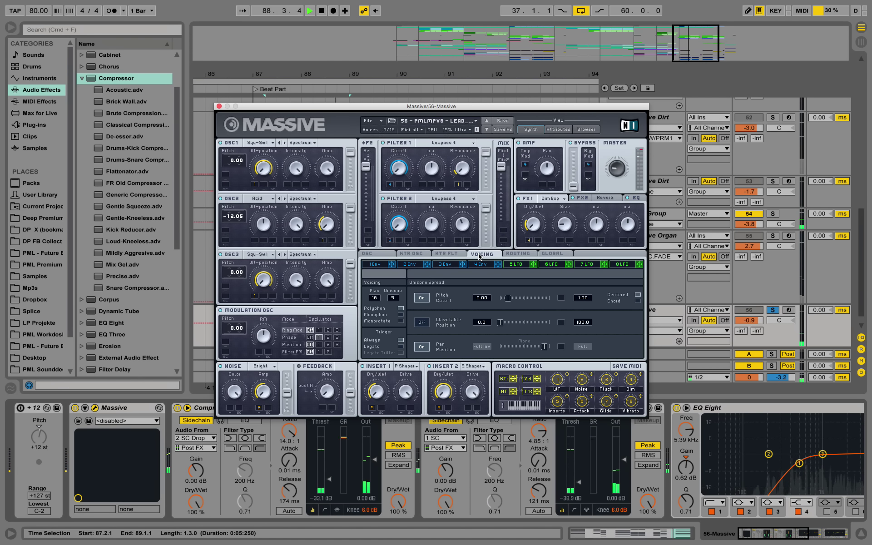
pyautogui.press('space')
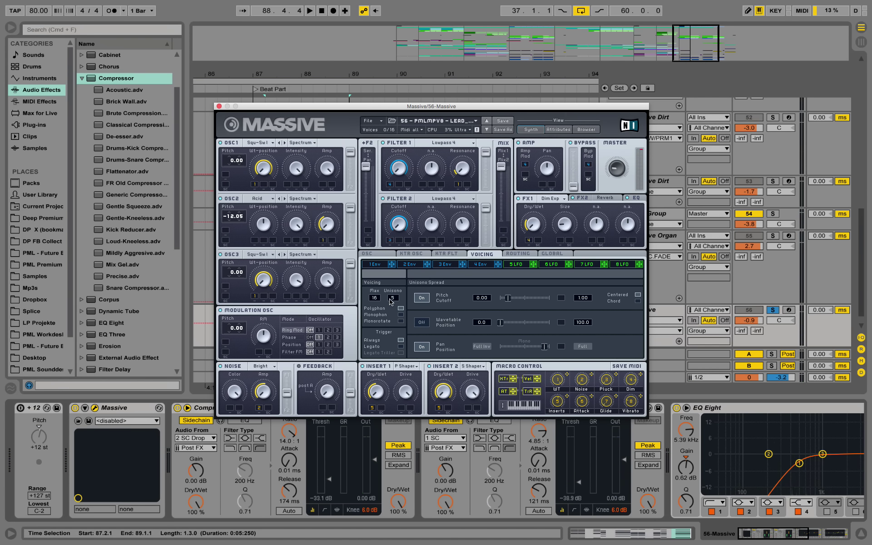
pyautogui.click(219, 106)
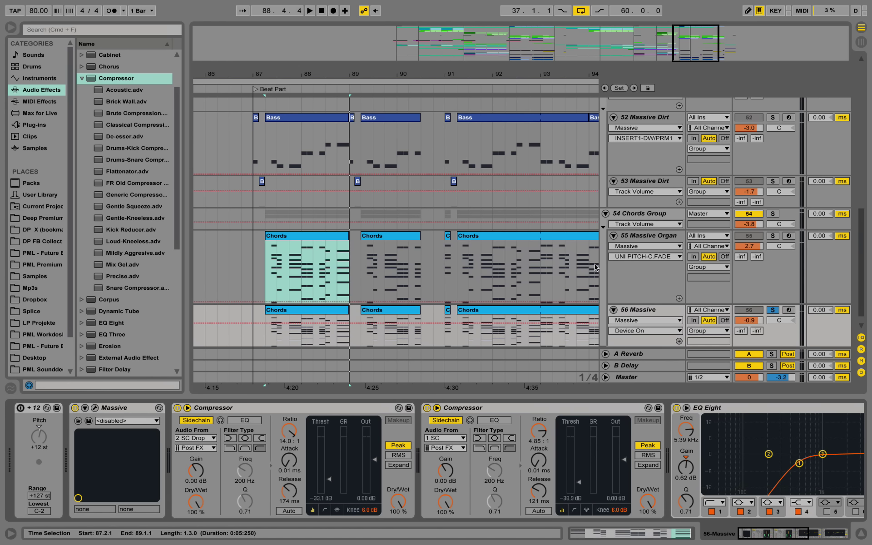
# - Unsolo the 56 Massive track and play the Beat Part with all tracks together
pyautogui.click(773, 311)
pyautogui.press('space')
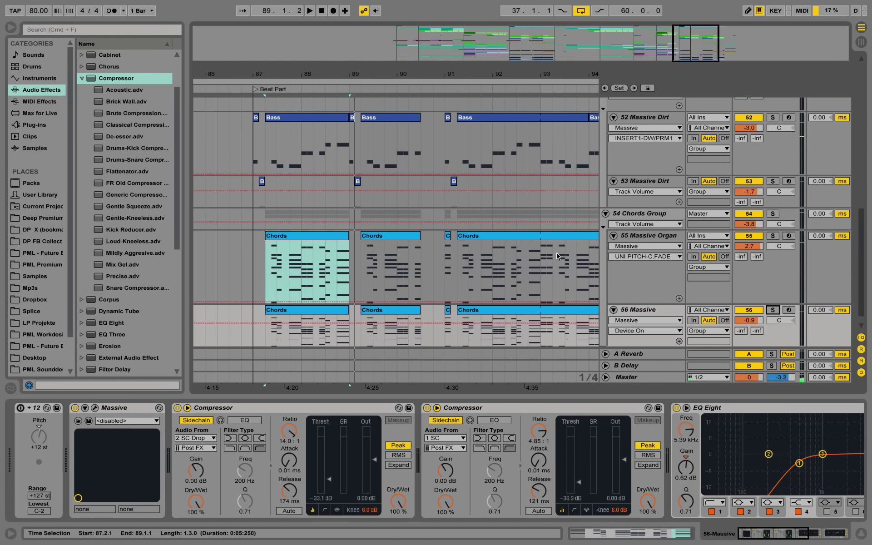
pyautogui.scroll(3, 557, 255)
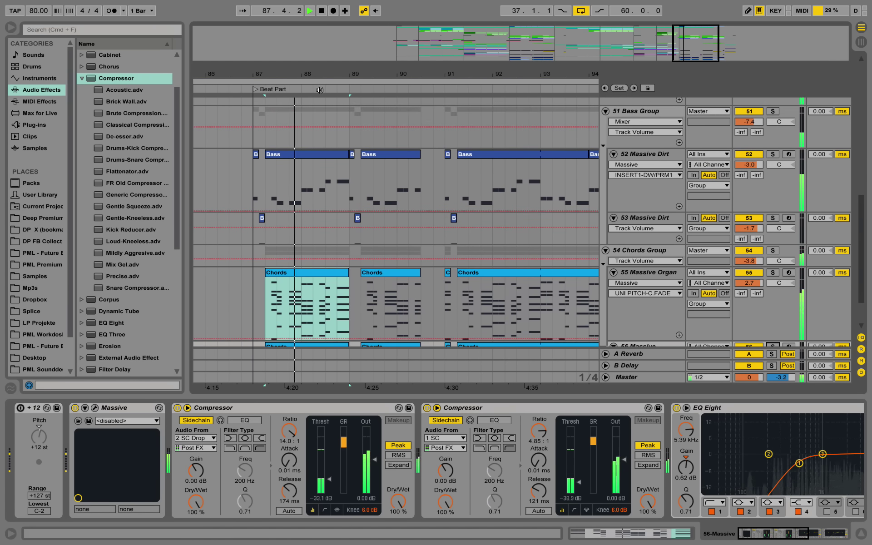
pyautogui.moveTo(264, 76); pyautogui.dragTo(302, 78)
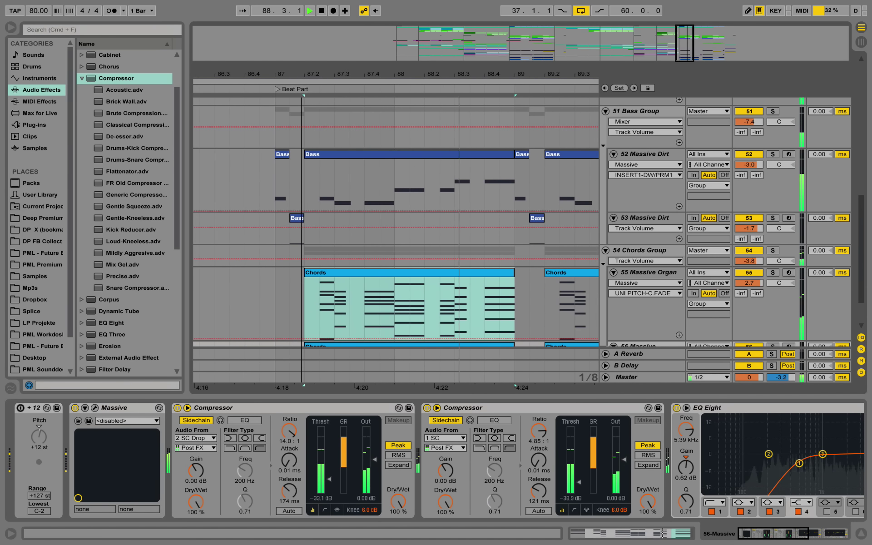
pyautogui.press('space')
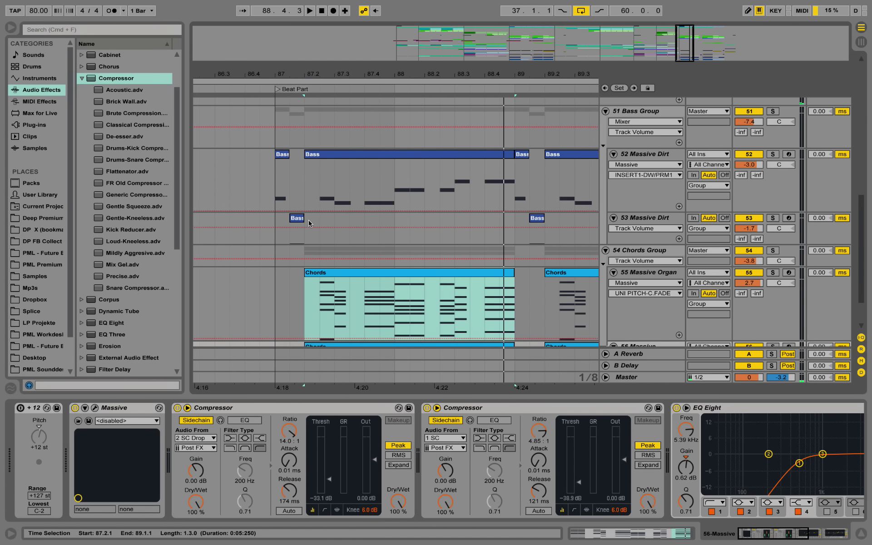
pyautogui.moveTo(297, 70); pyautogui.dragTo(298, 78)
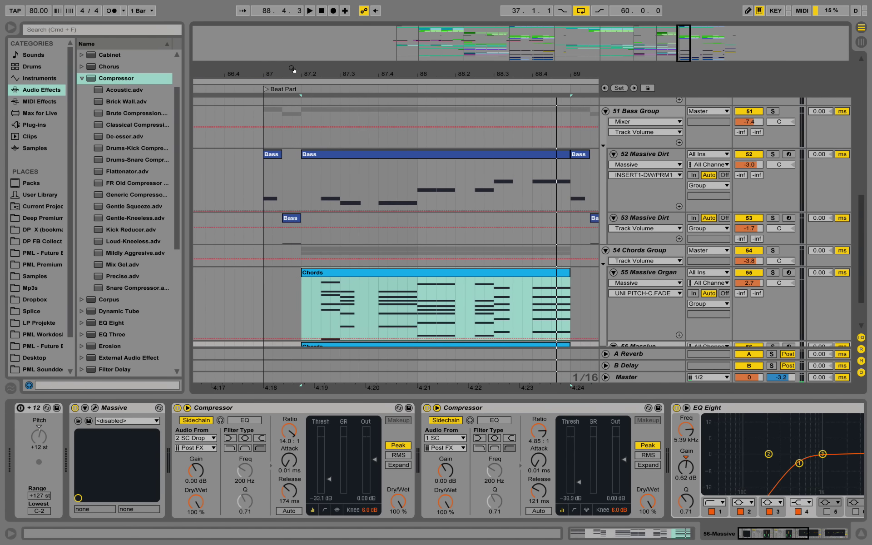
pyautogui.click(261, 170)
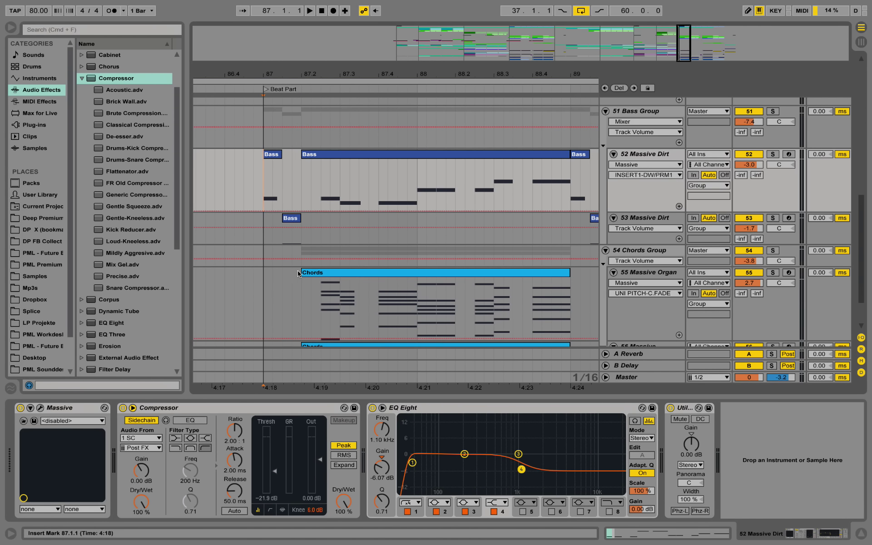
pyautogui.moveTo(300, 273); pyautogui.dragTo(264, 266)
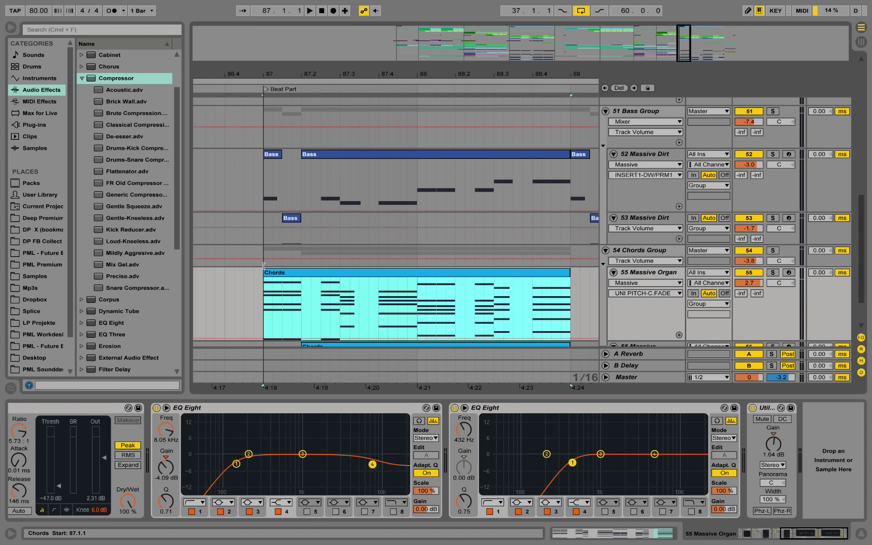
pyautogui.press('super+z')
# - Audition the arrangement from 87.1.1 to hear the chords enter after the bass
pyautogui.click(263, 278)
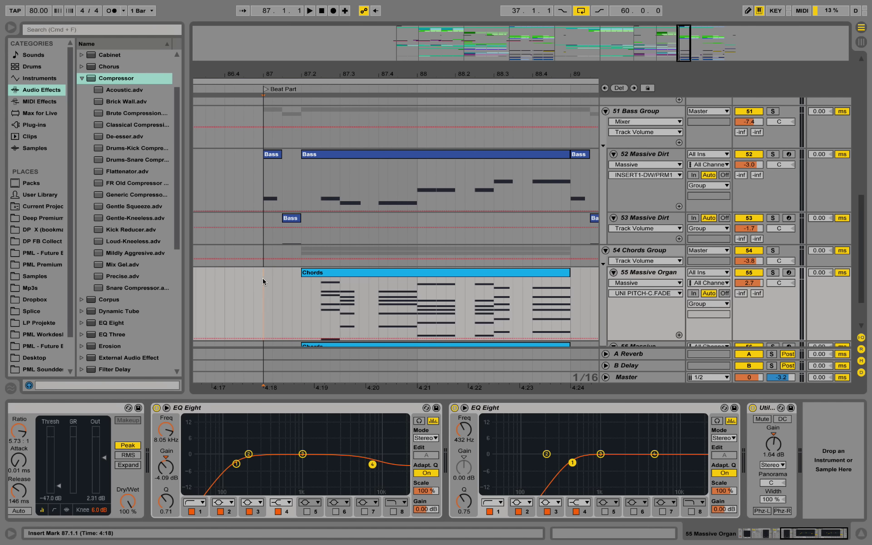
pyautogui.press('space')
pyautogui.press('space')
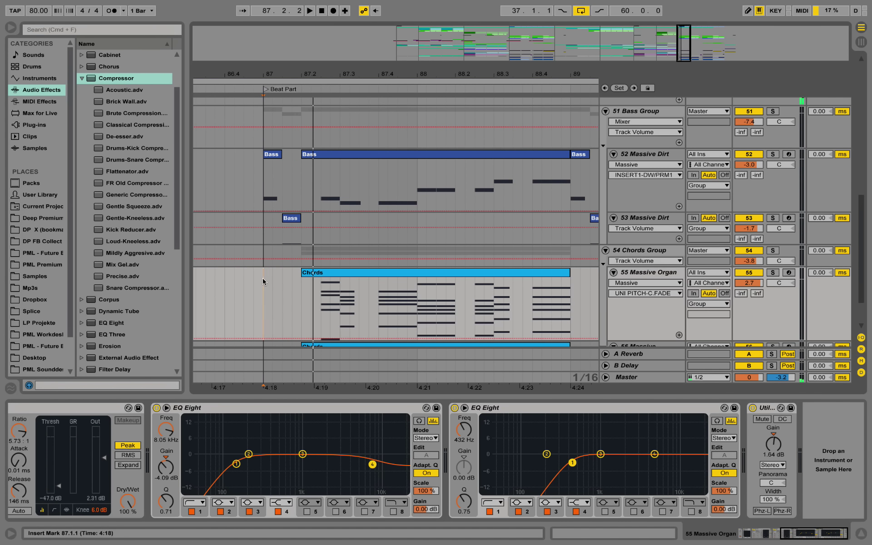
# - Extend the first Chords clip on 55 Massive Organ back to 87.1.1, audition it, and restore its start to 87.2.1
pyautogui.moveTo(301, 271); pyautogui.dragTo(266, 269)
pyautogui.press('space')
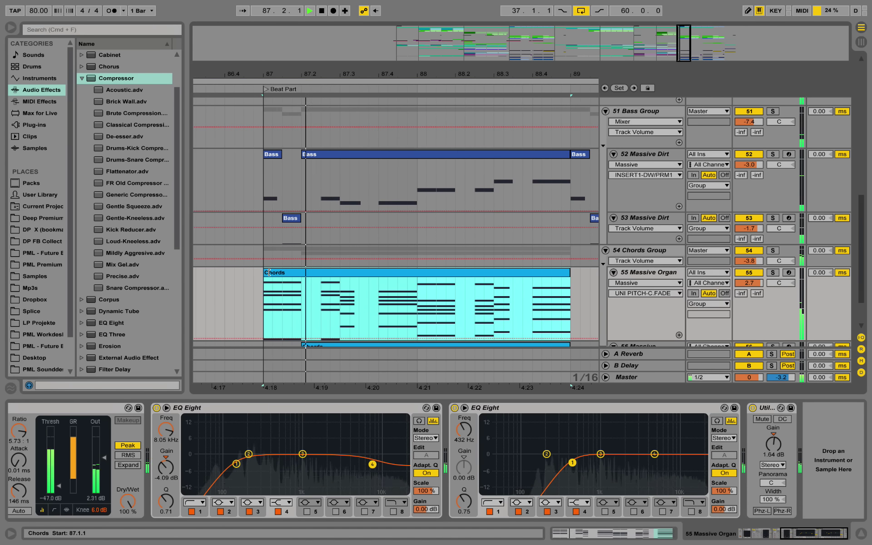
pyautogui.press('space')
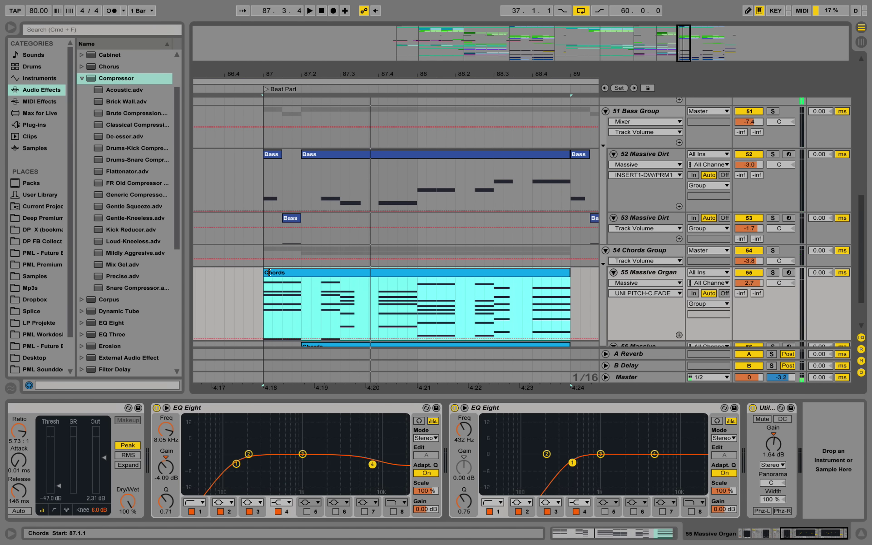
pyautogui.moveTo(269, 272); pyautogui.dragTo(302, 272)
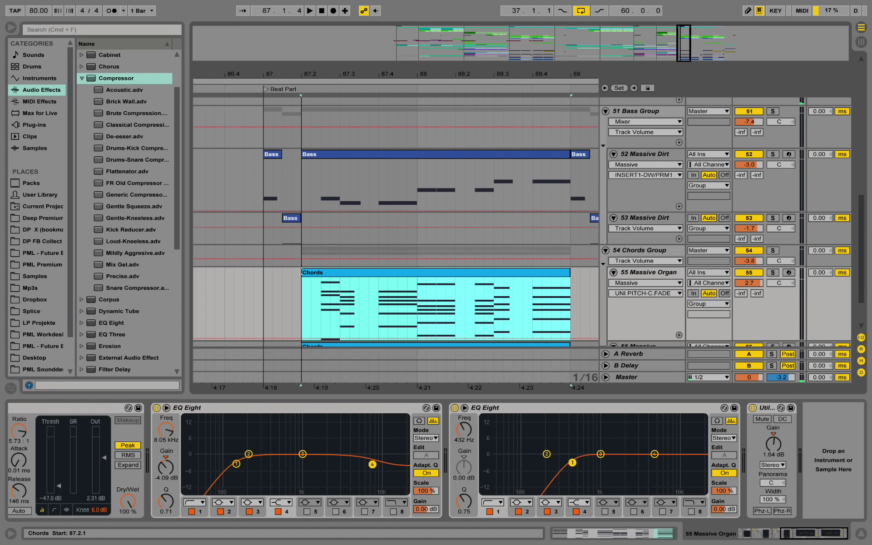
# - Solo the 50 Massive lead track, play it through the Beat Part, and select its Top Lead clip at bar 87
pyautogui.moveTo(368, 75); pyautogui.dragTo(346, 32)
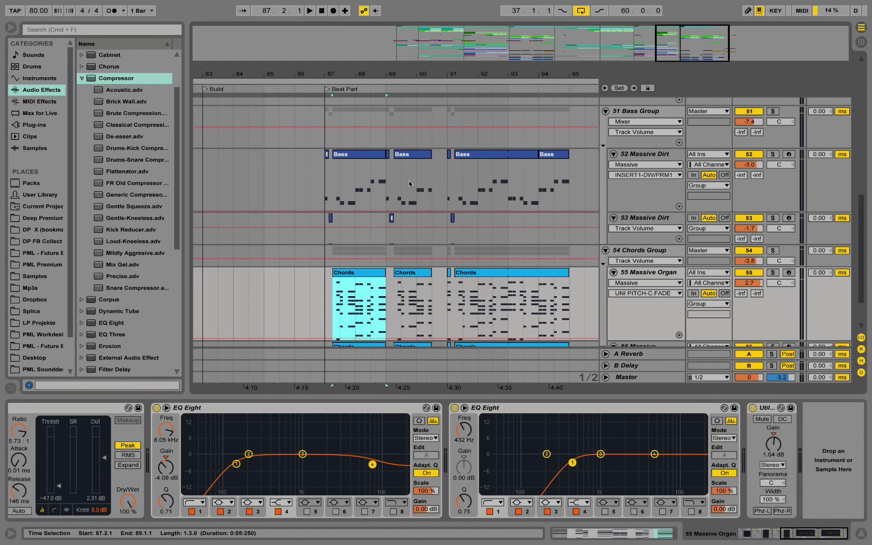
pyautogui.scroll(5, 410, 184)
pyautogui.scroll(2, 641, 201)
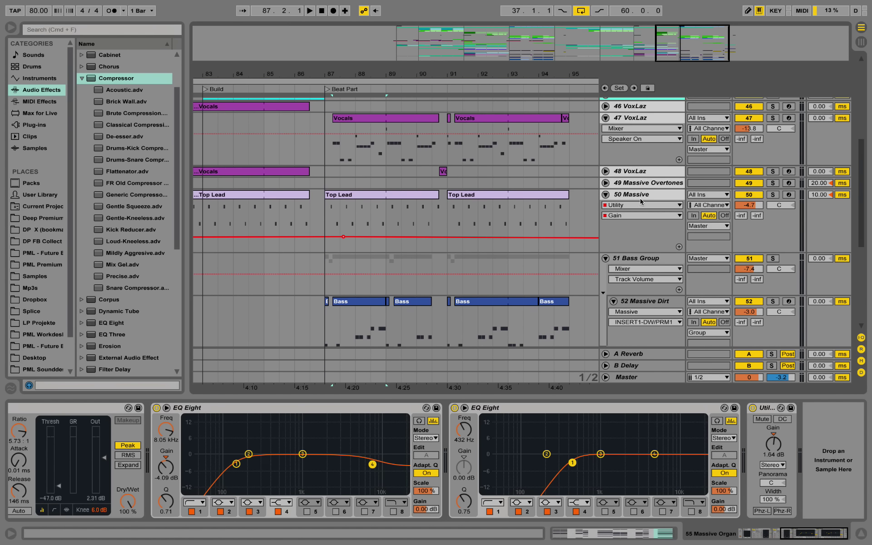
pyautogui.click(773, 194)
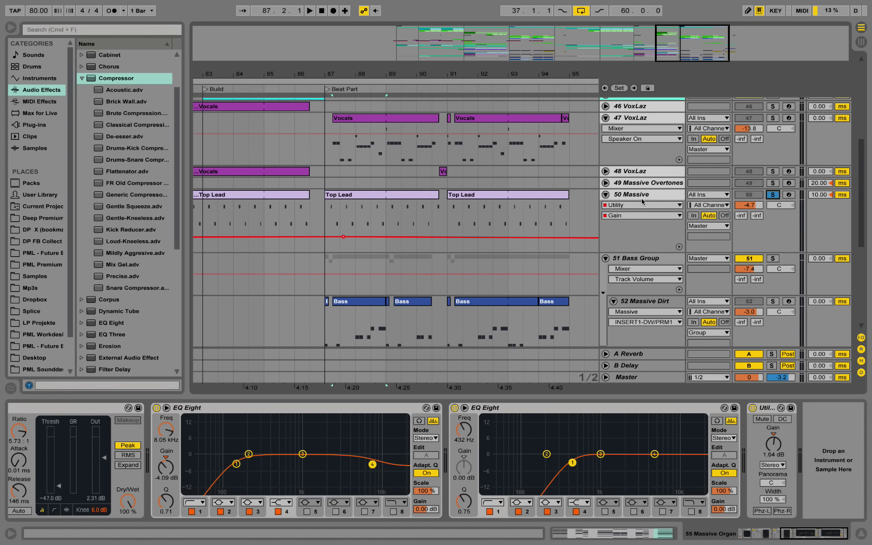
pyautogui.click(643, 202)
pyautogui.press('space')
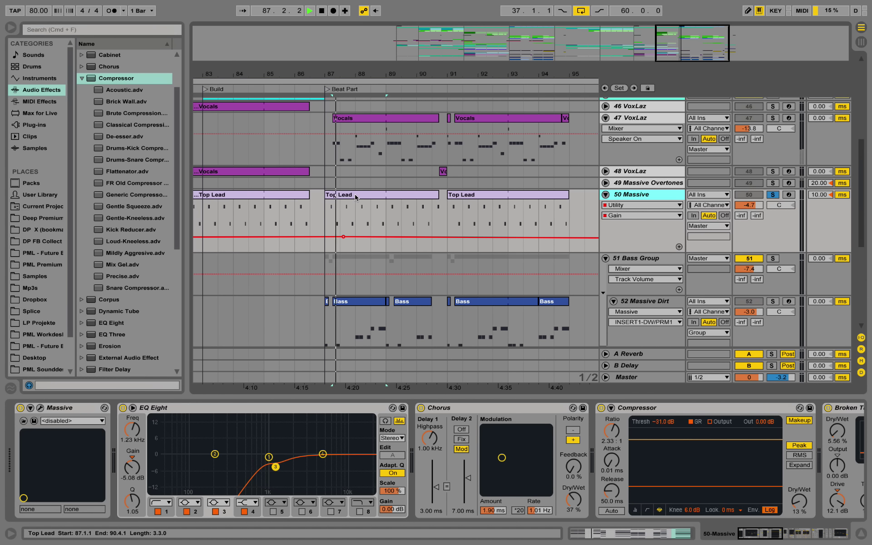
pyautogui.click(356, 198)
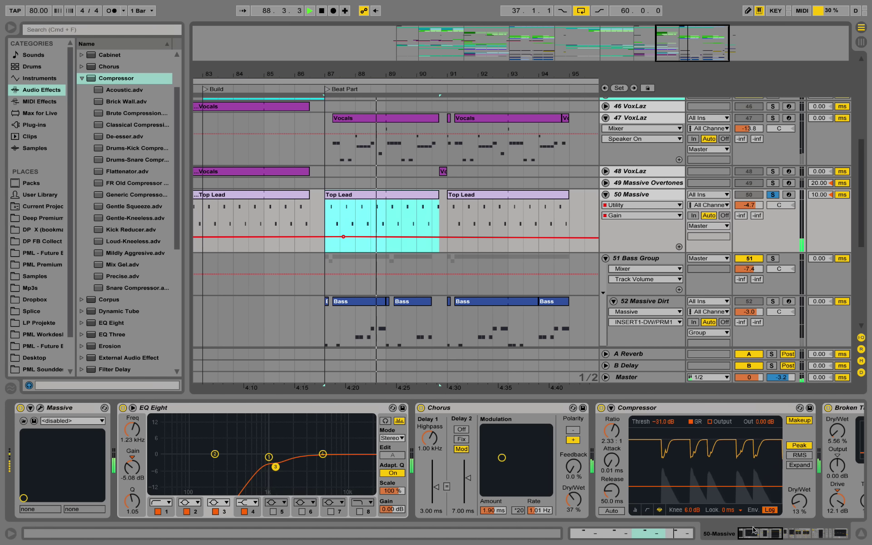
pyautogui.moveTo(762, 535)
pyautogui.mouseDown()
pyautogui.moveTo(810, 541)
pyautogui.moveTo(759, 538)
pyautogui.mouseUp()
pyautogui.press('space')
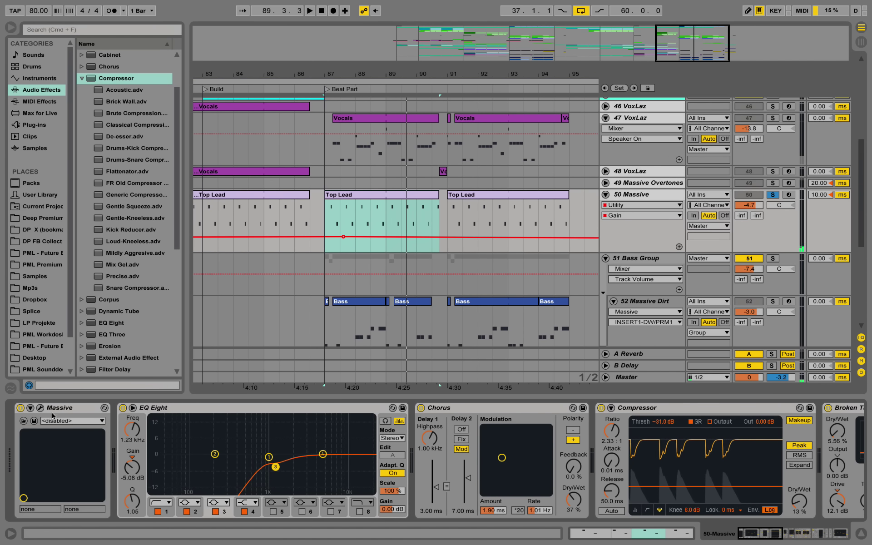
# - Open the Massive synth on track 50, examine its noise type and FX1 effect choices, and close the synth window
pyautogui.click(39, 407)
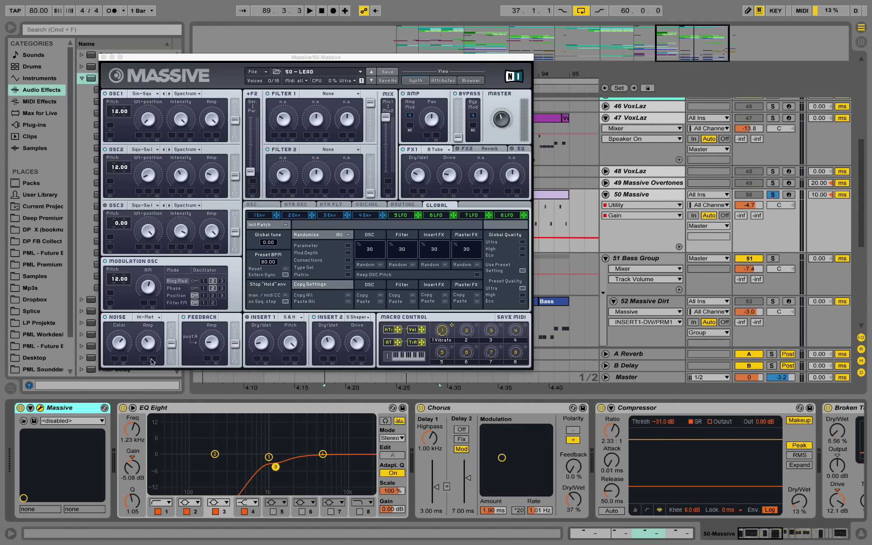
pyautogui.click(152, 319)
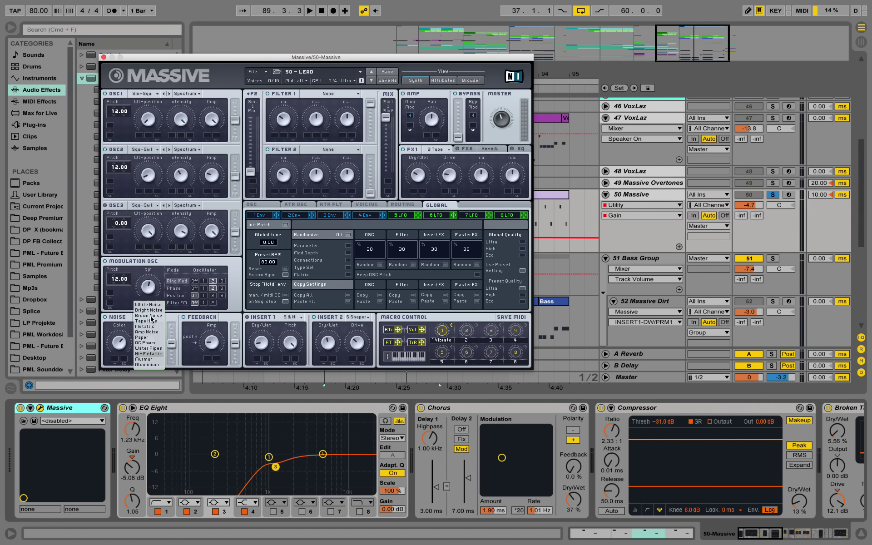
pyautogui.click(161, 354)
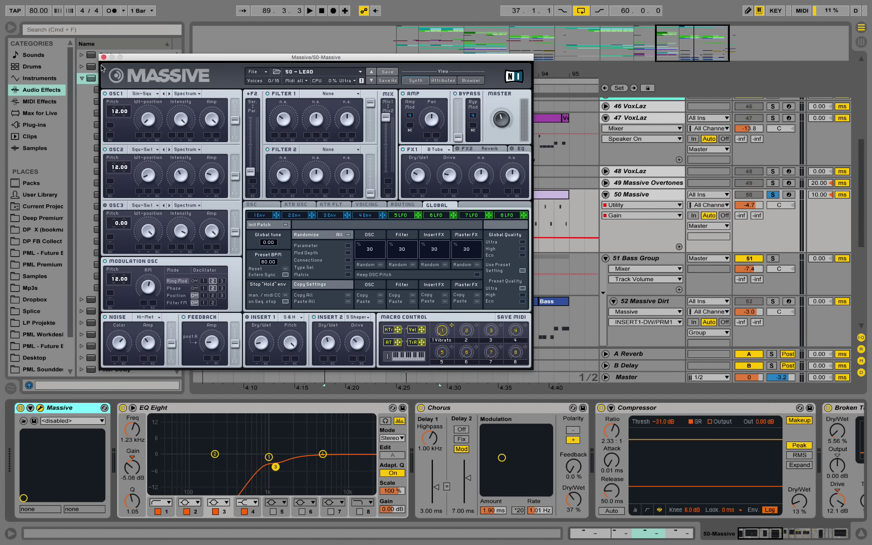
pyautogui.click(431, 150)
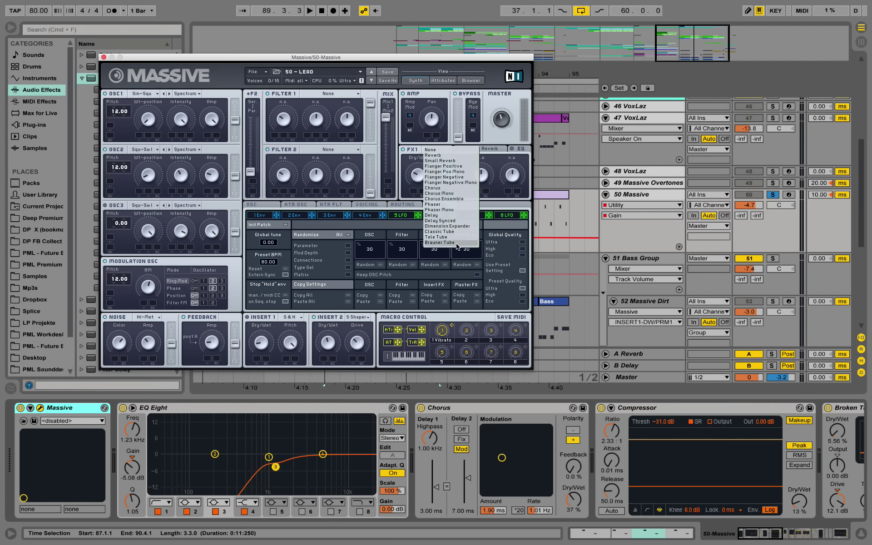
pyautogui.click(457, 243)
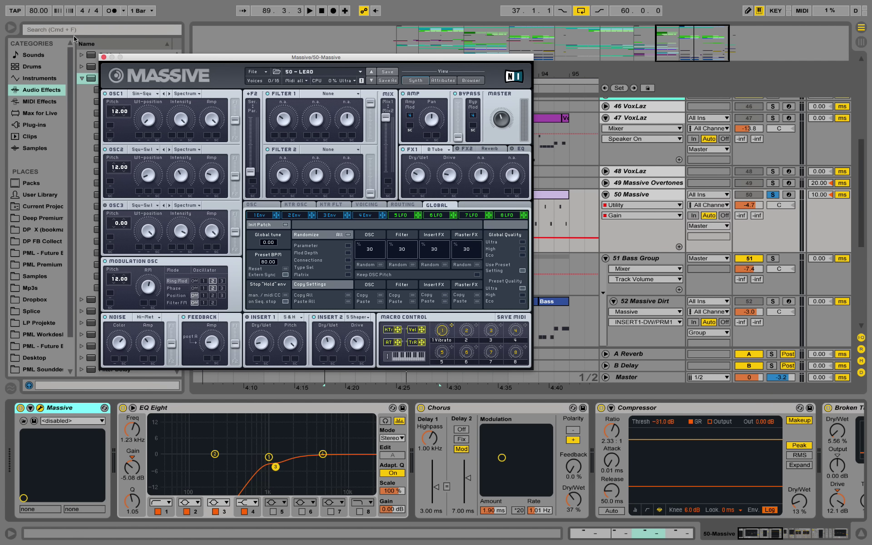
pyautogui.click(103, 56)
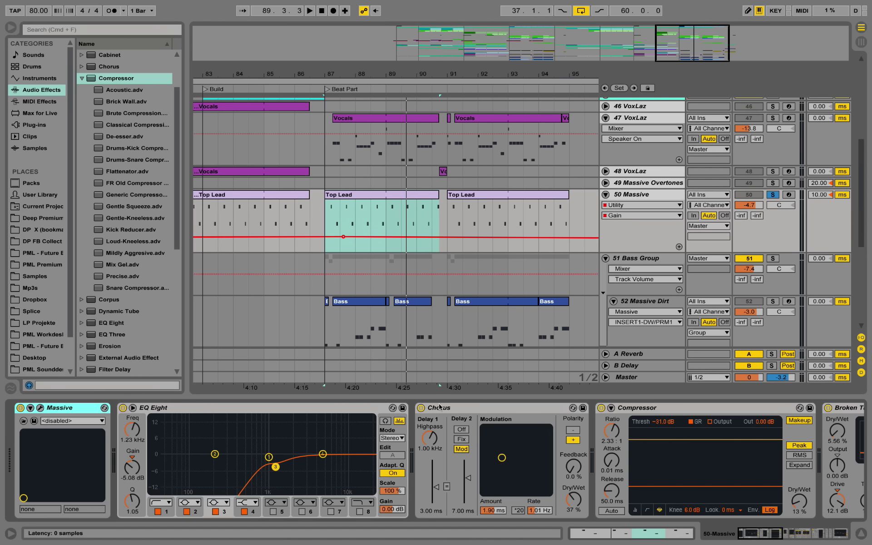
# - Switch off the EQ Eight at the end of the 50 Massive track's device chain
pyautogui.moveTo(749, 536); pyautogui.dragTo(817, 535)
pyautogui.click(511, 408)
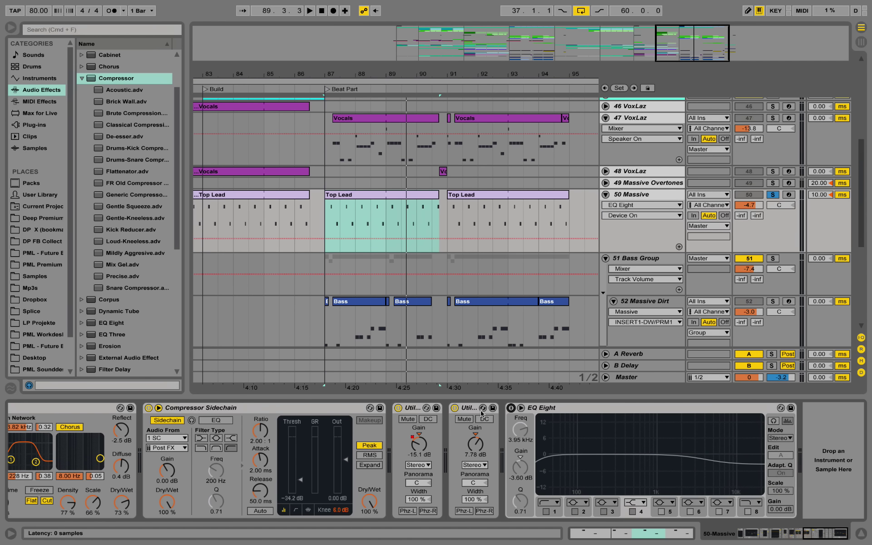
# - Switch off both Utility devices and the Compressor Sidechain in the 50 Massive device chain
pyautogui.click(455, 408)
pyautogui.click(399, 408)
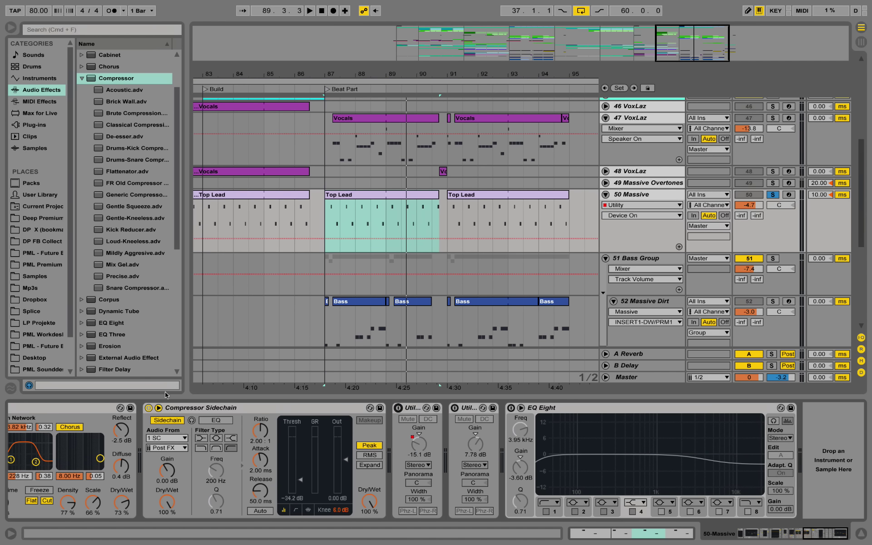
pyautogui.click(149, 408)
# - Switch off the Sine 16 Max, Broken Tube, Compressor and Chorus devices on the 50 Massive track
pyautogui.moveTo(817, 536); pyautogui.dragTo(777, 538)
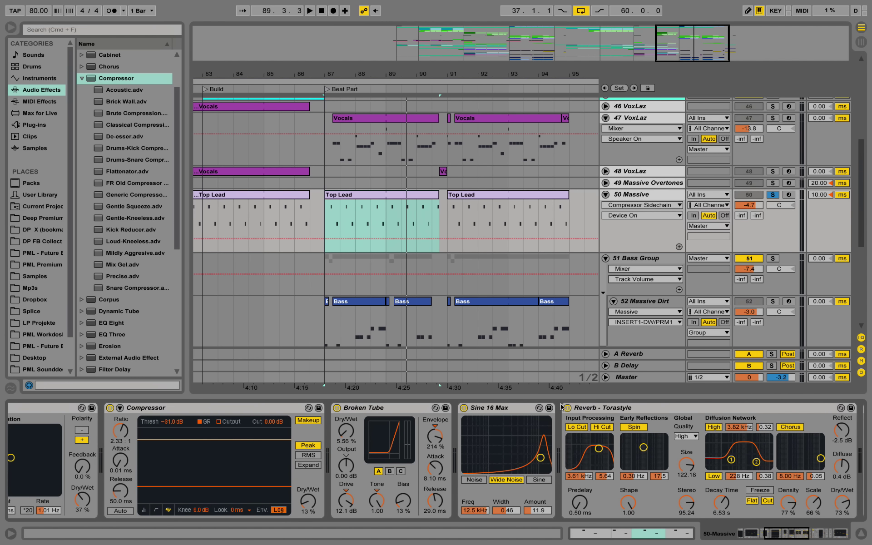
pyautogui.click(464, 408)
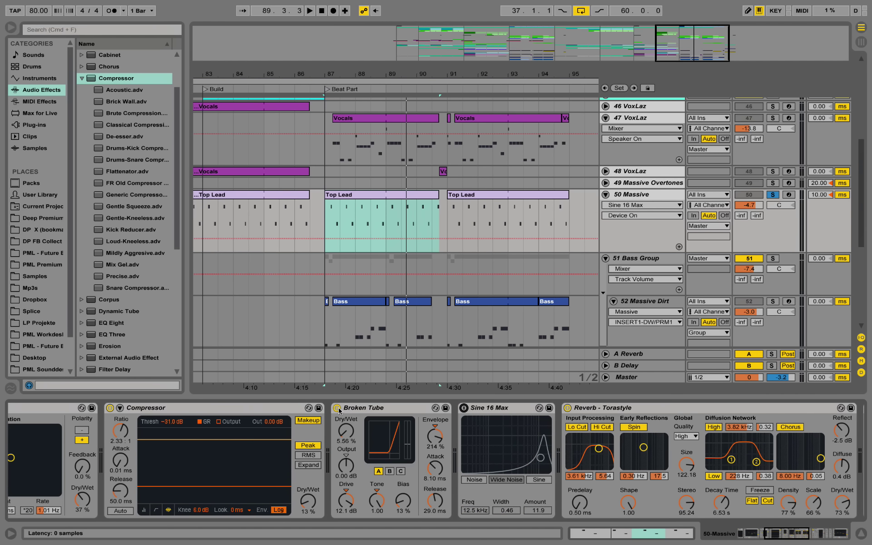
pyautogui.click(338, 408)
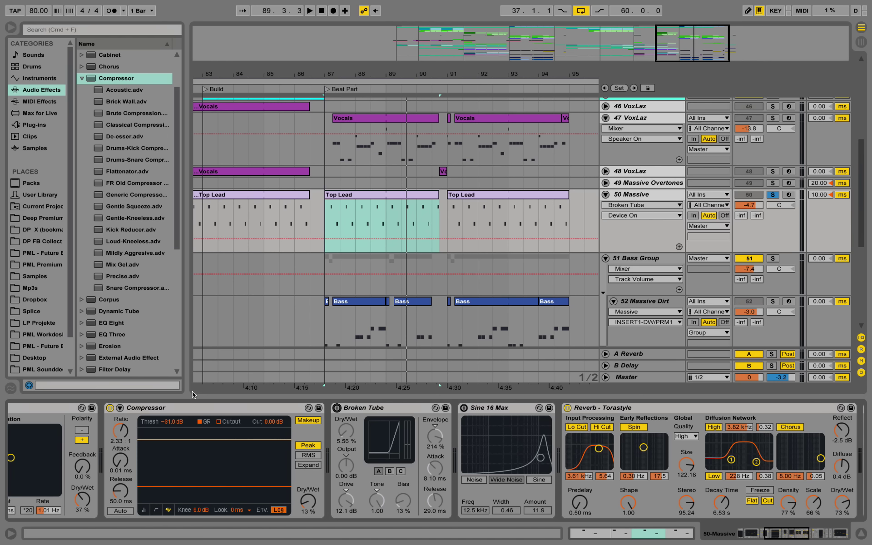
pyautogui.click(110, 408)
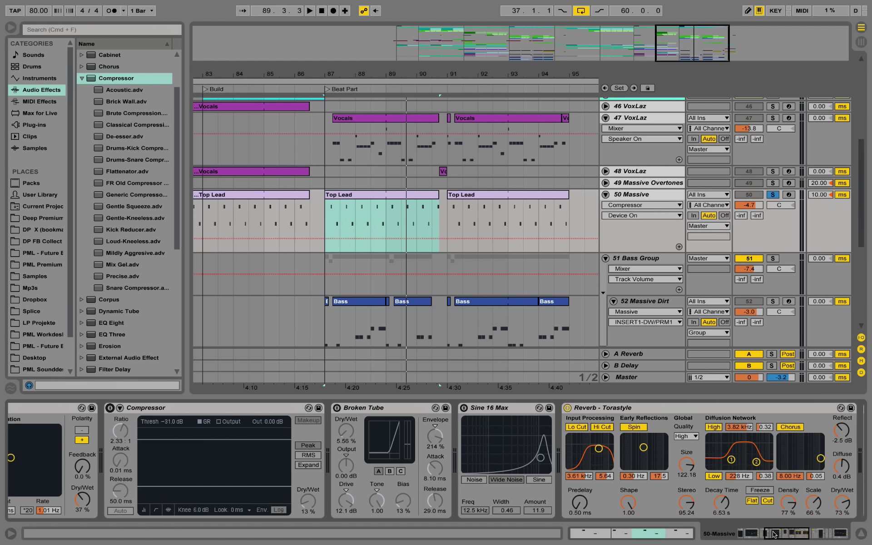
pyautogui.moveTo(775, 535); pyautogui.dragTo(735, 539)
pyautogui.click(421, 408)
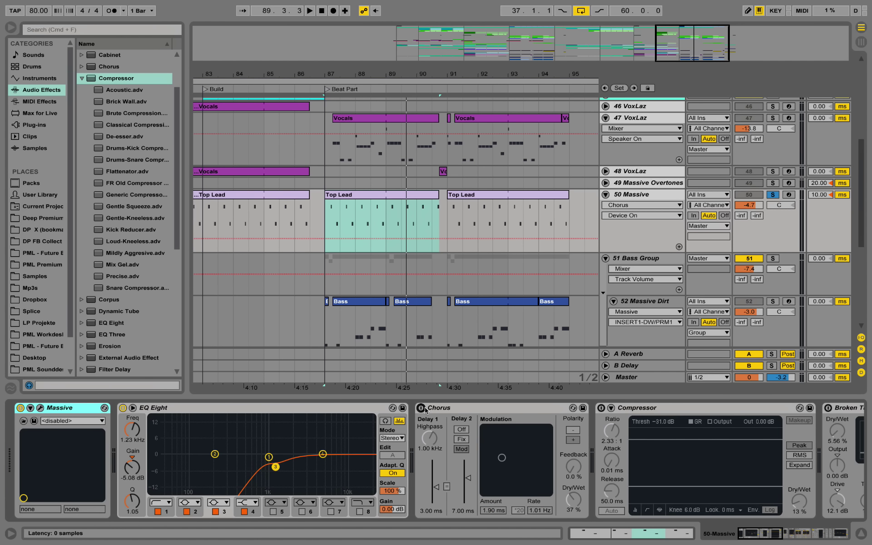
# - Play the soloed lead from bar 87 and switch the Chorus on during playback
pyautogui.press('space')
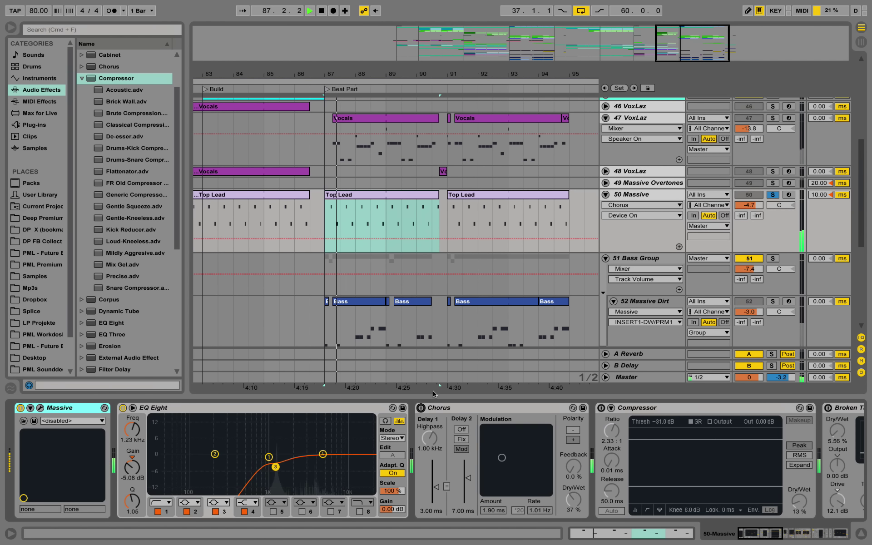
pyautogui.click(421, 408)
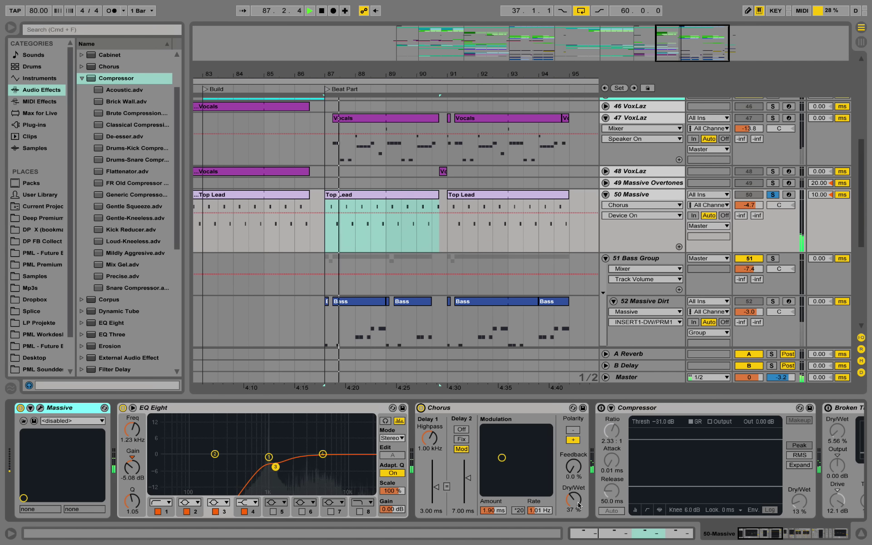
# - Try a Chorus Dry/Wet of 87 % while listening, stop playback, and undo only that change, keeping the Chorus on
pyautogui.moveTo(579, 505); pyautogui.dragTo(579, 482)
pyautogui.press('space')
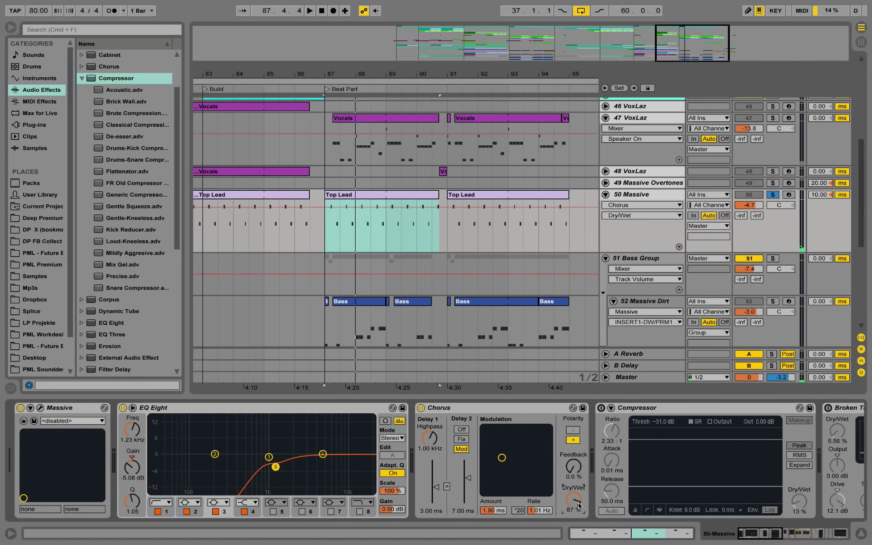
pyautogui.press('super+z')
pyautogui.press('super+z')
pyautogui.press('super+shift+z')
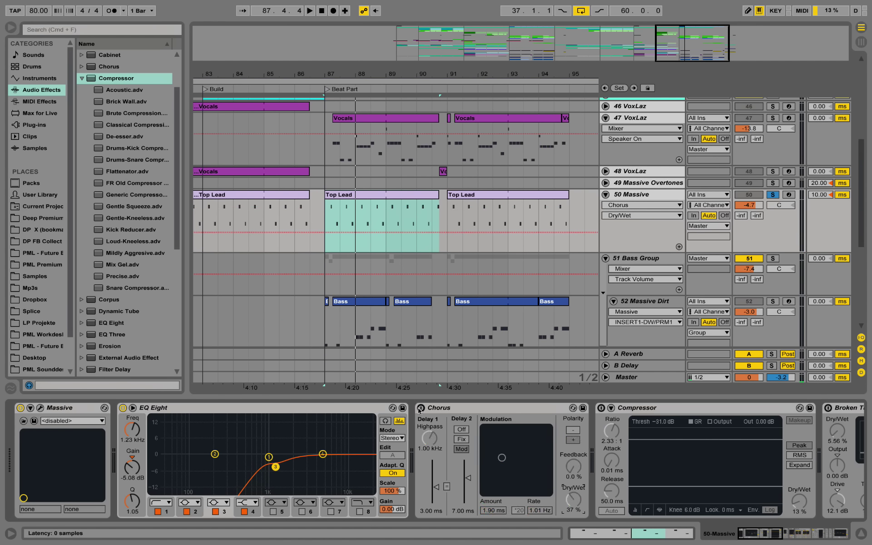
# - Switch on the Compressor after the Chorus and audition the lead from bar 87
pyautogui.click(601, 409)
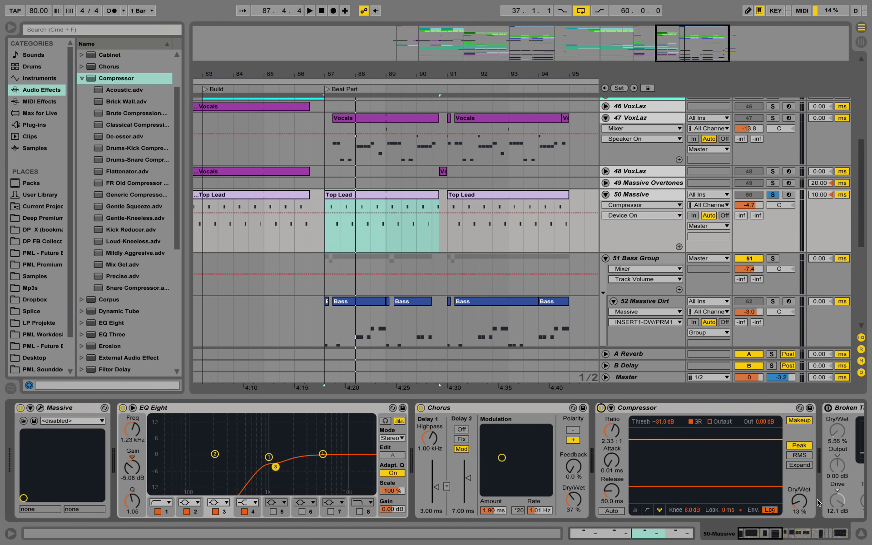
pyautogui.click(772, 535)
pyautogui.press('space')
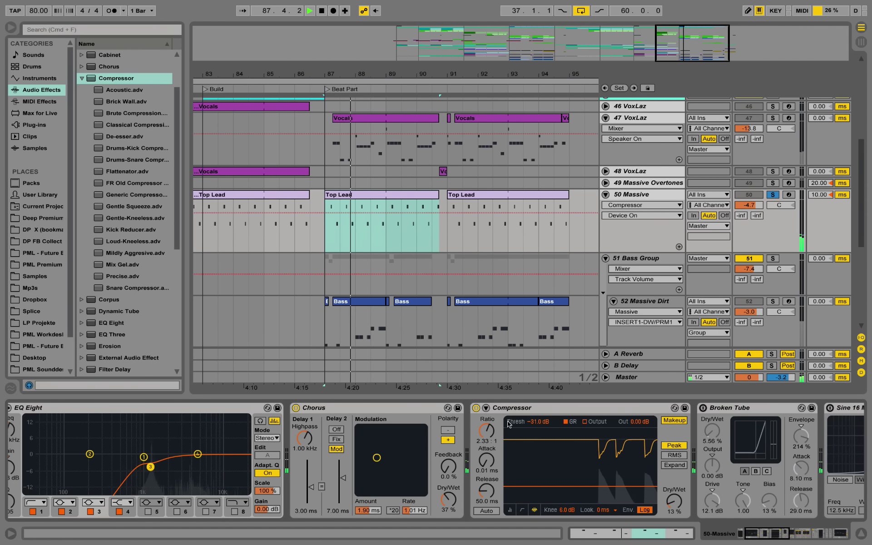
pyautogui.press('space')
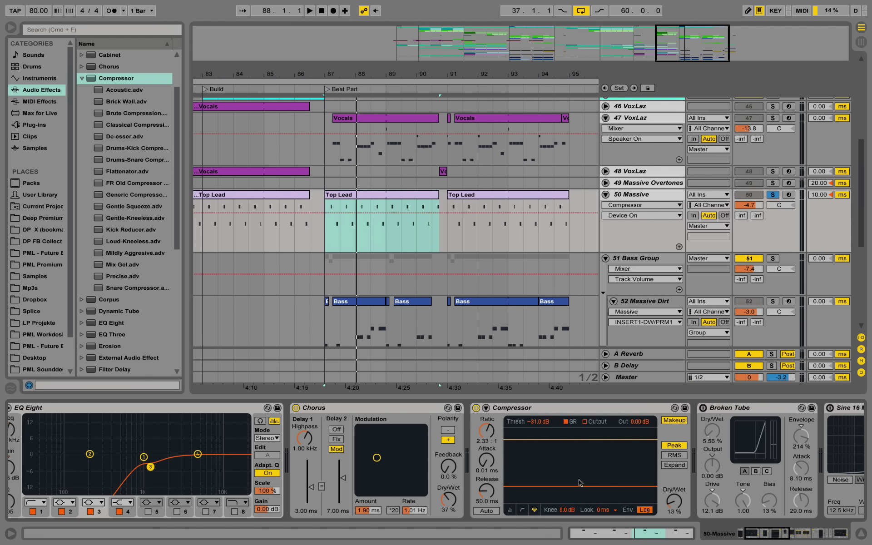
# - Switch on the Broken Tube, audition the lead through it, and inspect its Dry/Wet and Output controls
pyautogui.click(703, 408)
pyautogui.moveTo(783, 532); pyautogui.dragTo(791, 540)
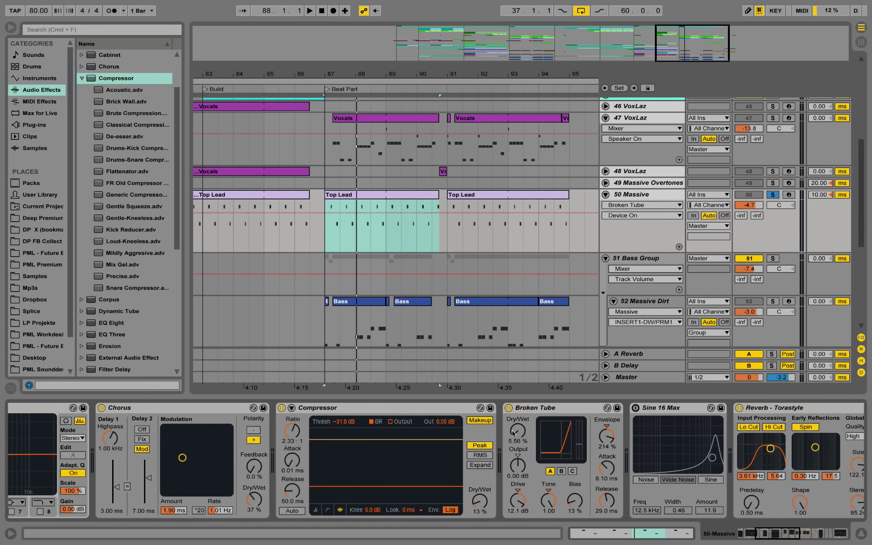
pyautogui.press('space')
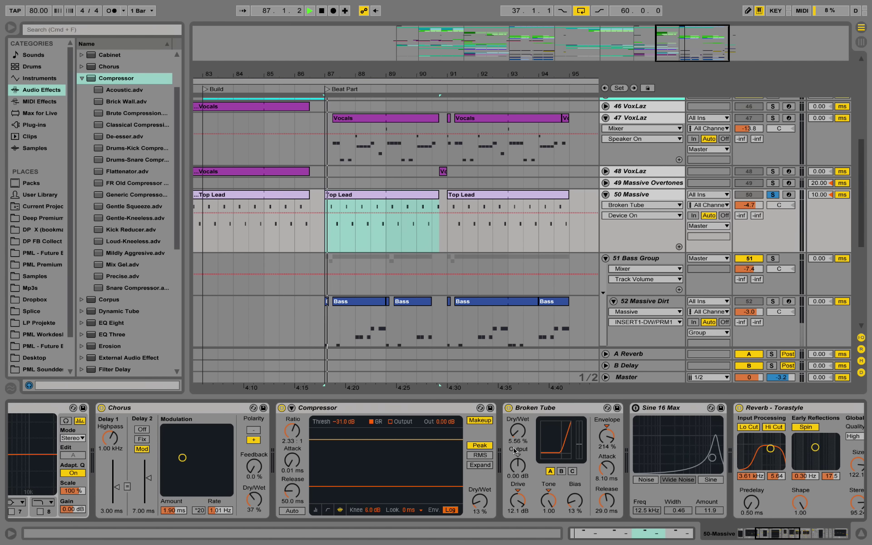
pyautogui.moveTo(518, 432)
pyautogui.mouseDown()
pyautogui.moveTo(518, 353)
pyautogui.moveTo(517, 431)
pyautogui.mouseUp()
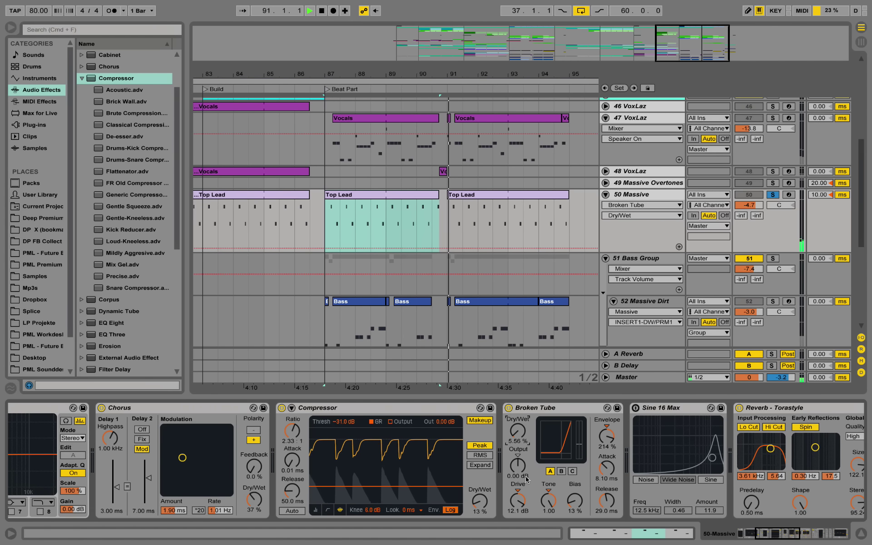
pyautogui.press('space')
pyautogui.click(518, 466)
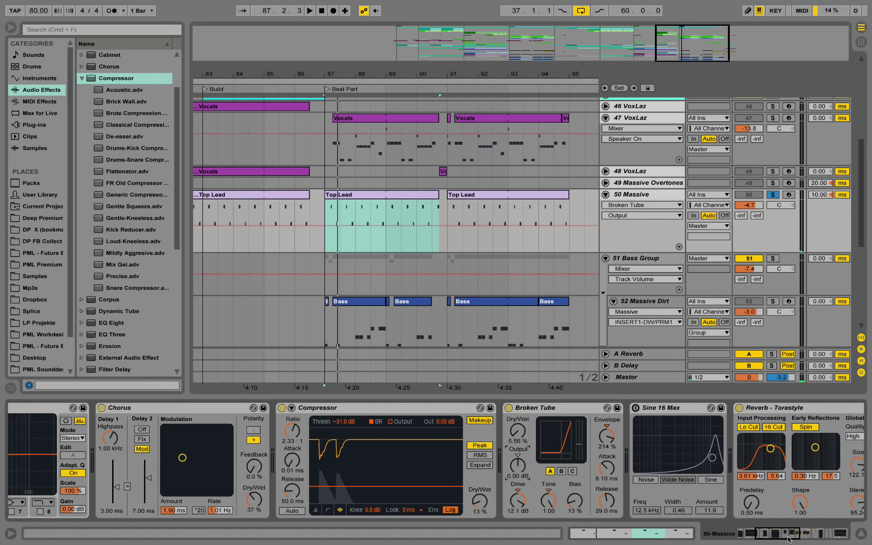
# - Switch on Sine 16 Max on the lead and unfold the Erosion presets among the audio effects in the browser
pyautogui.moveTo(783, 536); pyautogui.dragTo(790, 539)
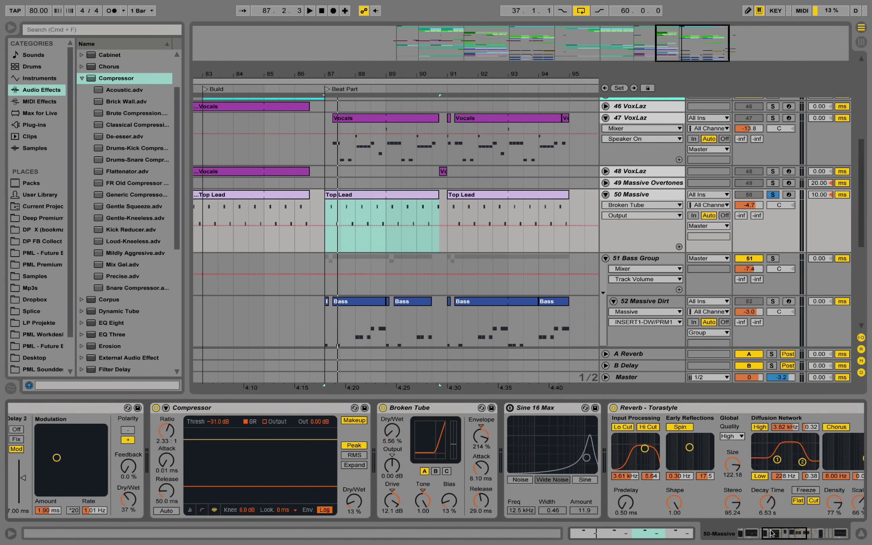
pyautogui.click(513, 409)
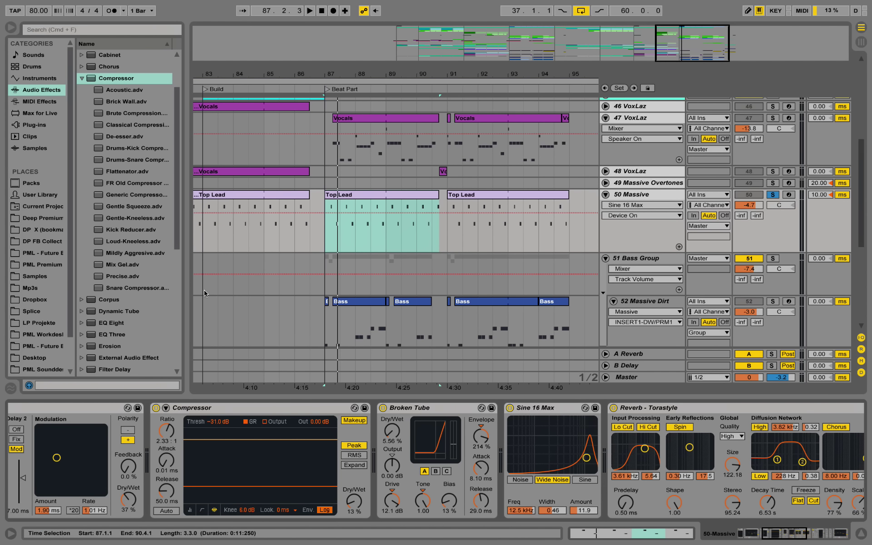
pyautogui.scroll(-5, 204, 290)
pyautogui.click(89, 349)
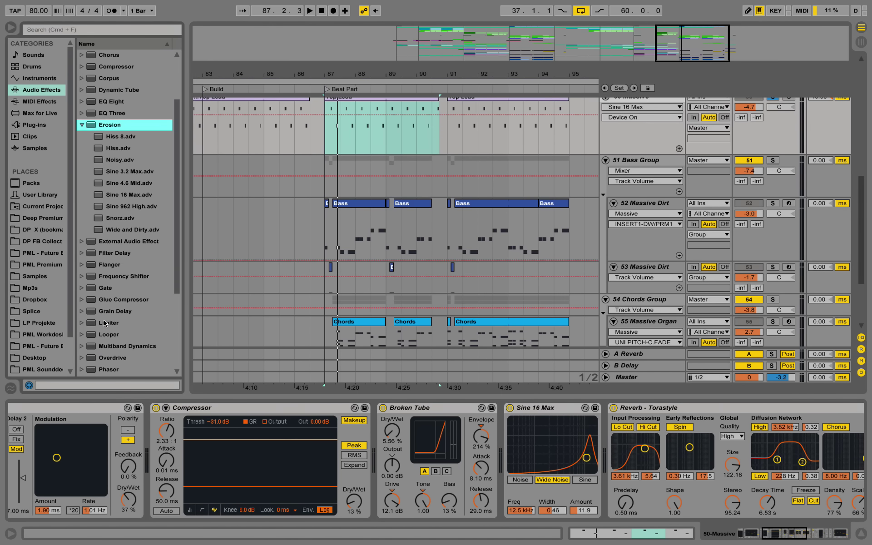
pyautogui.scroll(4, 522, 282)
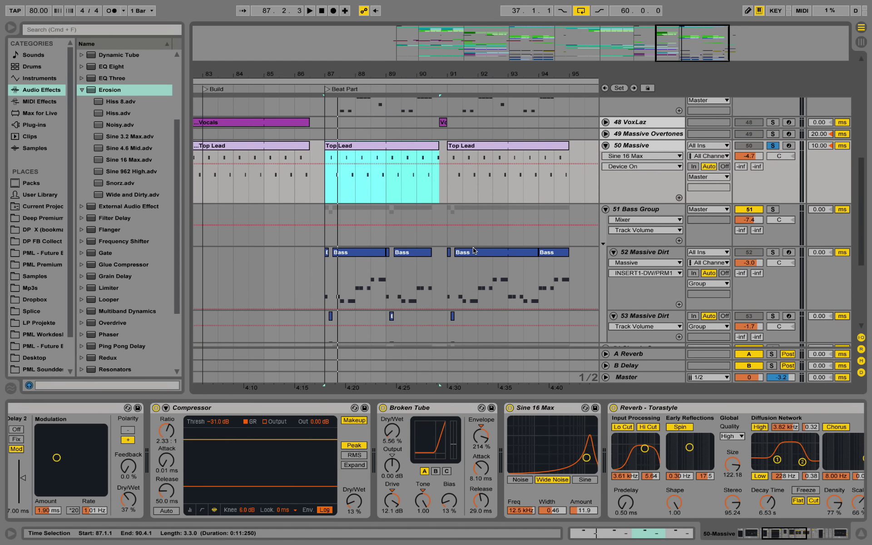
# - Audition Sine 16 Max, try it at 371 Hz with an Amount of 200 during playback, and undo that change
pyautogui.press('space')
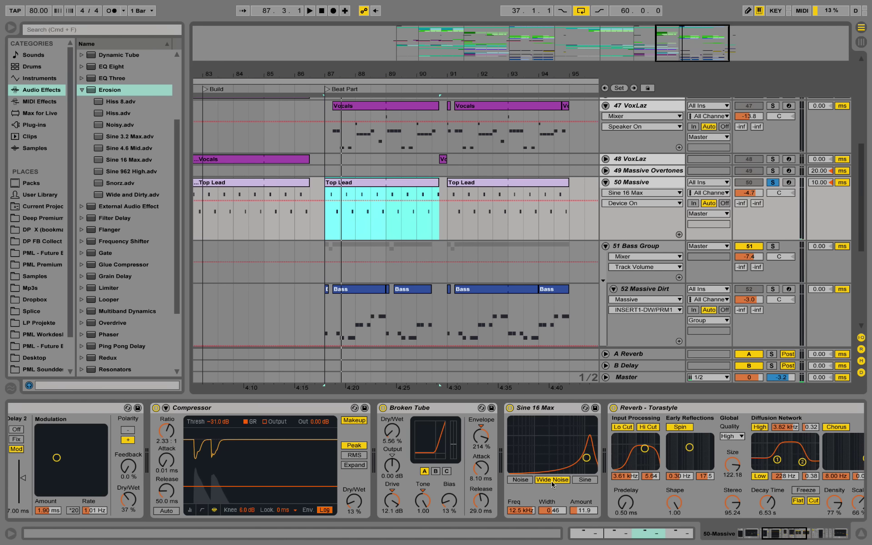
pyautogui.press('space')
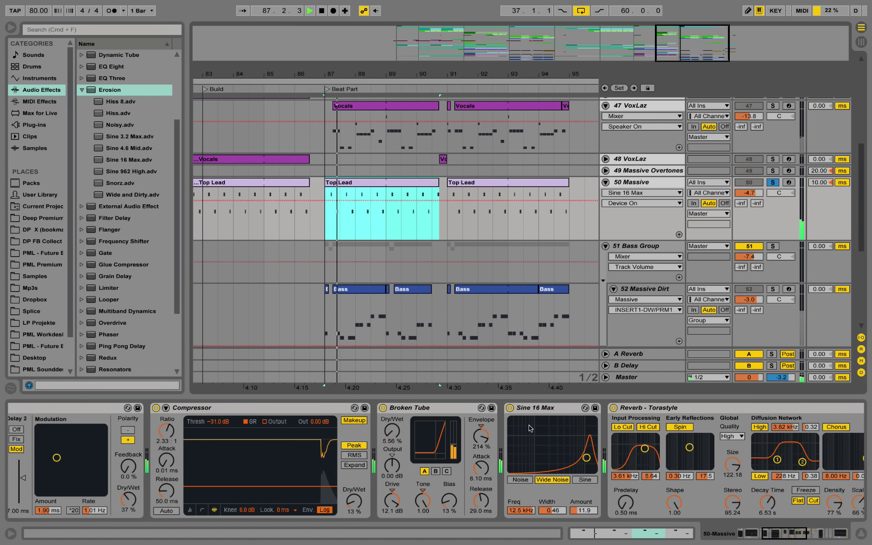
pyautogui.moveTo(535, 435); pyautogui.dragTo(515, 418)
pyautogui.press('space')
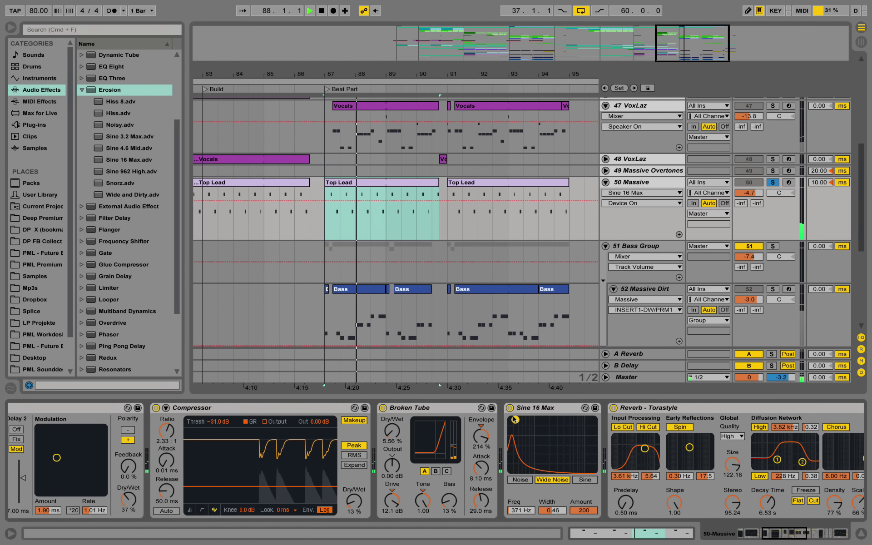
pyautogui.press('super+z')
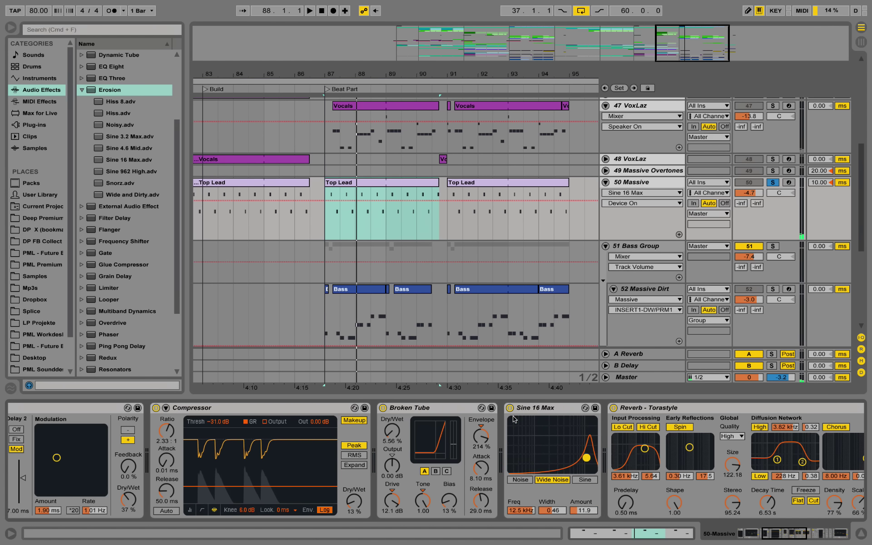
# - Compare the lead with Sine 16 Max bypassed and switched on again during playback
pyautogui.click(512, 410)
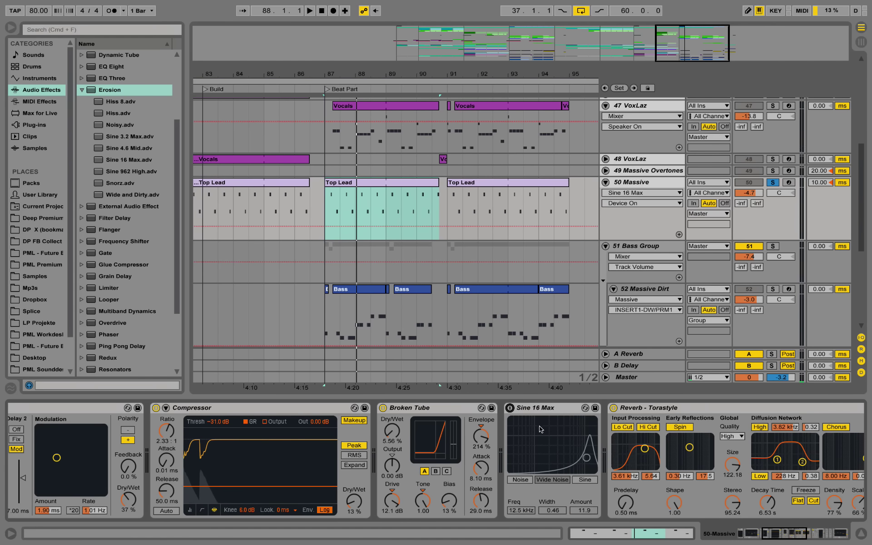
pyautogui.press('space')
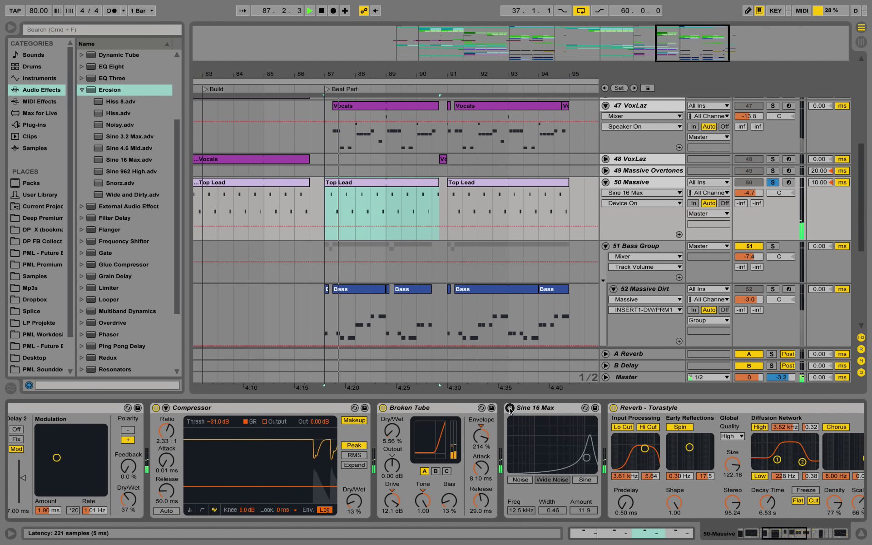
pyautogui.click(510, 409)
pyautogui.press('space')
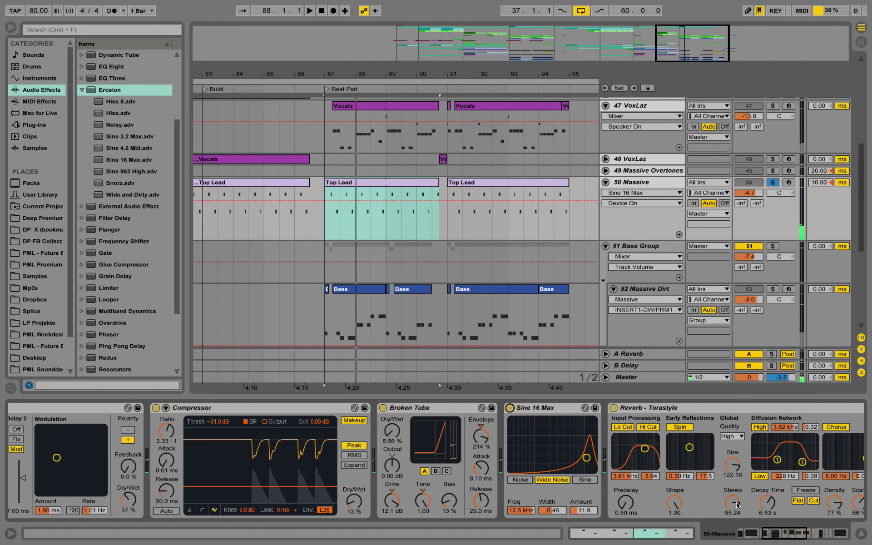
# - Examine the Reverb - Torastyle settings in the lead's device chain and audition the lead through it
pyautogui.hscroll(5, 513, 436)
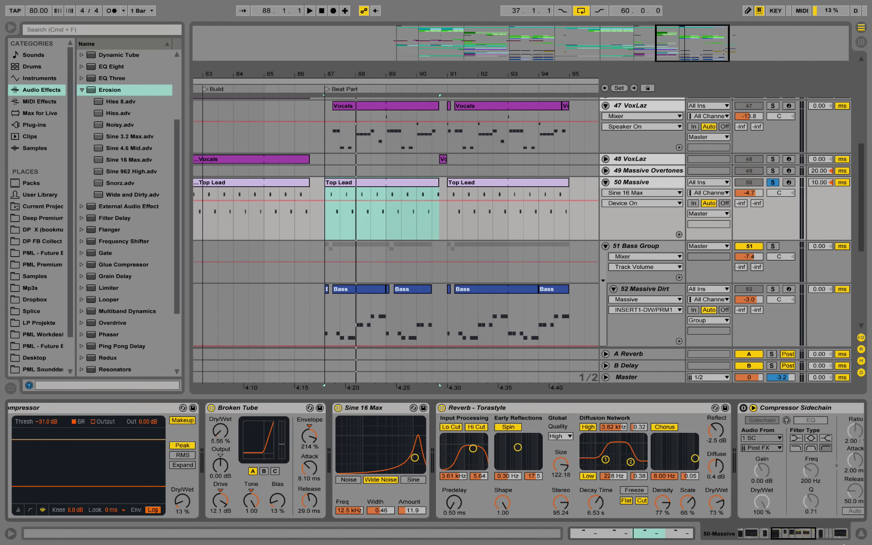
pyautogui.moveTo(813, 538); pyautogui.dragTo(823, 539)
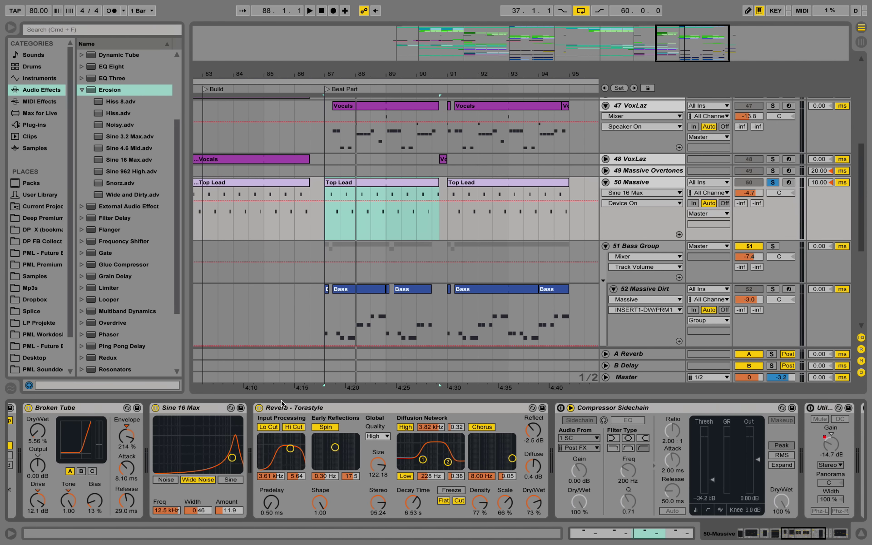
pyautogui.press('space')
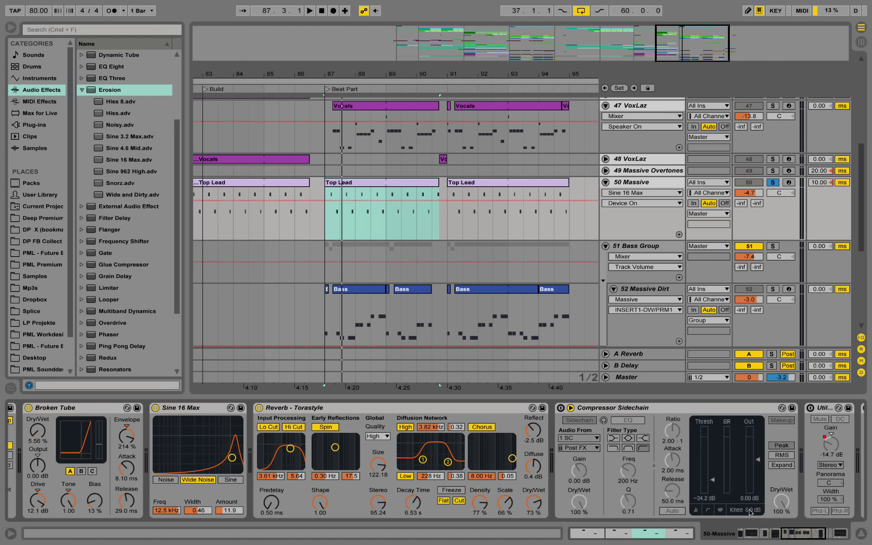
# - Switch on the Compressor Sidechain after the reverb and audition its ducking on the lead
pyautogui.hscroll(5, 664, 490)
pyautogui.click(458, 408)
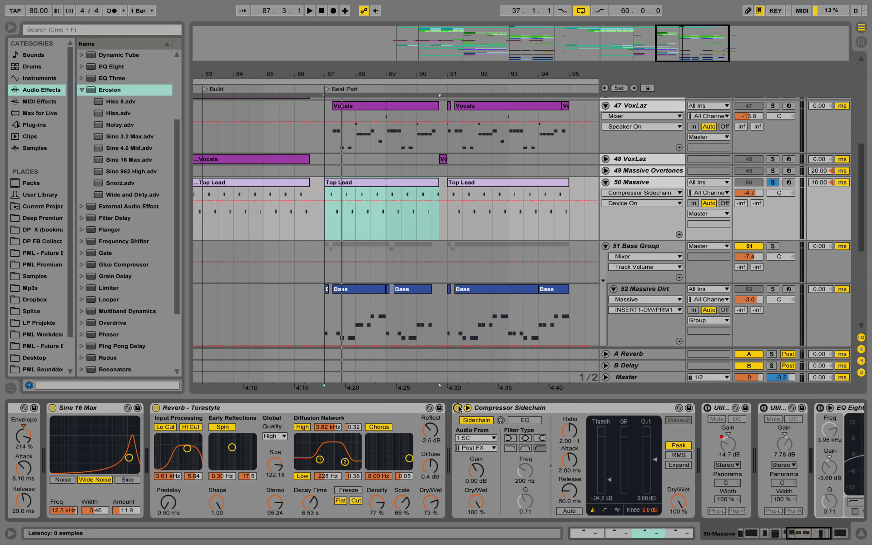
pyautogui.press('space')
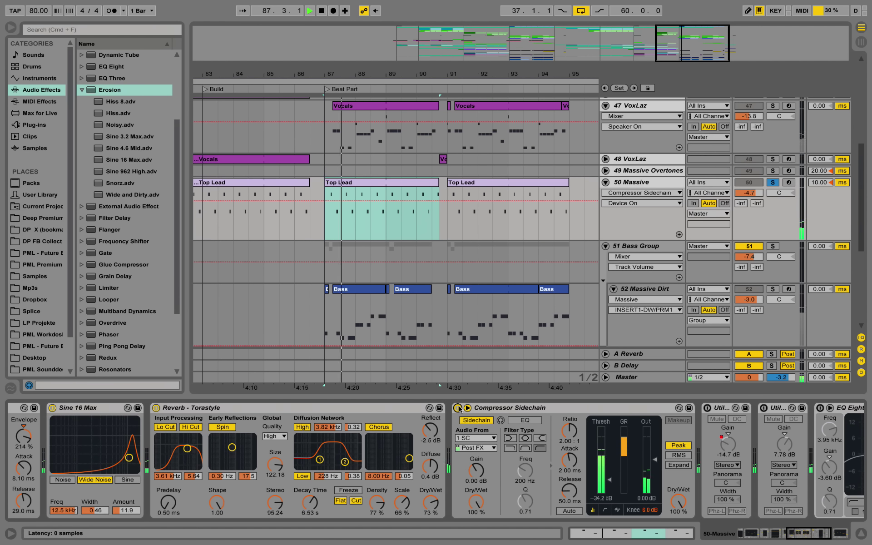
pyautogui.press('space')
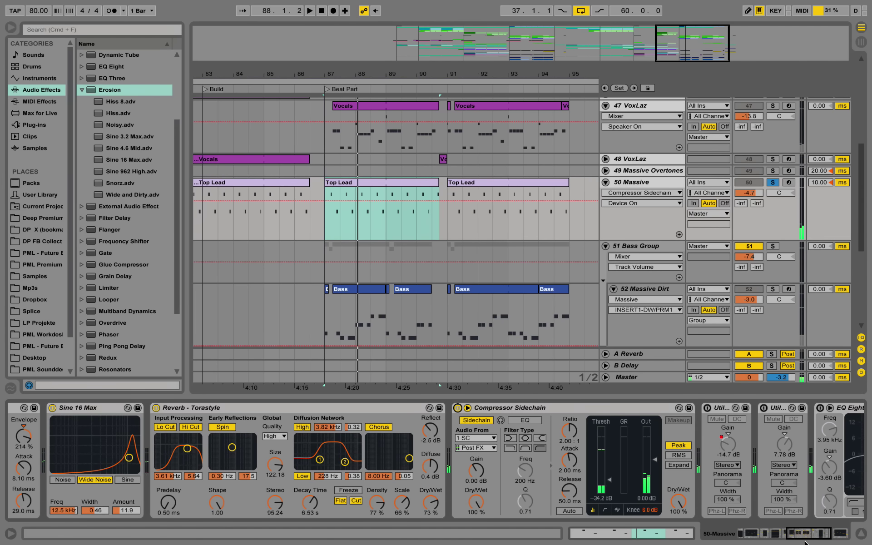
pyautogui.hscroll(12, 484, 429)
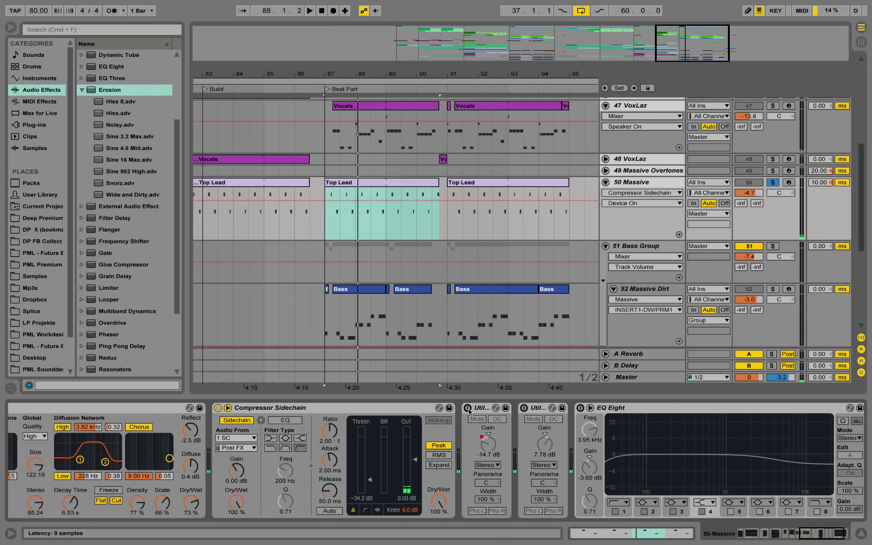
# - Switch on both Utility devices and the EQ Eight after the lead's Compressor Sidechain, and audition the lead through them
pyautogui.click(468, 408)
pyautogui.click(524, 407)
pyautogui.click(581, 408)
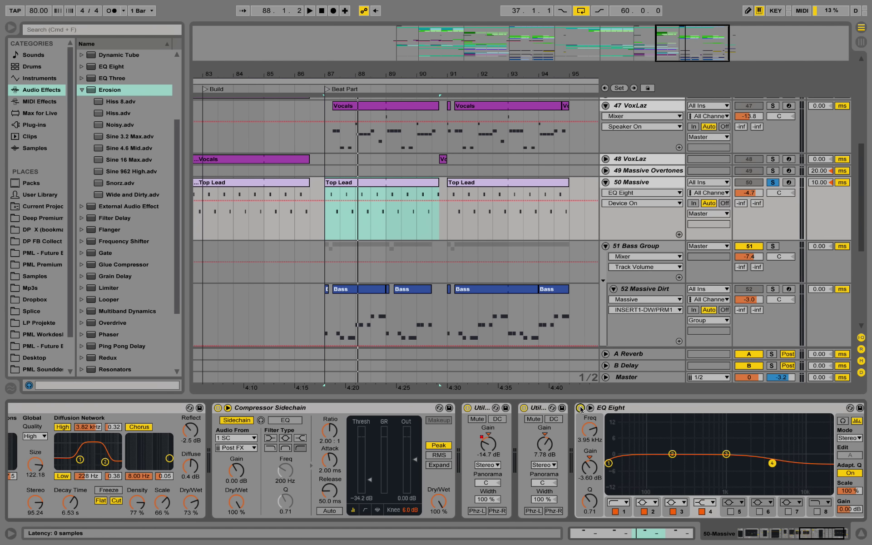
pyautogui.click(810, 540)
pyautogui.press('space')
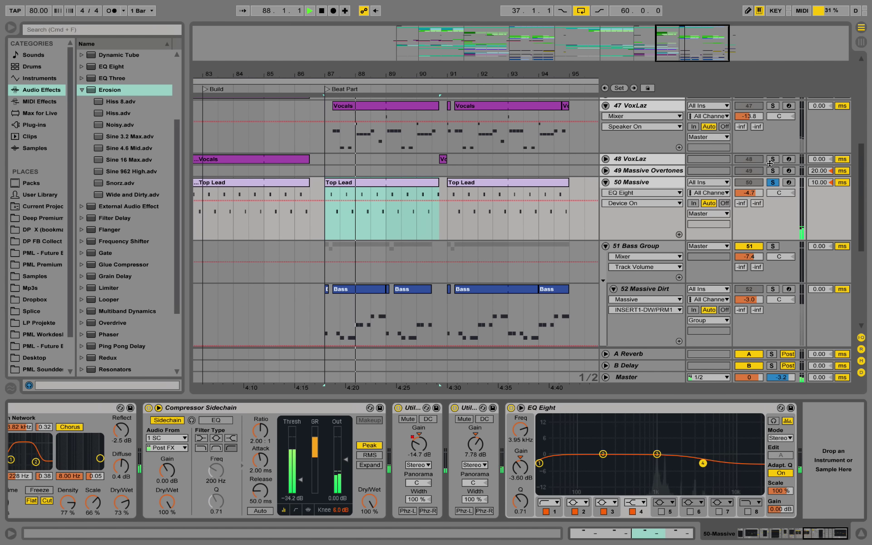
# - Take 50 Massive out of solo during playback and audition the lead within the full mix
pyautogui.click(772, 183)
pyautogui.scroll(2, 615, 206)
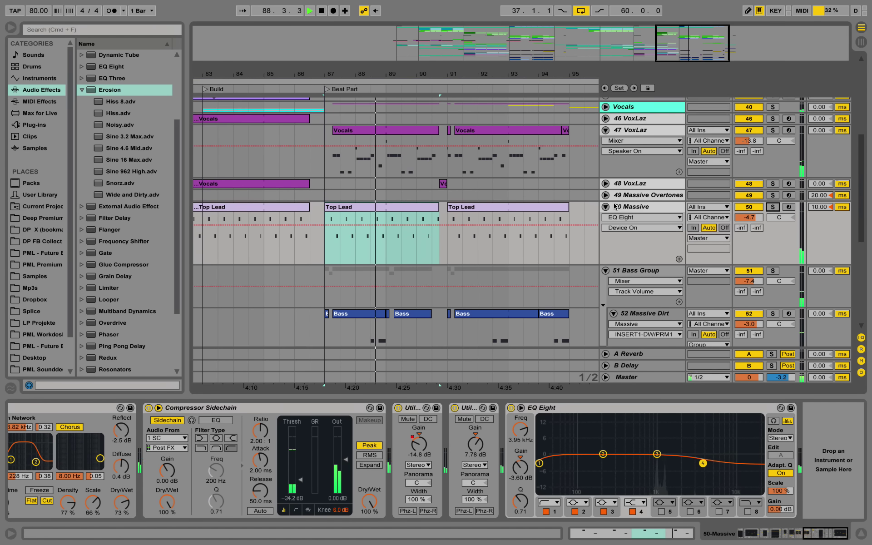
pyautogui.scroll(6, 615, 206)
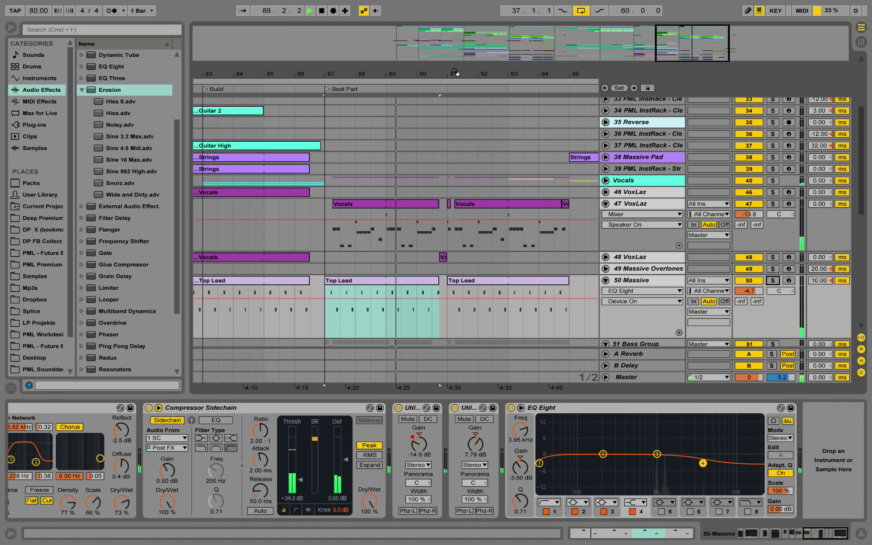
pyautogui.press('space')
# - Audition the Beat Part with 47 VoxLaz and the Vocals group muted, and reactivate 47 VoxLaz
pyautogui.moveTo(456, 73); pyautogui.dragTo(455, 65)
pyautogui.scroll(4, 510, 199)
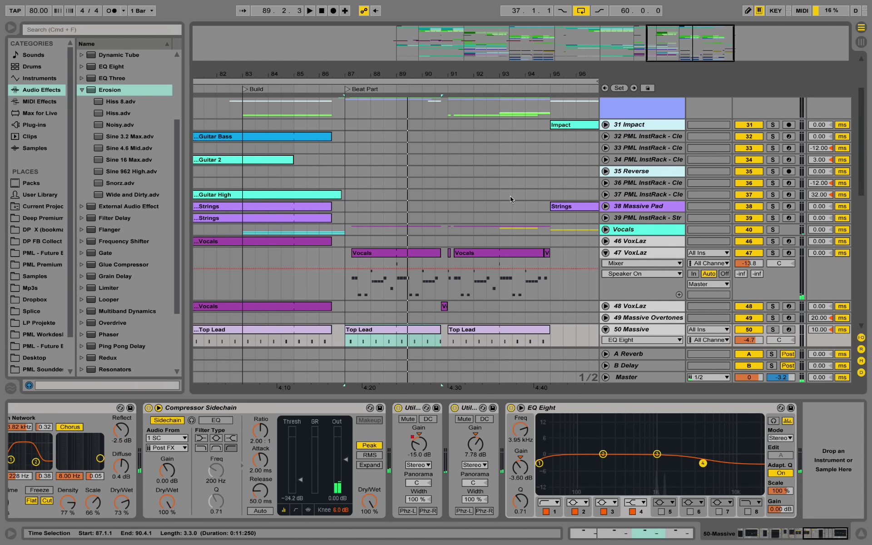
pyautogui.click(620, 253)
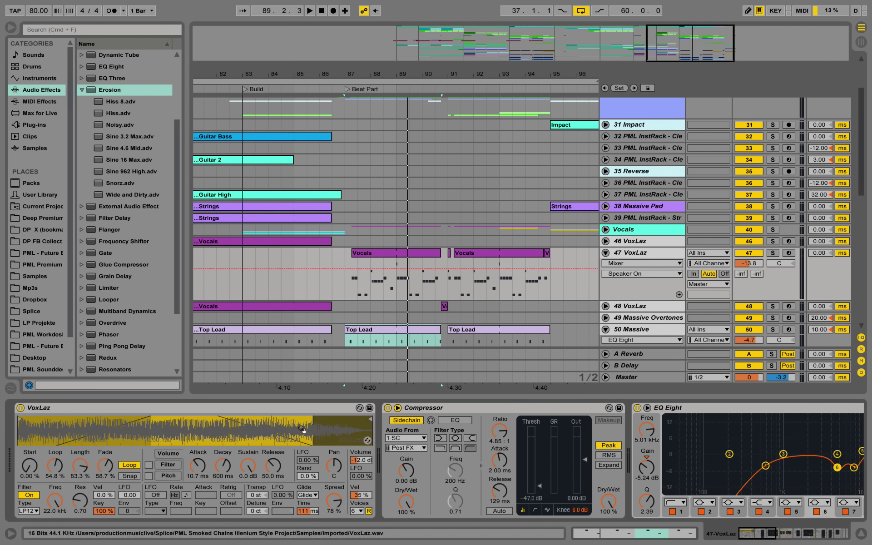
pyautogui.moveTo(361, 69); pyautogui.dragTo(361, 89)
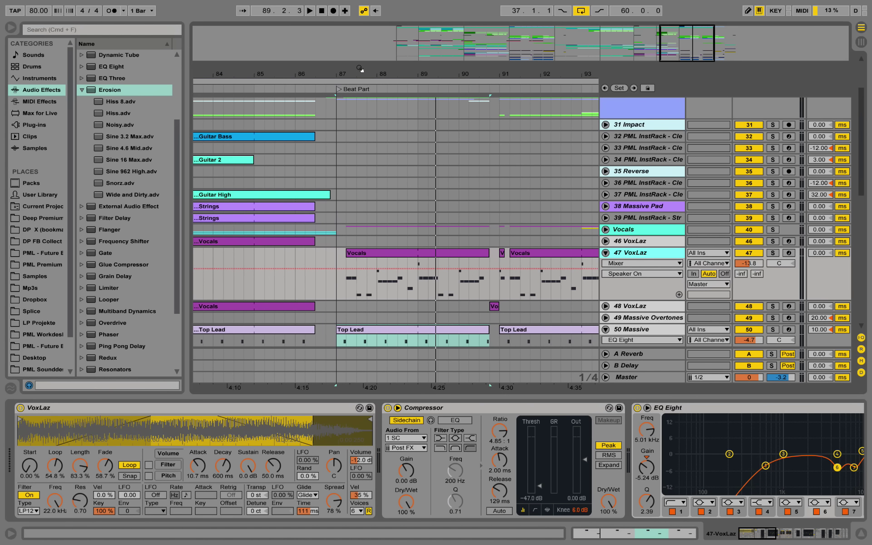
pyautogui.click(749, 254)
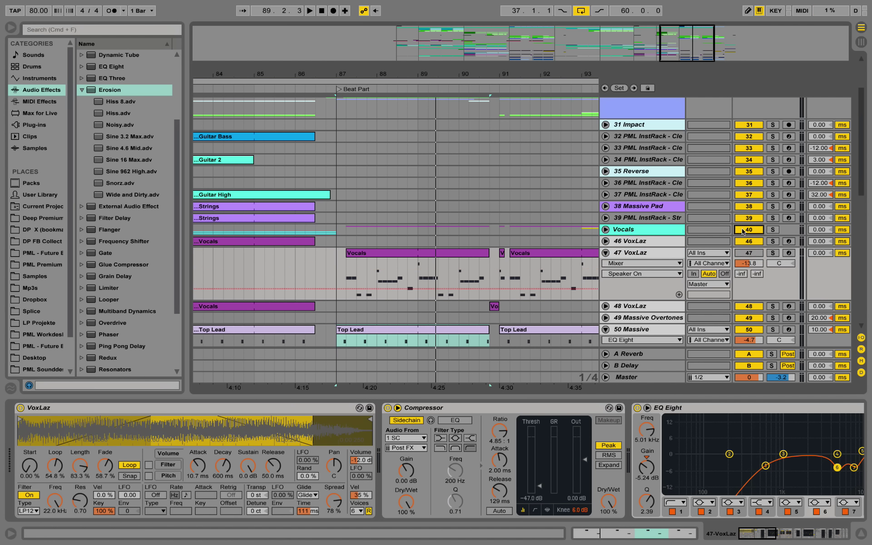
pyautogui.press('space')
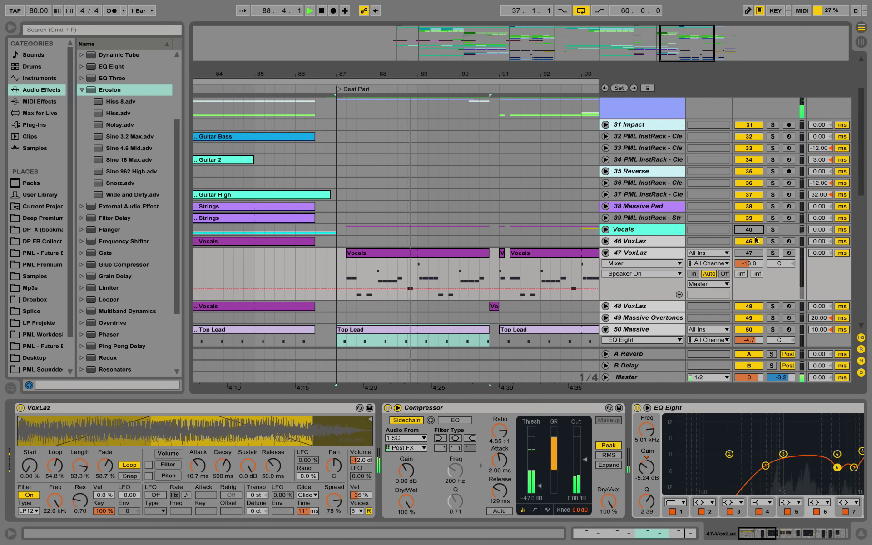
pyautogui.press('space')
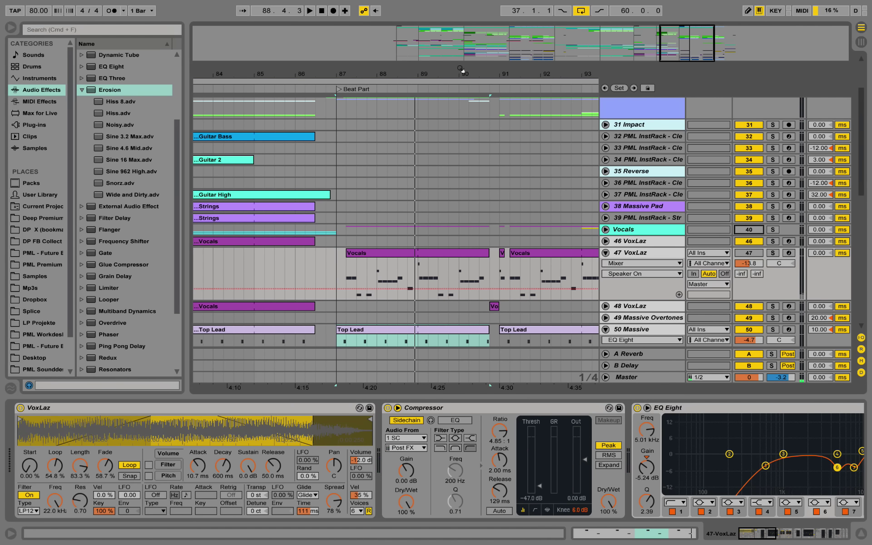
pyautogui.moveTo(461, 68); pyautogui.dragTo(392, 37)
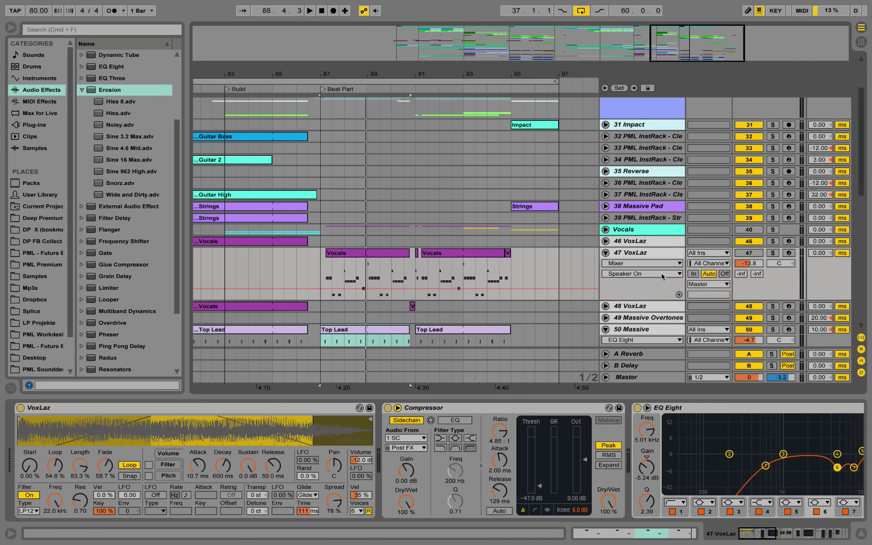
pyautogui.click(747, 253)
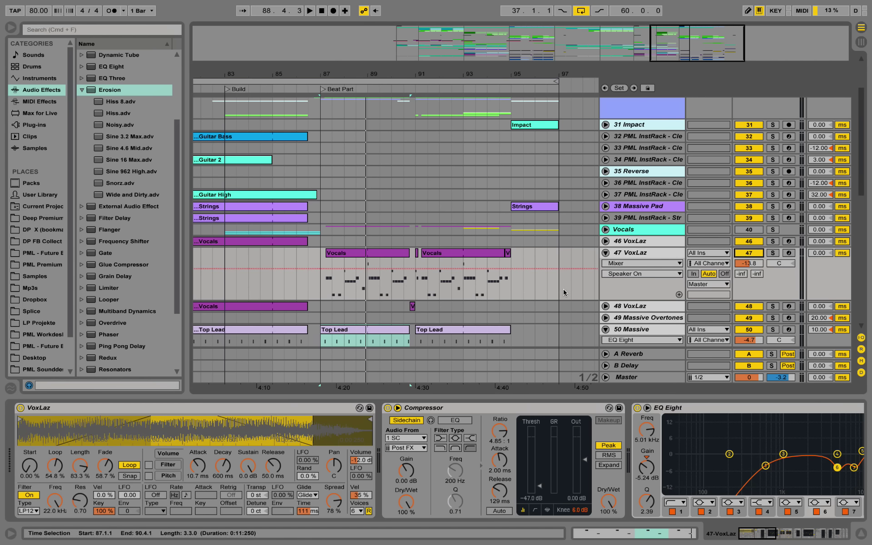
# - Set the 47 VoxLaz sampler's loop Fade to 64.3 % and audition the track from 87.2.1, soloed and within the mix
pyautogui.click(327, 68)
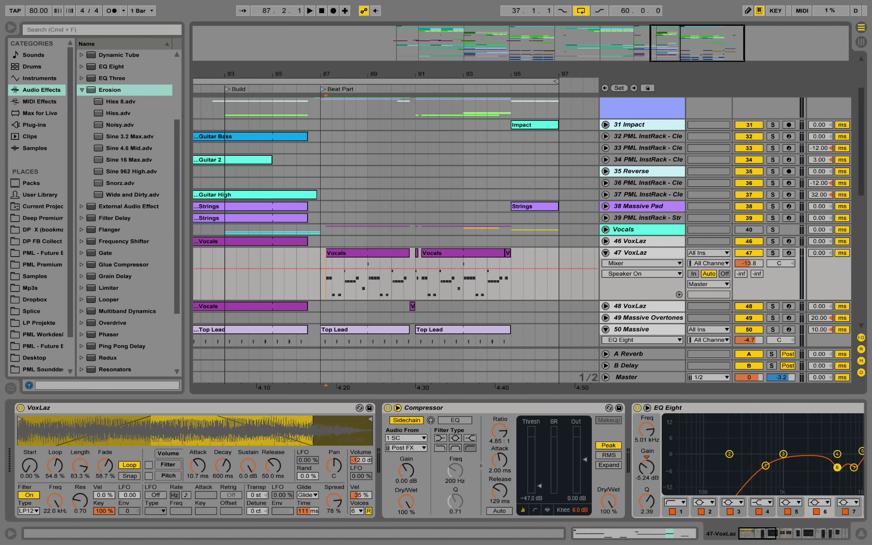
pyautogui.press('+')
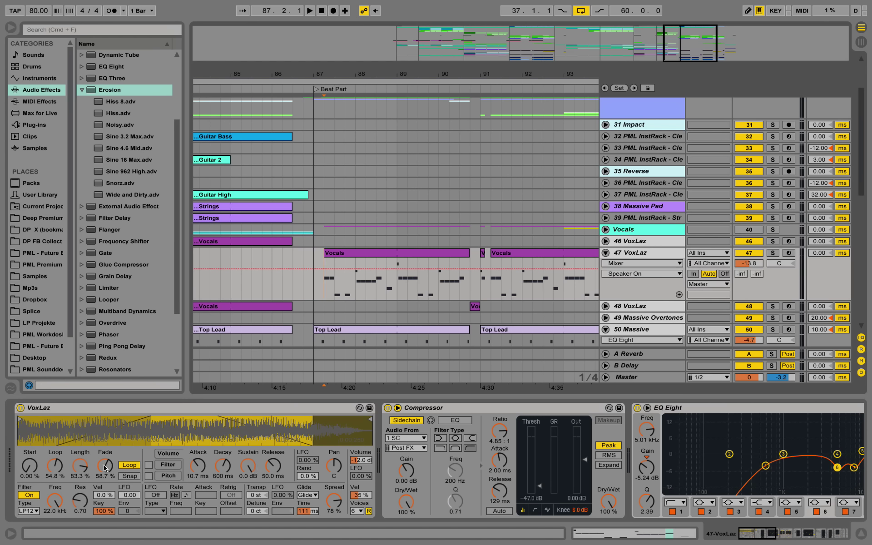
pyautogui.moveTo(104, 471)
pyautogui.mouseDown()
pyautogui.moveTo(105, 500)
pyautogui.moveTo(105, 472)
pyautogui.mouseUp()
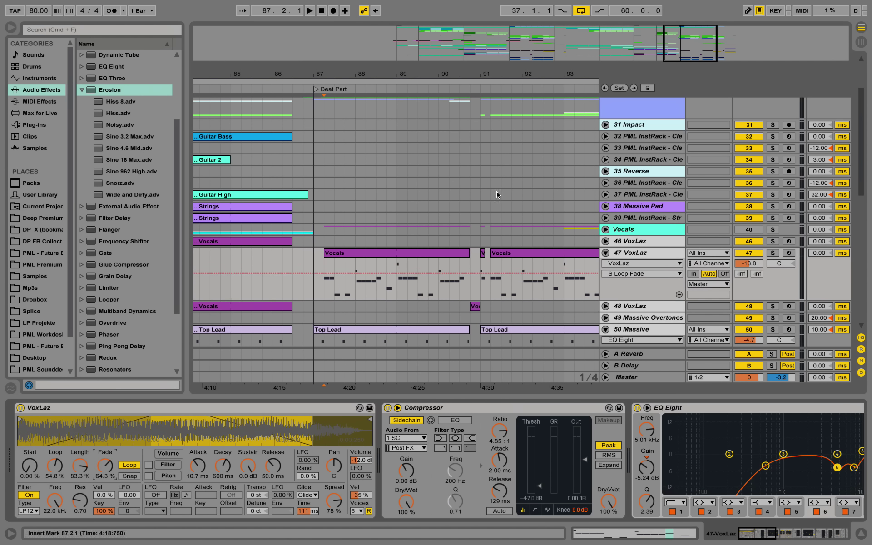
pyautogui.click(328, 284)
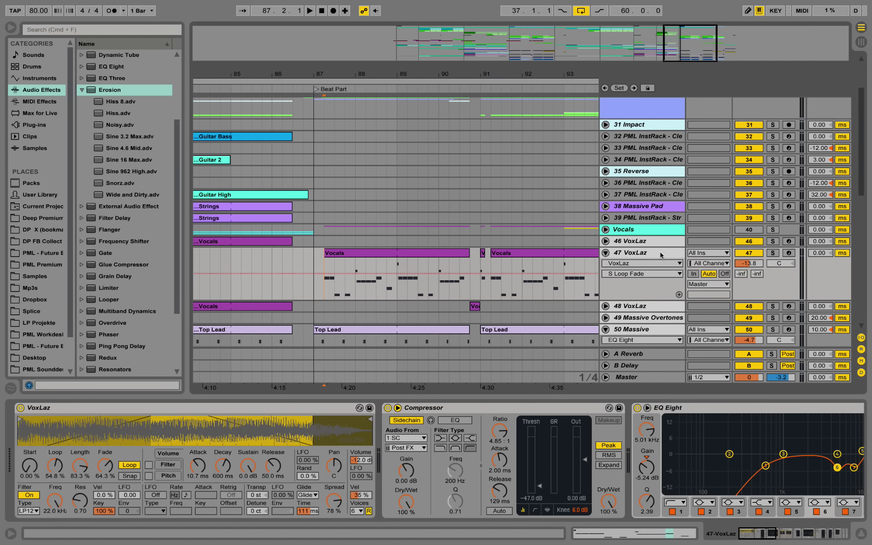
pyautogui.click(773, 253)
pyautogui.press('space')
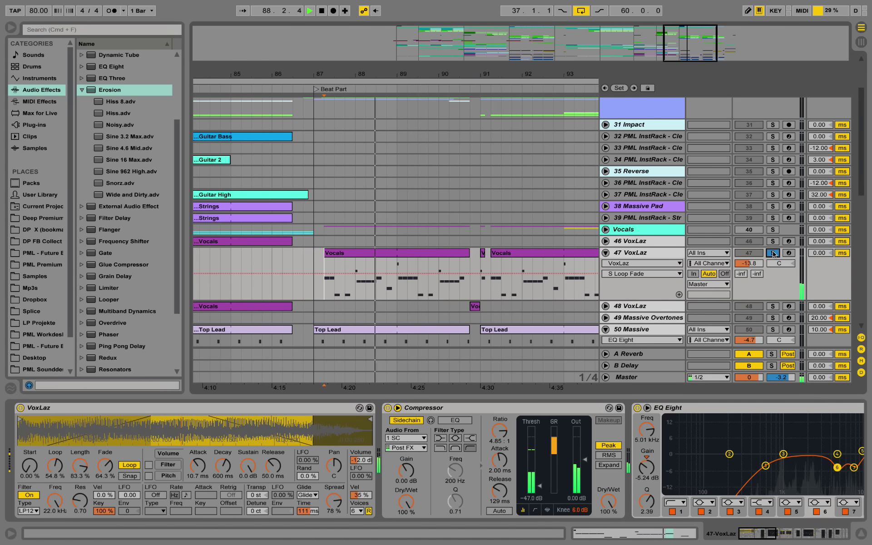
pyautogui.click(773, 253)
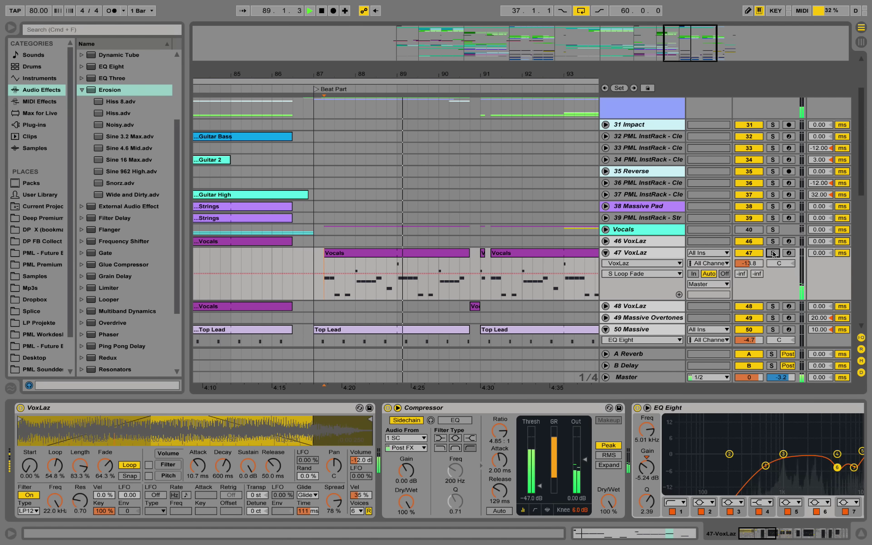
# - Reactivate the Vocals group during playback and listen to it together with the VoxLaz melody
pyautogui.click(654, 230)
pyautogui.click(744, 231)
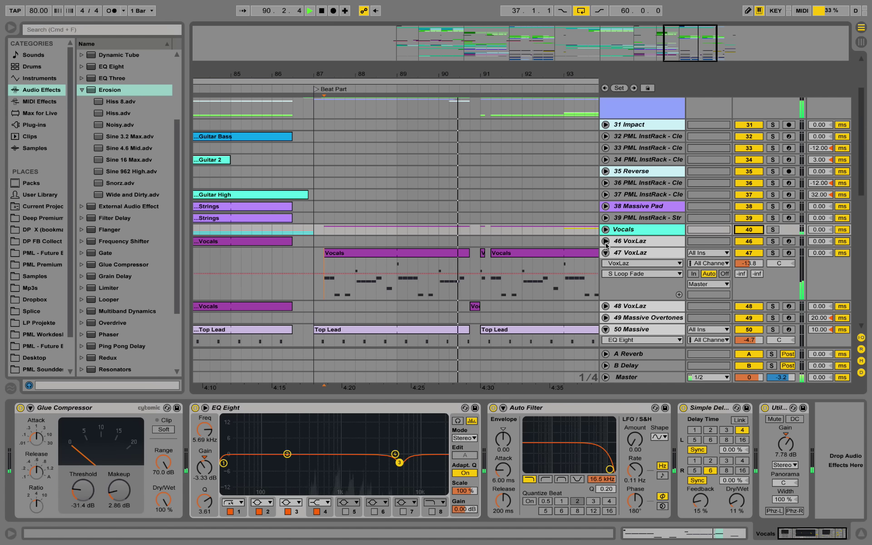
pyautogui.press('space')
# - Unfold 48 VoxLaz and compare its device chain with that of 47 VoxLaz around bar 90
pyautogui.click(624, 308)
pyautogui.click(606, 308)
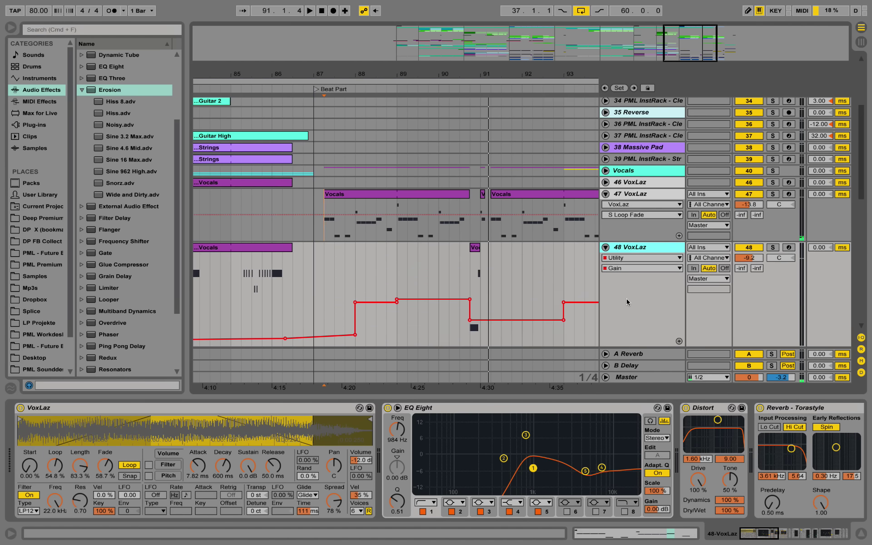
pyautogui.moveTo(474, 71); pyautogui.dragTo(474, 93)
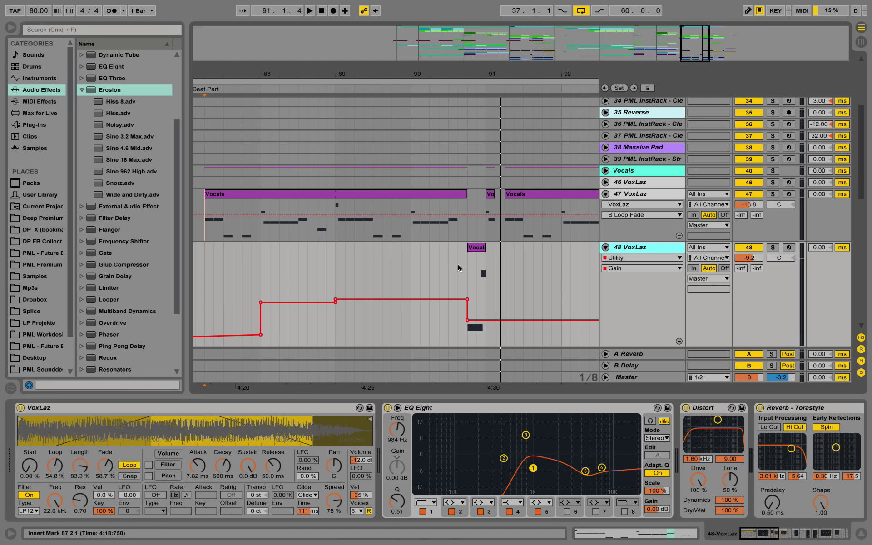
pyautogui.click(413, 225)
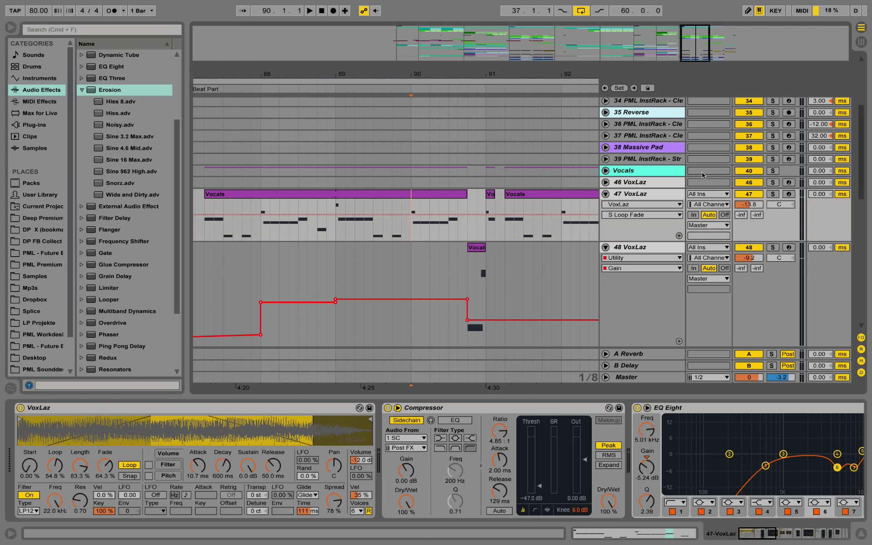
pyautogui.click(642, 194)
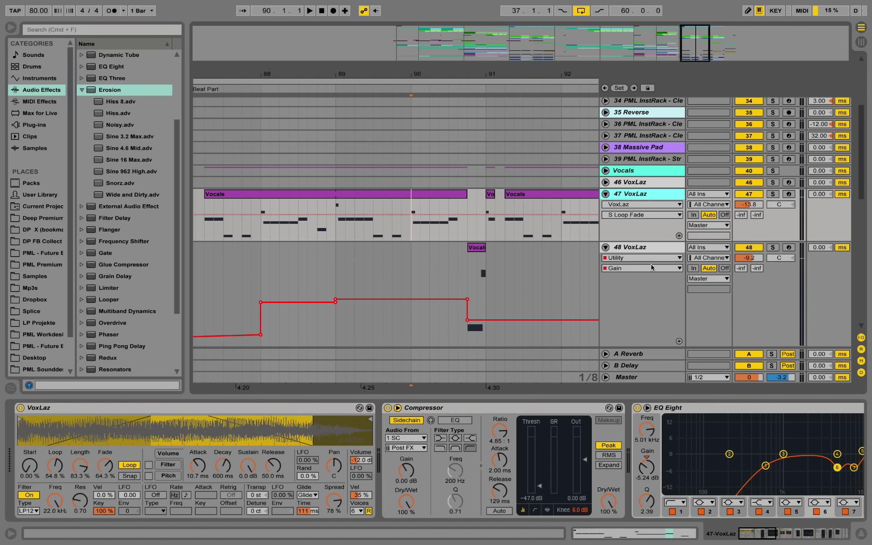
pyautogui.click(642, 248)
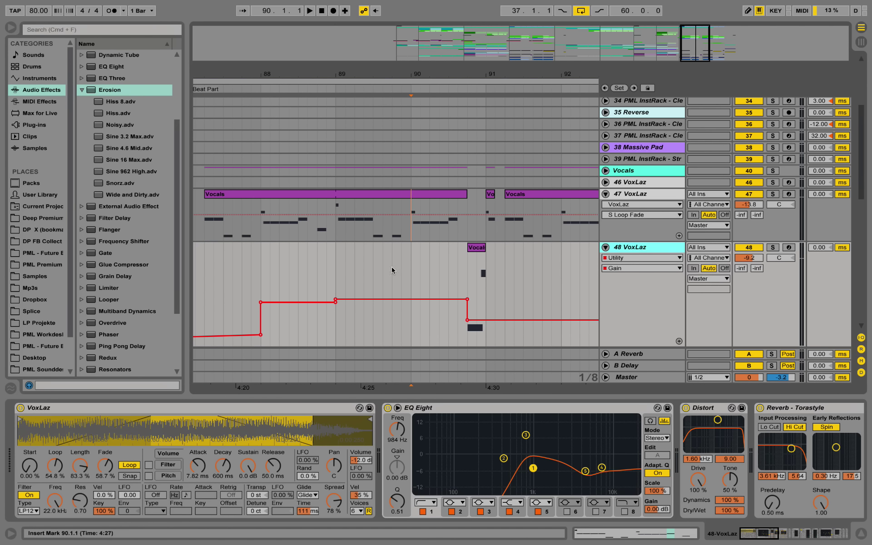
# - Collapse the Erosion presets in the audio effects list and locate the Distort preset under Overdrive
pyautogui.scroll(-5, 128, 284)
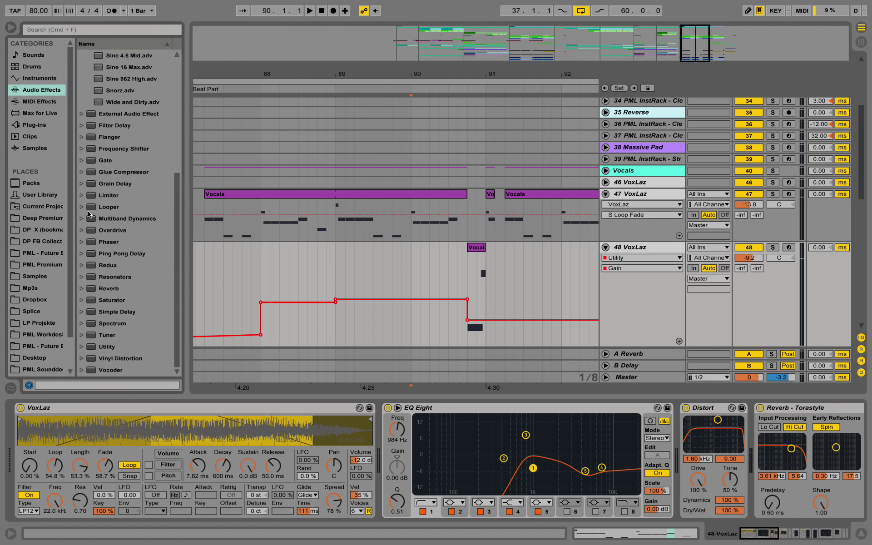
pyautogui.scroll(10, 117, 209)
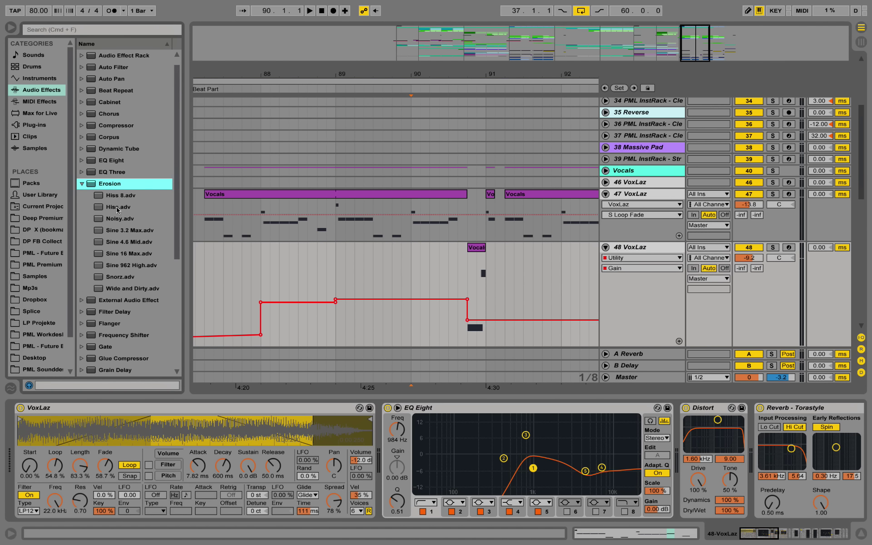
pyautogui.click(82, 184)
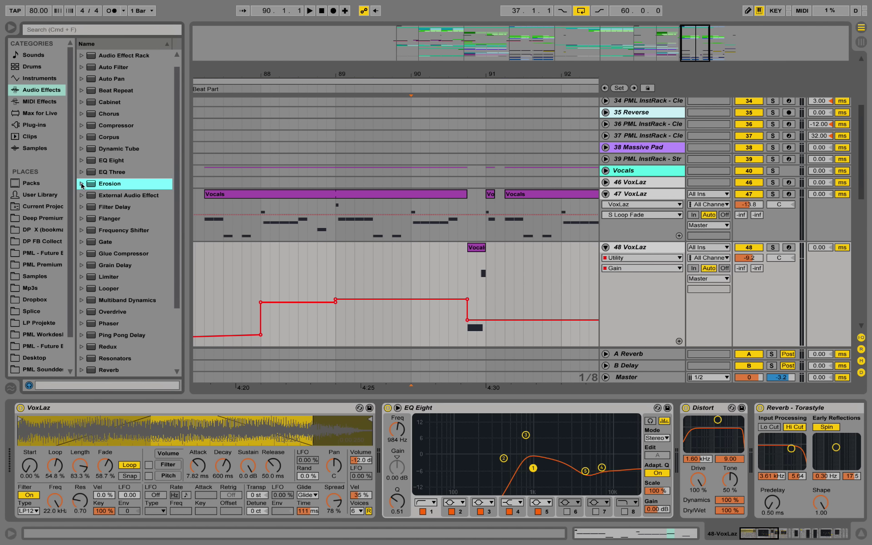
pyautogui.scroll(-4, 149, 330)
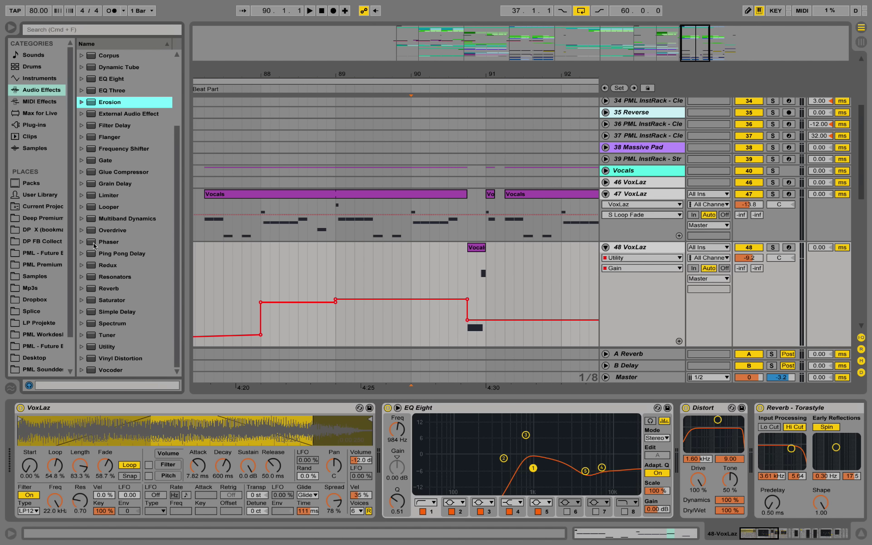
pyautogui.click(82, 231)
pyautogui.click(133, 241)
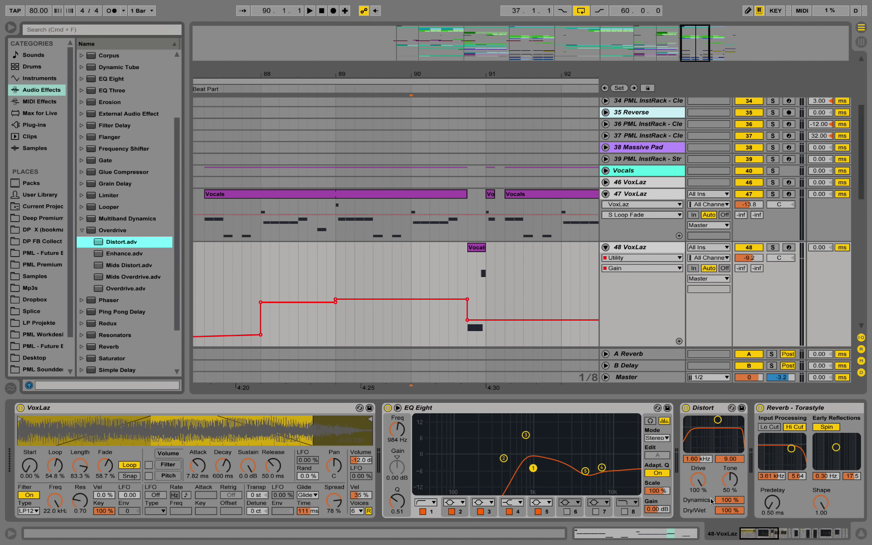
# - Solo 48 VoxLaz and audition its short vocal clip from 90.4.1, toggling the Distort device during playback
pyautogui.moveTo(761, 539); pyautogui.dragTo(778, 539)
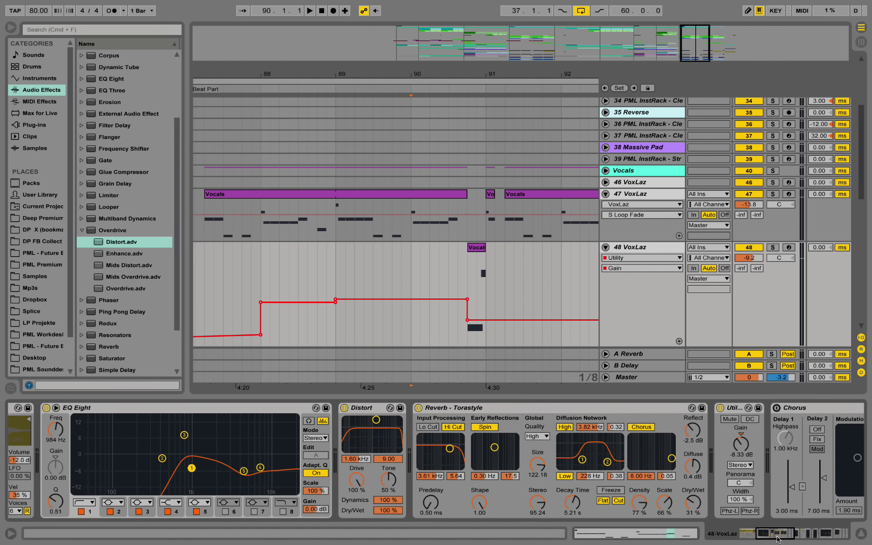
pyautogui.click(467, 260)
pyautogui.press('space')
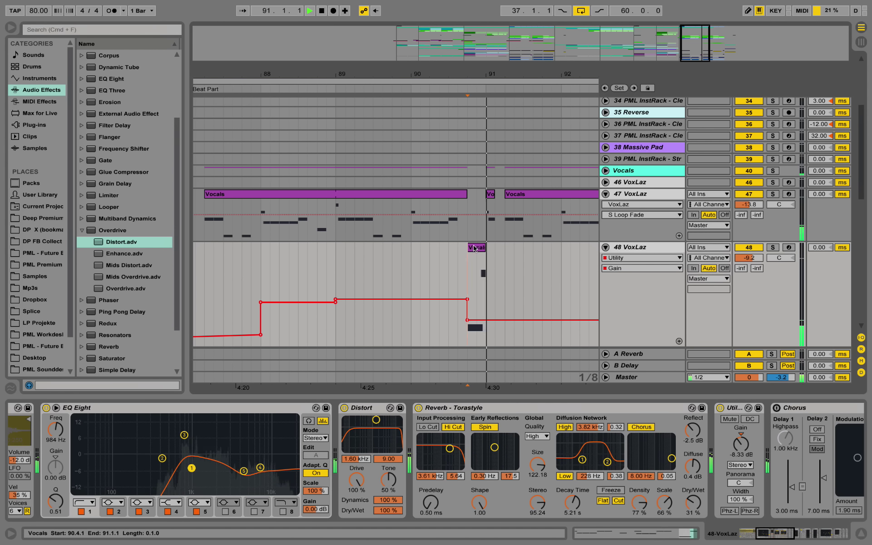
pyautogui.click(773, 247)
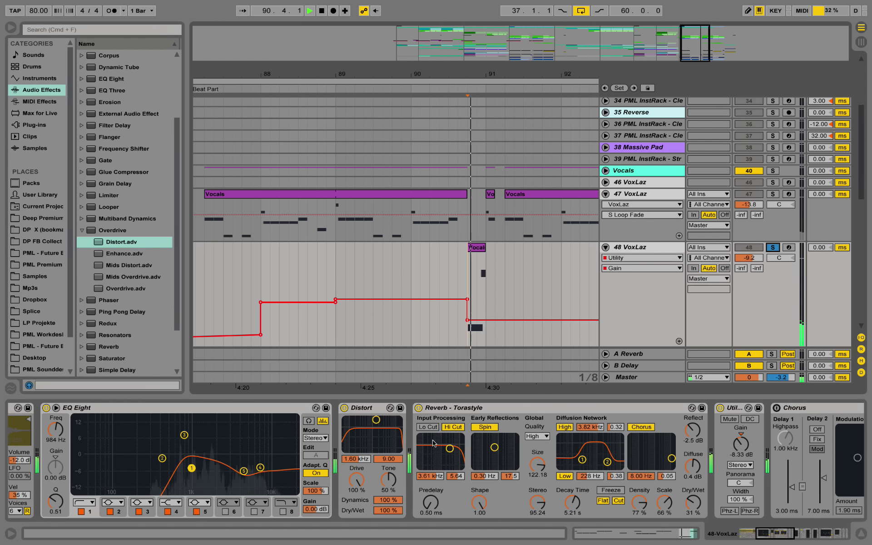
pyautogui.click(350, 411)
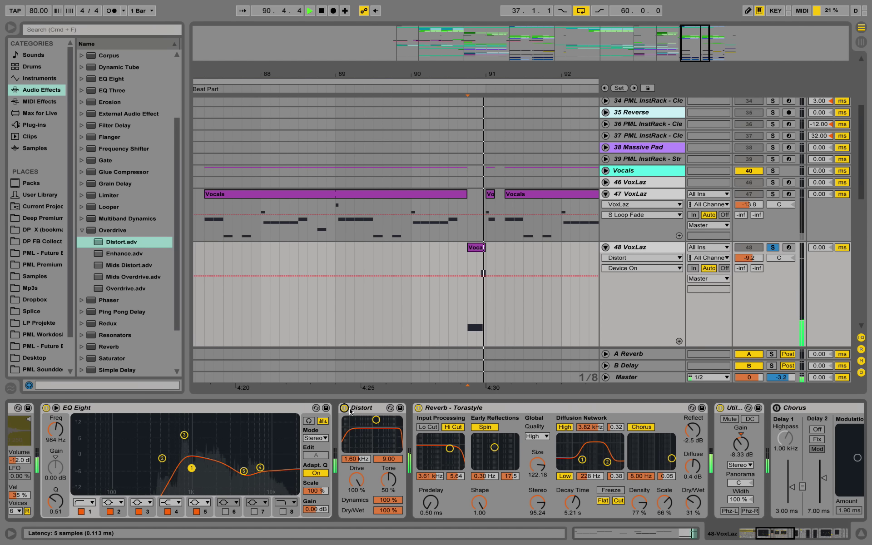
pyautogui.press('space')
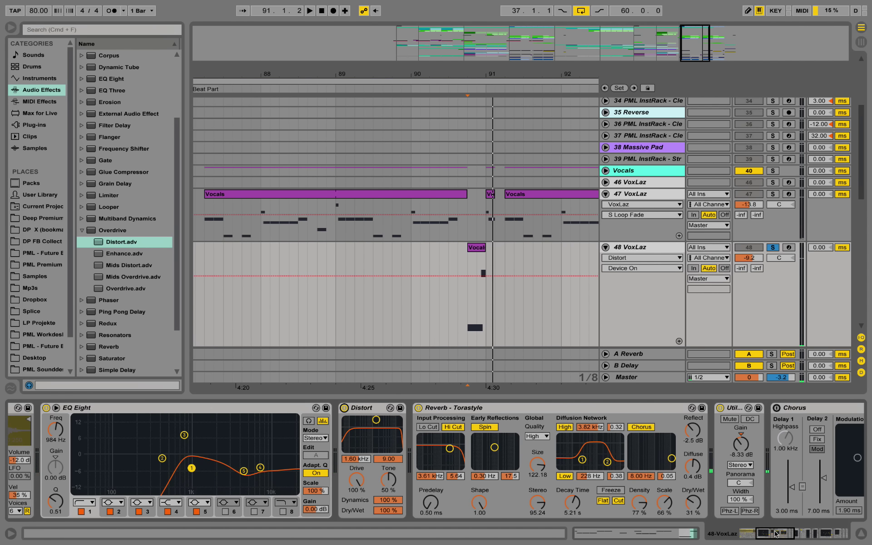
# - Examine the end of 48 VoxLaz's device chain around the last EQ Eight and audition the soloed clip from 90.4.1
pyautogui.moveTo(776, 534); pyautogui.dragTo(816, 539)
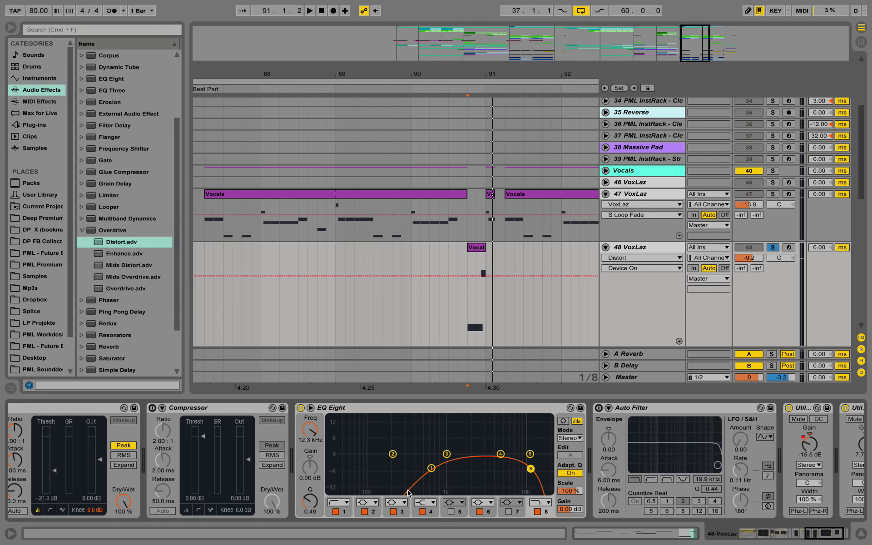
pyautogui.moveTo(804, 532); pyautogui.dragTo(821, 536)
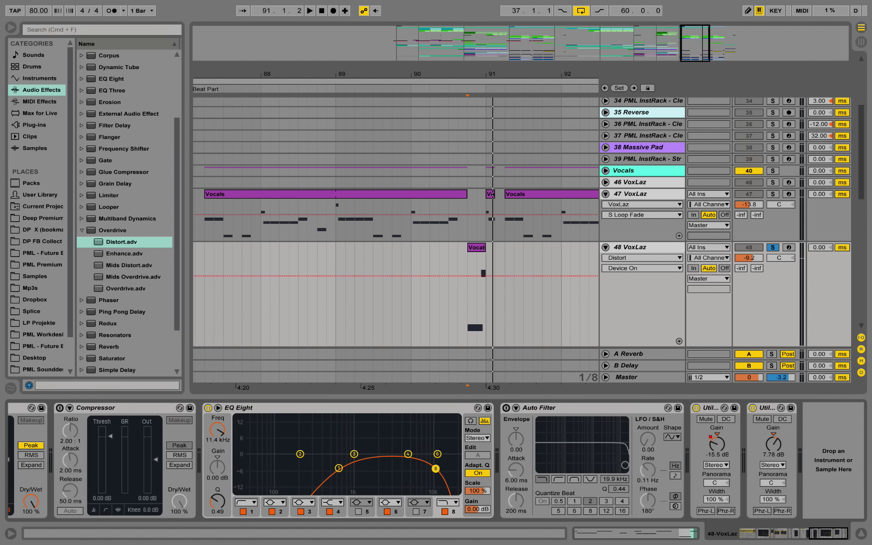
pyautogui.press('space')
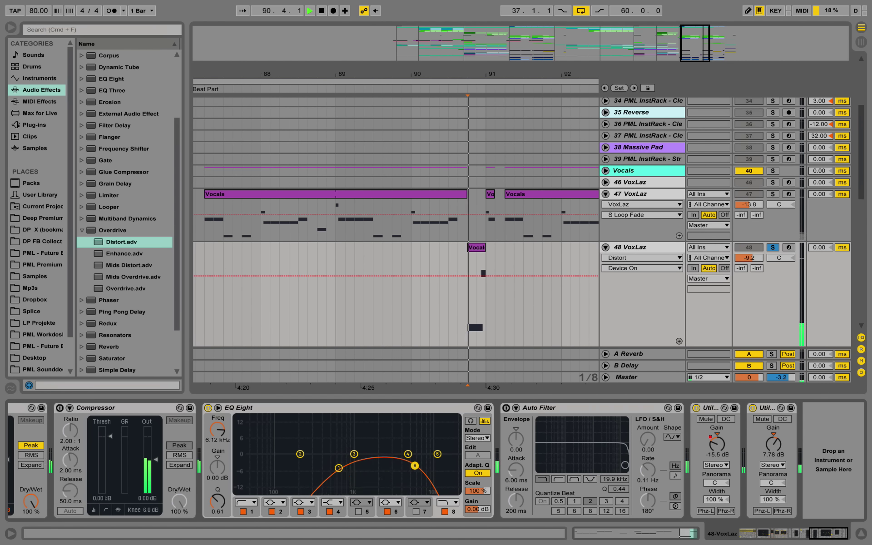
pyautogui.press('space')
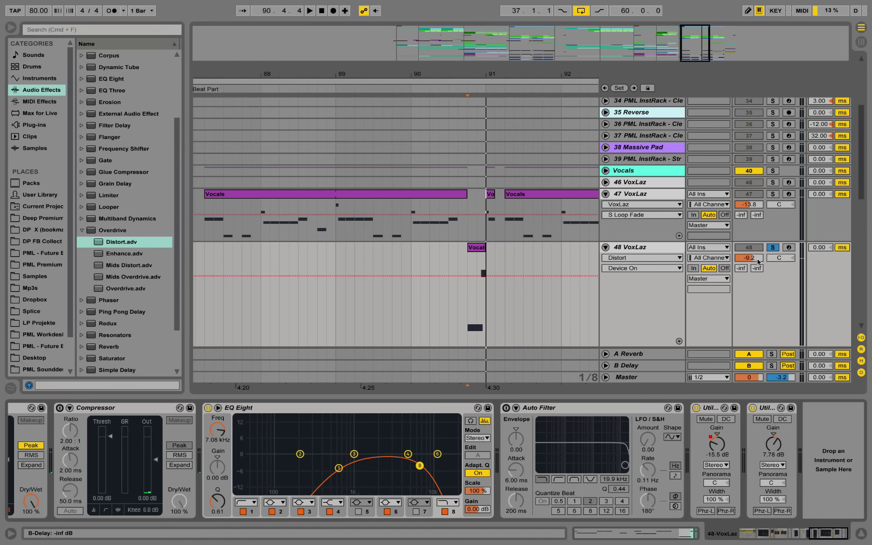
# - Unsolo 48 VoxLaz and play its short vocal clip within the full mix of the Beat Part
pyautogui.click(772, 248)
pyautogui.press('space')
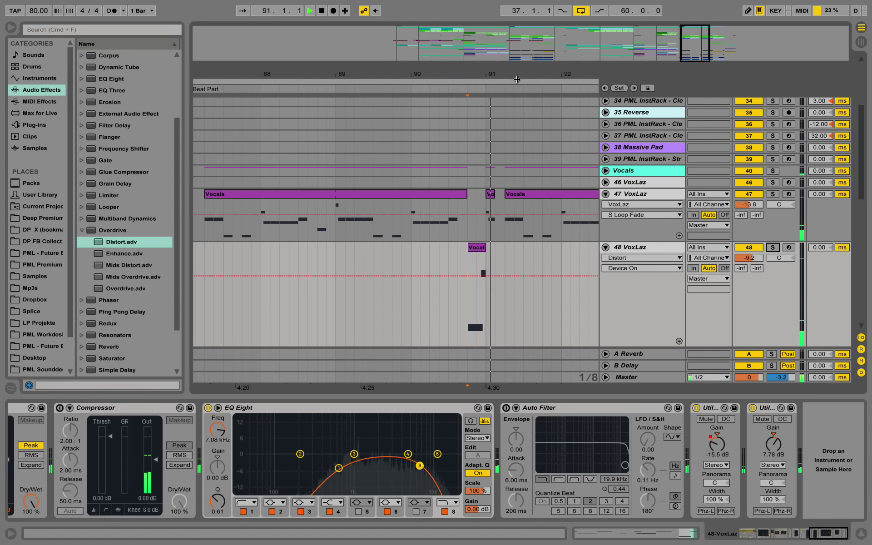
pyautogui.moveTo(518, 74); pyautogui.dragTo(479, 32)
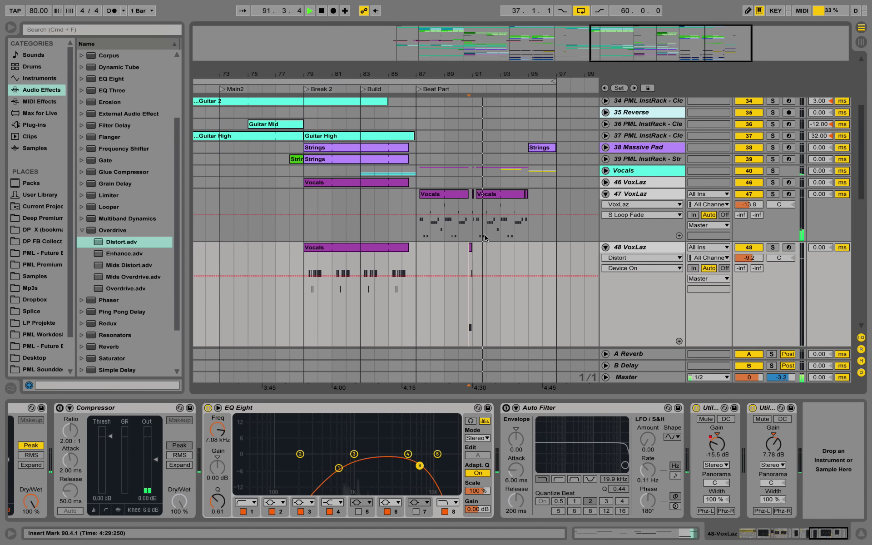
pyautogui.scroll(4, 486, 238)
pyautogui.scroll(3, 486, 238)
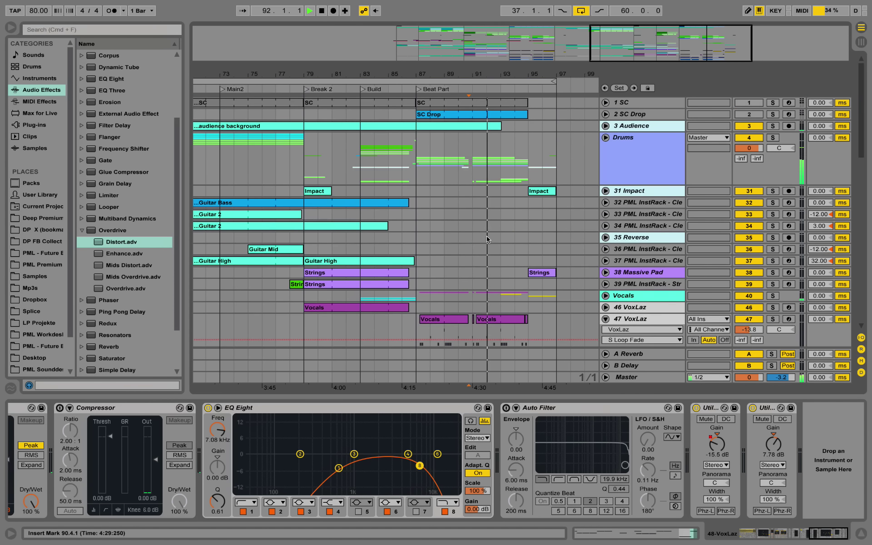
# - Stop playback and fold 47 VoxLaz, 48 VoxLaz, 50 Massive, the Bass Group and the two tracks inside the Chords Group
pyautogui.click(606, 319)
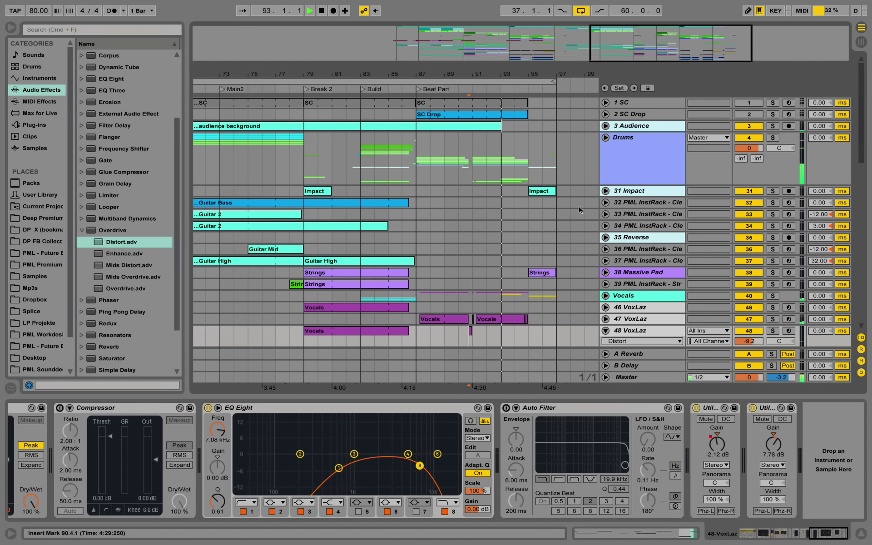
pyautogui.scroll(-5, 572, 239)
pyautogui.click(606, 196)
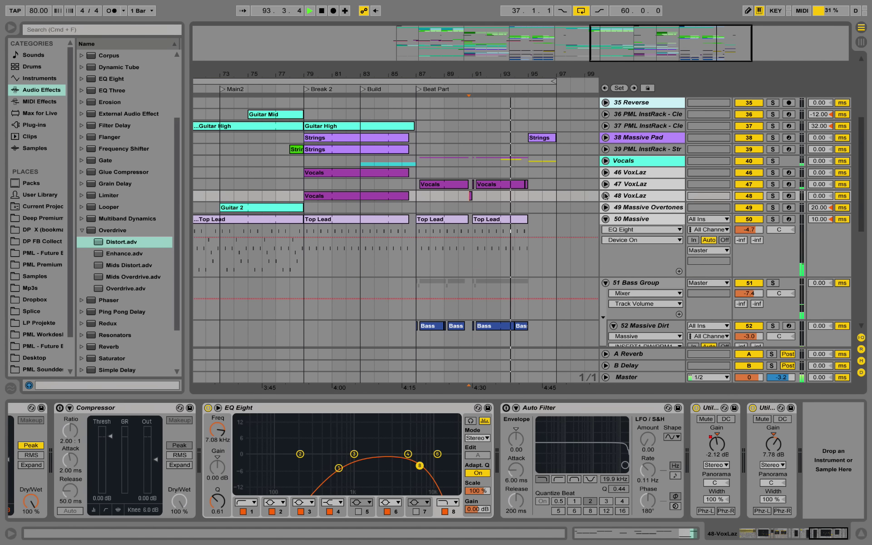
pyautogui.click(606, 219)
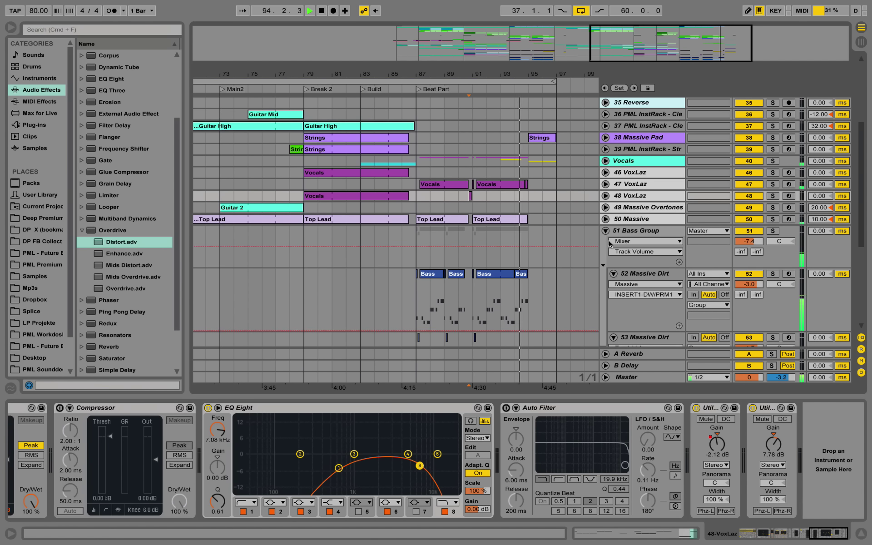
pyautogui.click(606, 231)
pyautogui.press('space')
pyautogui.click(613, 264)
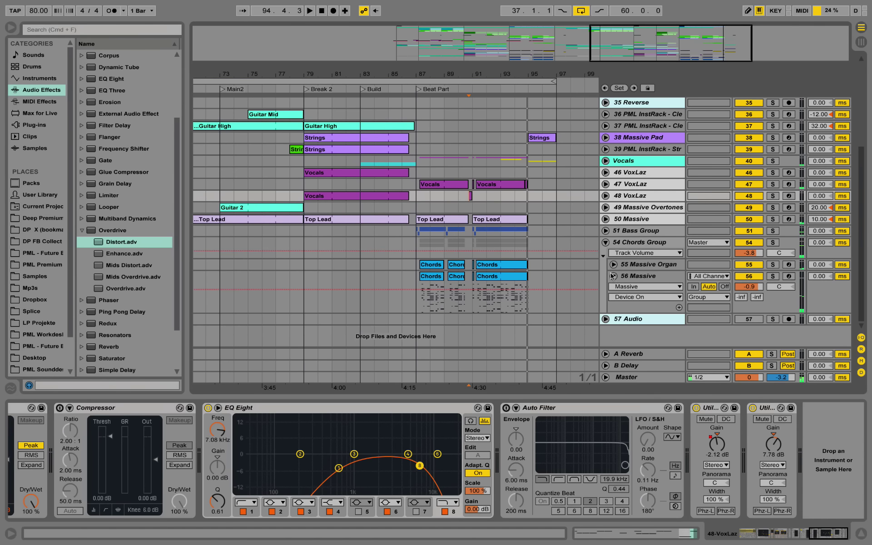
pyautogui.click(613, 276)
# - Return to the first Build section of the arrangement and play the full mix from bar 41
pyautogui.scroll(5, 572, 217)
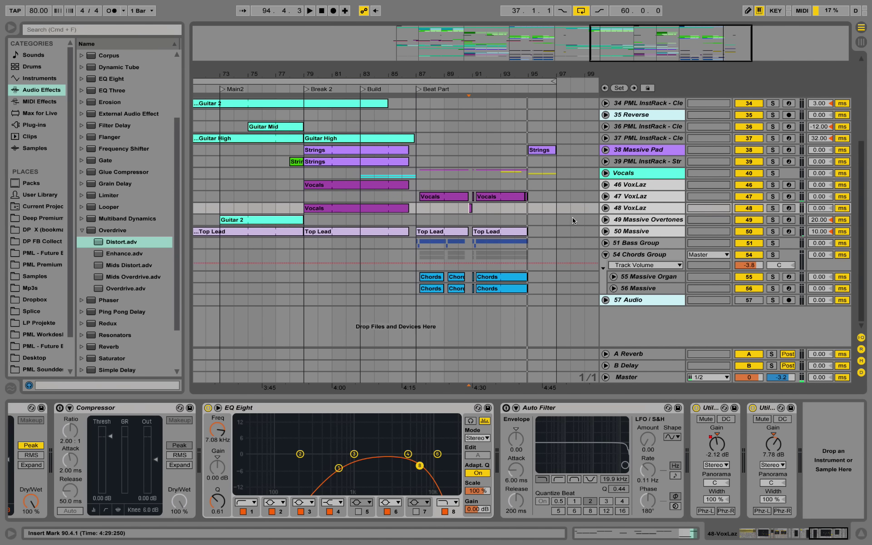
pyautogui.scroll(2, 571, 220)
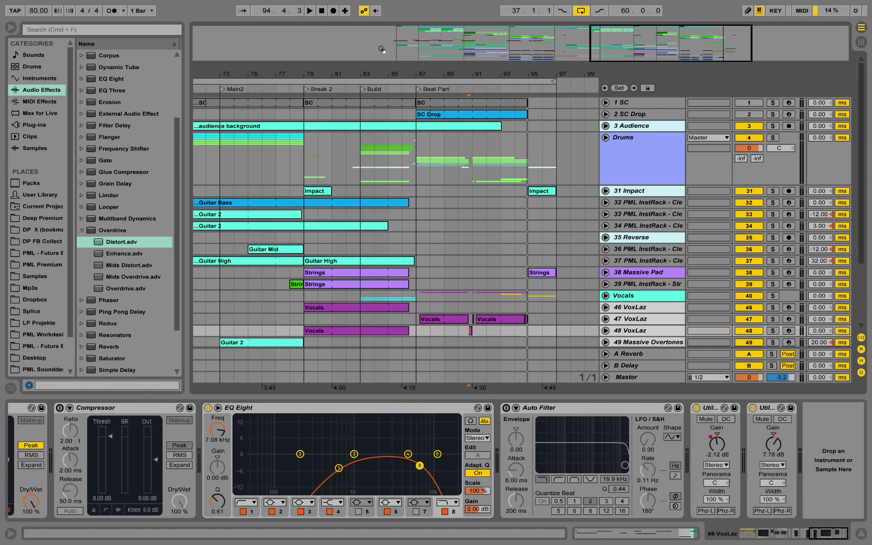
pyautogui.moveTo(377, 70); pyautogui.dragTo(486, 71)
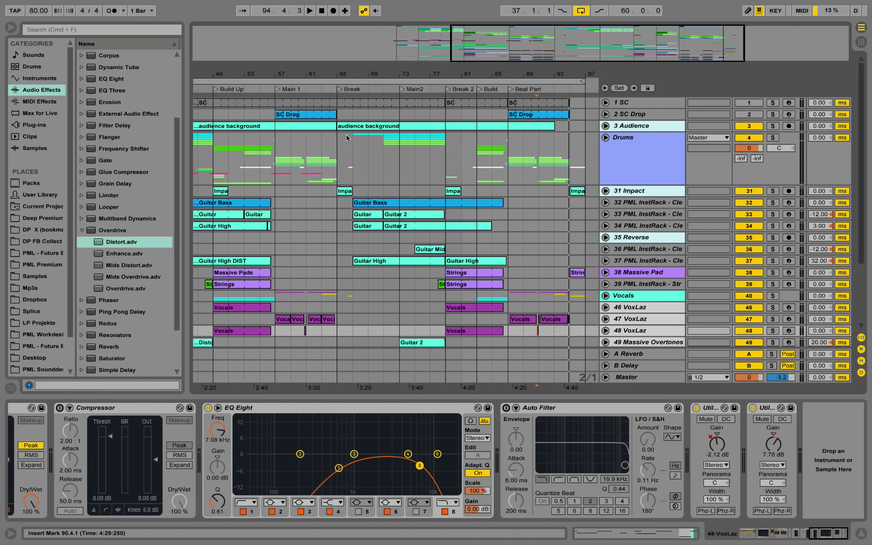
pyautogui.moveTo(426, 70); pyautogui.dragTo(427, 71)
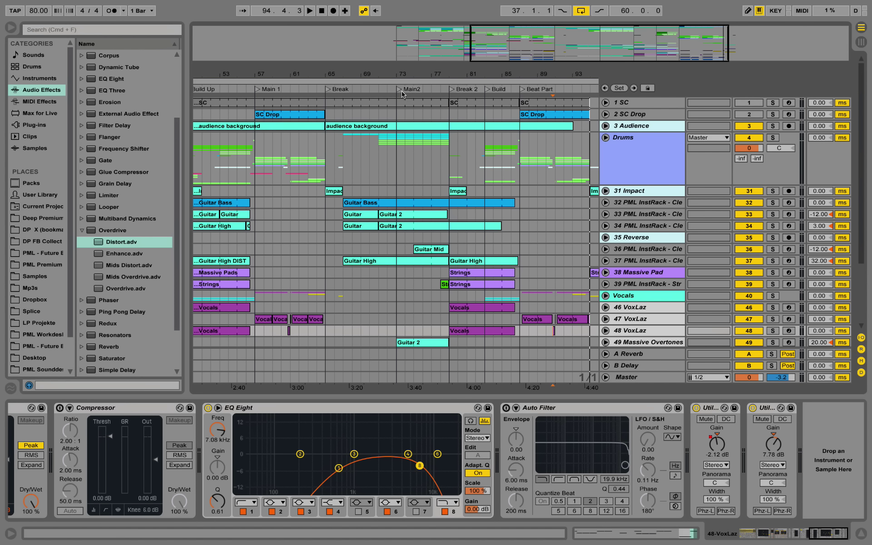
pyautogui.moveTo(453, 70); pyautogui.dragTo(444, 70)
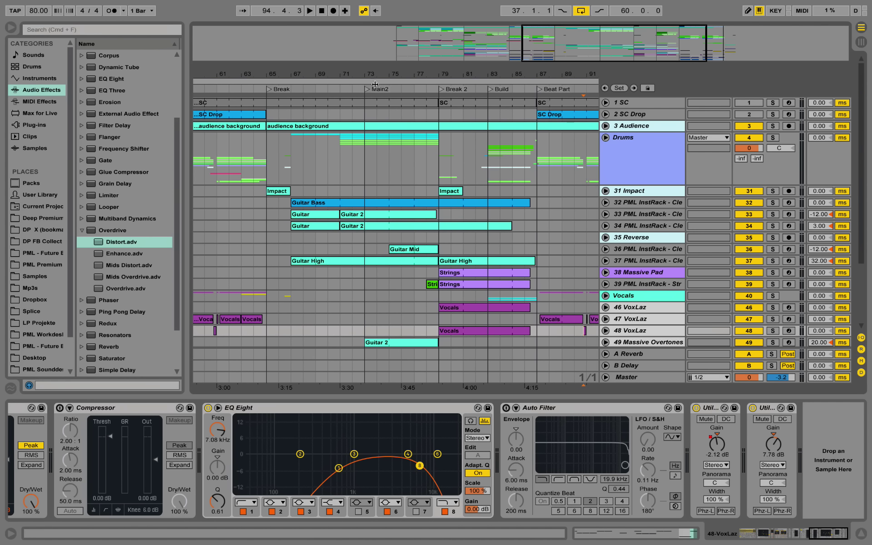
pyautogui.moveTo(372, 75); pyautogui.dragTo(473, 55)
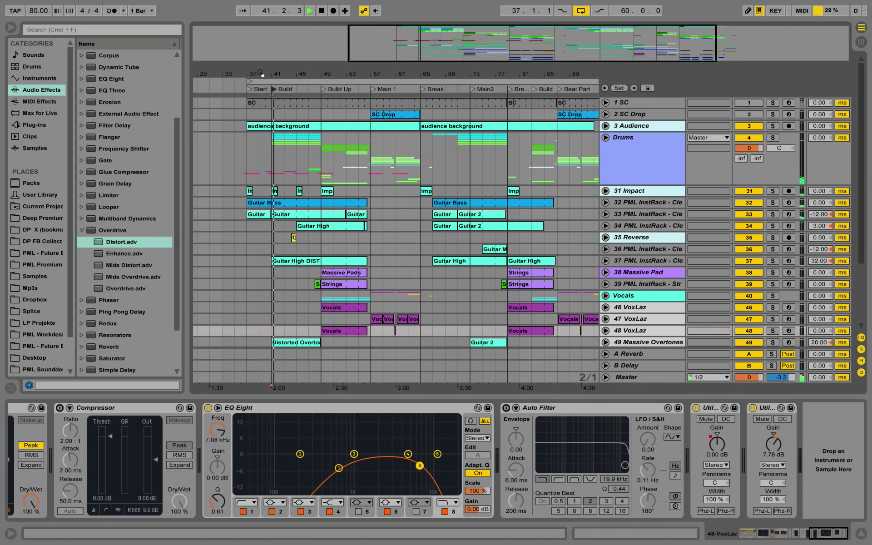
pyautogui.moveTo(277, 73); pyautogui.dragTo(276, 87)
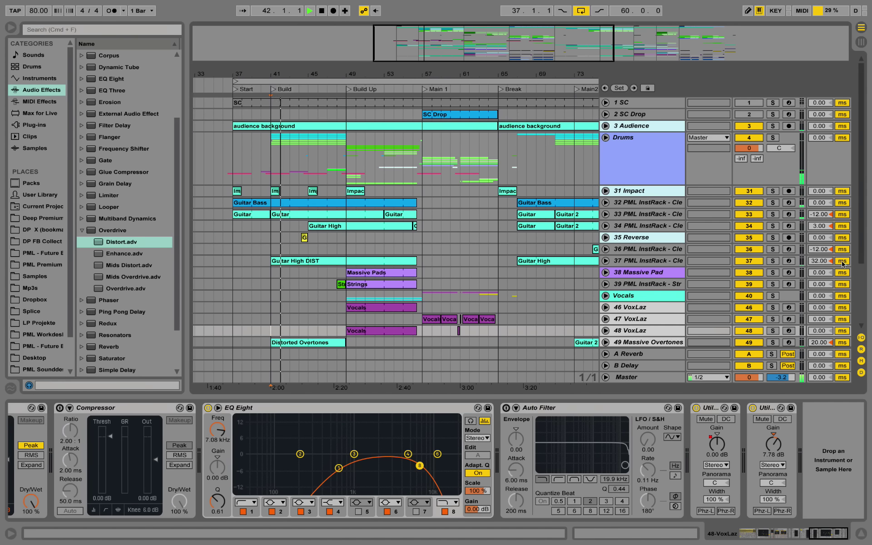
# - Unfold the 33 PML InstRack guitar track and play the full mix from 45.1.1
pyautogui.click(606, 214)
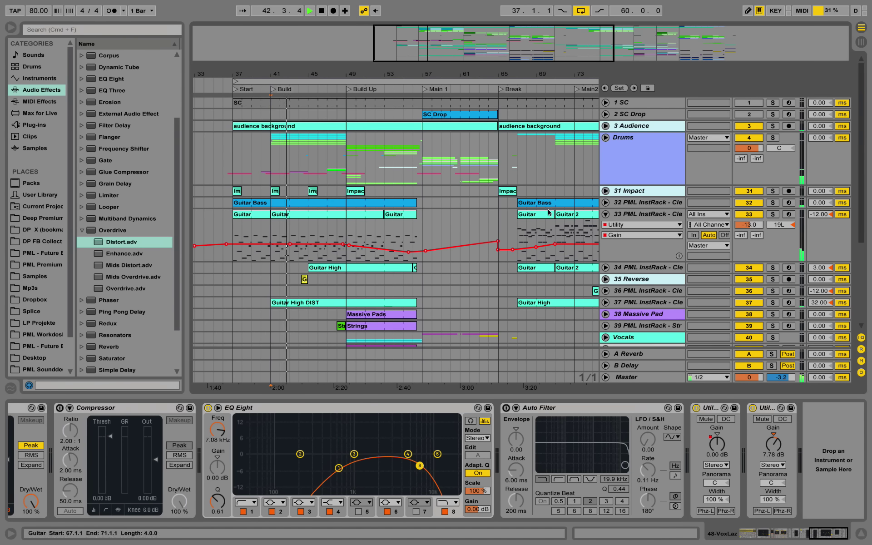
pyautogui.click(308, 160)
pyautogui.press('space')
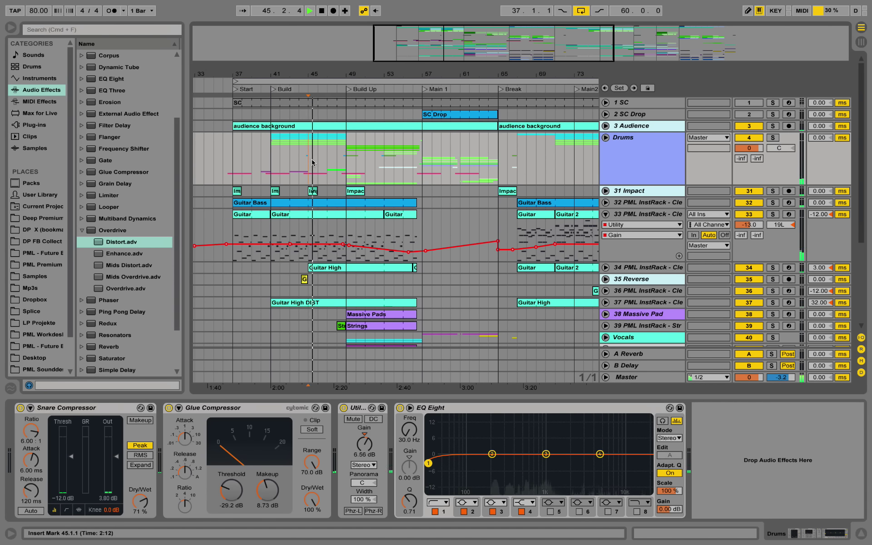
pyautogui.scroll(-2, 313, 162)
pyautogui.scroll(-3, 313, 162)
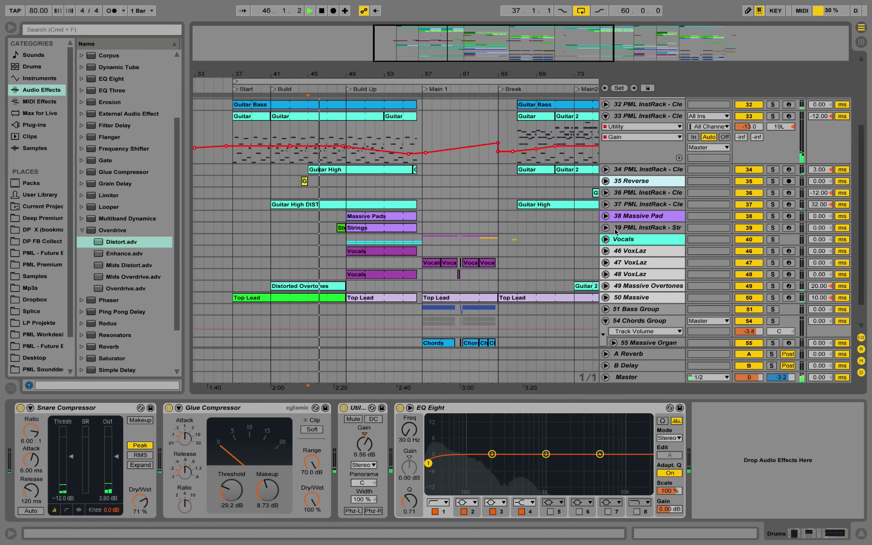
# - Stop playback, unfold the instrument rack of track 33 PML InstRack and hide its key zone editor to expose the Guitar Clean sampler
pyautogui.scroll(3, 498, 209)
pyautogui.click(576, 186)
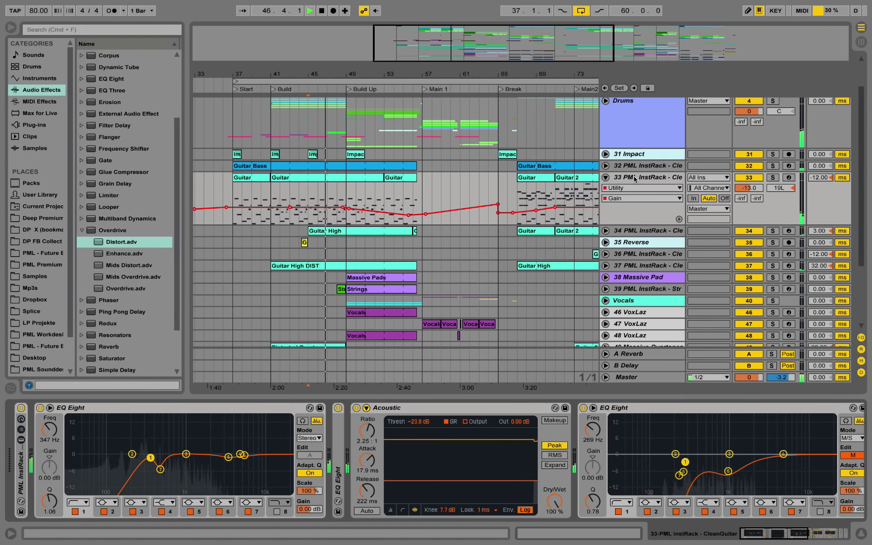
pyautogui.press('space')
pyautogui.doubleClick(24, 469)
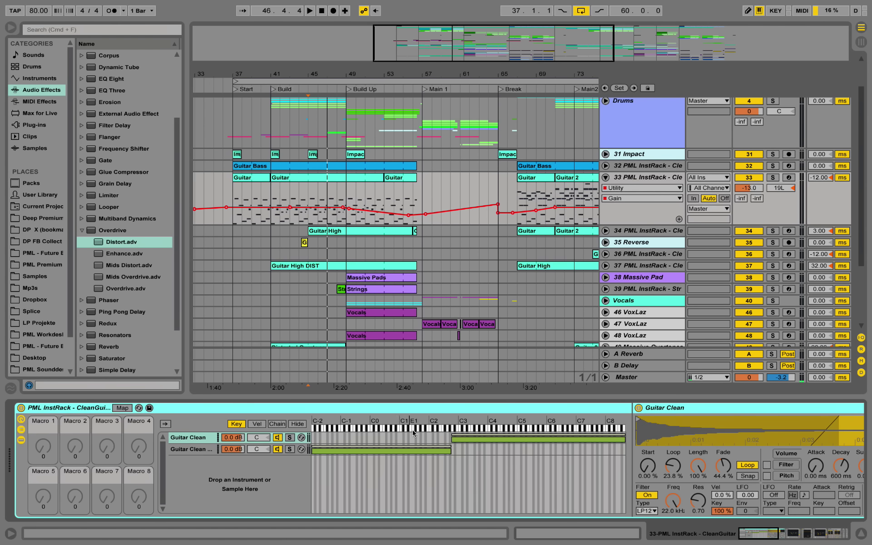
pyautogui.click(297, 424)
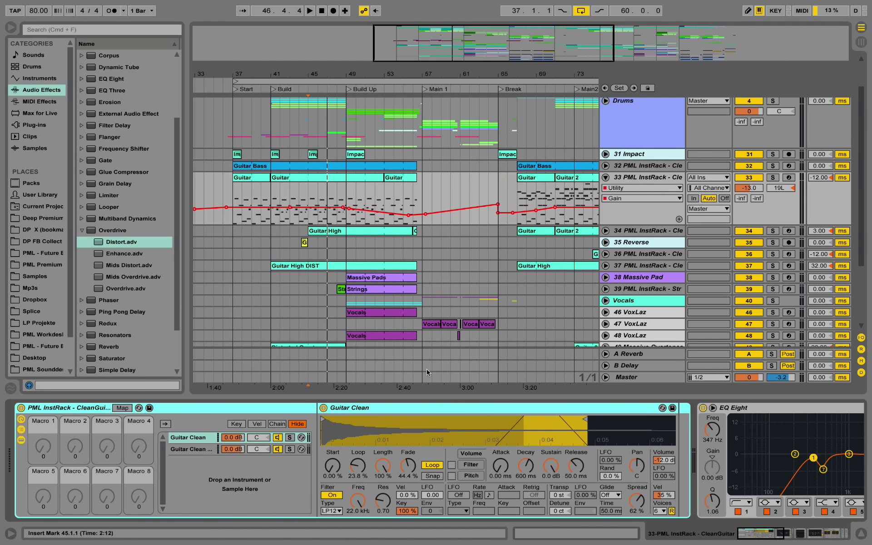
# - Solo 33 PML InstRack and audition its guitar part from bar 45
pyautogui.click(772, 178)
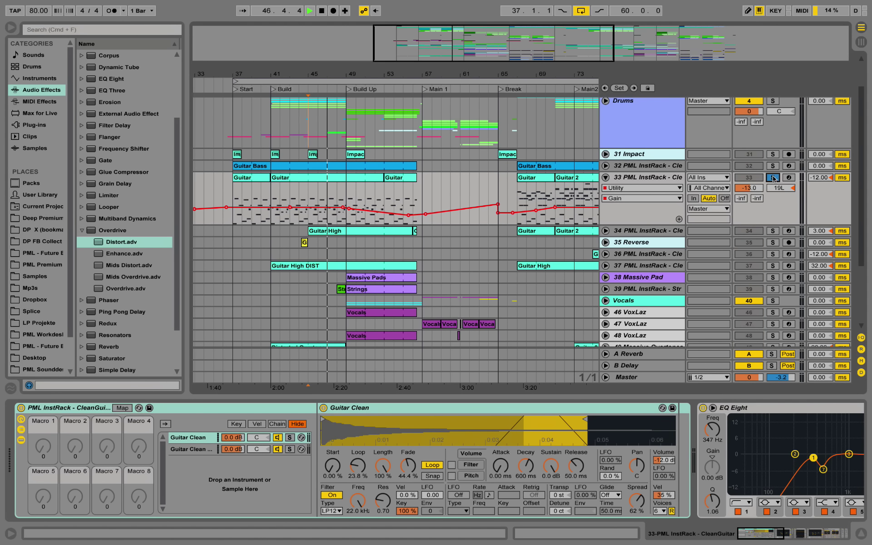
pyautogui.press('space')
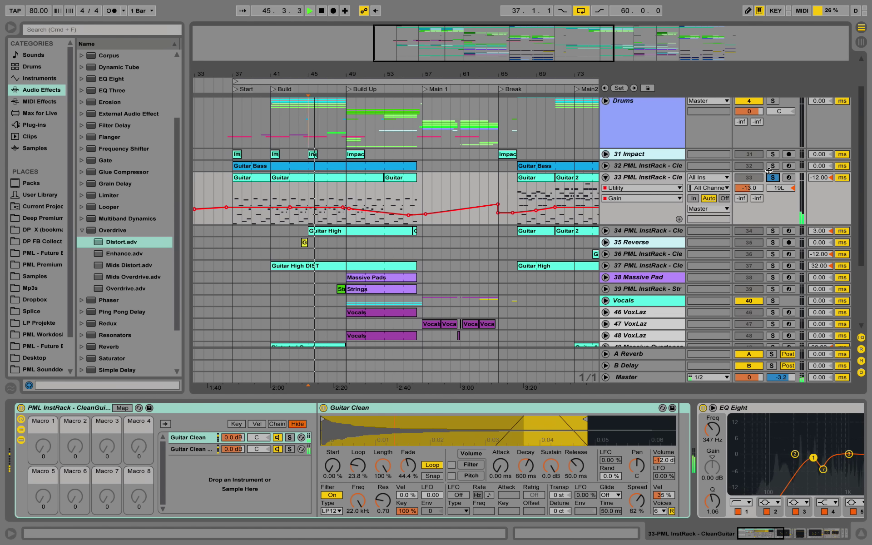
pyautogui.press('space')
# - Unfold 32 PML InstRack, solo it instead of track 33 and audition its Guitar Bass part from bar 45
pyautogui.click(671, 169)
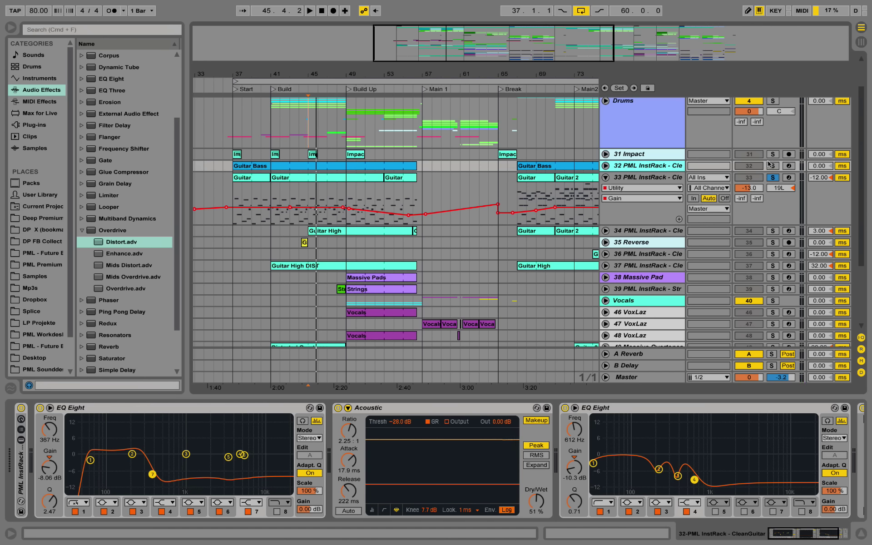
pyautogui.click(606, 166)
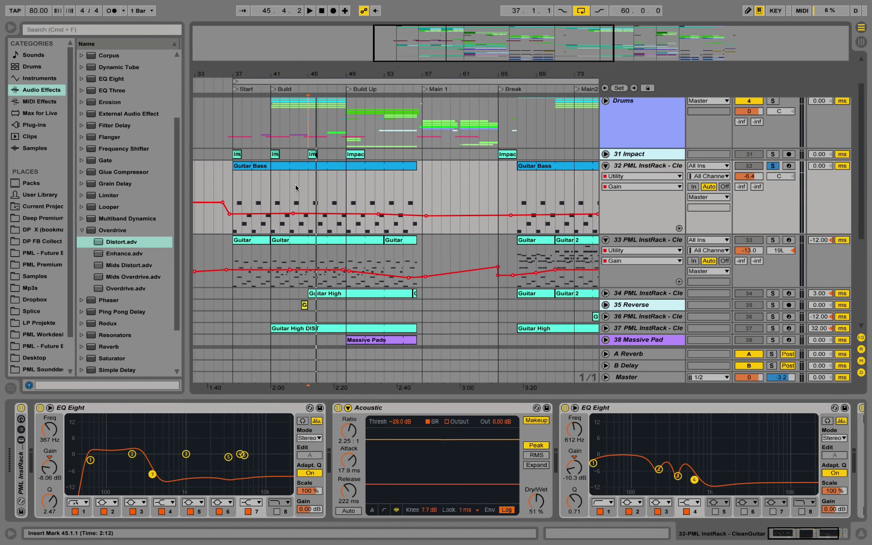
pyautogui.press('space')
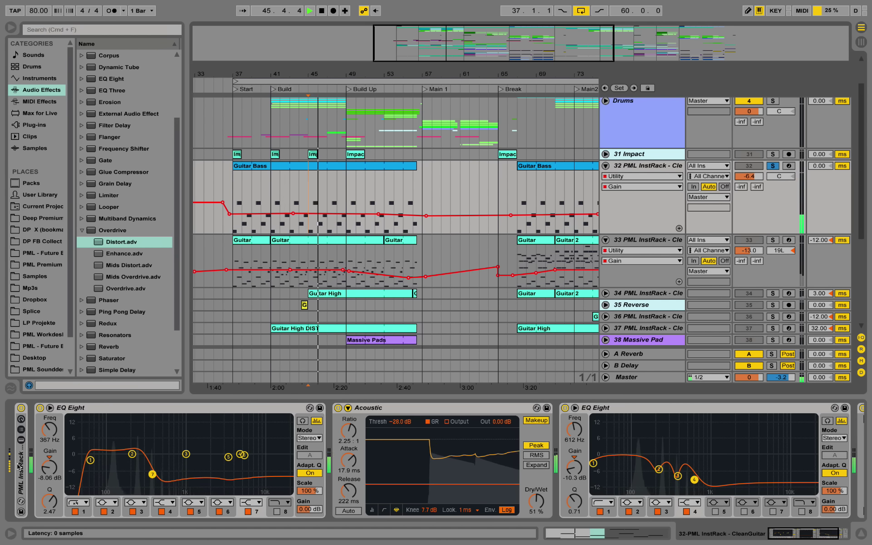
# - Stop playback, unfold the Guitar Bass track's instrument rack and hide its key zone editor to expose the Guitar Clean C2 sampler
pyautogui.press('space')
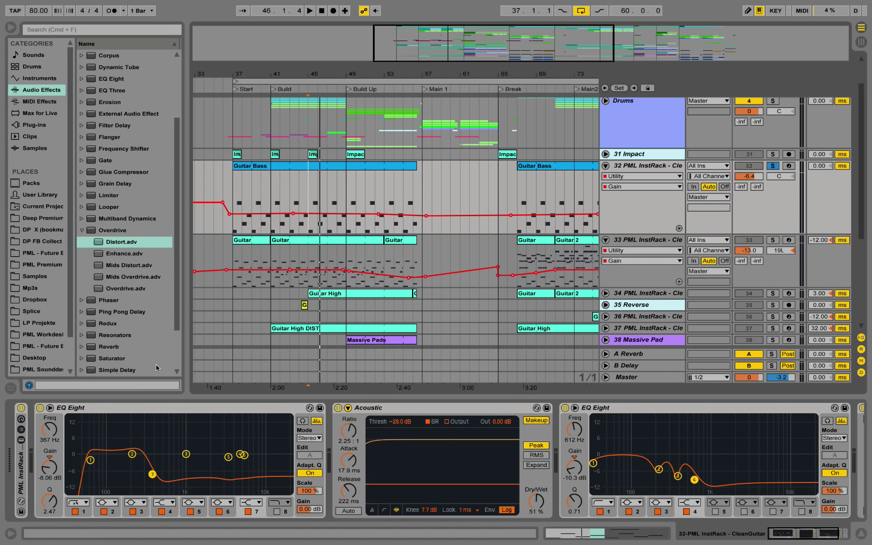
pyautogui.doubleClick(26, 462)
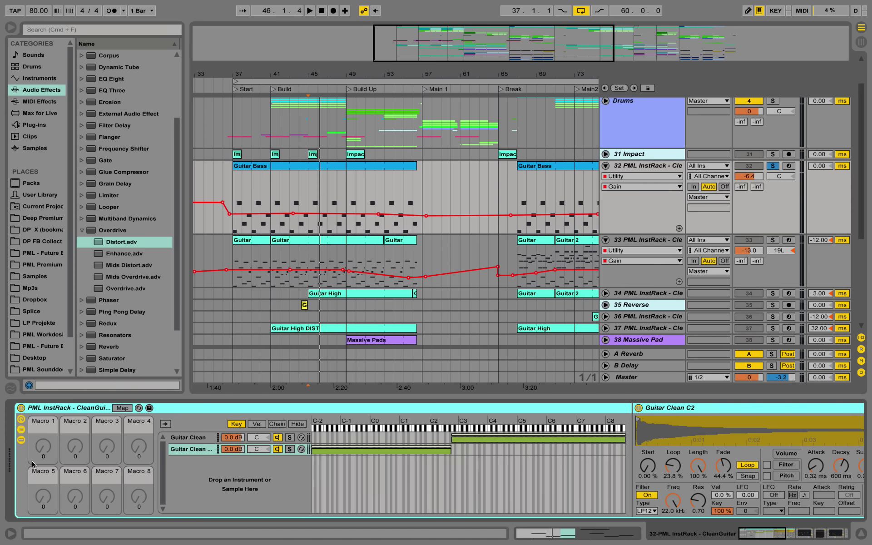
pyautogui.click(298, 424)
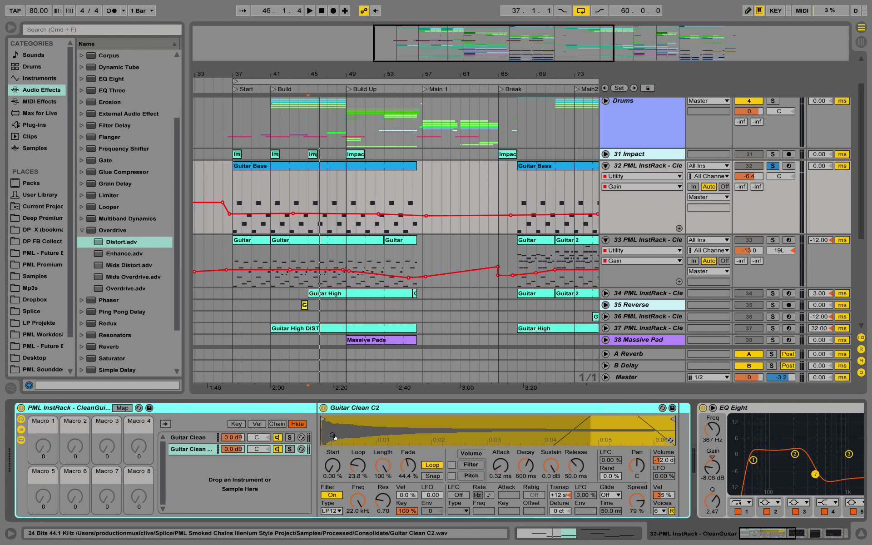
# - Play the Guitar Bass part from bar 45 and unsolo track 32 during playback to hear it in the full mix
pyautogui.press('space')
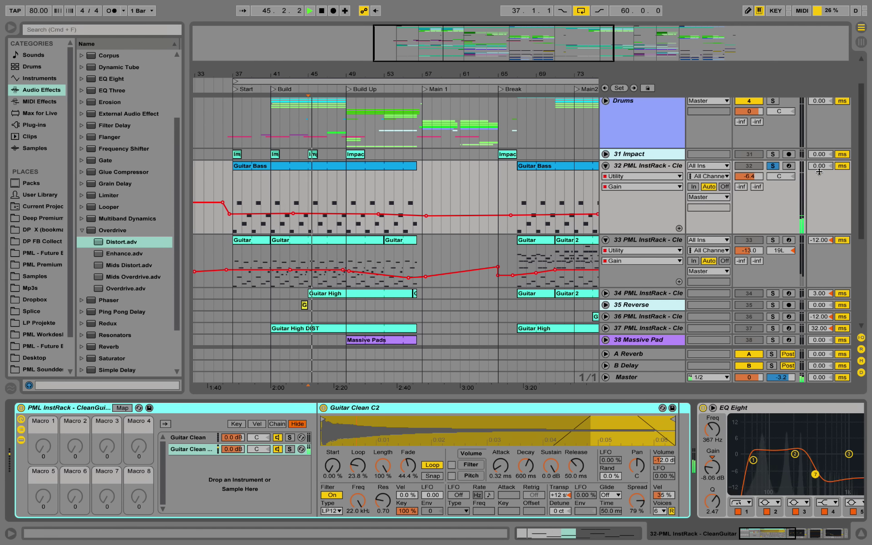
pyautogui.click(774, 166)
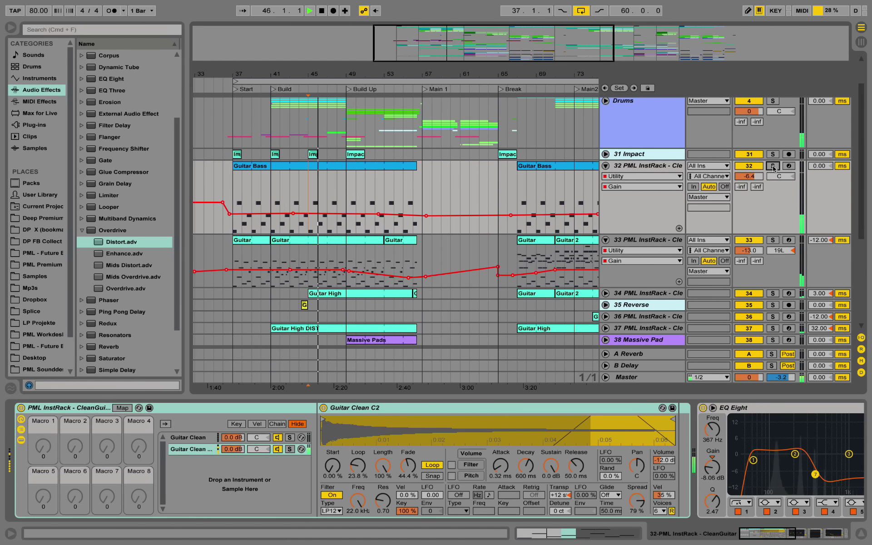
pyautogui.scroll(3, 596, 150)
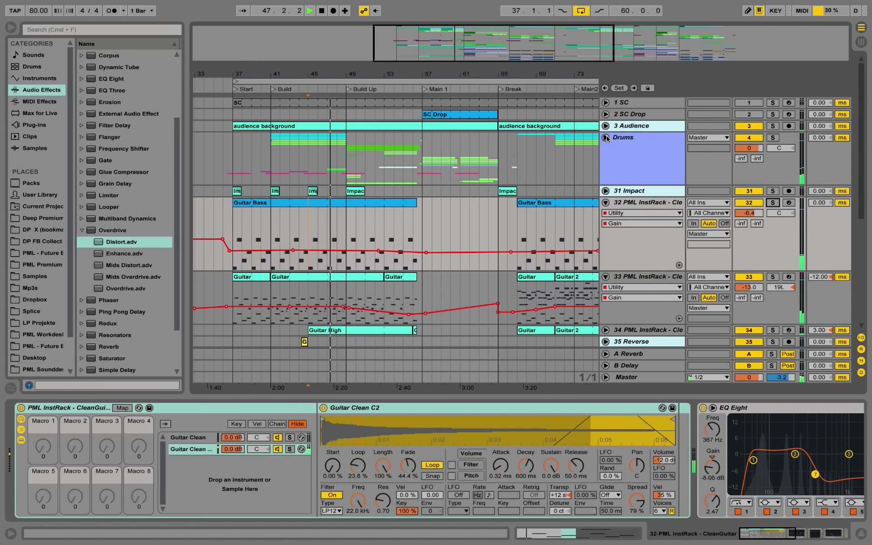
# - Unfold the Drums group and look through its tracks for the Build Up and Main 1 sections while the mix plays
pyautogui.click(606, 138)
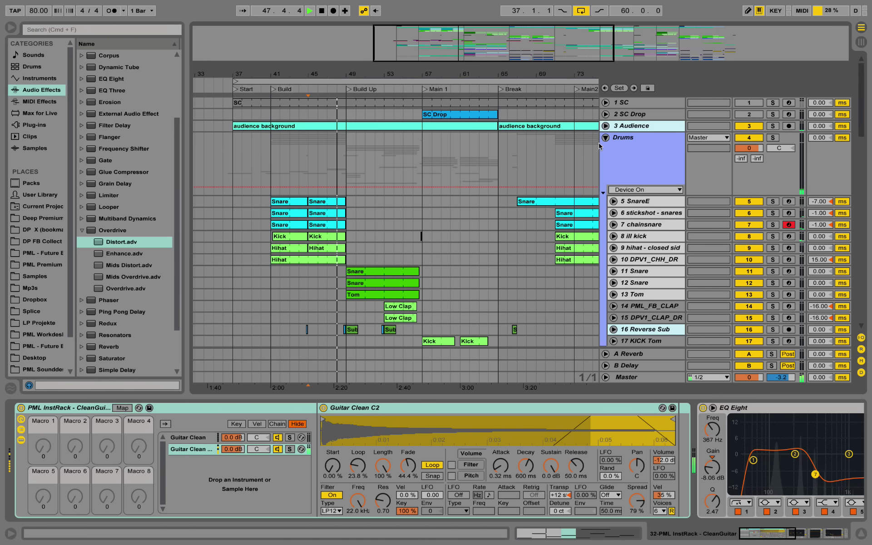
pyautogui.scroll(-3, 592, 162)
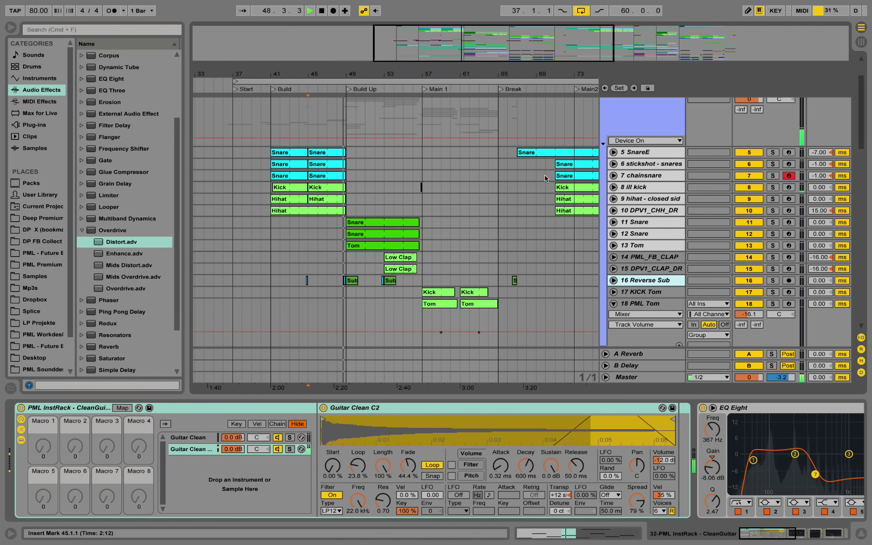
pyautogui.moveTo(393, 75); pyautogui.dragTo(346, 69)
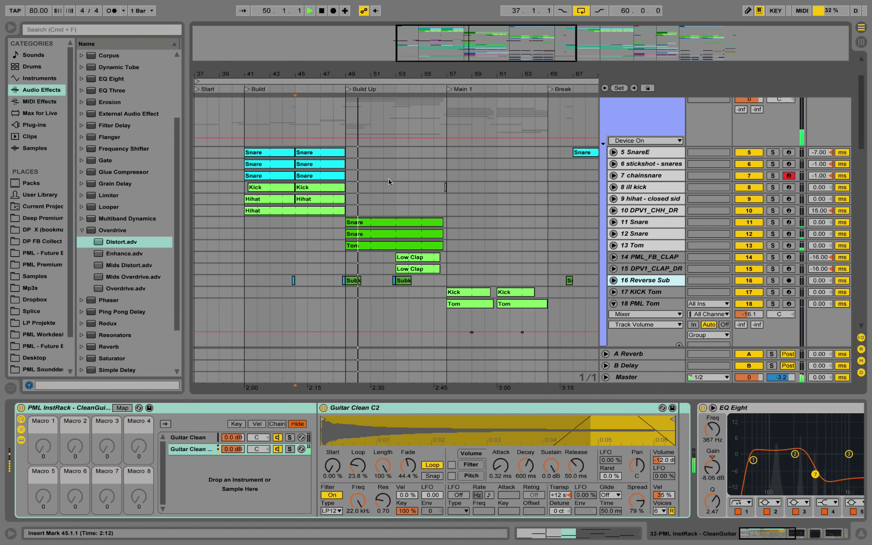
pyautogui.scroll(-20, 389, 179)
pyautogui.scroll(7, 597, 218)
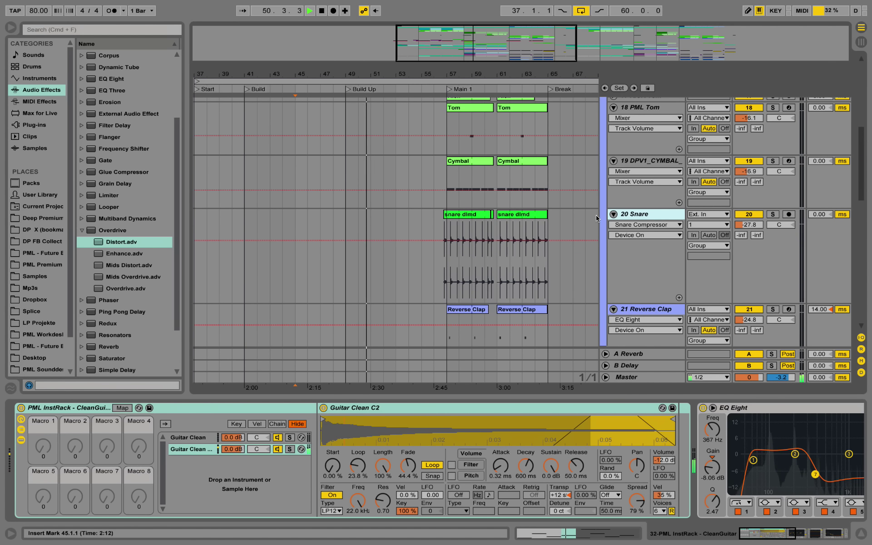
# - Fold the 20 Snare, 19 DPV1_CYMBAL and 18 PML Tom tracks inside the Drums group
pyautogui.click(614, 214)
pyautogui.click(613, 160)
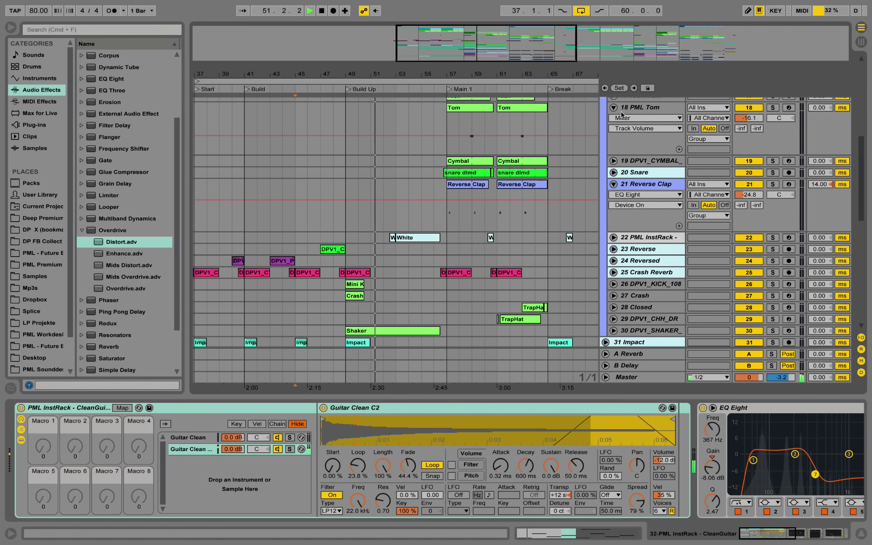
pyautogui.click(613, 107)
pyautogui.scroll(8, 599, 176)
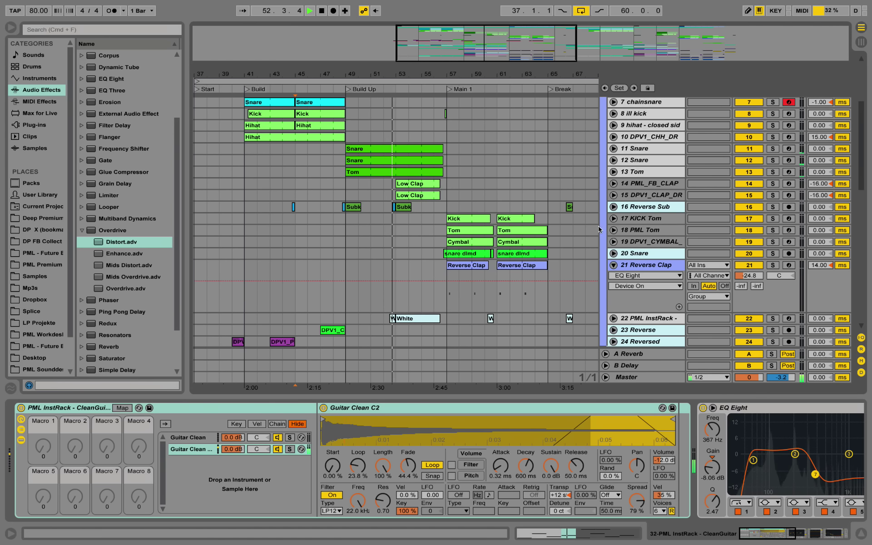
# - Unfold track 39 PML InstRack, open its Build Up Strings clip to examine the chord notes, and hide the note editor
pyautogui.scroll(-12, 585, 216)
pyautogui.scroll(-2, 585, 218)
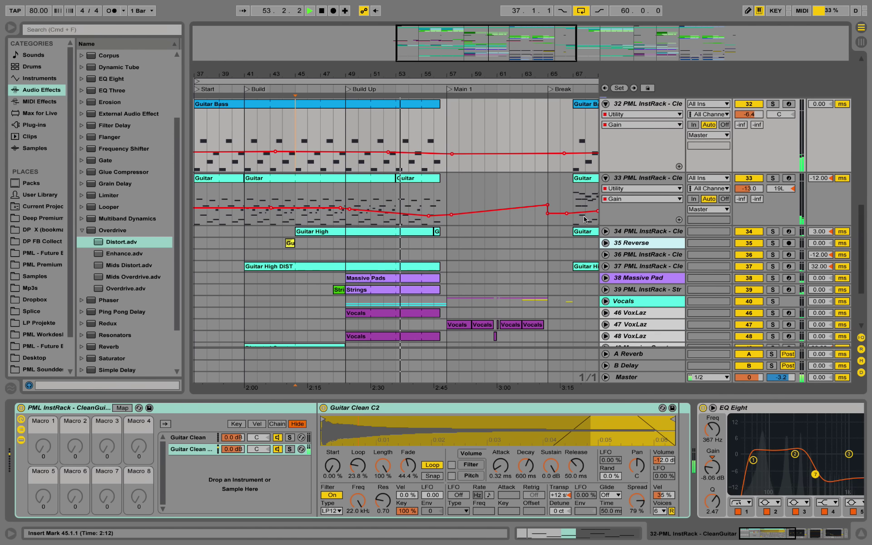
pyautogui.click(605, 290)
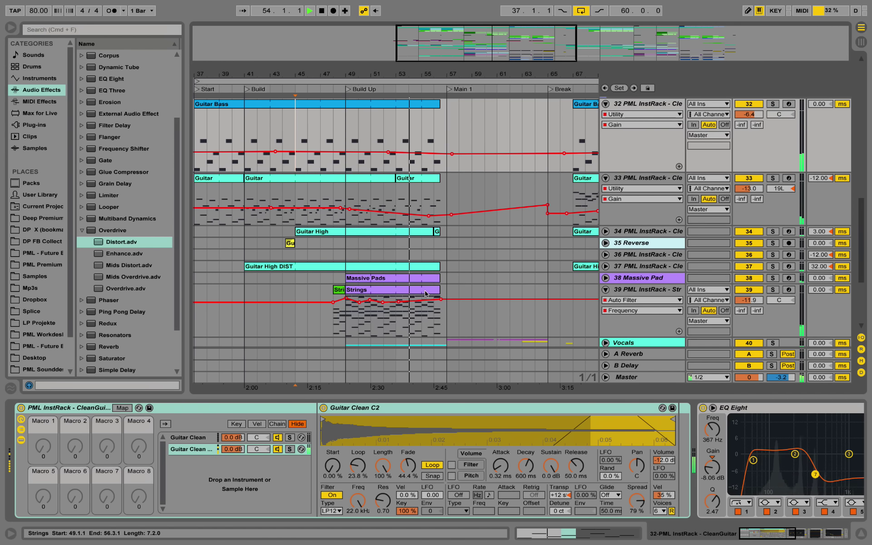
pyautogui.doubleClick(436, 306)
pyautogui.moveTo(446, 225); pyautogui.dragTo(478, 261)
pyautogui.click(477, 266)
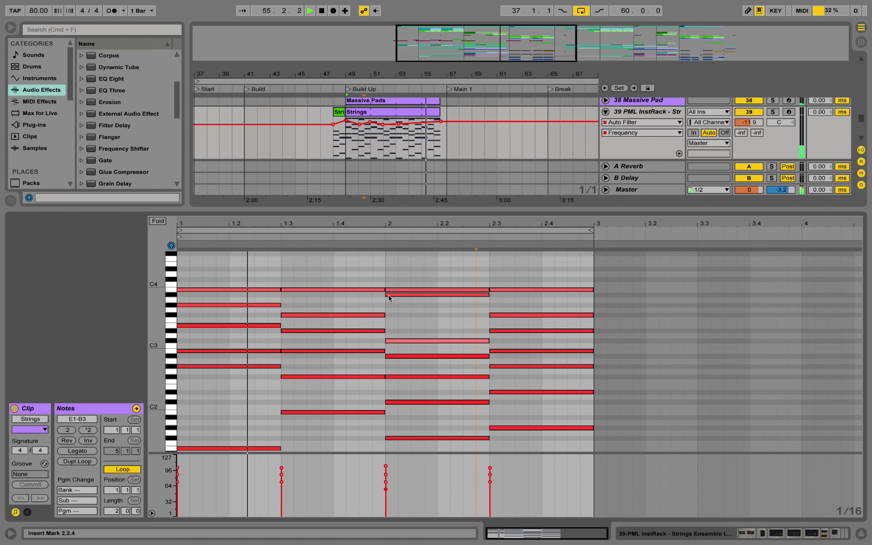
pyautogui.scroll(-2, 354, 304)
pyautogui.scroll(-2, 358, 310)
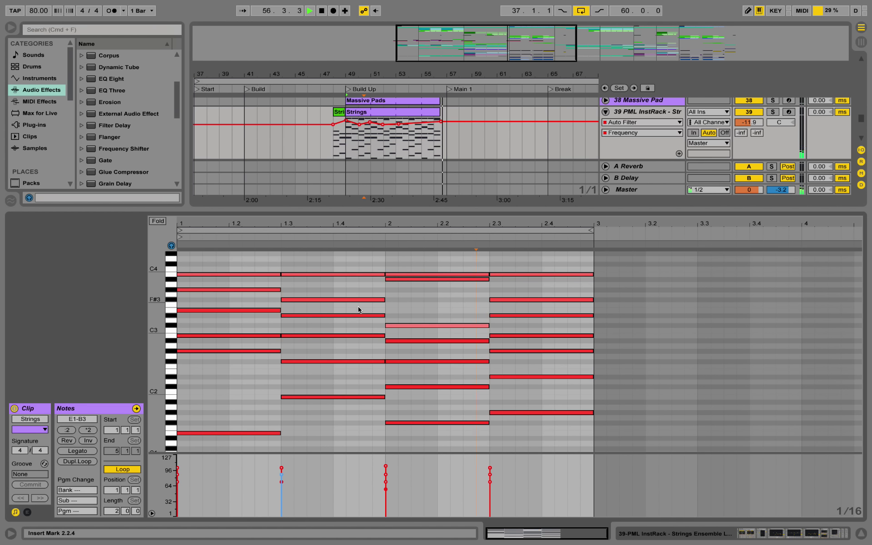
pyautogui.click(862, 535)
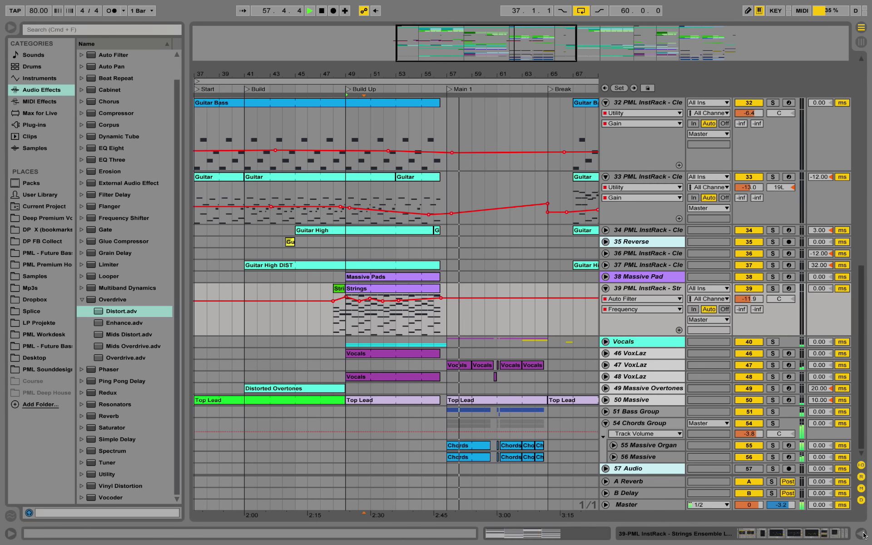
# - Fold guitar tracks 32 and 33 PML InstRack to compact the arrangement
pyautogui.scroll(3, 560, 257)
pyautogui.moveTo(409, 74); pyautogui.dragTo(402, 54)
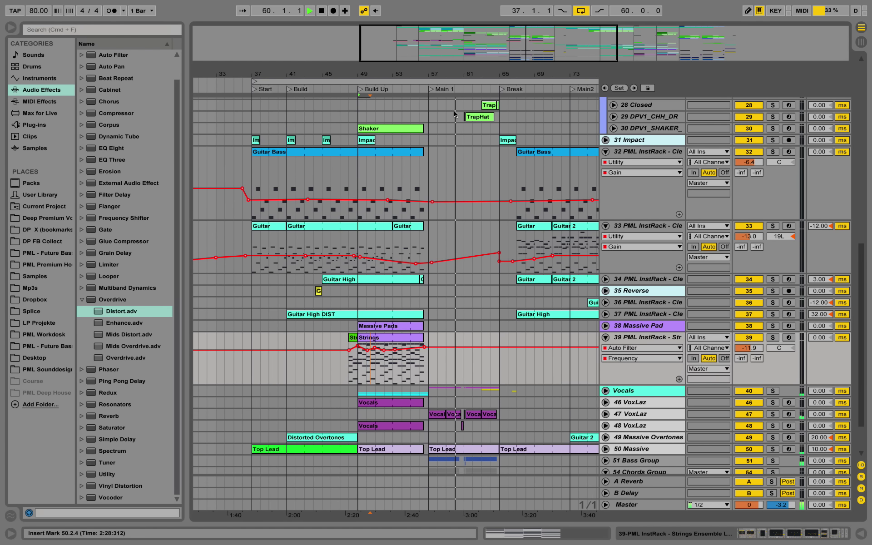
pyautogui.scroll(2, 480, 141)
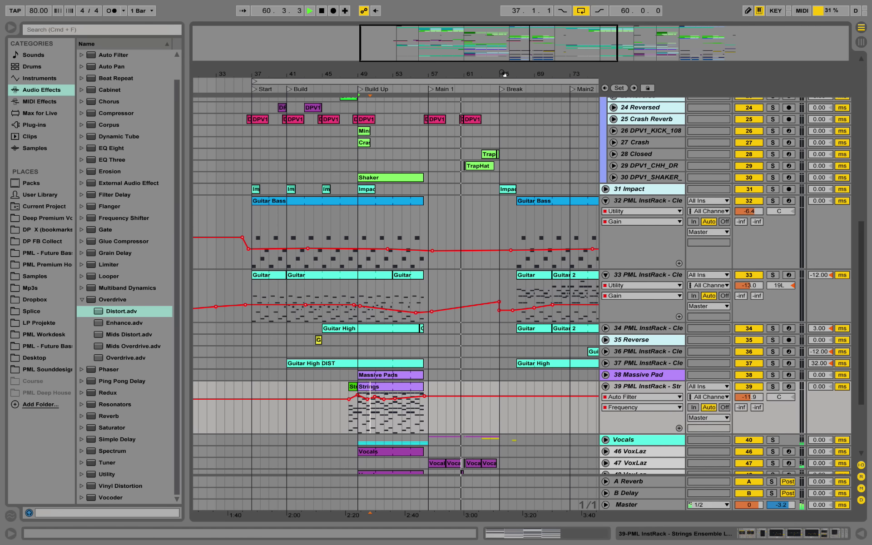
pyautogui.moveTo(505, 74); pyautogui.dragTo(506, 90)
pyautogui.click(606, 201)
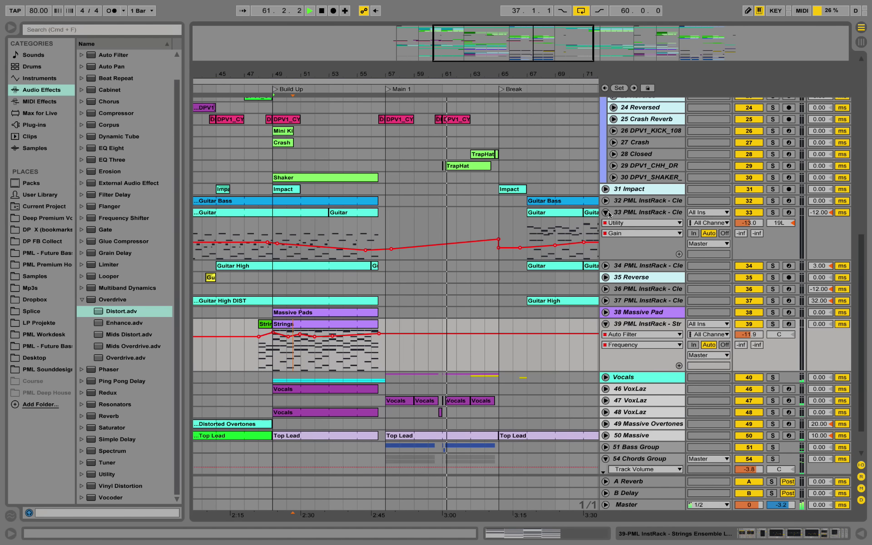
pyautogui.click(605, 213)
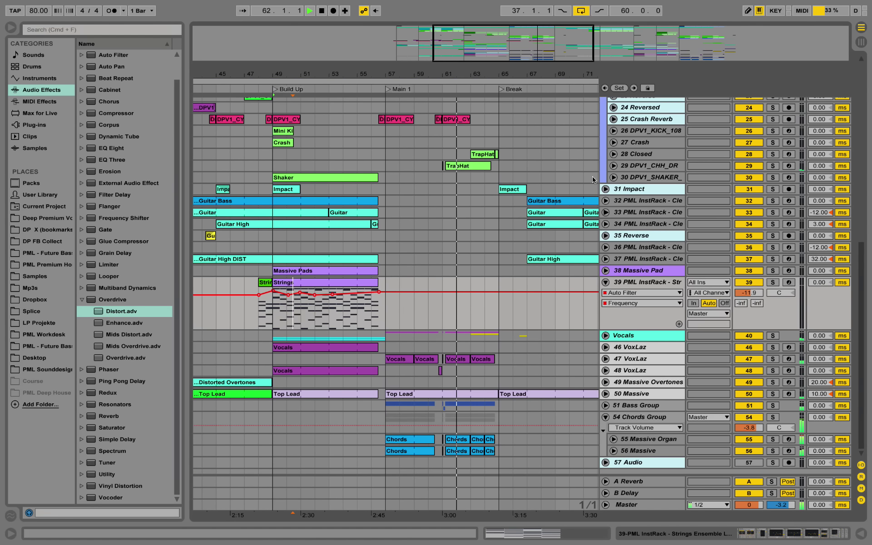
# - Examine the drum and instrument clips of the Main 1 and Break sections as playback passes through them
pyautogui.moveTo(520, 74); pyautogui.dragTo(417, 83)
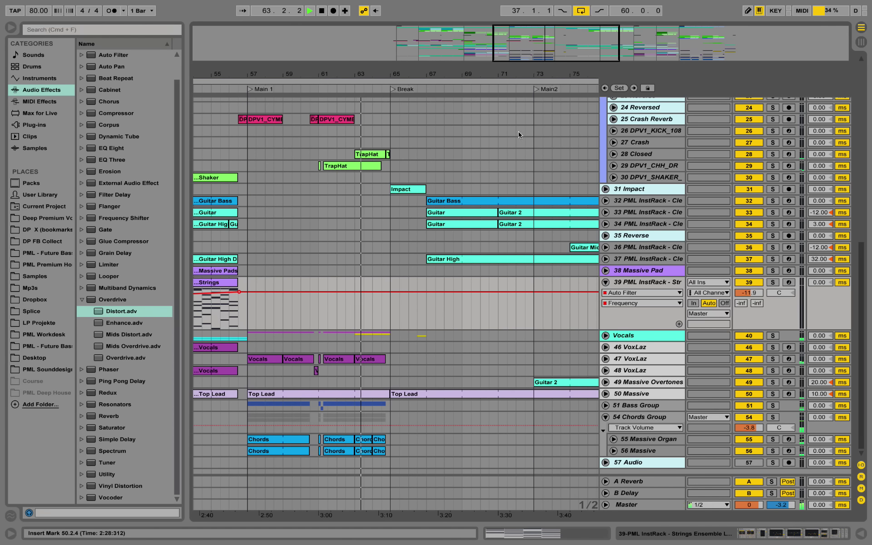
pyautogui.scroll(4, 507, 154)
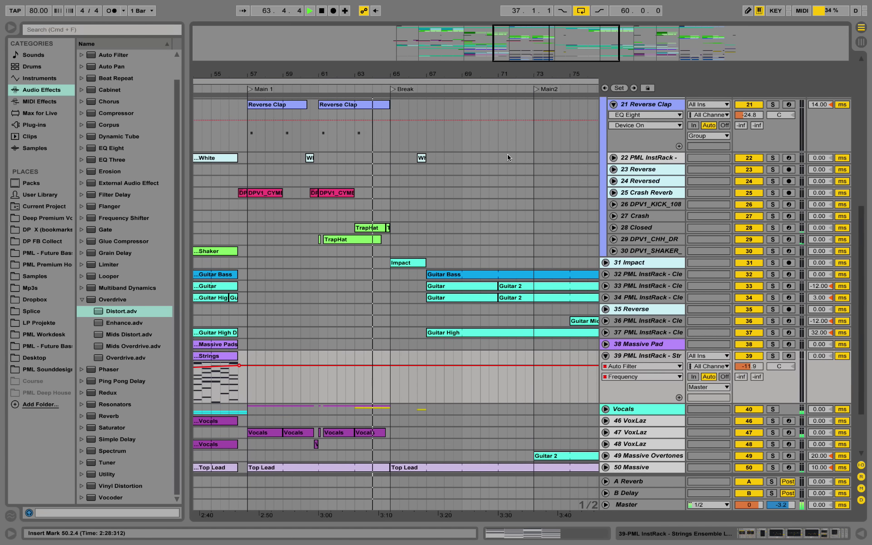
pyautogui.scroll(3, 508, 155)
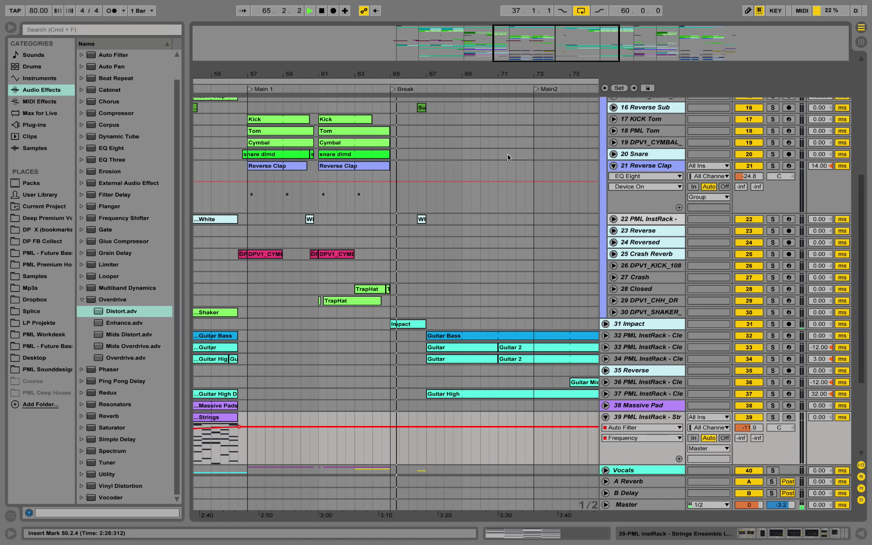
pyautogui.scroll(10, 508, 157)
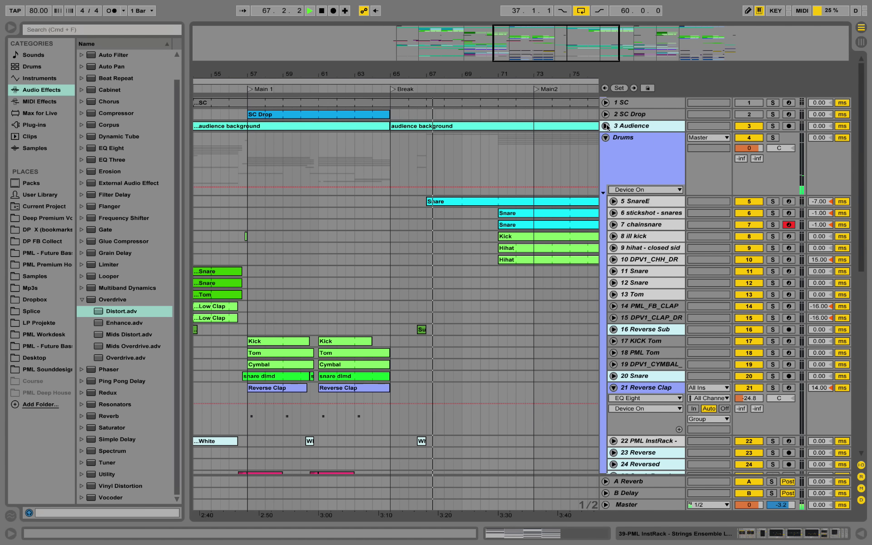
pyautogui.scroll(-10, 606, 318)
# - Unfold track 33 PML InstRack, open its Guitar clip at bar 67 to examine the notes, and hide the note editor
pyautogui.click(605, 324)
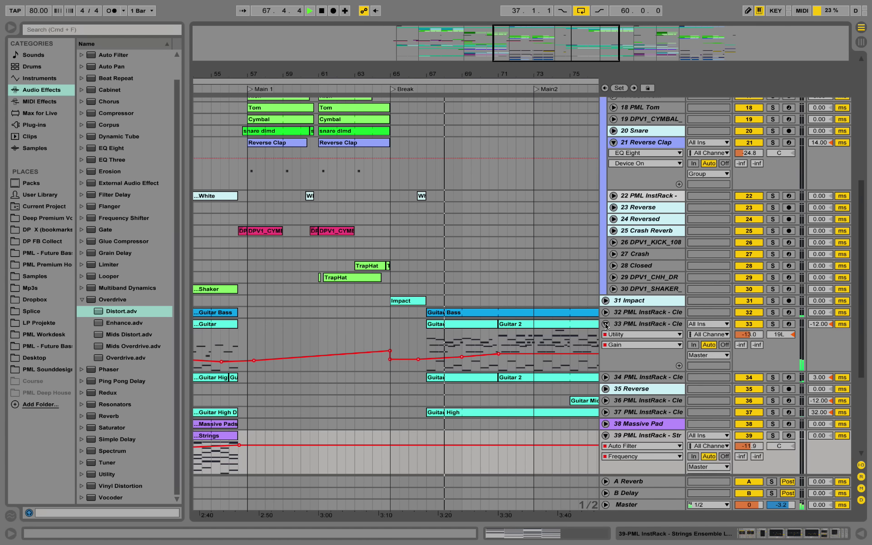
pyautogui.doubleClick(495, 325)
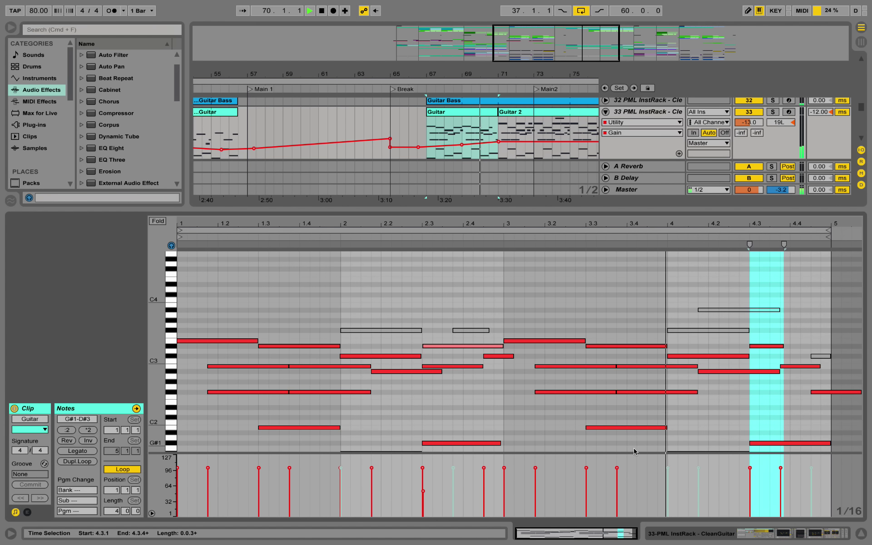
pyautogui.click(860, 531)
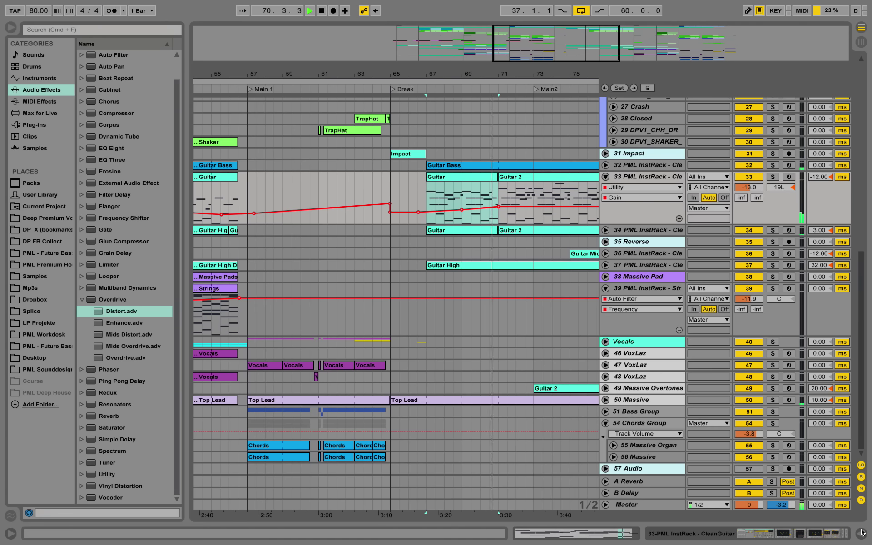
# - Follow playback into Main2, widen the arrangement view to cover the Beat Part, and stop playback
pyautogui.moveTo(430, 73); pyautogui.dragTo(395, 71)
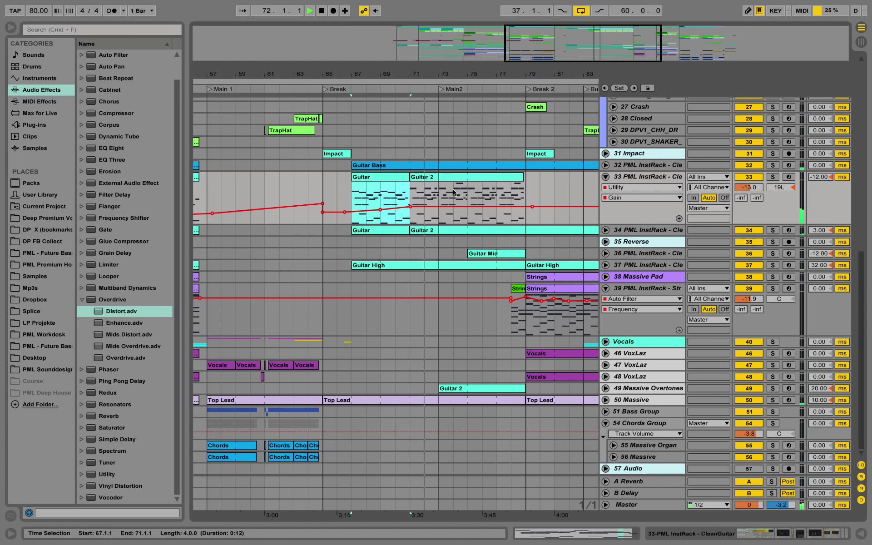
pyautogui.moveTo(464, 72); pyautogui.dragTo(385, 62)
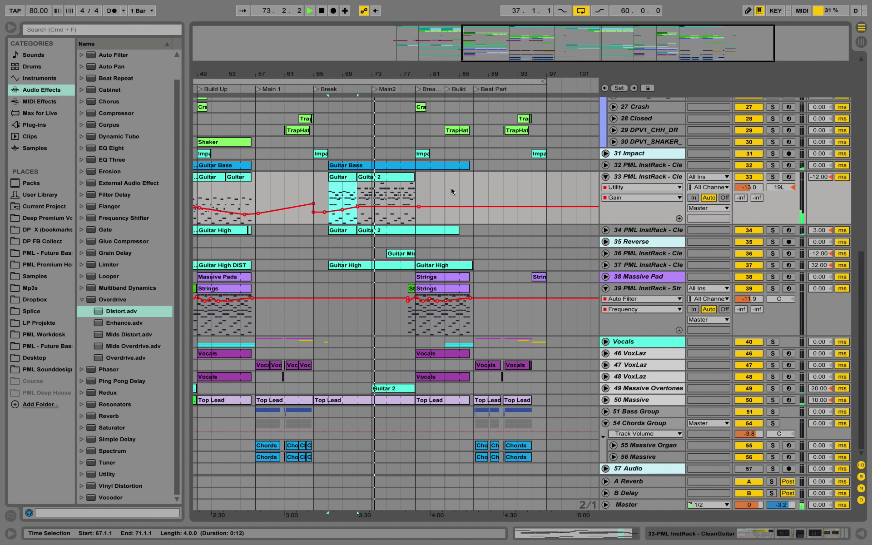
pyautogui.scroll(1, 451, 187)
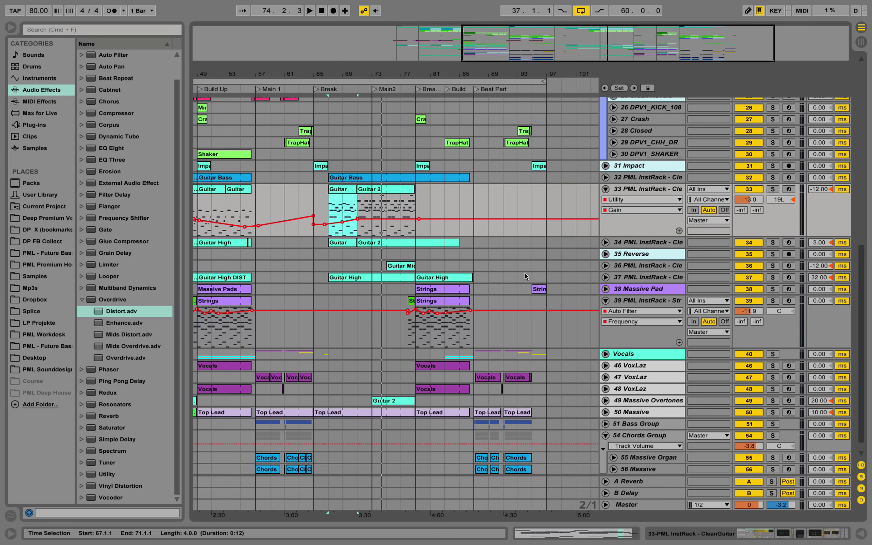
# - Fold the Drums group and tracks 33 and 39 PML InstRack so the whole track list fits in view
pyautogui.scroll(10, 525, 274)
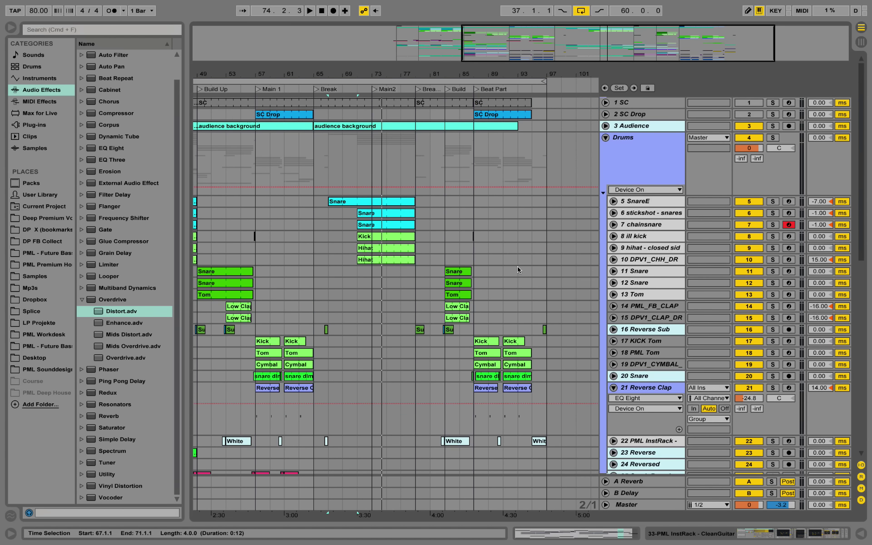
pyautogui.scroll(-6, 480, 188)
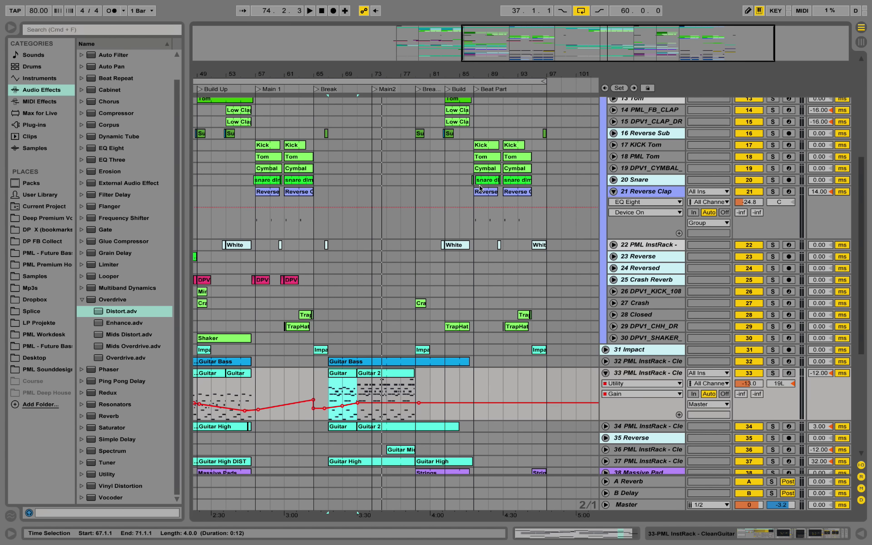
pyautogui.scroll(-3, 480, 188)
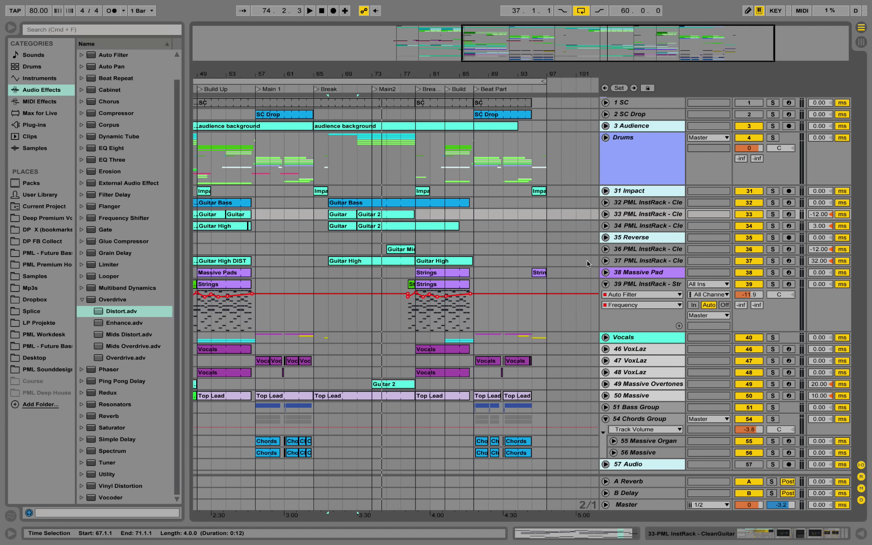
pyautogui.click(605, 284)
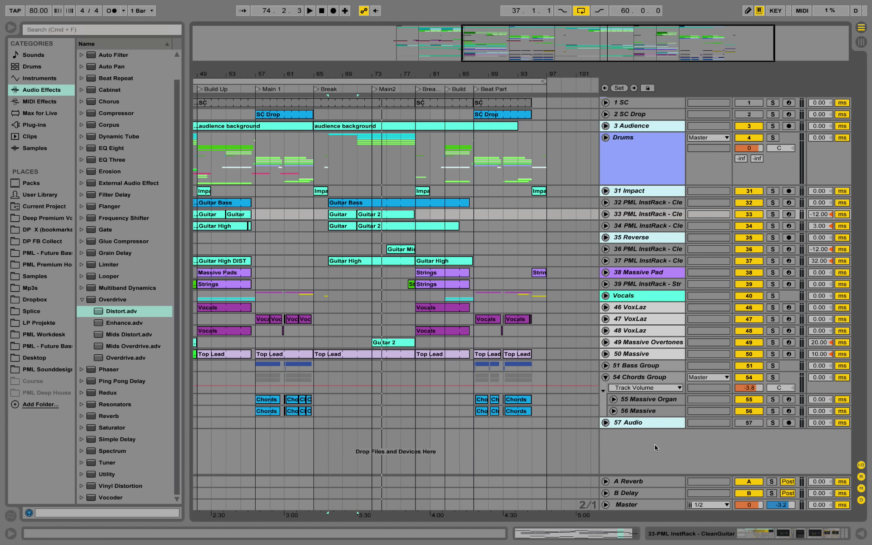
# - Show the Master track's device chain and look through its mastering effects
pyautogui.doubleClick(649, 500)
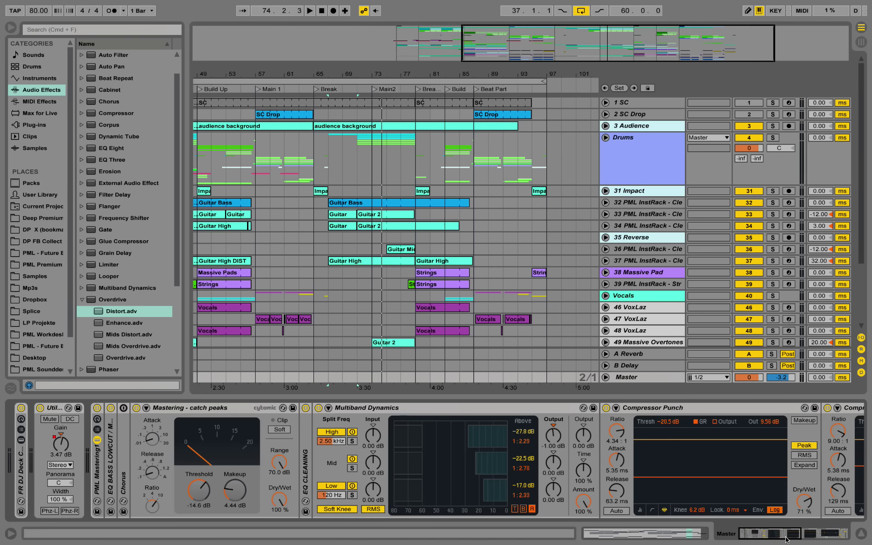
pyautogui.click(841, 538)
pyautogui.moveTo(844, 540); pyautogui.dragTo(768, 527)
# - Unfold the Master's EQ BASS LOWCUT / MONO and EQ CLEANING devices and examine the chain up to Multiband Dynamics
pyautogui.click(109, 449)
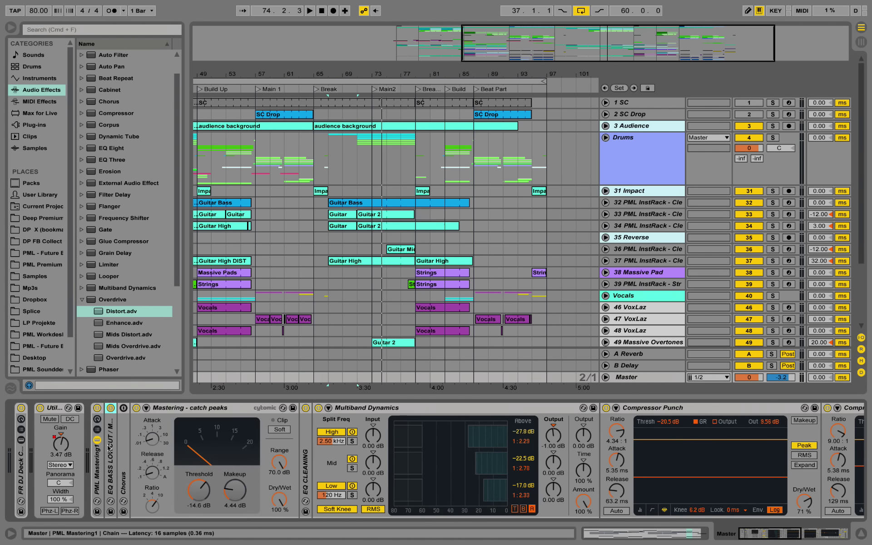
pyautogui.doubleClick(108, 449)
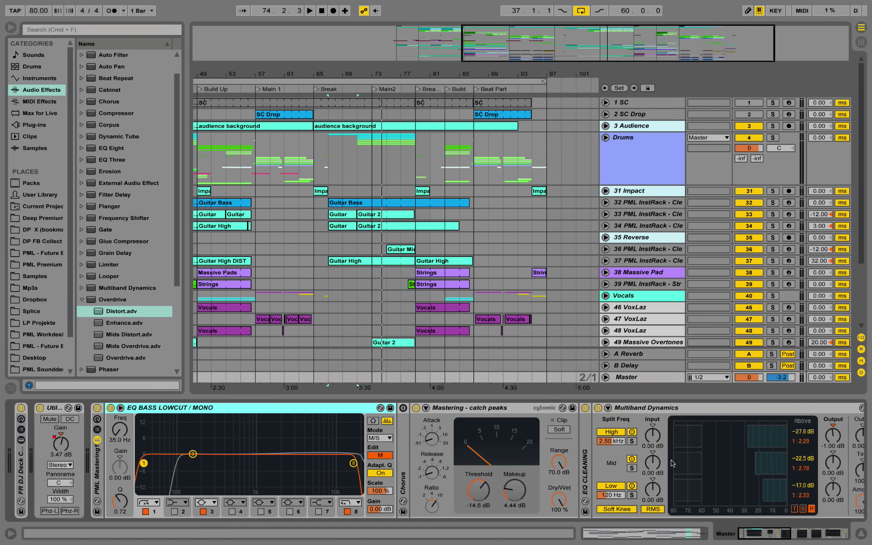
pyautogui.doubleClick(586, 478)
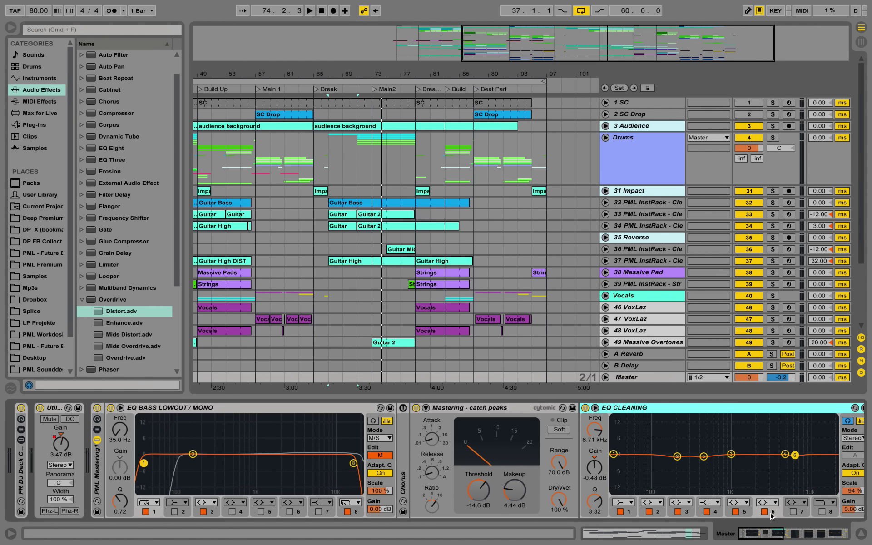
pyautogui.click(766, 539)
pyautogui.moveTo(766, 537); pyautogui.dragTo(772, 535)
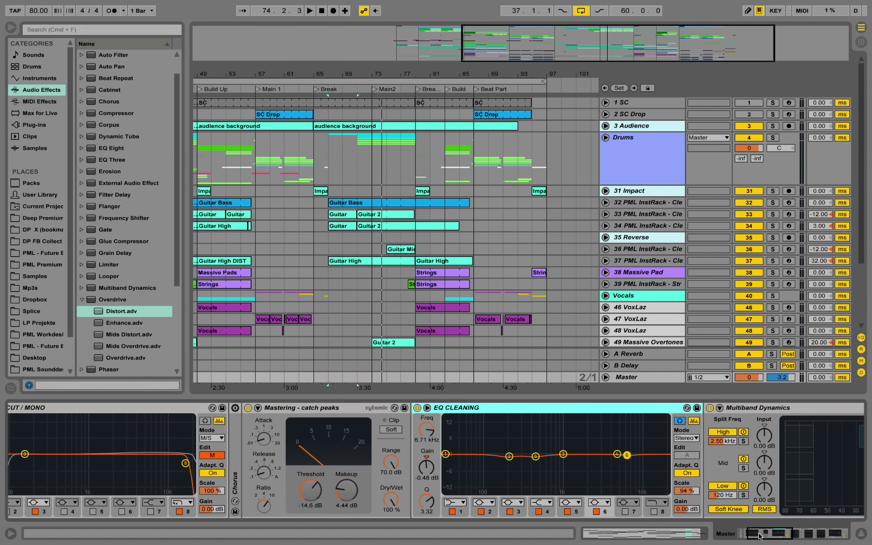
pyautogui.moveTo(760, 537); pyautogui.dragTo(771, 538)
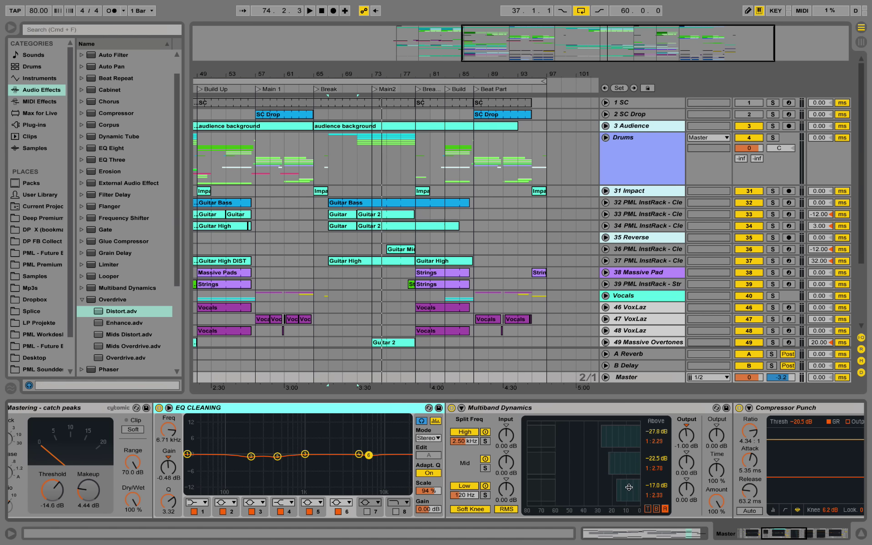
# - Examine the rest of the Master chain from Multiband Dynamics through both compressors and the final EQ Eight to the Limiter, then hide the device view
pyautogui.moveTo(781, 542); pyautogui.dragTo(796, 543)
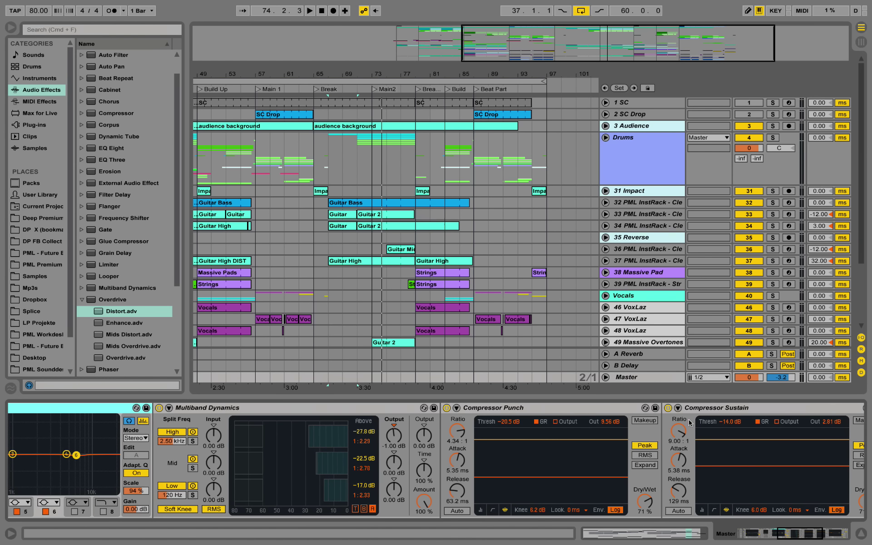
pyautogui.moveTo(810, 541); pyautogui.dragTo(821, 541)
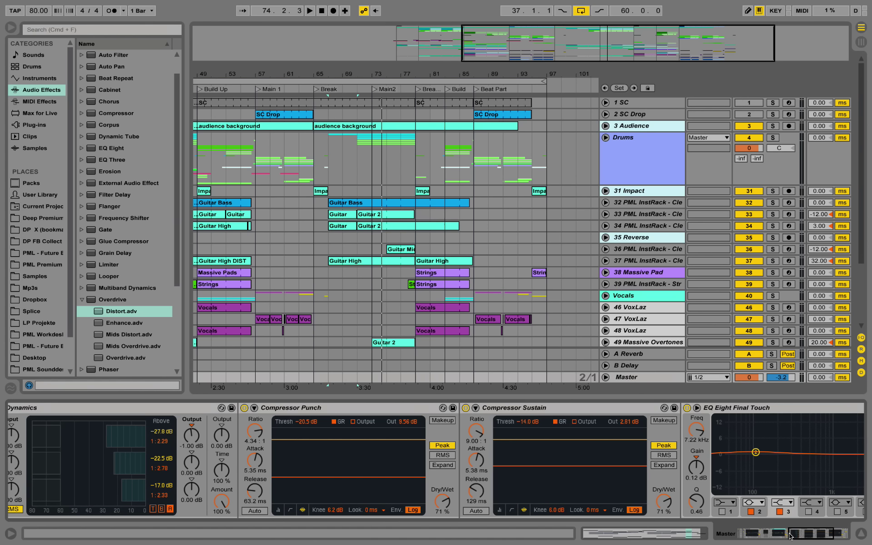
pyautogui.click(810, 536)
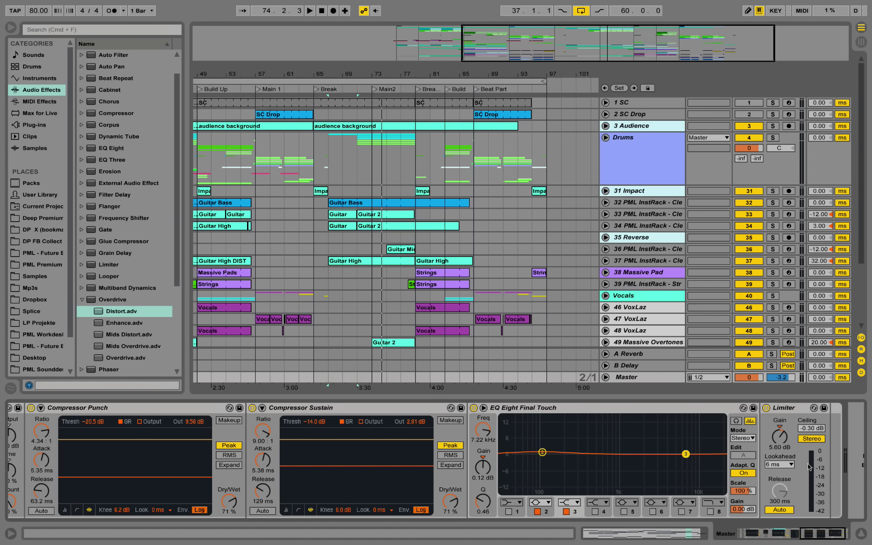
pyautogui.click(862, 534)
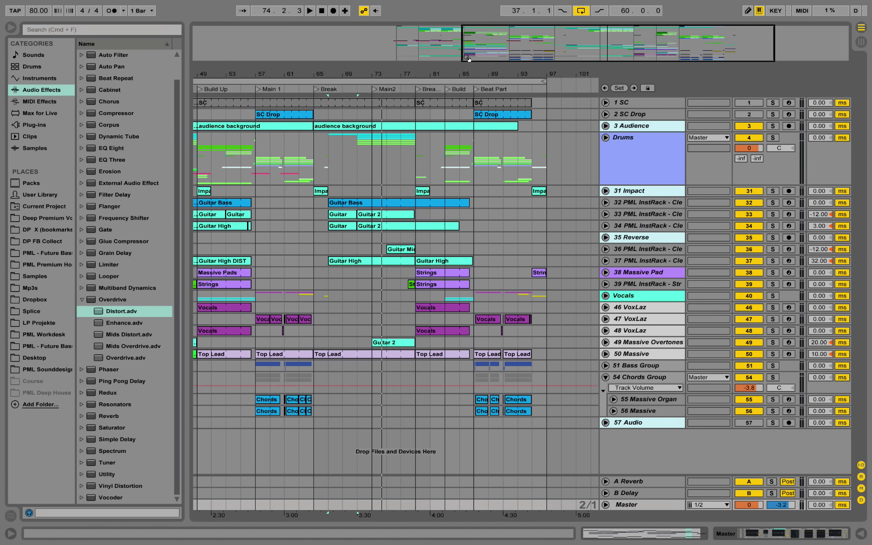
# - Unfold track 55 Massive Organ and open its first Chords clip in the Beat Part to examine the notes
pyautogui.moveTo(470, 73); pyautogui.dragTo(482, 74)
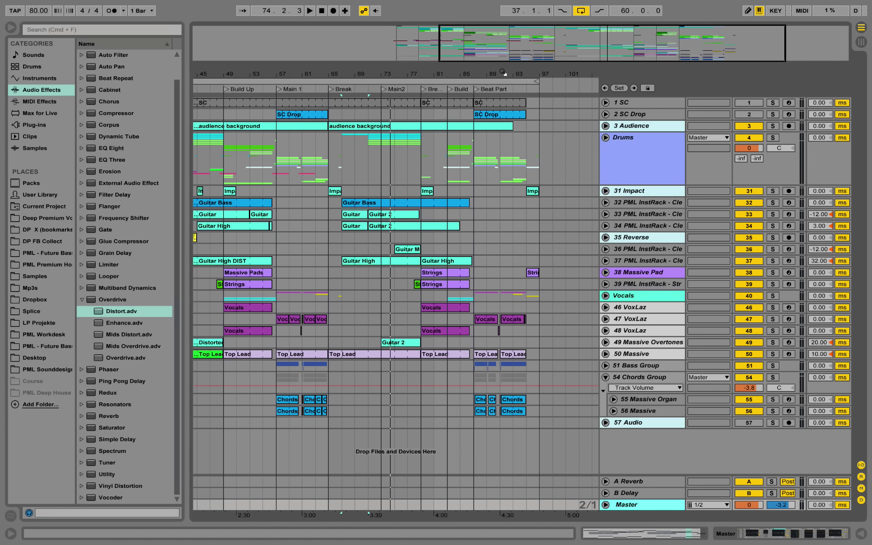
pyautogui.moveTo(502, 73); pyautogui.dragTo(503, 82)
pyautogui.click(613, 400)
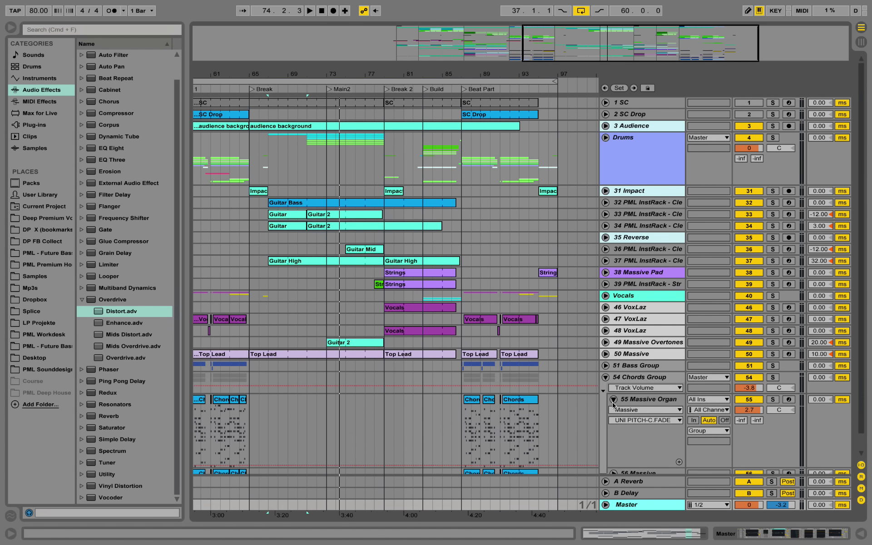
pyautogui.moveTo(490, 74); pyautogui.dragTo(487, 97)
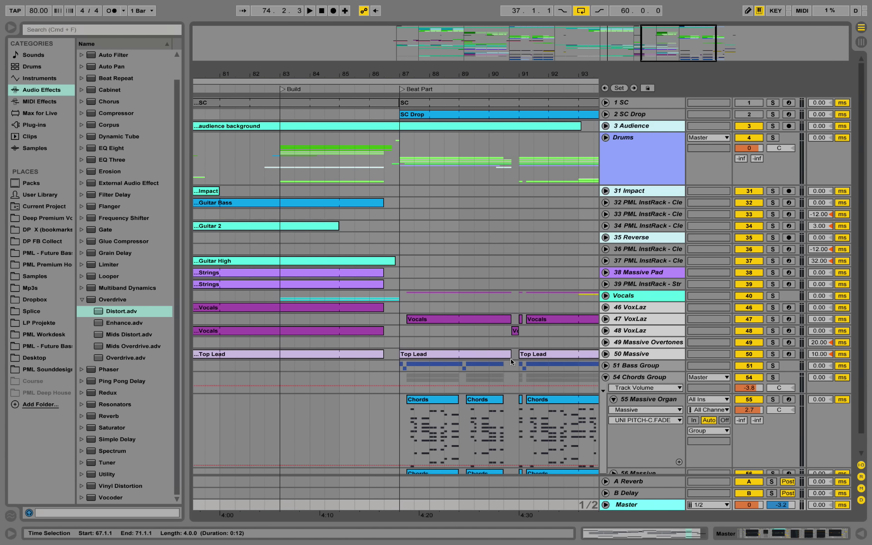
pyautogui.doubleClick(451, 427)
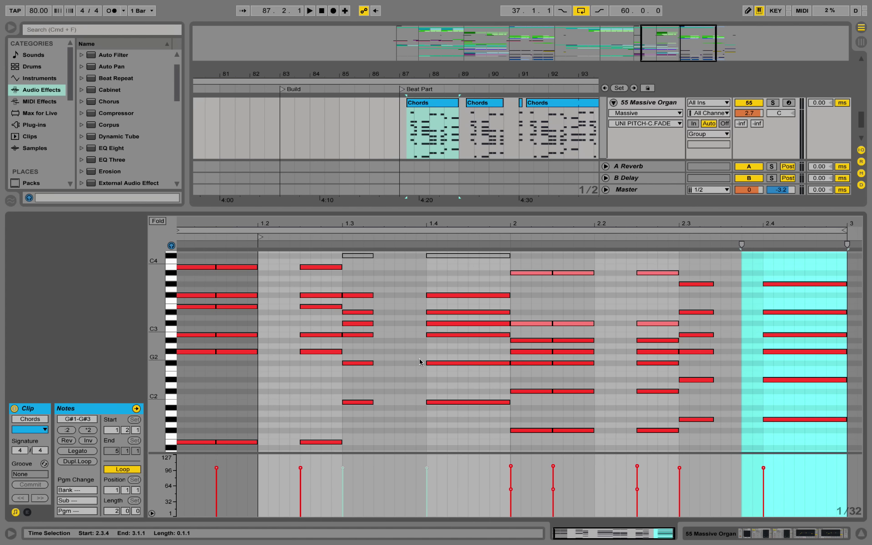
pyautogui.scroll(3, 395, 345)
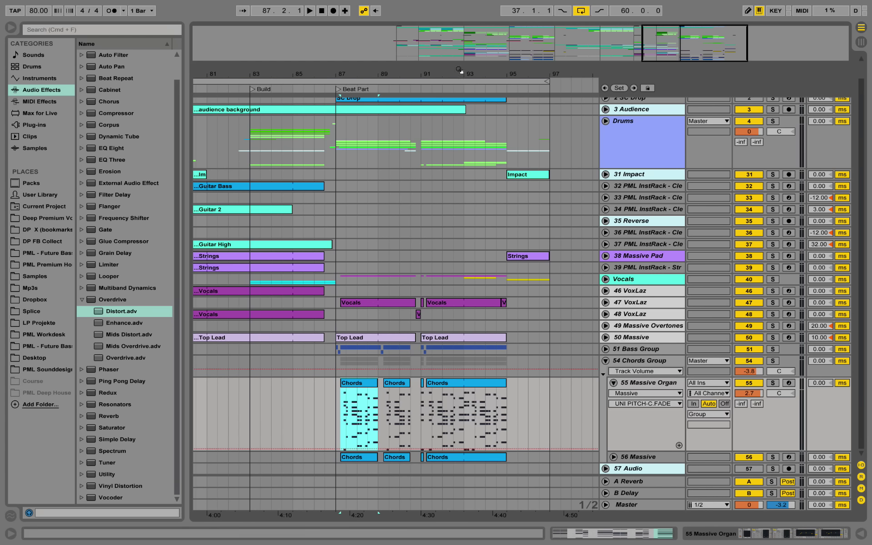
# - Widen the arrangement view to the whole song and fold track 55 Massive Organ
pyautogui.scroll(2, 517, 214)
pyautogui.scroll(-6, 474, 89)
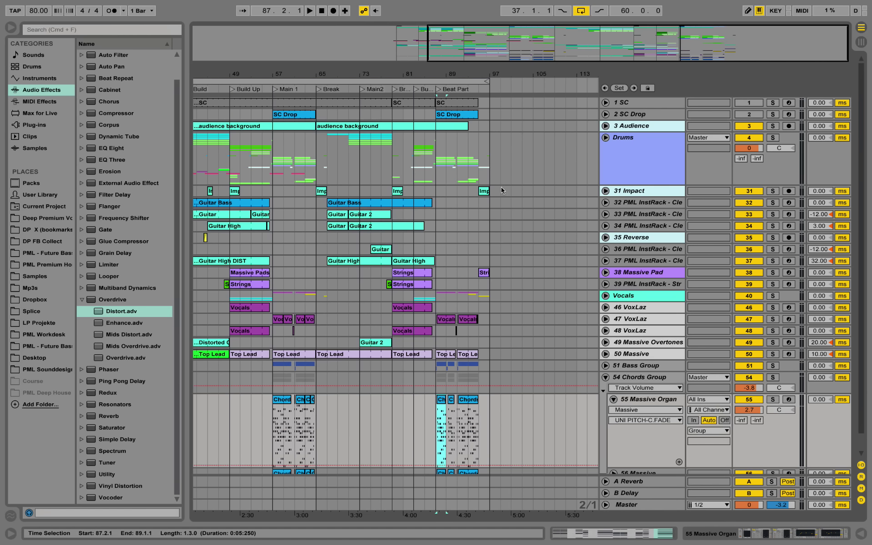
pyautogui.scroll(-3, 514, 73)
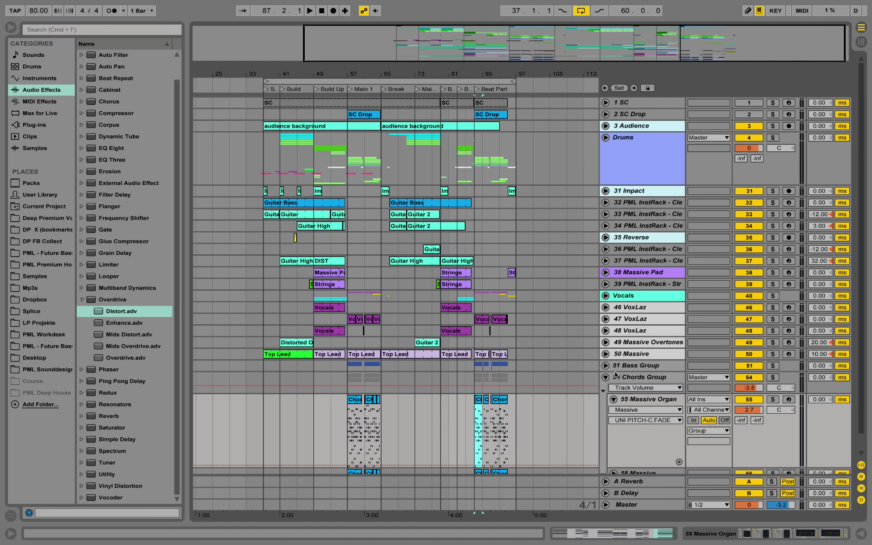
pyautogui.click(613, 399)
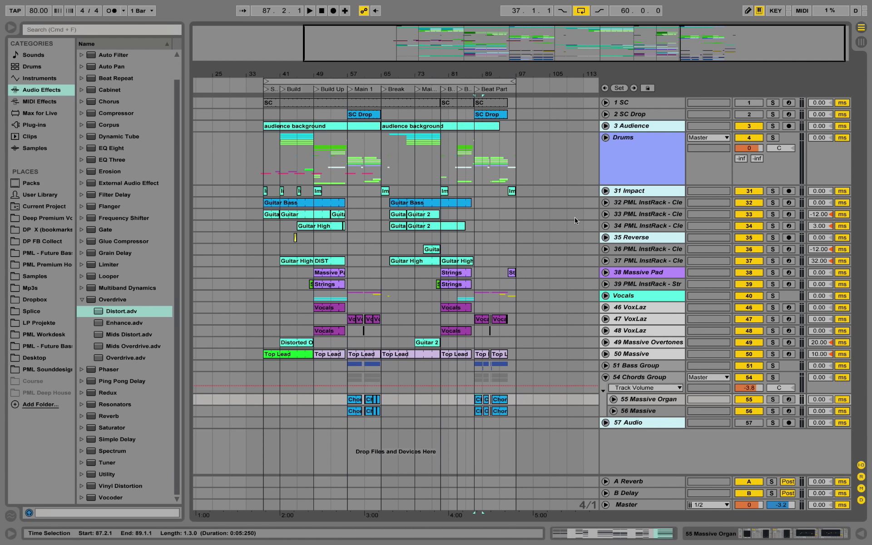
pyautogui.moveTo(444, 73); pyautogui.dragTo(473, 74)
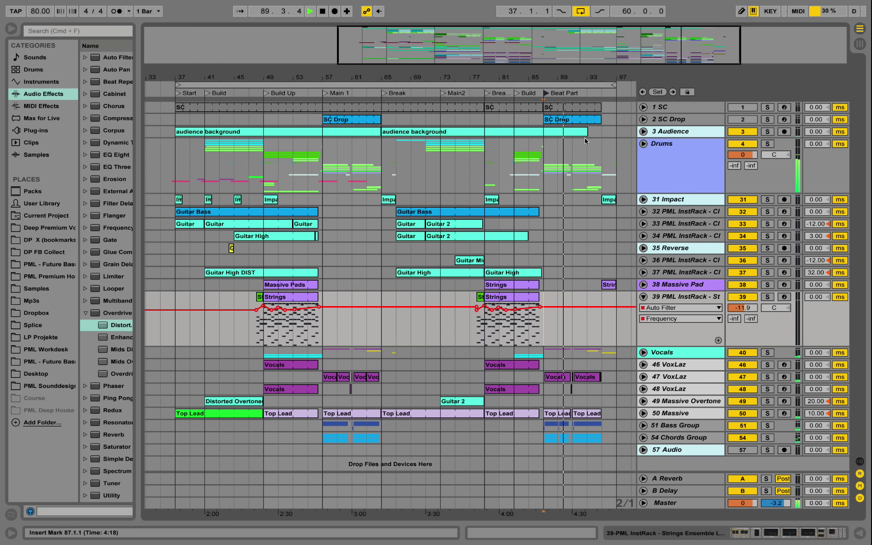
# - Play the song from the Start locator and unfold guitar tracks 32 and 33 around the Build section
pyautogui.click(178, 95)
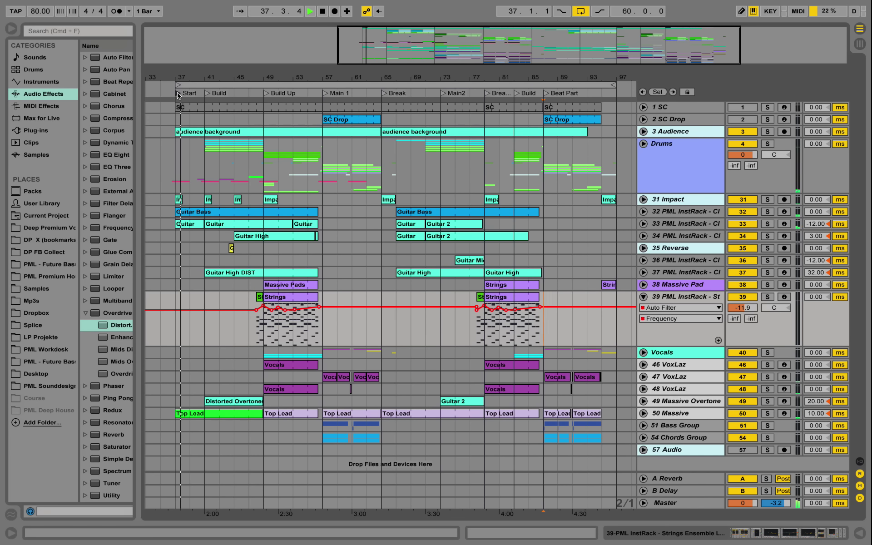
pyautogui.click(643, 211)
pyautogui.press('+')
pyautogui.moveTo(214, 85); pyautogui.dragTo(277, 85)
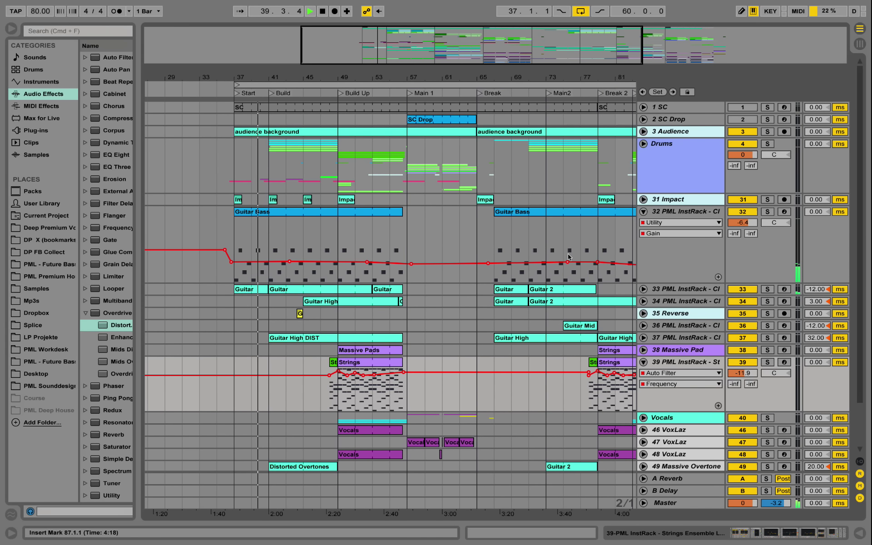
pyautogui.click(644, 289)
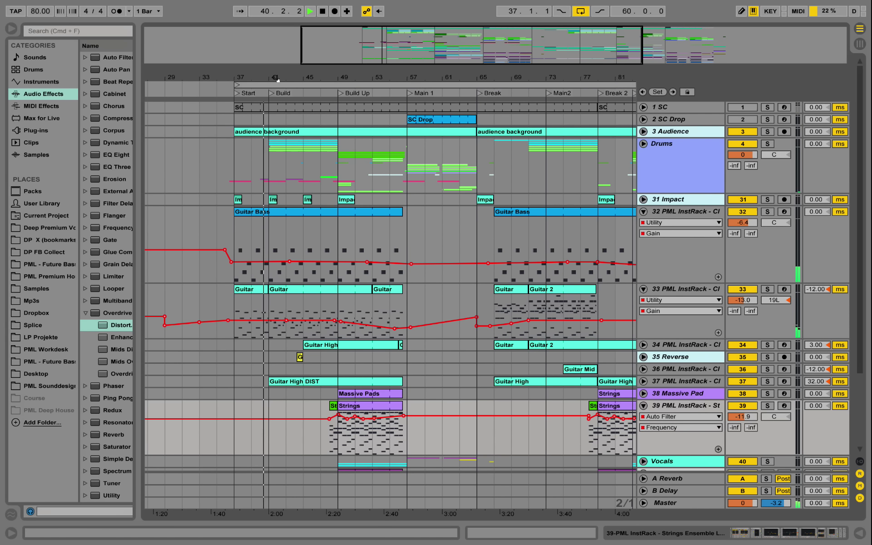
pyautogui.moveTo(277, 80); pyautogui.dragTo(276, 105)
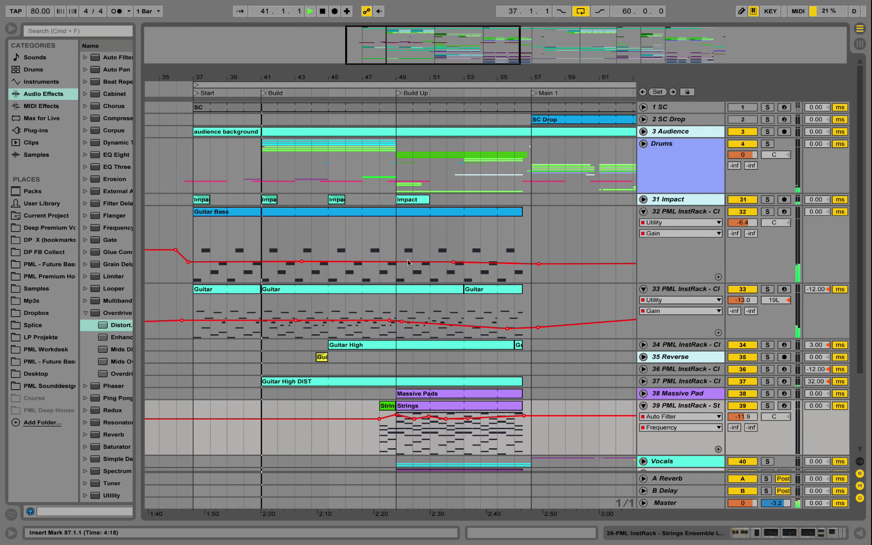
# - Open track 33's Guitar clip at the Build locator, examine its notes, and close the clip view
pyautogui.doubleClick(364, 289)
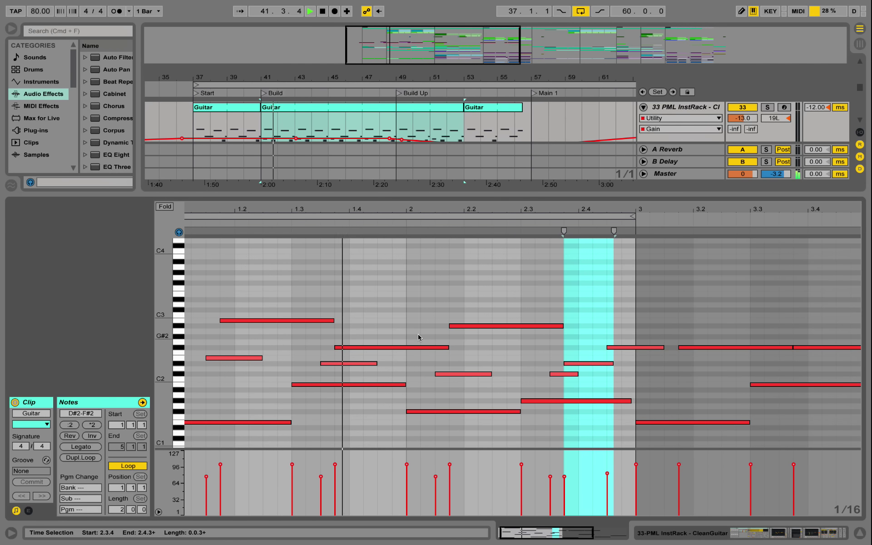
pyautogui.scroll(-3, 418, 337)
pyautogui.moveTo(458, 211); pyautogui.dragTo(537, 223)
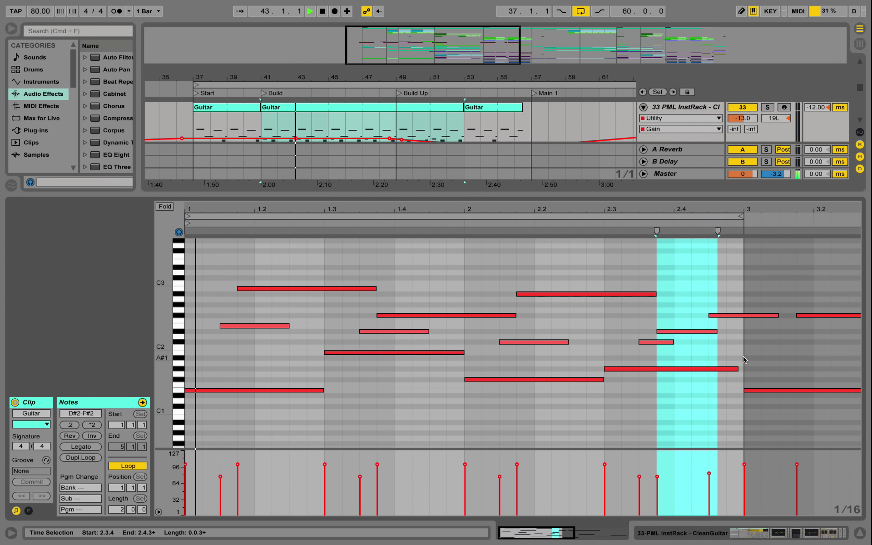
pyautogui.click(859, 534)
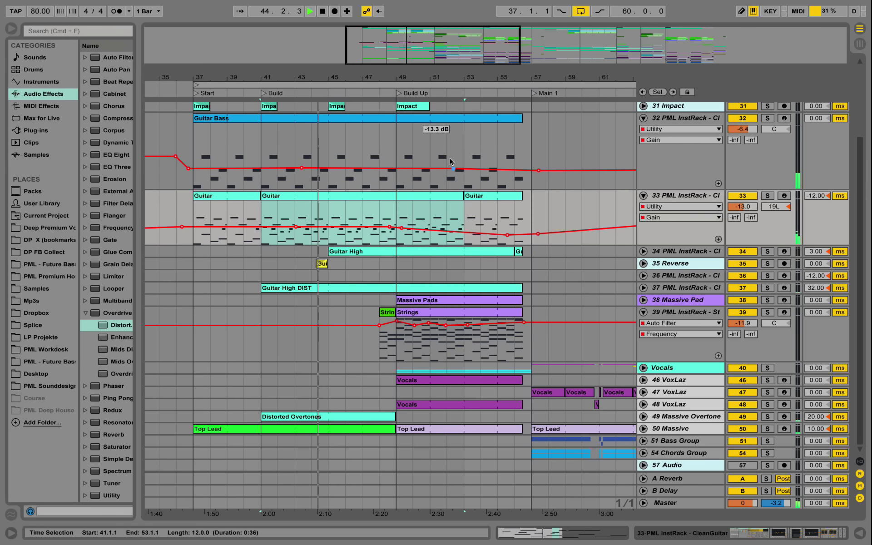
# - Unfold the Drums group and look over its tracks and those below it as playback runs from Build into Build Up
pyautogui.moveTo(290, 77); pyautogui.dragTo(272, 68)
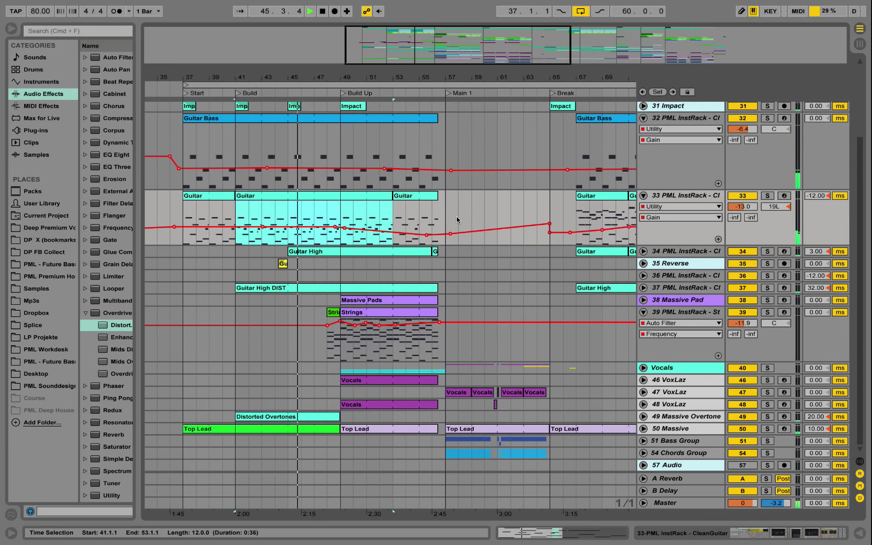
pyautogui.scroll(5, 462, 230)
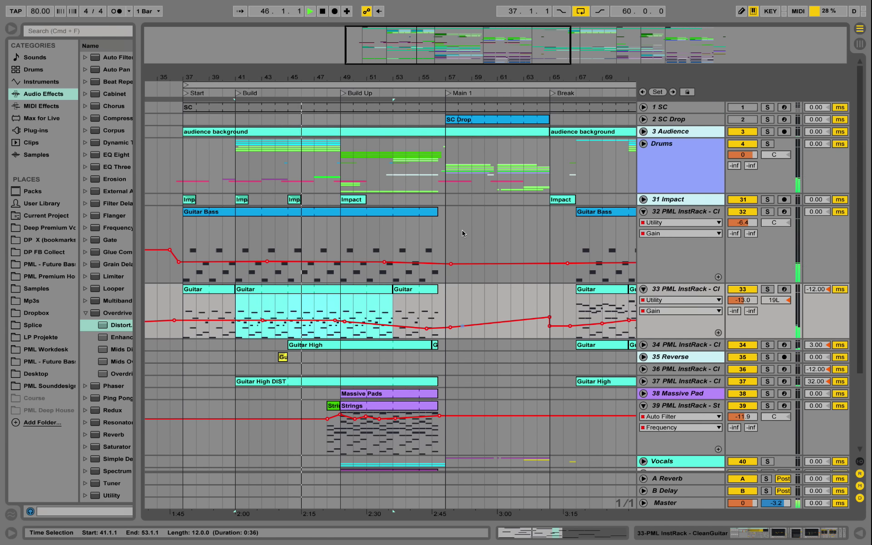
pyautogui.click(644, 145)
pyautogui.moveTo(341, 77); pyautogui.dragTo(375, 152)
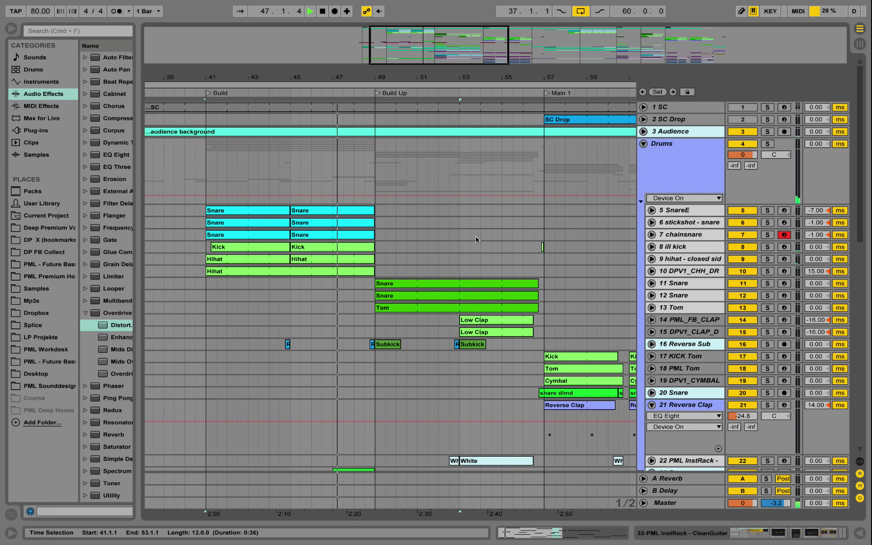
pyautogui.click(653, 247)
pyautogui.click(652, 247)
pyautogui.scroll(-5, 624, 241)
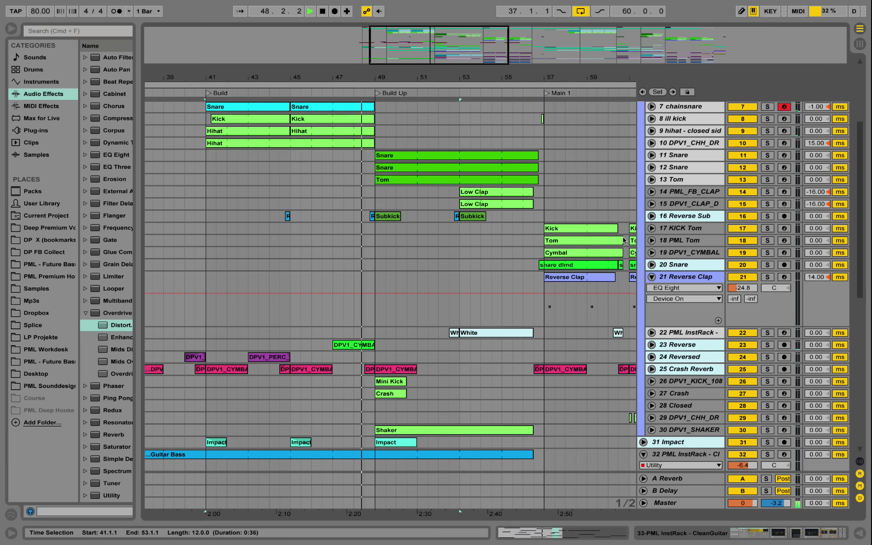
pyautogui.scroll(-10, 624, 240)
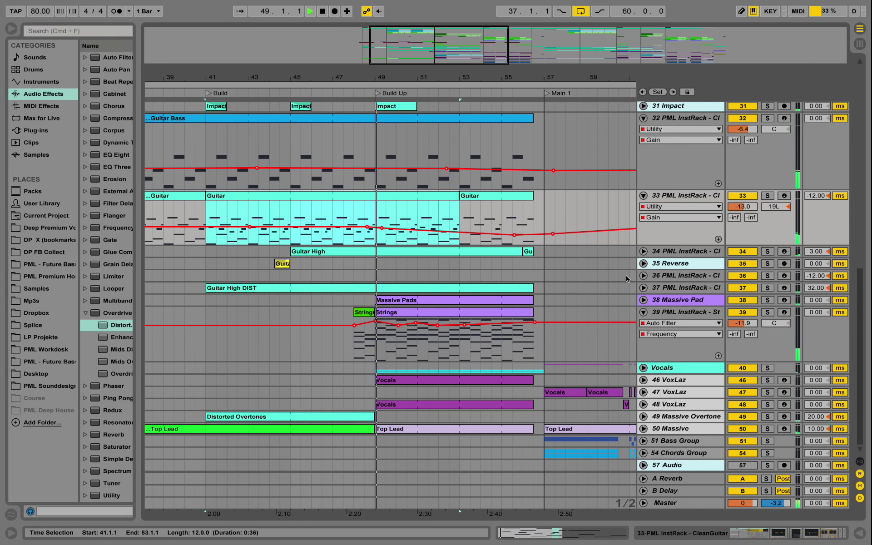
# - Open track 39's Strings clip in Build Up, enlarge the note editor to examine the chords, and close the clip view
pyautogui.doubleClick(414, 338)
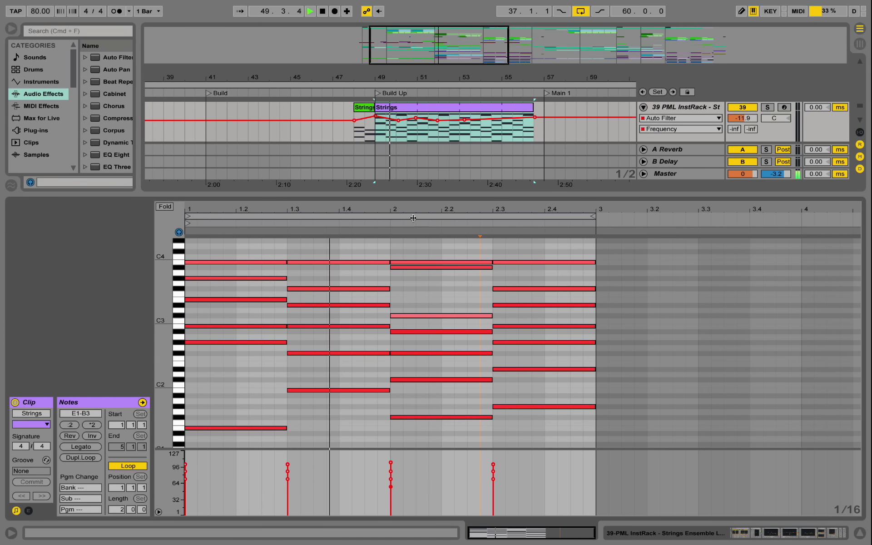
pyautogui.moveTo(413, 218); pyautogui.dragTo(413, 232)
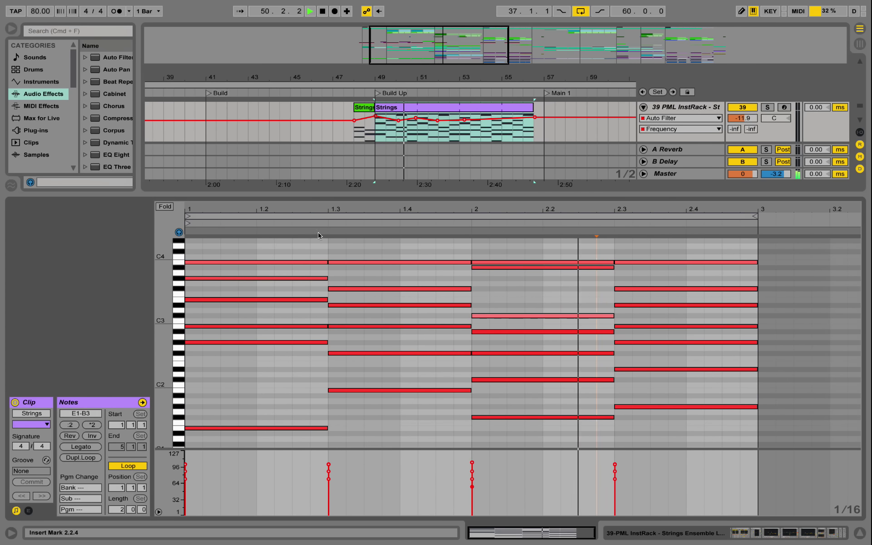
pyautogui.moveTo(320, 195); pyautogui.dragTo(320, 114)
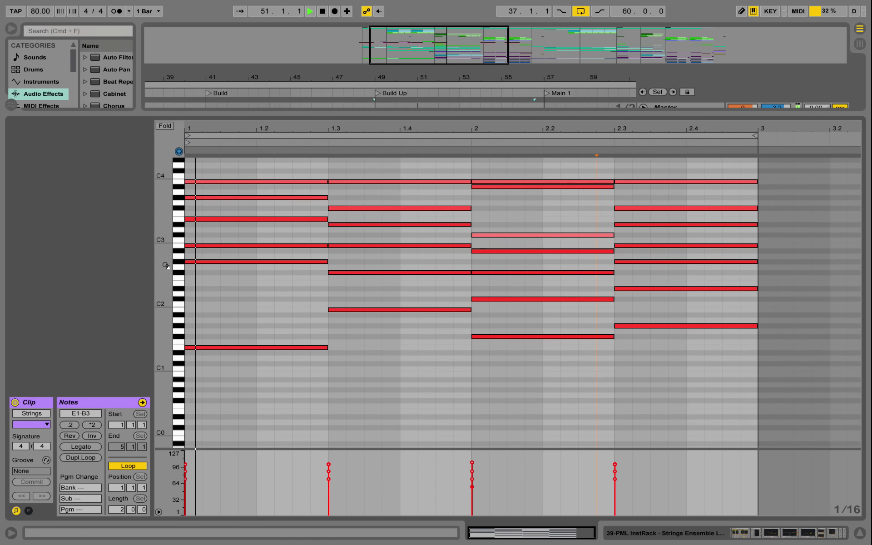
pyautogui.moveTo(163, 264); pyautogui.dragTo(193, 289)
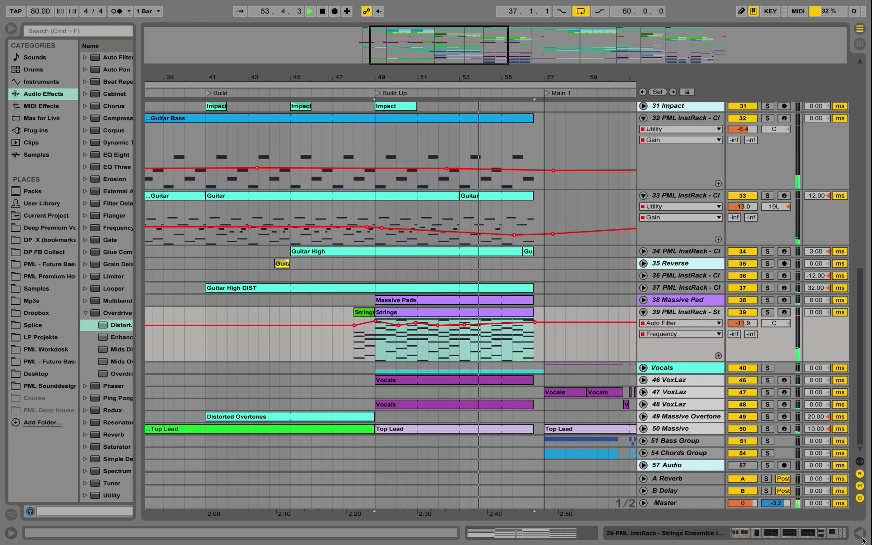
pyautogui.click(860, 534)
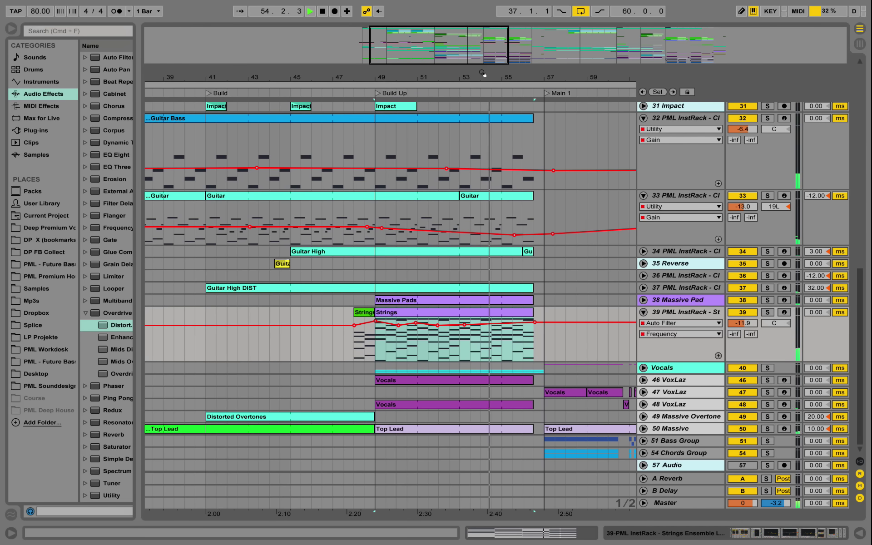
# - Widen the arrangement view to reach the Break and fold tracks 32, 33 and 39 PML InstRack
pyautogui.moveTo(482, 73); pyautogui.dragTo(389, 43)
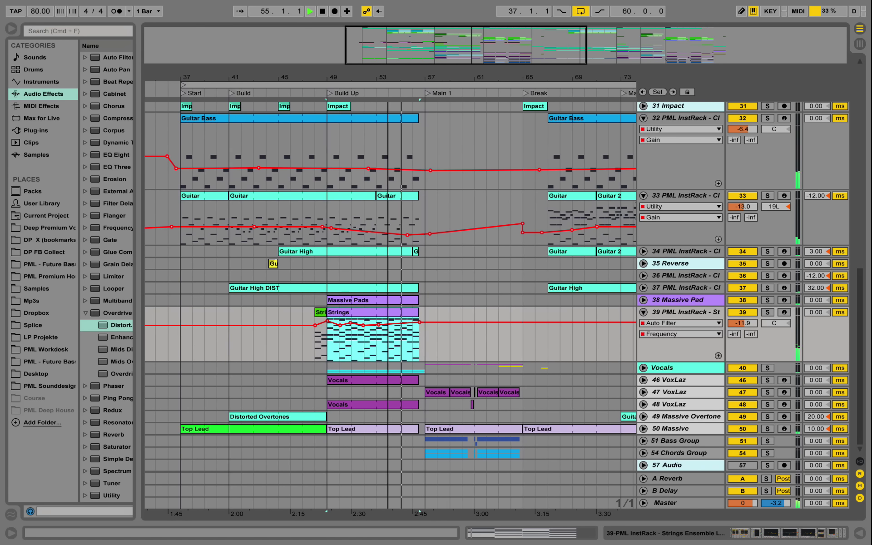
pyautogui.scroll(1, 645, 150)
pyautogui.click(644, 144)
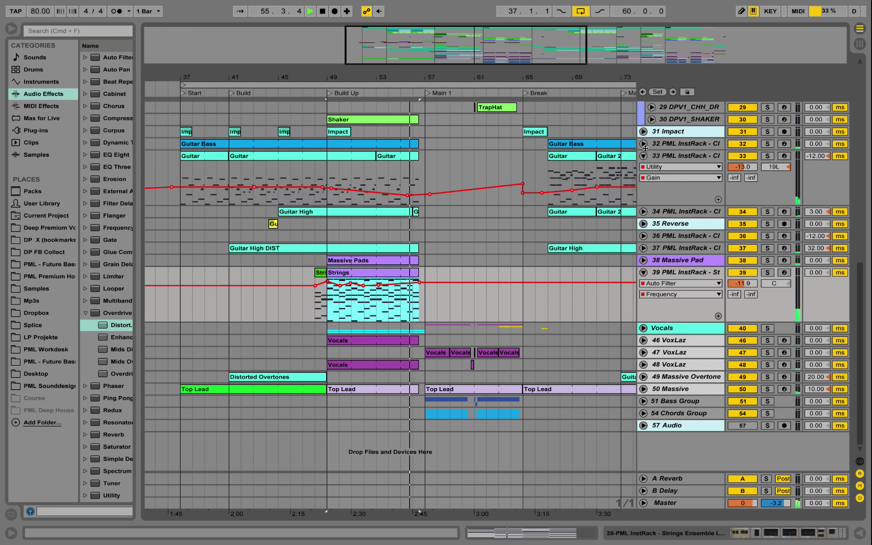
pyautogui.click(644, 155)
pyautogui.click(644, 229)
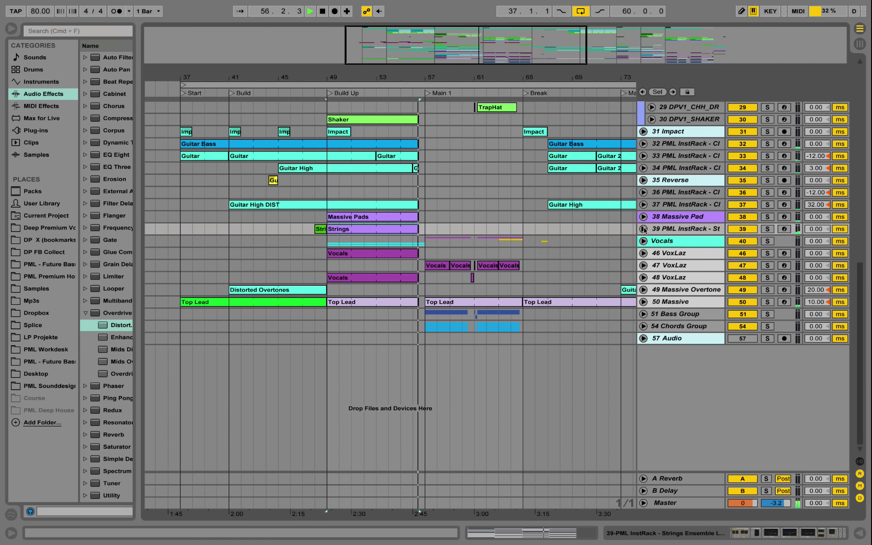
# - Look over the Drums group's tracks as playback enters Main 1, and fold the group
pyautogui.scroll(10, 645, 231)
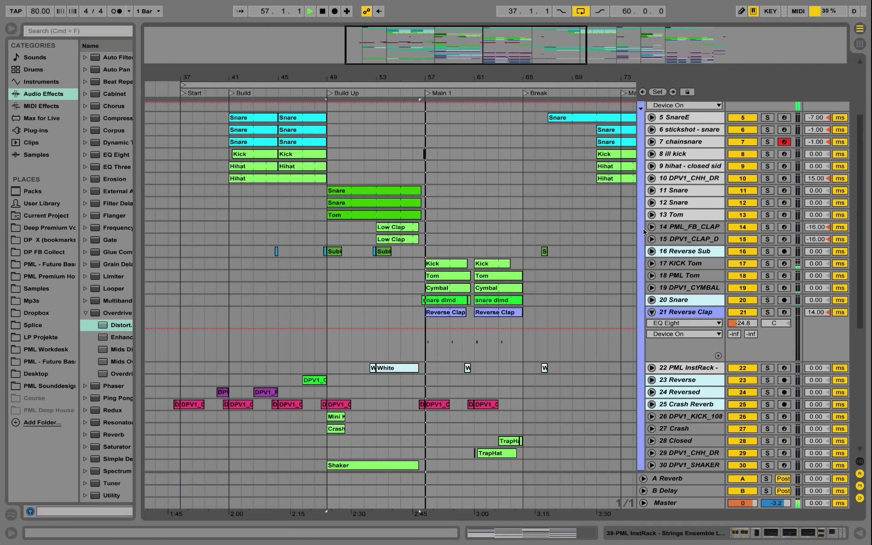
pyautogui.scroll(2, 645, 232)
pyautogui.scroll(4, 644, 233)
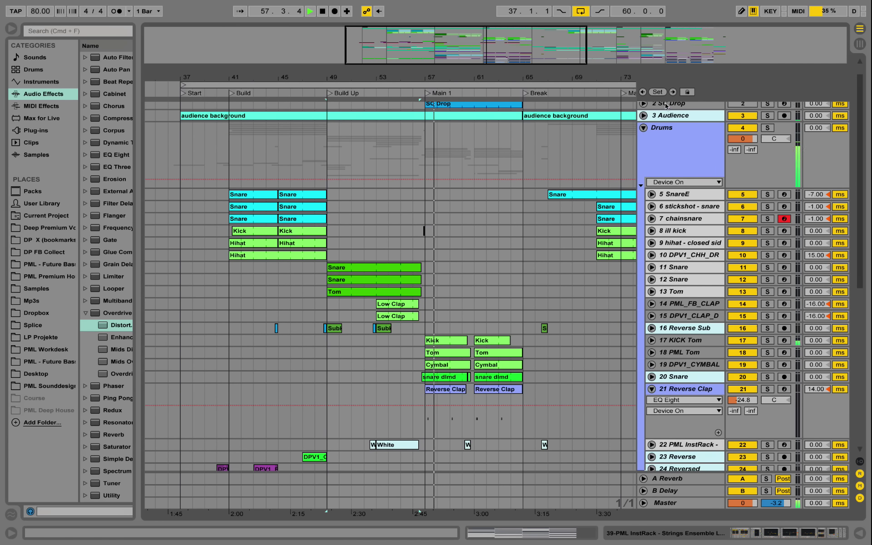
pyautogui.click(644, 128)
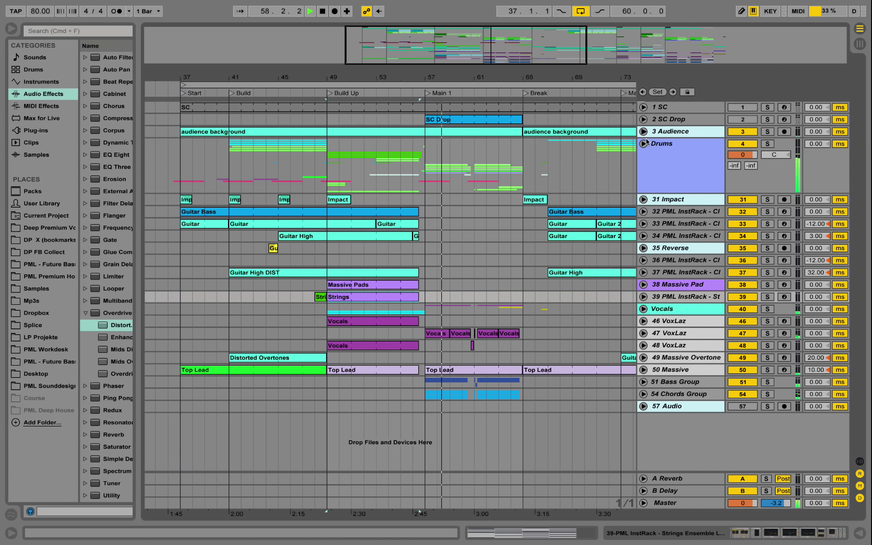
# - Unfold 51 Bass Group and 54 Chords Group and examine their clips and notes close up in Main 1
pyautogui.click(643, 382)
pyautogui.scroll(-6, 633, 370)
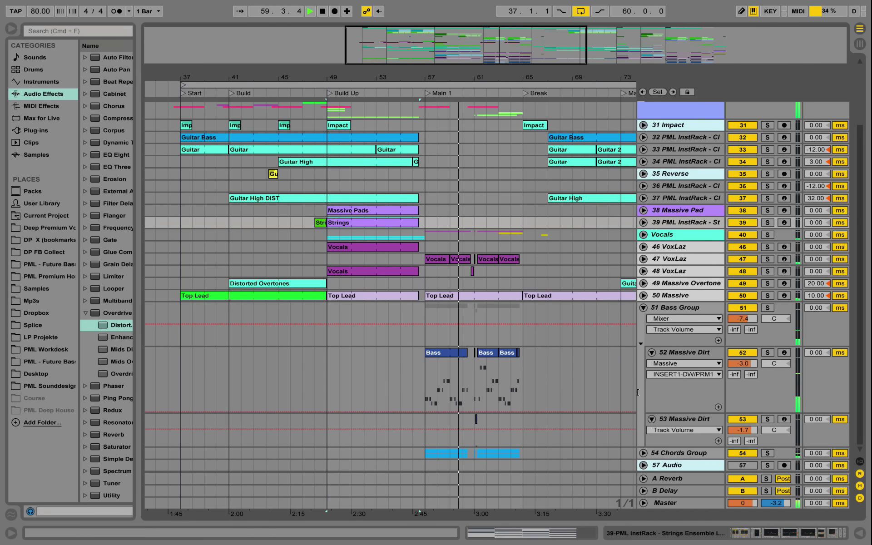
pyautogui.click(643, 453)
pyautogui.scroll(-8, 591, 318)
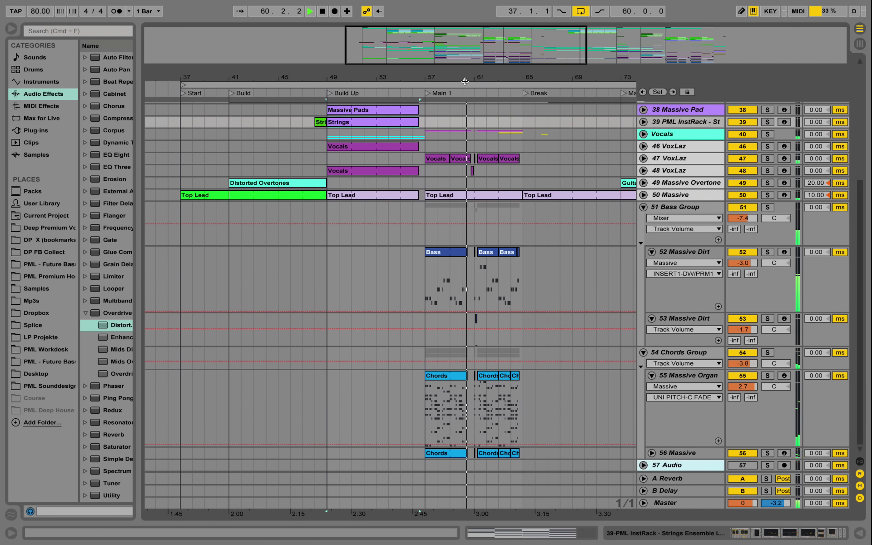
pyautogui.moveTo(488, 78); pyautogui.dragTo(382, 80)
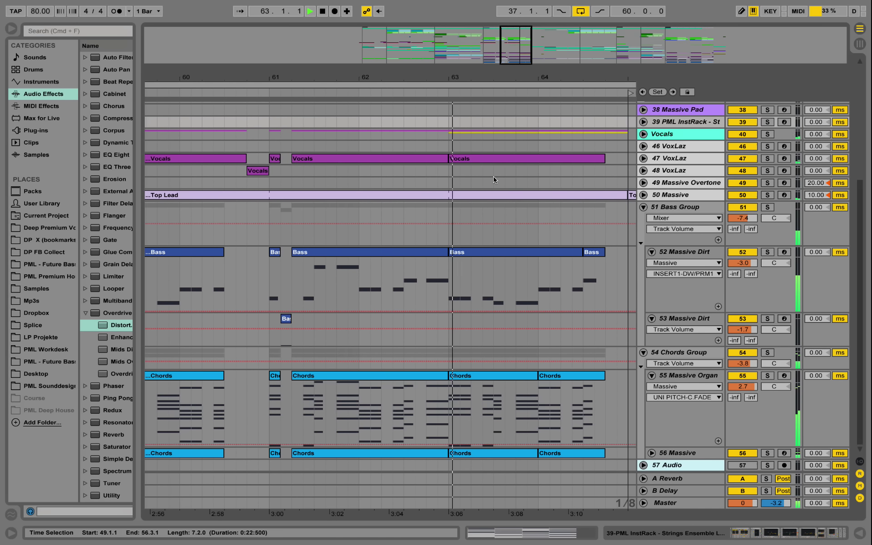
pyautogui.moveTo(514, 79); pyautogui.dragTo(413, 53)
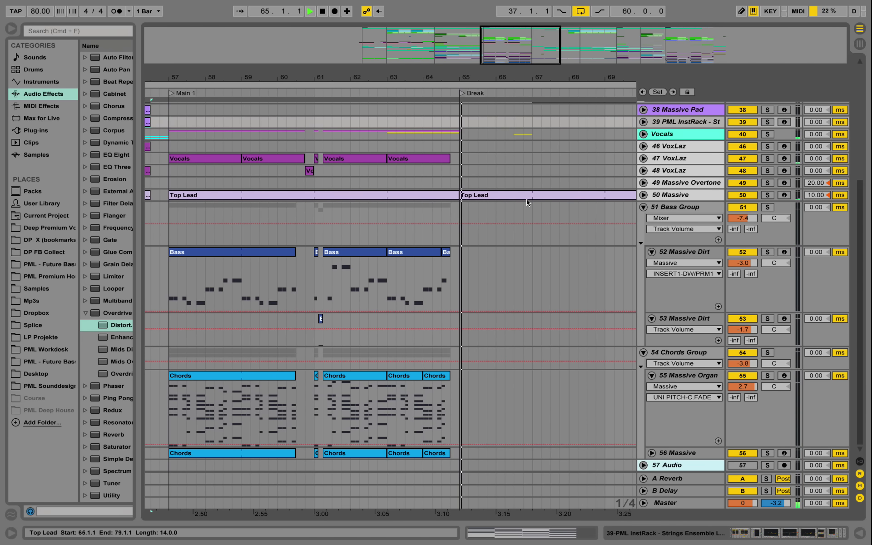
# - Open track 32's device chain during the Break, examine it through to the final Utility, and close the device view
pyautogui.scroll(3, 527, 200)
pyautogui.scroll(4, 527, 200)
pyautogui.moveTo(488, 78); pyautogui.dragTo(403, 45)
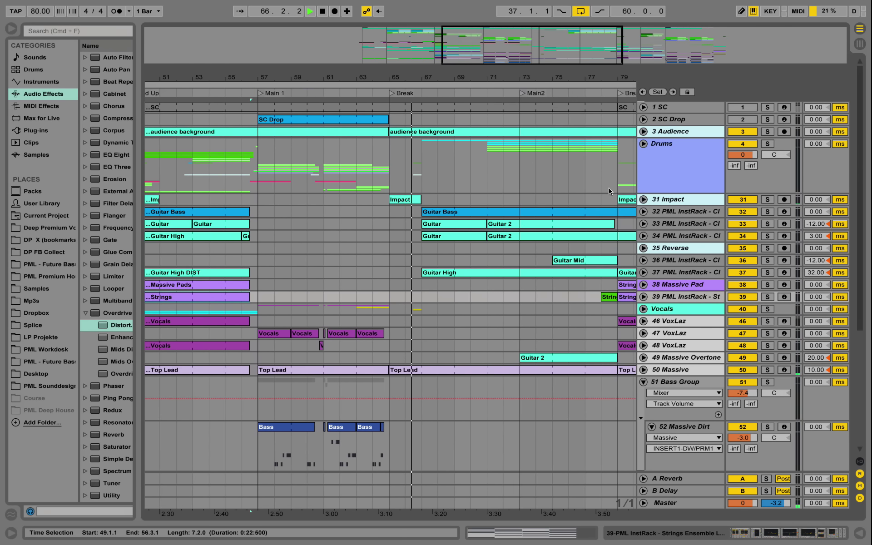
pyautogui.doubleClick(658, 212)
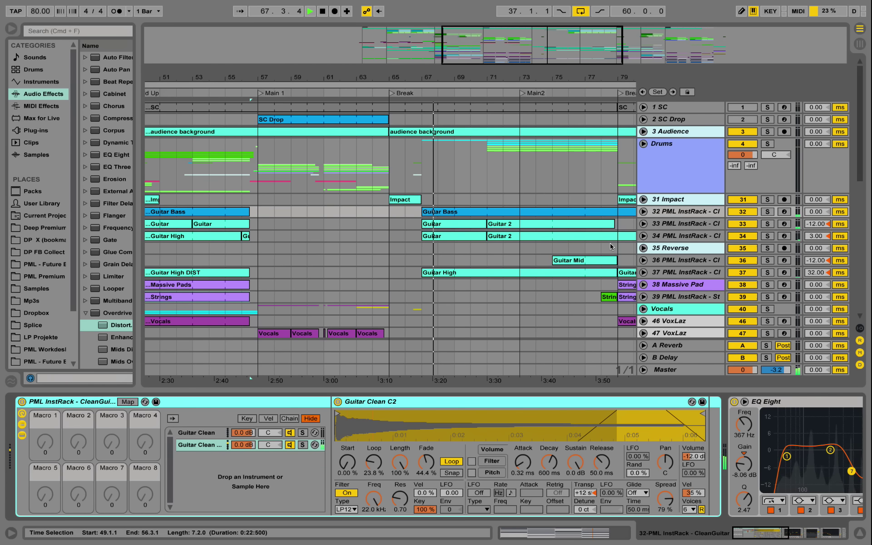
pyautogui.moveTo(777, 539); pyautogui.dragTo(846, 531)
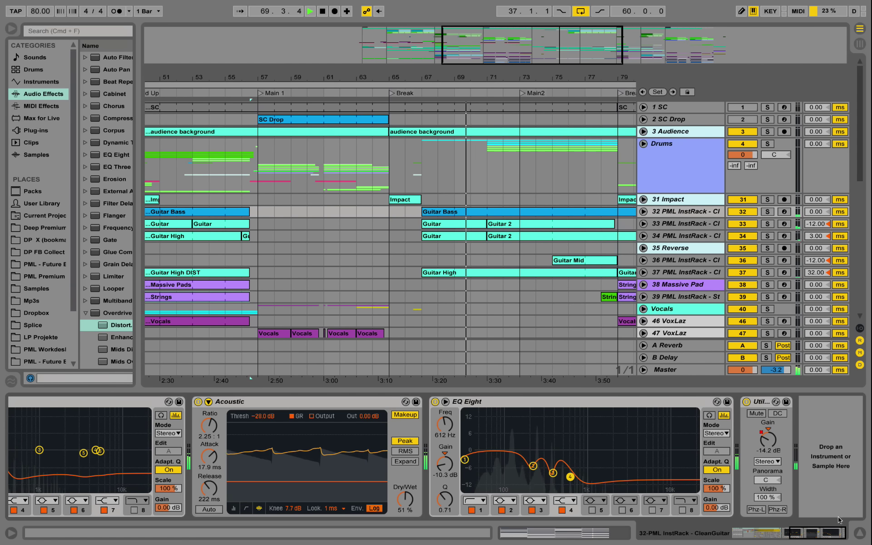
pyautogui.doubleClick(758, 391)
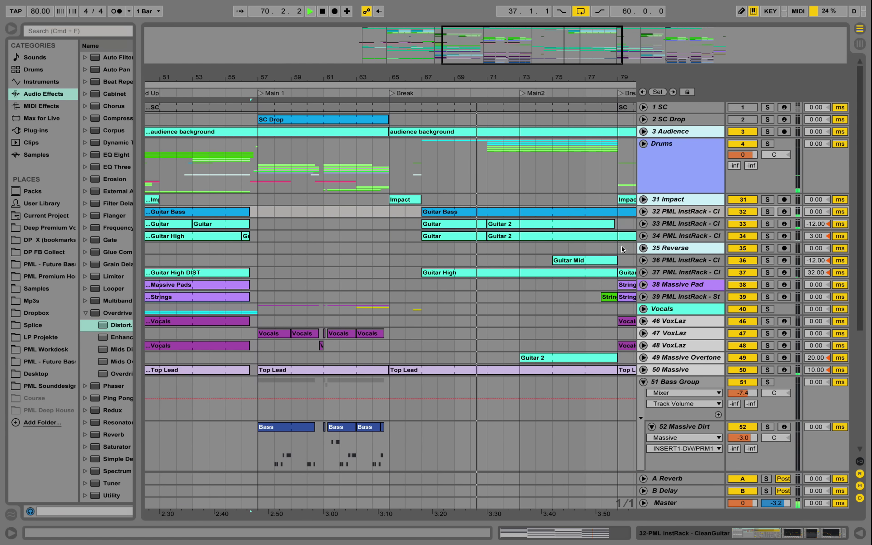
# - Unfold the Drums group and examine the device chains of 7 chainsnare, 6 stickshot - snare and 5 SnareE
pyautogui.click(644, 145)
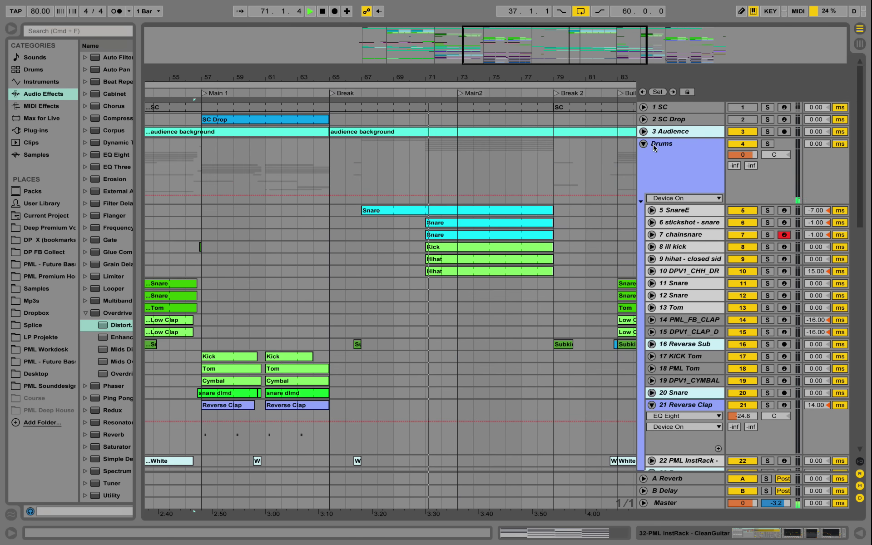
pyautogui.doubleClick(671, 235)
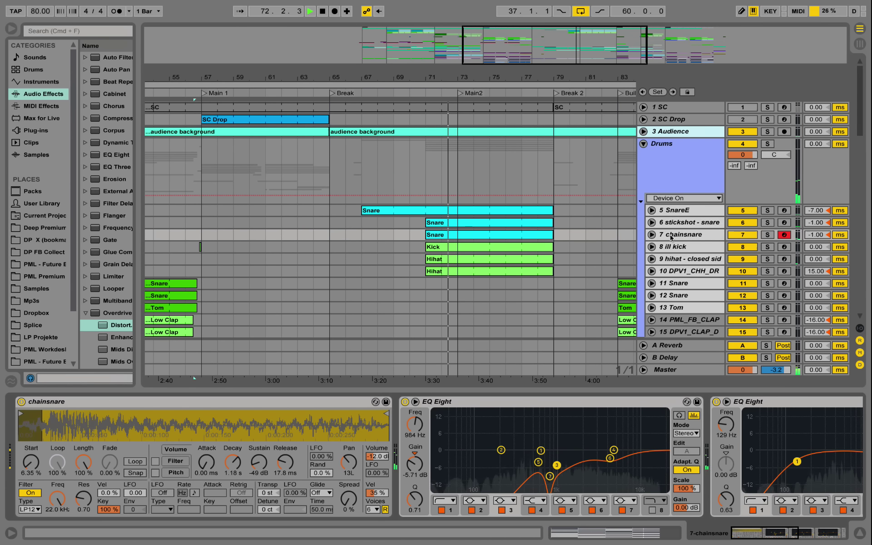
pyautogui.click(680, 224)
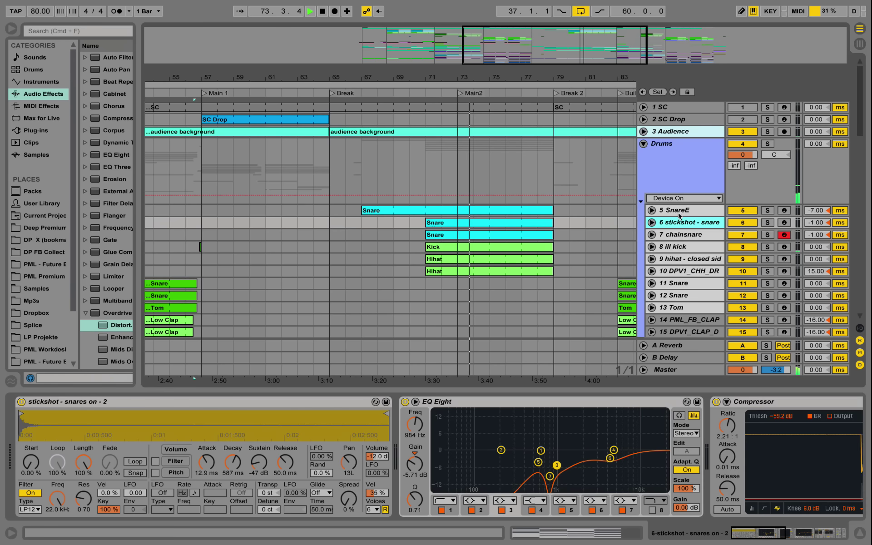
pyautogui.click(678, 211)
pyautogui.moveTo(807, 533); pyautogui.dragTo(824, 533)
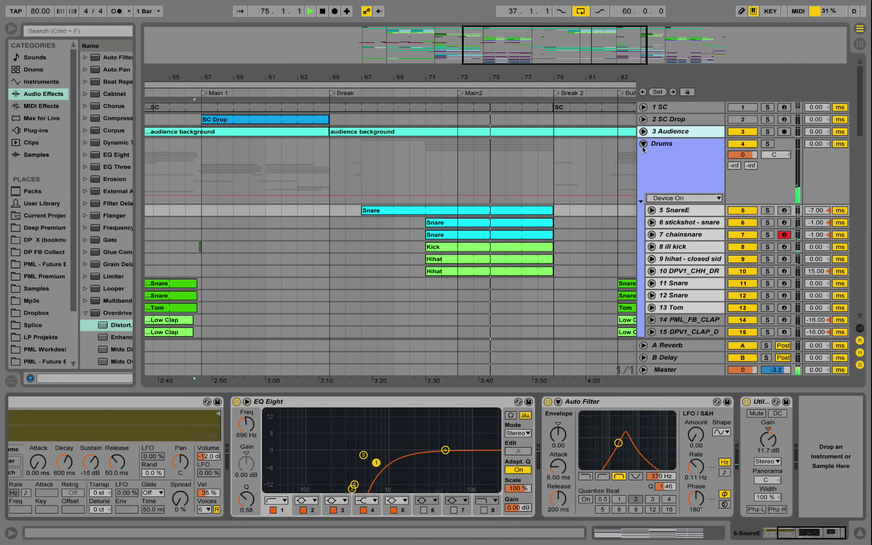
# - Examine track 8 ill kick's device chain from its sampler through Drums Room, Chorus, Compressor and Auto Filter, and close the device view
pyautogui.click(676, 247)
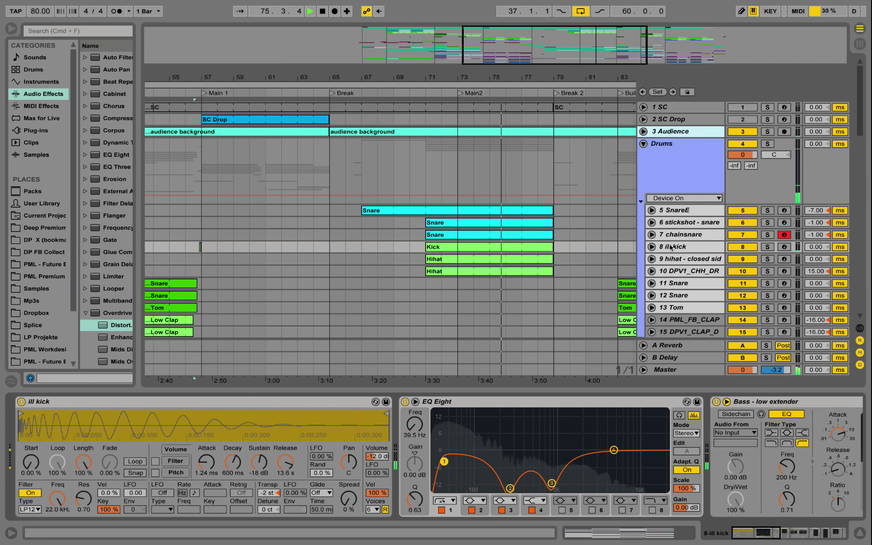
pyautogui.moveTo(768, 534); pyautogui.dragTo(824, 541)
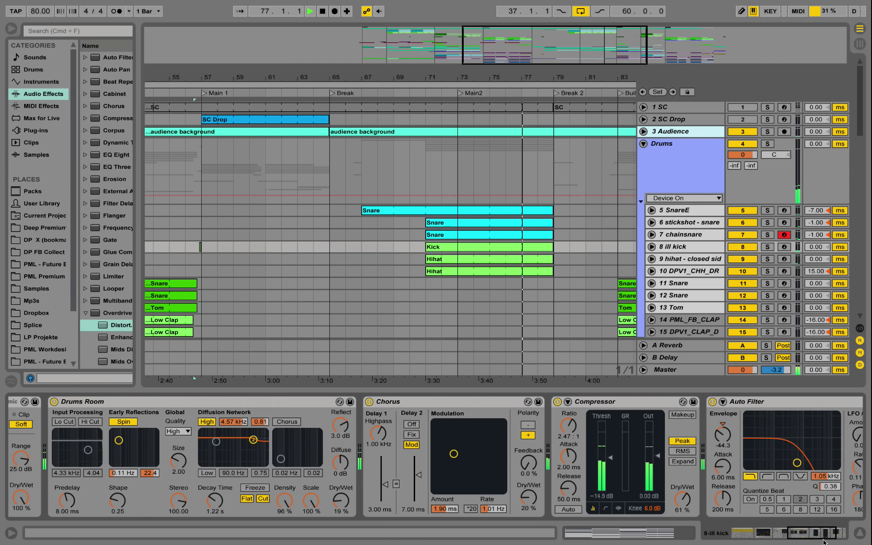
pyautogui.scroll(-3, 717, 281)
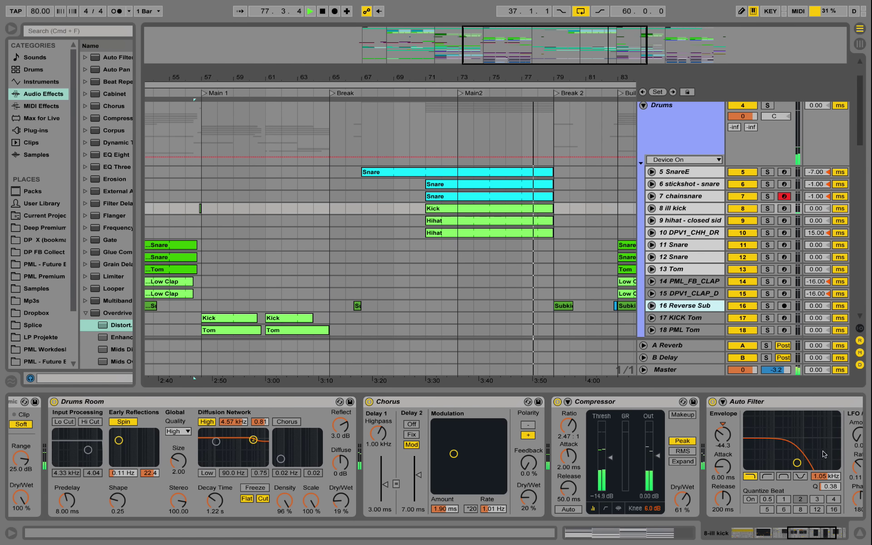
pyautogui.click(860, 532)
# - Look over the tracks and clips of Break 2, Build and Beat Part, including those in the Drums group
pyautogui.scroll(-10, 623, 337)
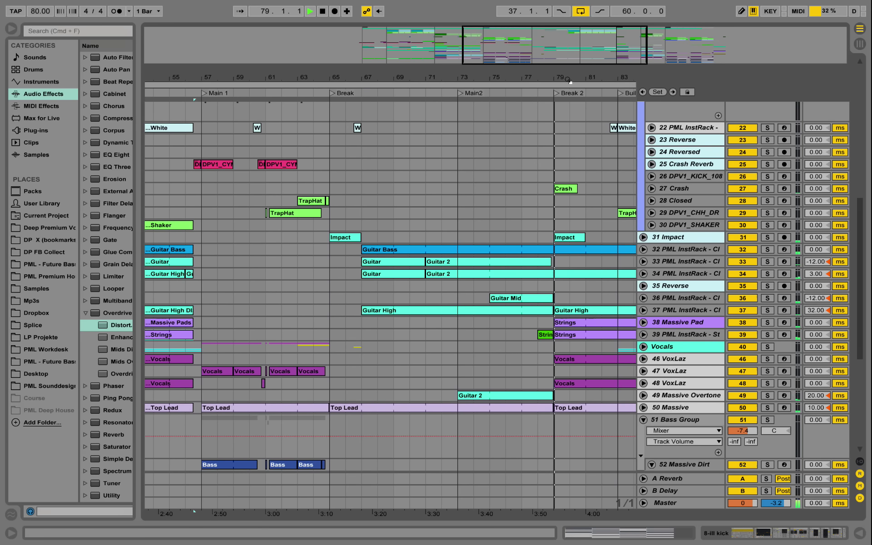
pyautogui.moveTo(568, 77); pyautogui.dragTo(388, 67)
pyautogui.scroll(5, 531, 249)
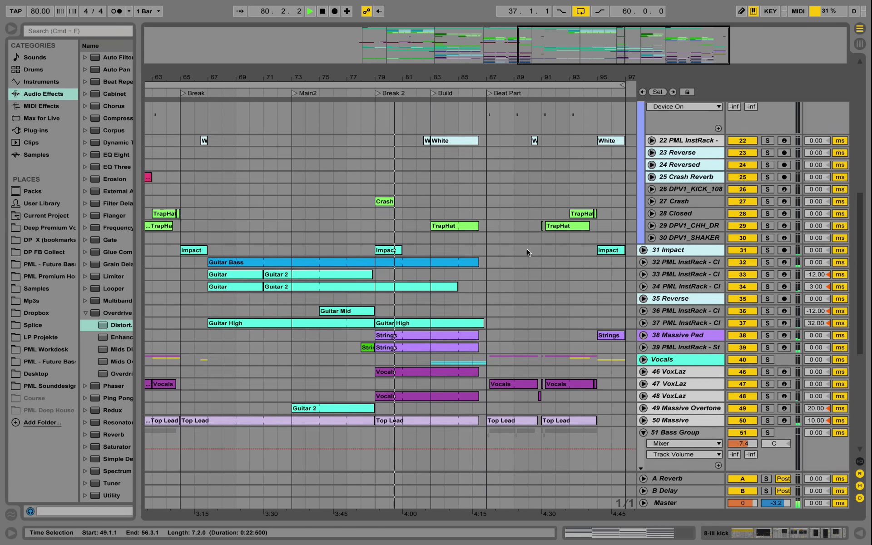
pyautogui.scroll(4, 527, 250)
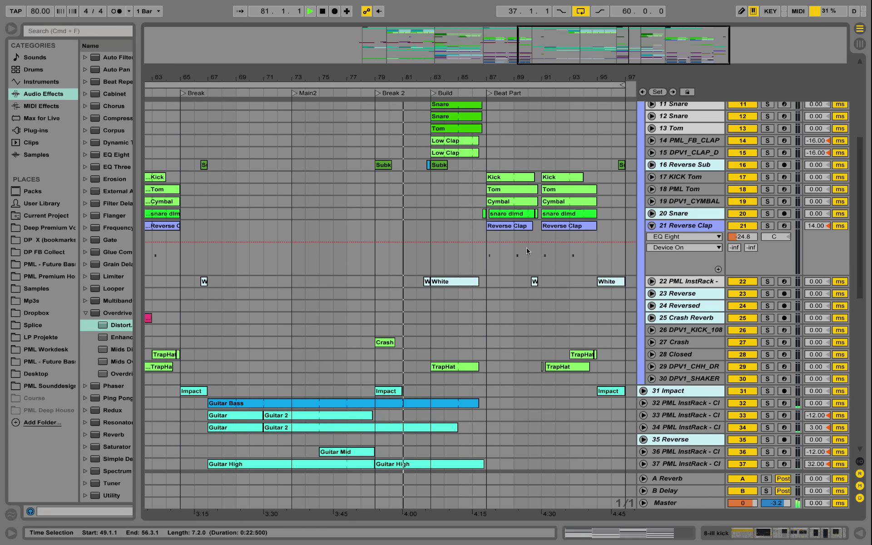
pyautogui.scroll(4, 528, 230)
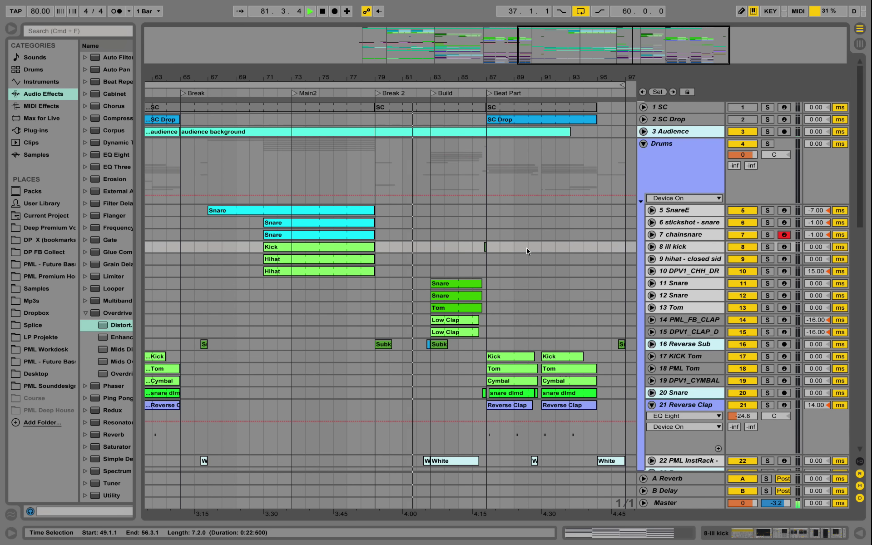
pyautogui.scroll(-4, 528, 231)
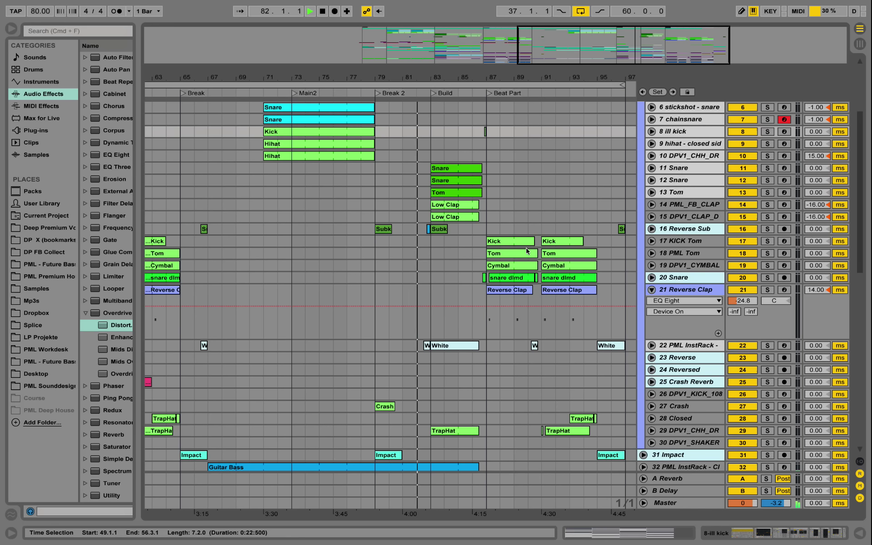
# - Unfold 11 Snare, 12 Snare, 13 Tom and 14 PML_FB_CLAP and examine their note patterns close up in the Build section
pyautogui.click(653, 168)
pyautogui.click(652, 224)
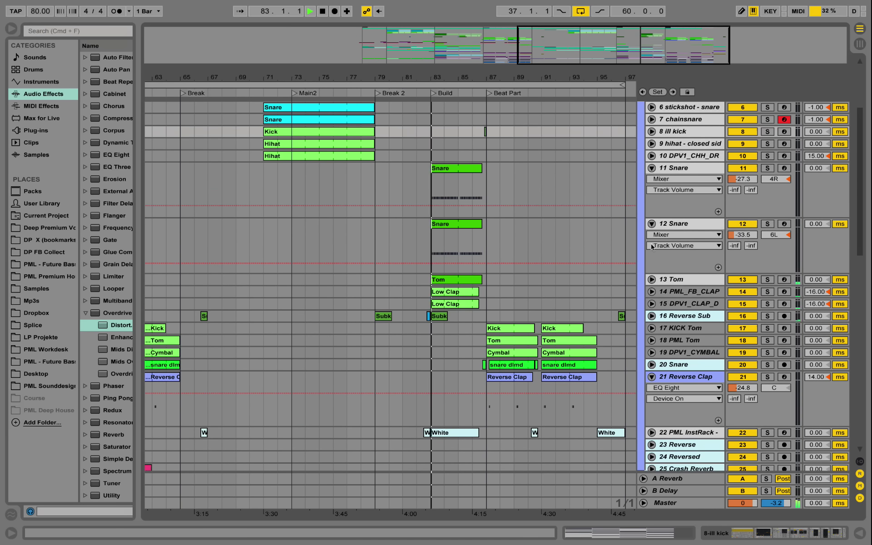
pyautogui.click(653, 280)
pyautogui.moveTo(447, 74); pyautogui.dragTo(397, 79)
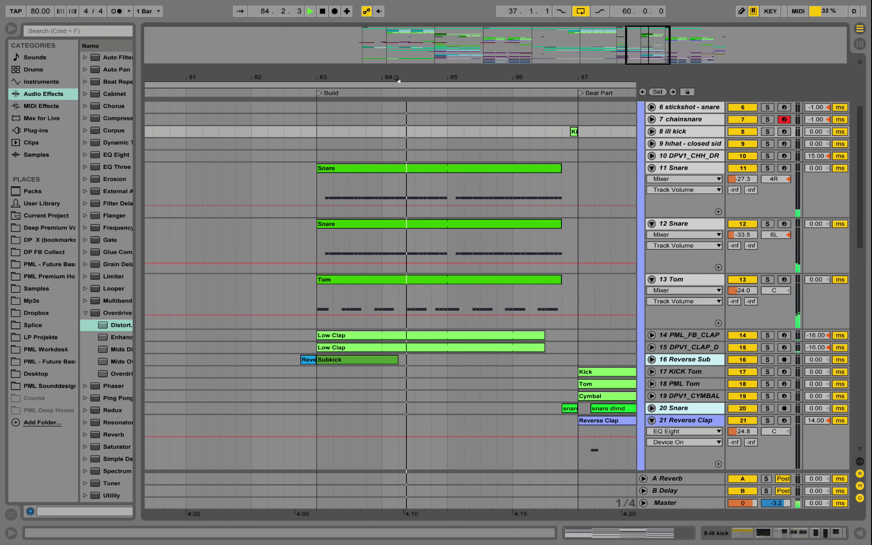
pyautogui.click(653, 335)
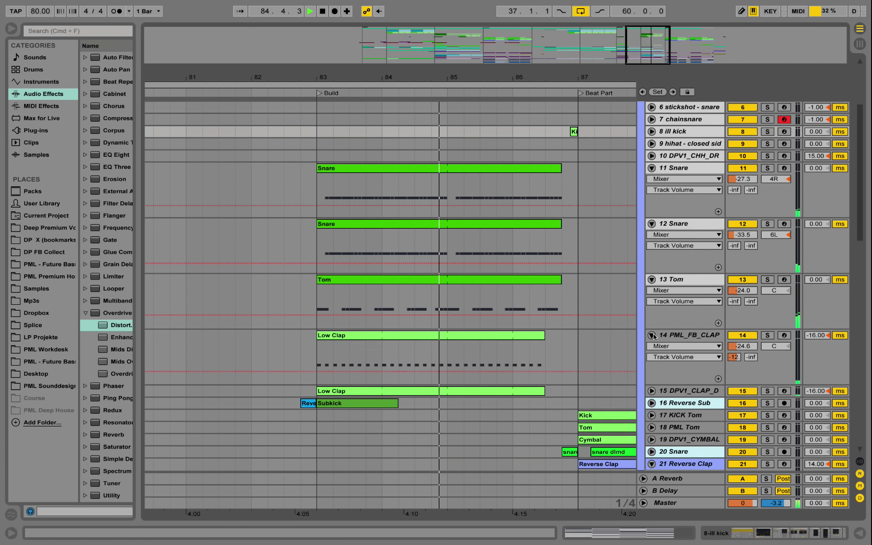
# - Show track 14 PML_FB_CLAP's device chain, and fold the Drums group
pyautogui.doubleClick(682, 336)
pyautogui.scroll(-2, 610, 228)
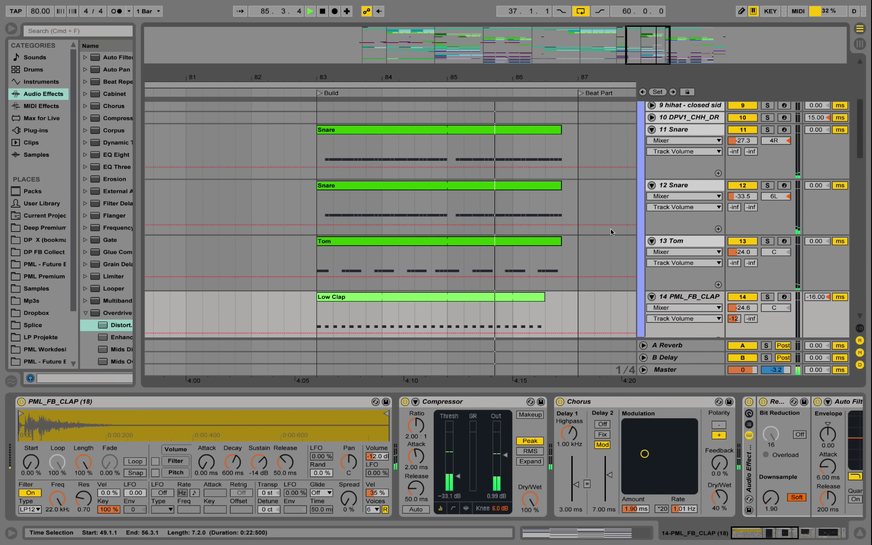
pyautogui.scroll(8, 631, 141)
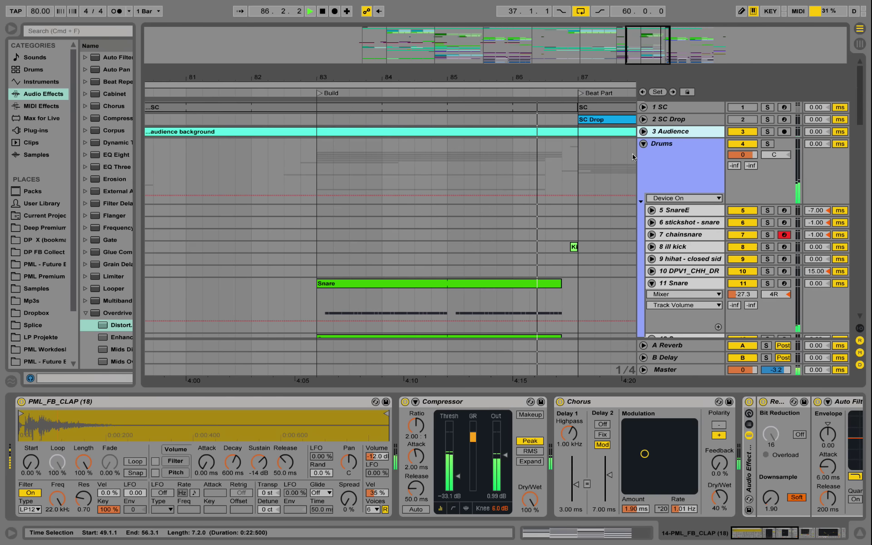
pyautogui.click(644, 145)
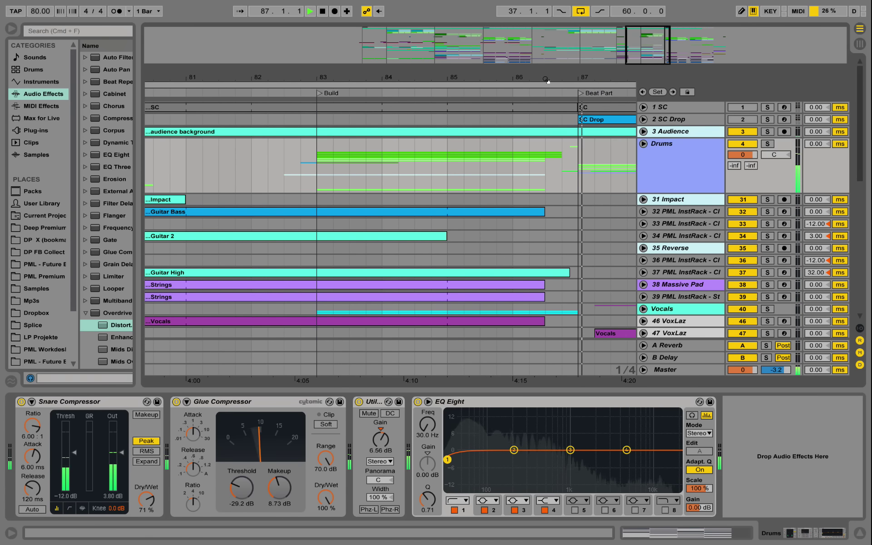
# - Examine the Bass and Chords clips of 51 Bass Group and 54 Chords Group close up in the Beat Part
pyautogui.moveTo(538, 77); pyautogui.dragTo(358, 76)
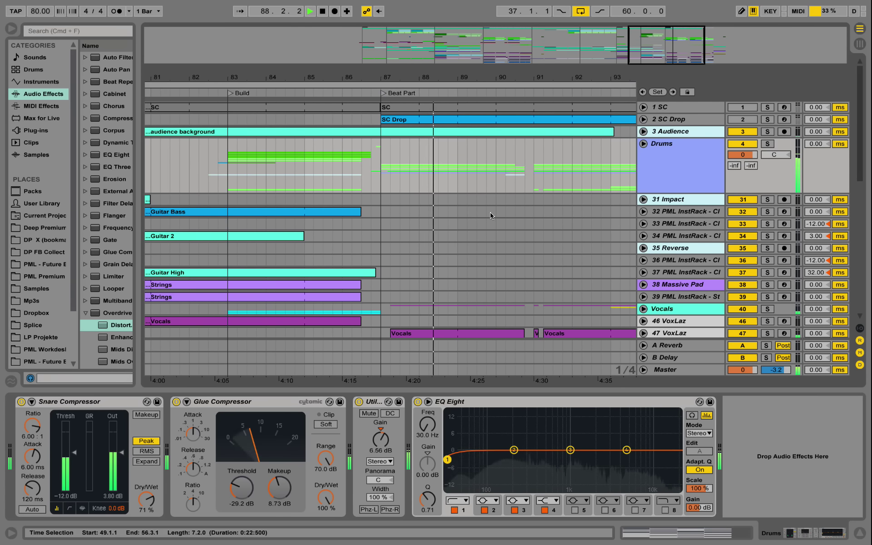
pyautogui.scroll(-3, 492, 216)
pyautogui.scroll(-10, 492, 217)
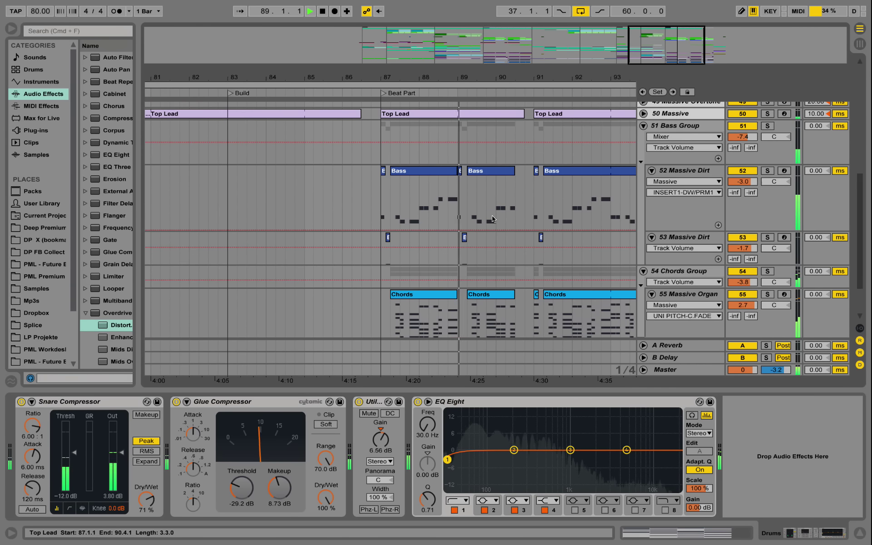
pyautogui.moveTo(492, 75); pyautogui.dragTo(403, 73)
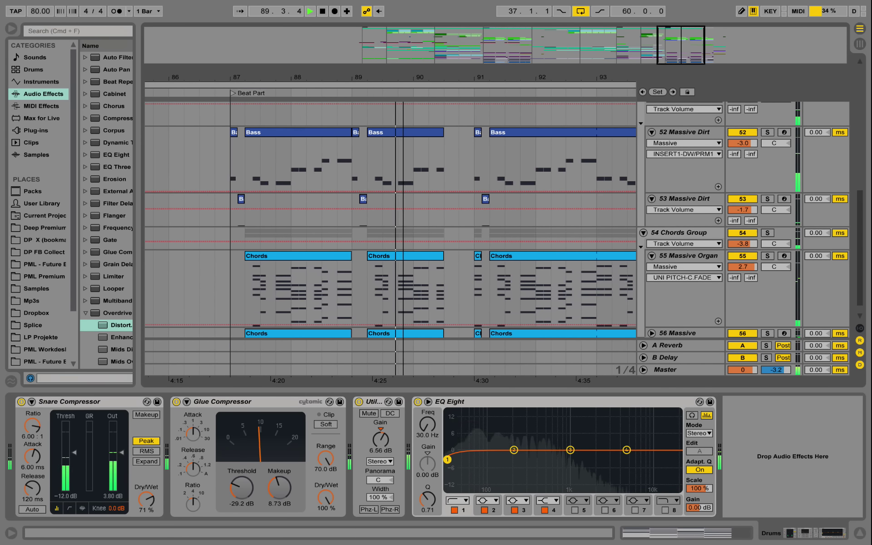
pyautogui.click(674, 257)
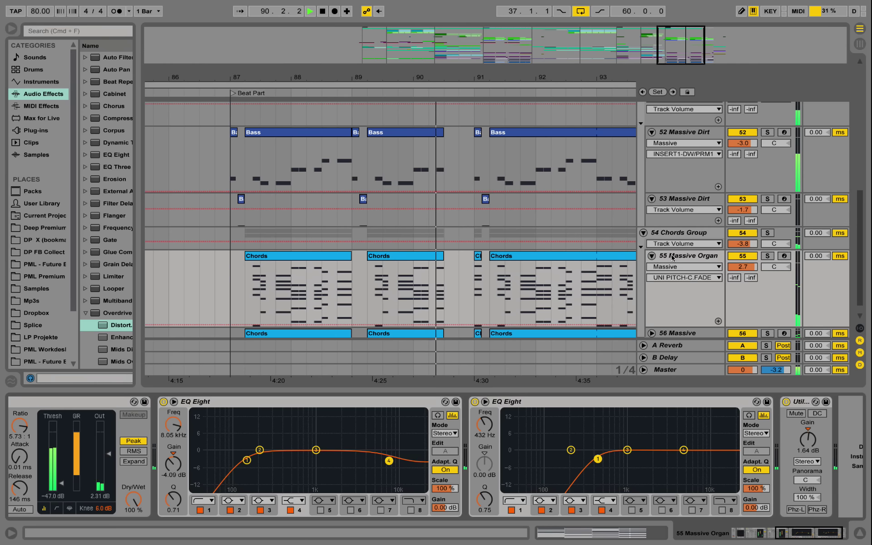
pyautogui.click(674, 256)
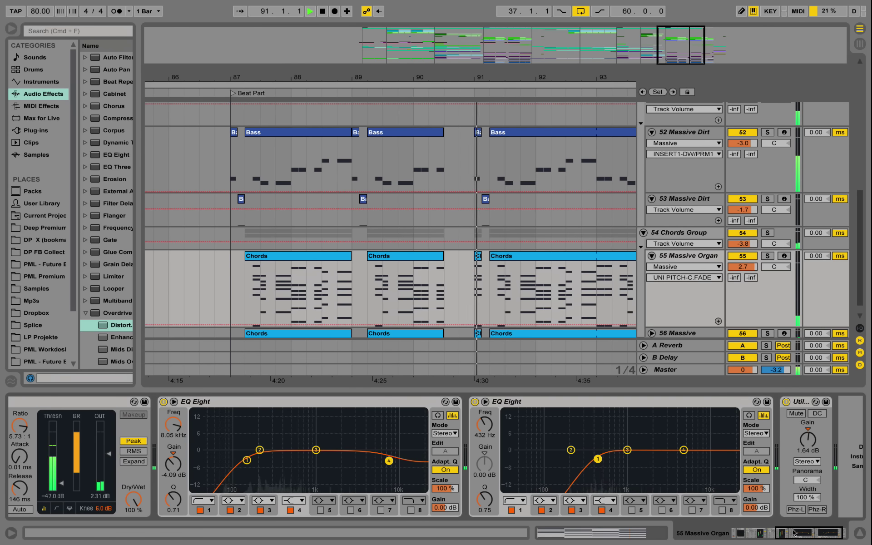
pyautogui.moveTo(793, 534); pyautogui.dragTo(690, 544)
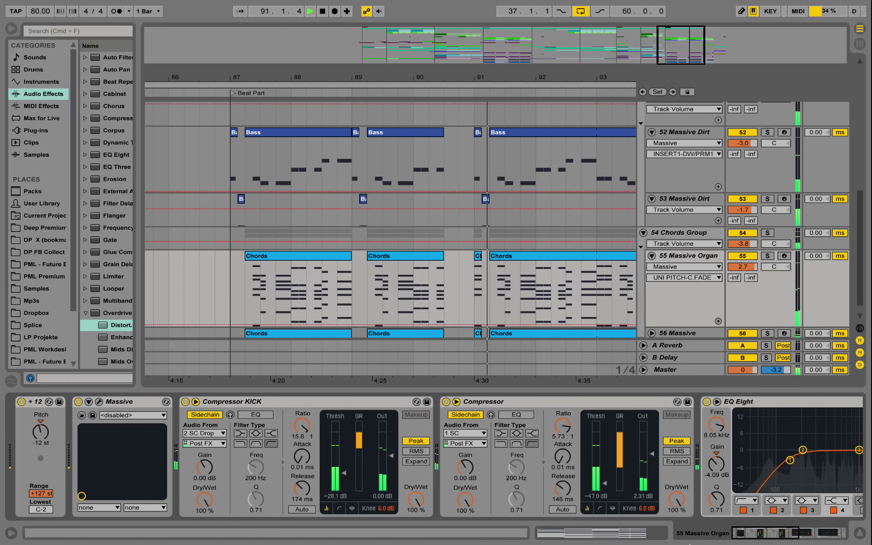
pyautogui.click(98, 401)
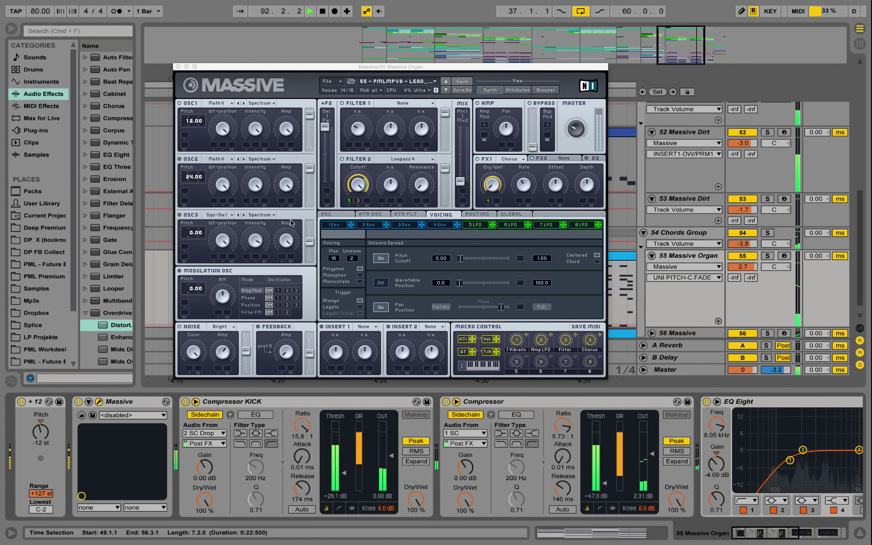
pyautogui.click(178, 67)
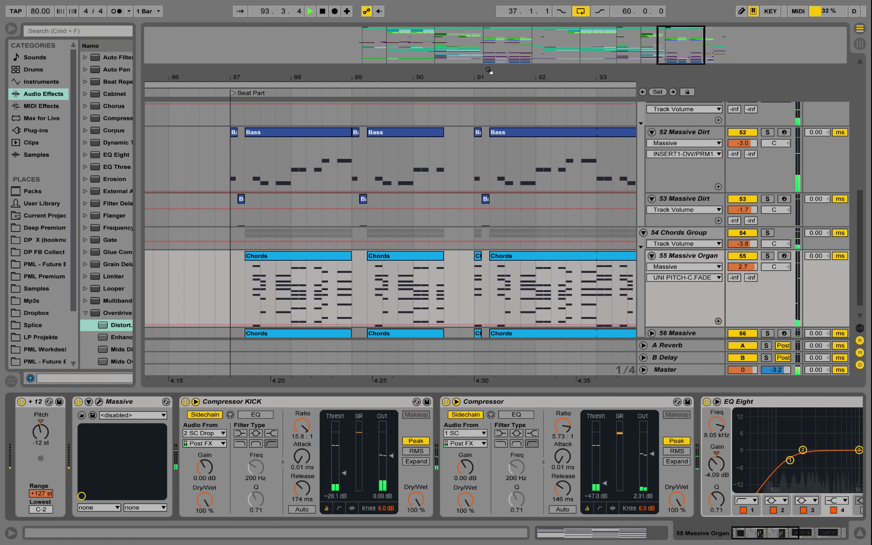
# - Widen the arrangement view past the Beat Part and fold 51 Bass Group and 54 Chords Group
pyautogui.press('-')
pyautogui.press('-')
pyautogui.press('-')
pyautogui.scroll(3, 626, 160)
pyautogui.click(644, 138)
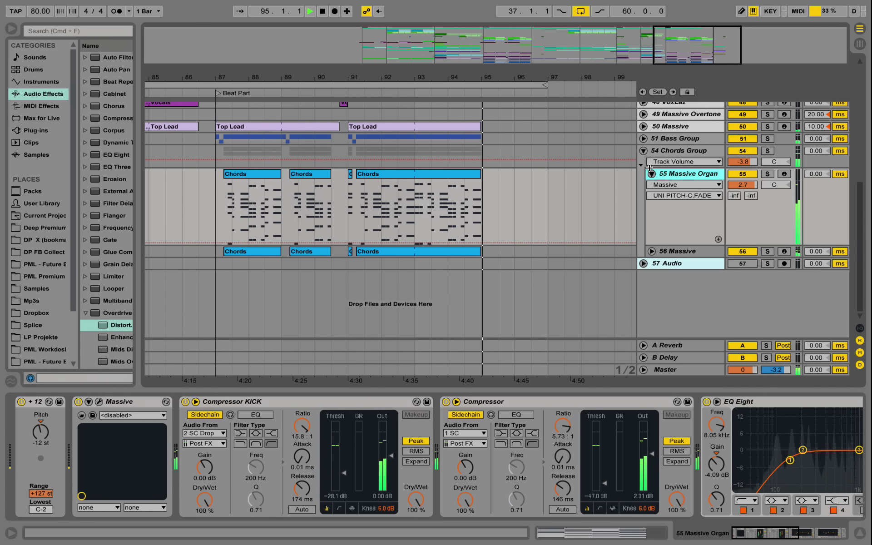
pyautogui.click(644, 151)
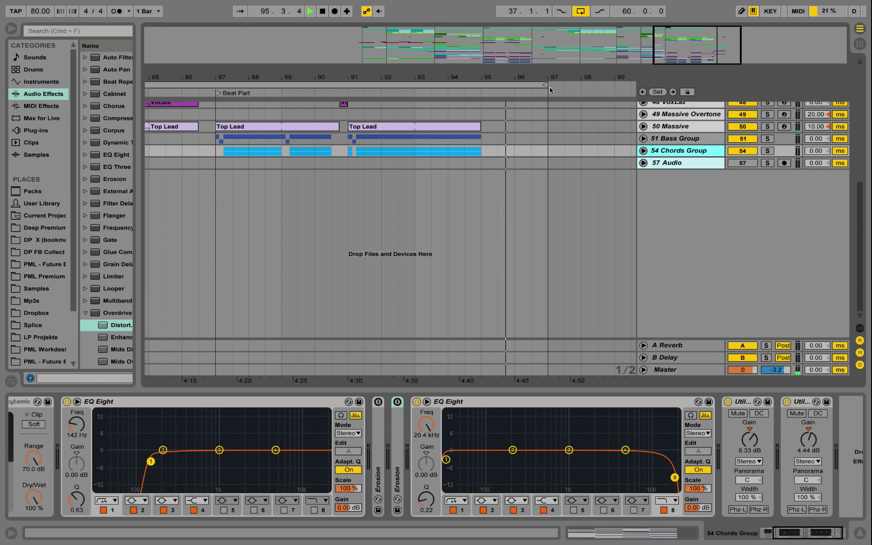
# - Extend the arrangement loop's end to 99.3.1, giving it a length of 62.2.0, and show the upper tracks at the song's ending
pyautogui.moveTo(545, 85); pyautogui.dragTo(631, 85)
pyautogui.scroll(15, 570, 147)
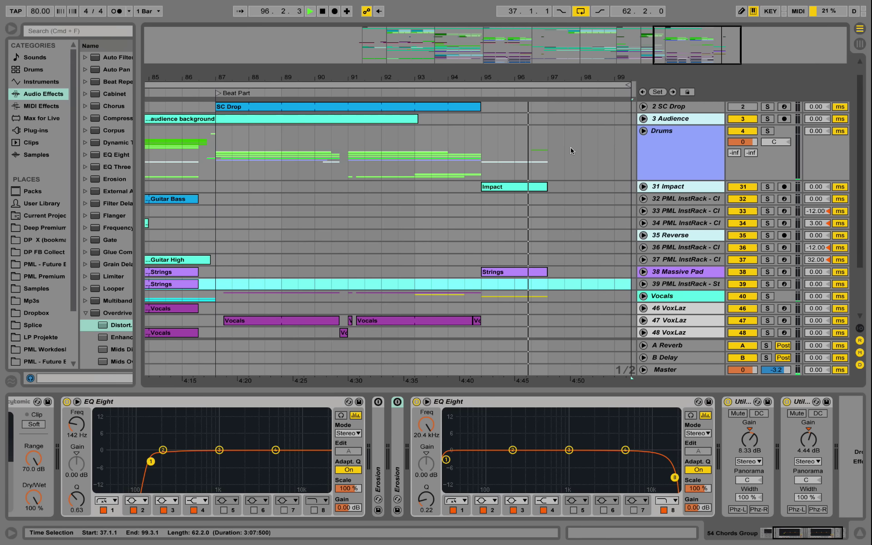